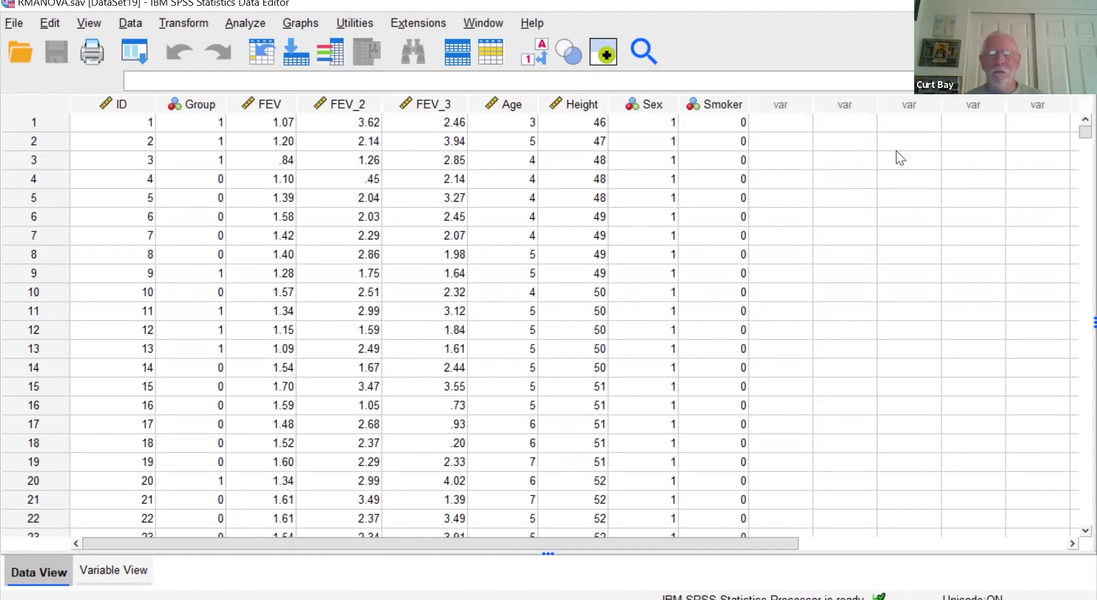
Step: Review the FEV dataset and display value labels instead of numeric codes for the categorical variables
{"action": "scroll", "coordinate": [555, 323], "scroll_direction": "down", "scroll_amount": 7}
{"action": "scroll", "coordinate": [557, 319], "scroll_direction": "up", "scroll_amount": 7}
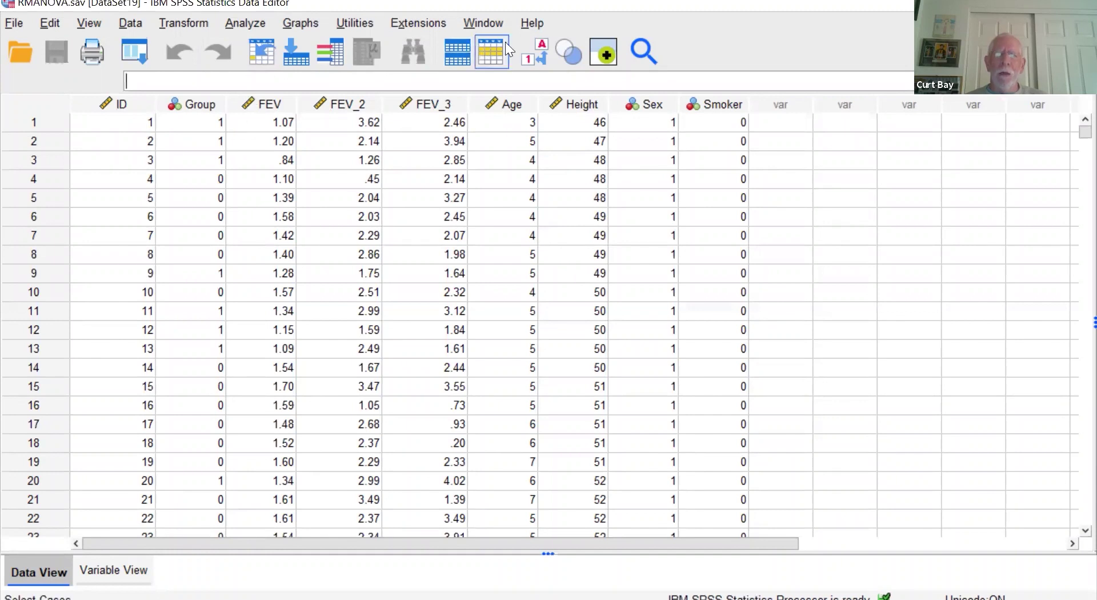
{"action": "left_click", "coordinate": [532, 48]}
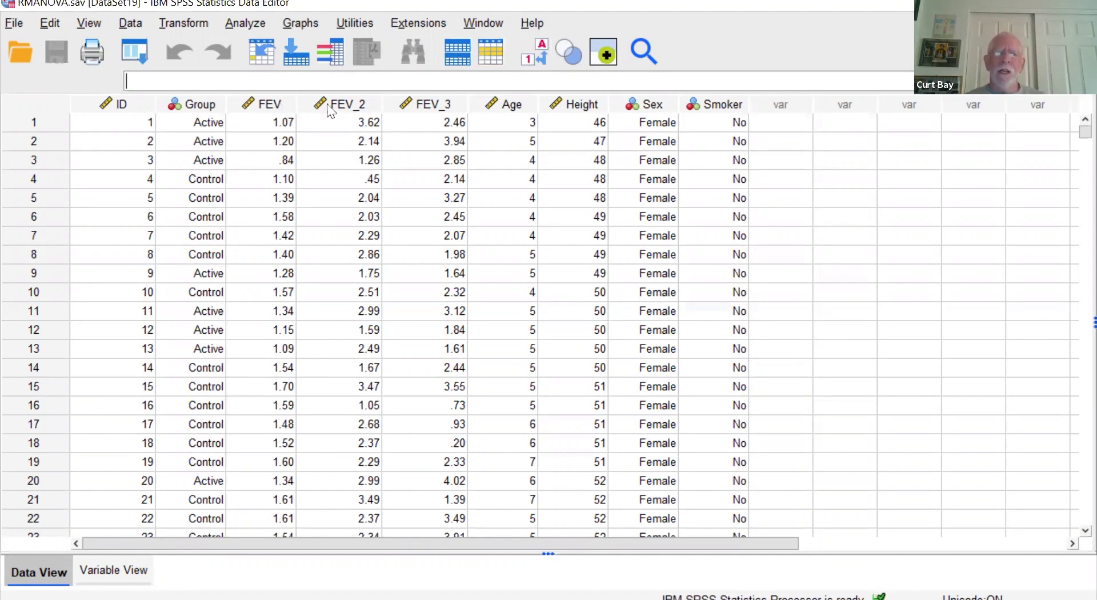
{"action": "mouse_move", "coordinate": [419, 108]}
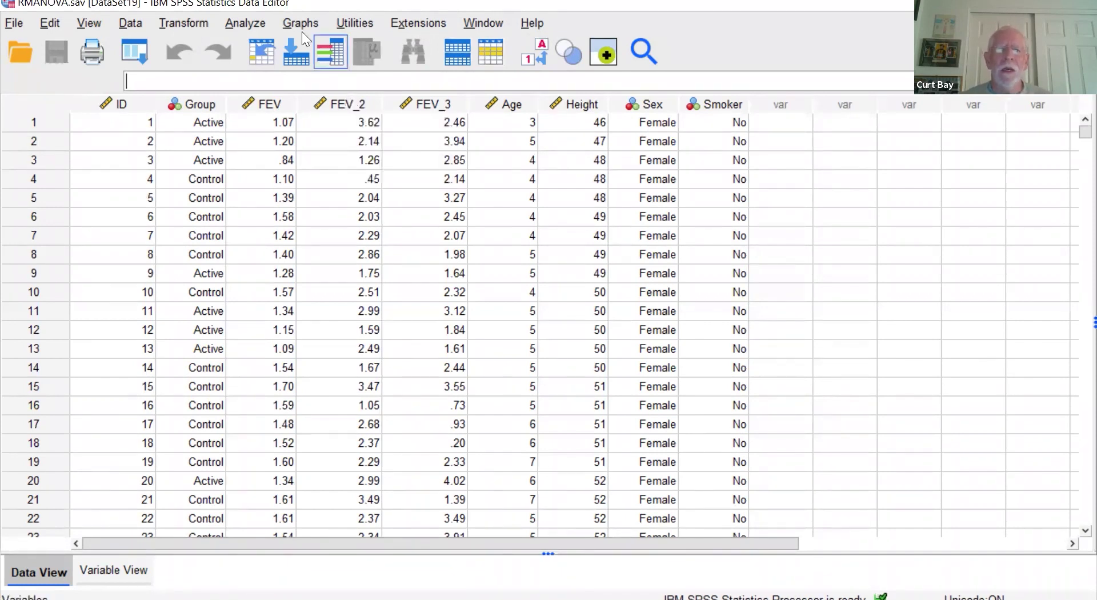
Step: Start an Explore analysis with FEV Time 1, FEV Time 2 and FEV Time 3 as the dependent variables
{"action": "left_click", "coordinate": [254, 25]}
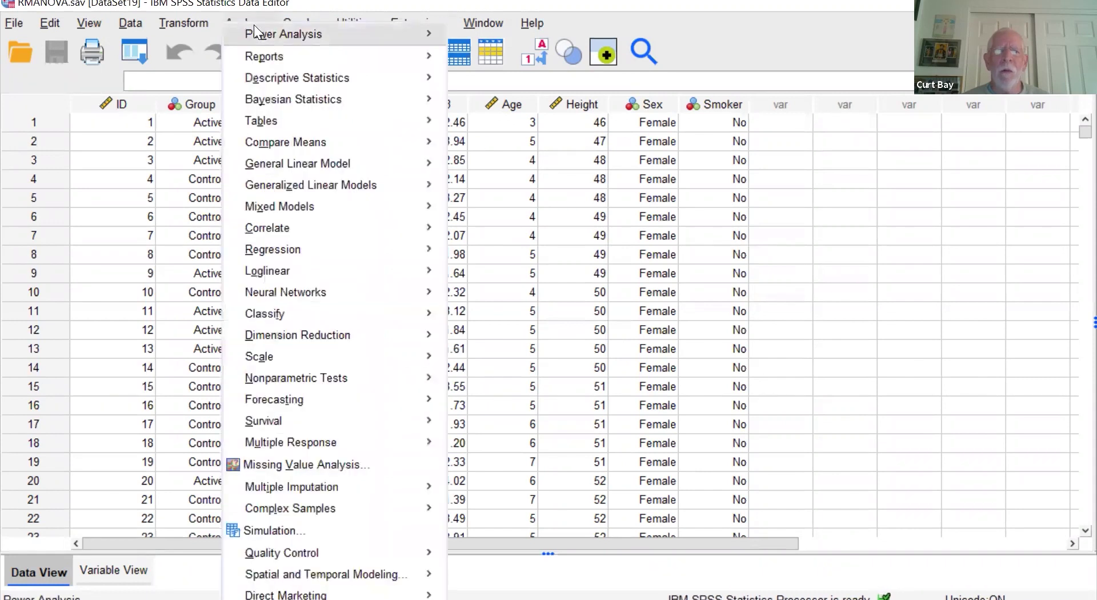
{"action": "mouse_move", "coordinate": [275, 55]}
{"action": "mouse_move", "coordinate": [358, 76]}
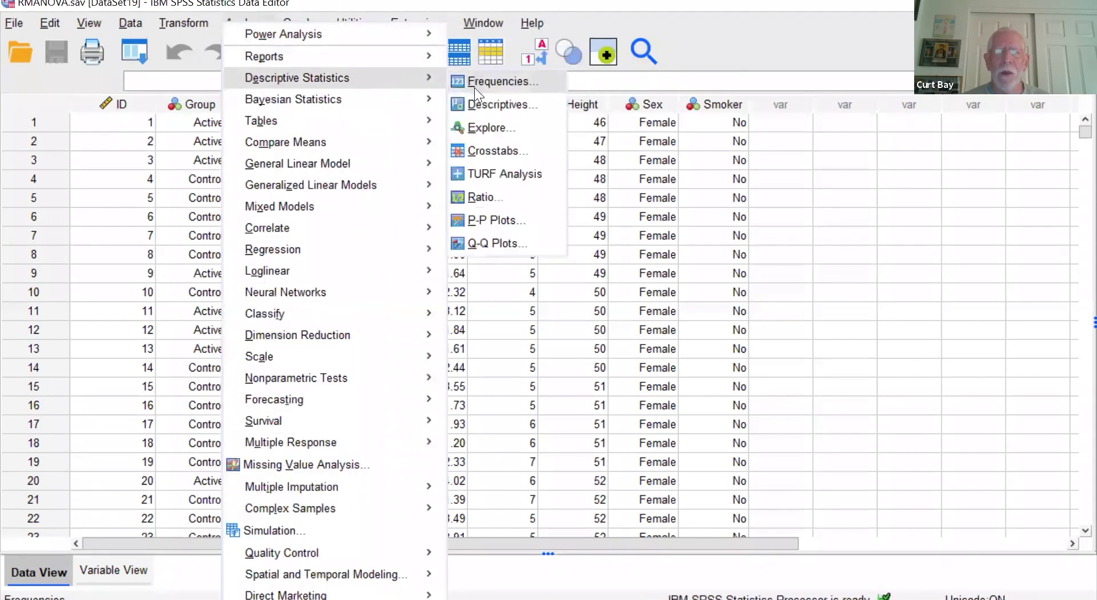
{"action": "left_click", "coordinate": [476, 128]}
{"action": "left_click", "coordinate": [450, 251]}
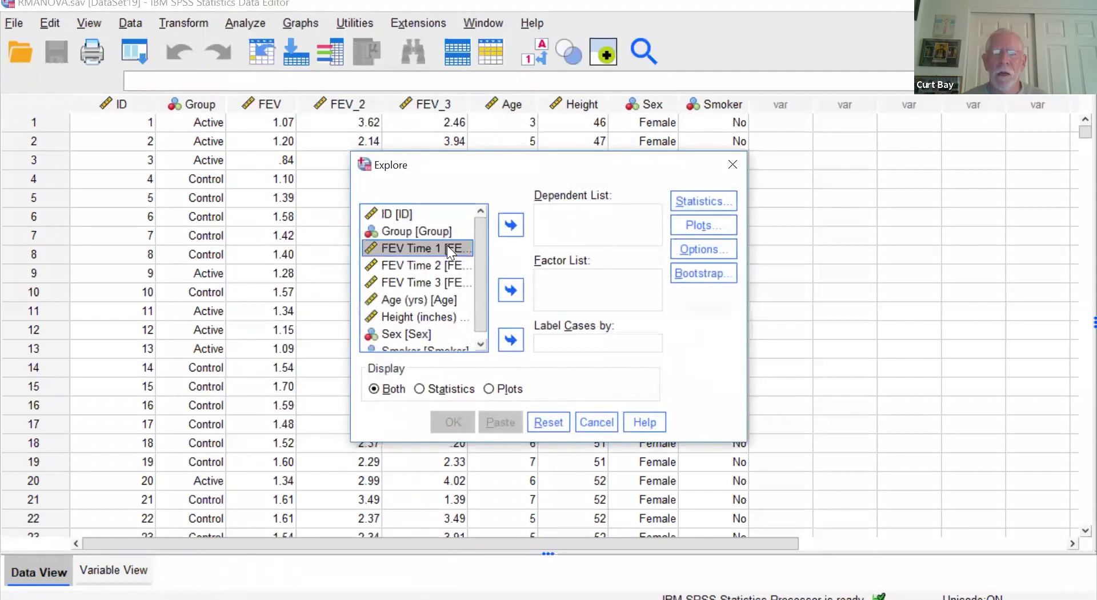
{"action": "left_click", "coordinate": [442, 280], "text": "shift"}
{"action": "left_click", "coordinate": [506, 225]}
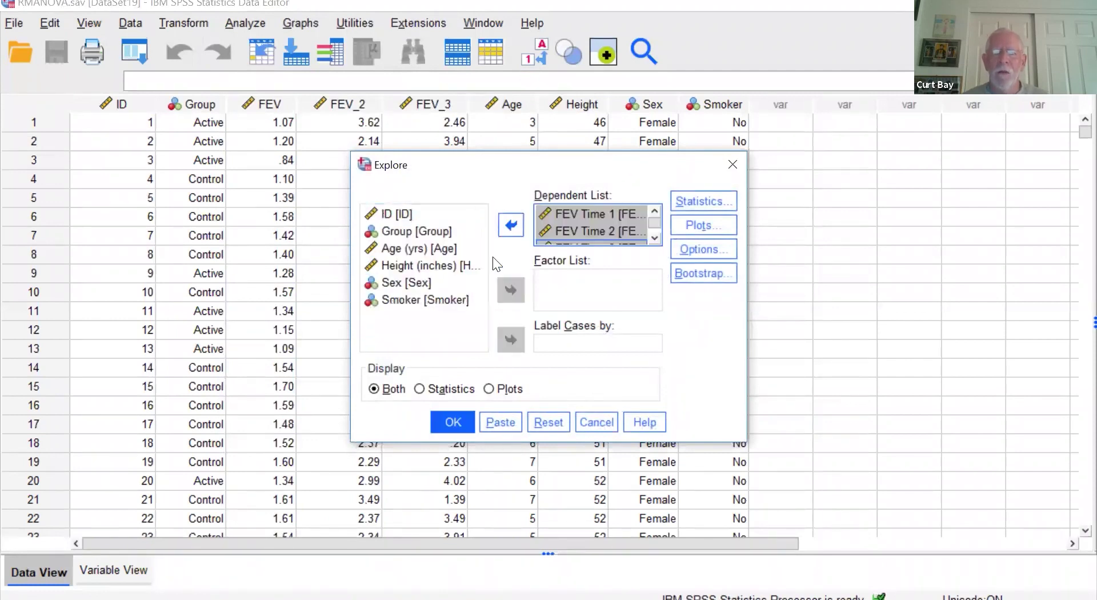
Step: Restrict the Explore output to plots, request histograms and normality plots with tests instead of stem-and-leaf, and run the analysis
{"action": "left_click", "coordinate": [489, 388]}
{"action": "left_click", "coordinate": [687, 226]}
{"action": "left_click", "coordinate": [594, 232]}
{"action": "left_click", "coordinate": [603, 211]}
{"action": "left_click", "coordinate": [432, 286]}
{"action": "left_click", "coordinate": [482, 423]}
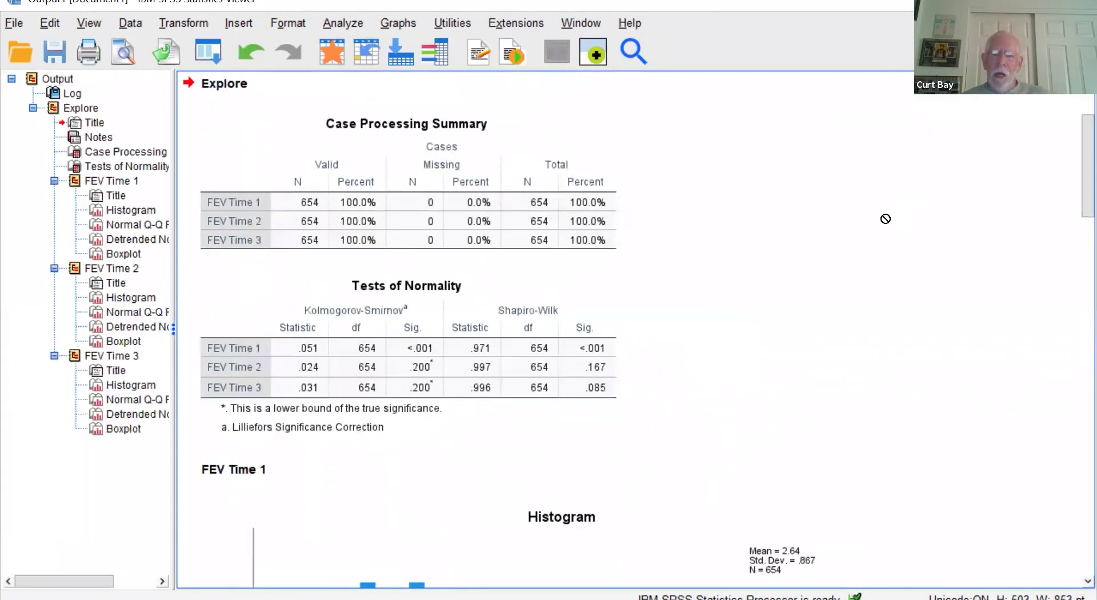
Step: Examine the Tests of Normality table and the FEV Time 1 histogram, Q-Q plots and boxplot
{"action": "scroll", "coordinate": [885, 218], "scroll_direction": "down", "scroll_amount": 2}
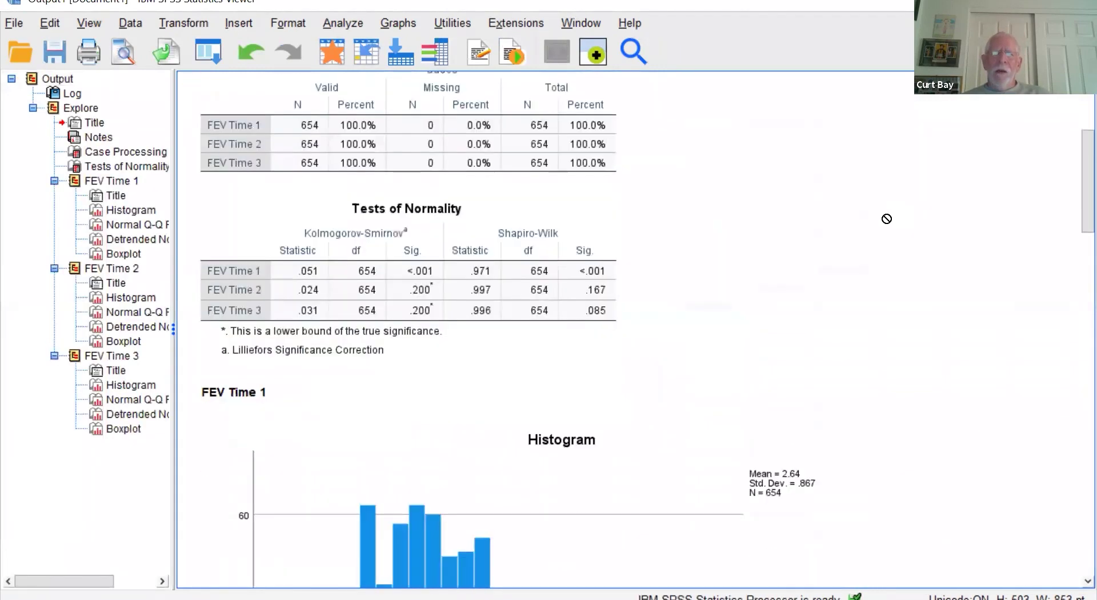
{"action": "scroll", "coordinate": [887, 219], "scroll_direction": "down", "scroll_amount": 2}
{"action": "left_click", "coordinate": [265, 213]}
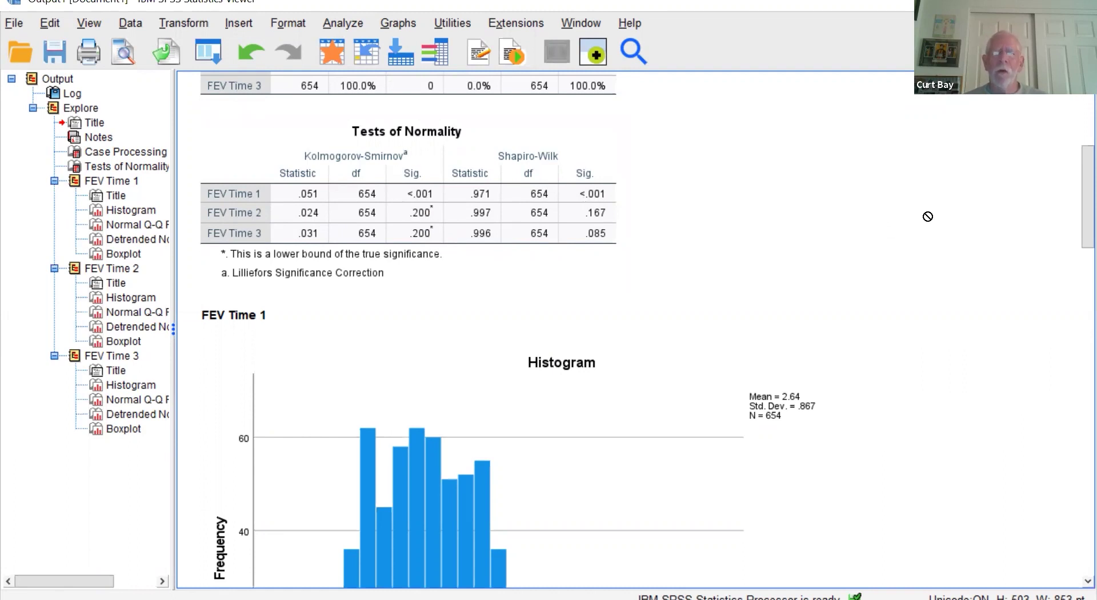
{"action": "scroll", "coordinate": [922, 217], "scroll_direction": "down", "scroll_amount": 3}
{"action": "scroll", "coordinate": [922, 216], "scroll_direction": "down", "scroll_amount": 3}
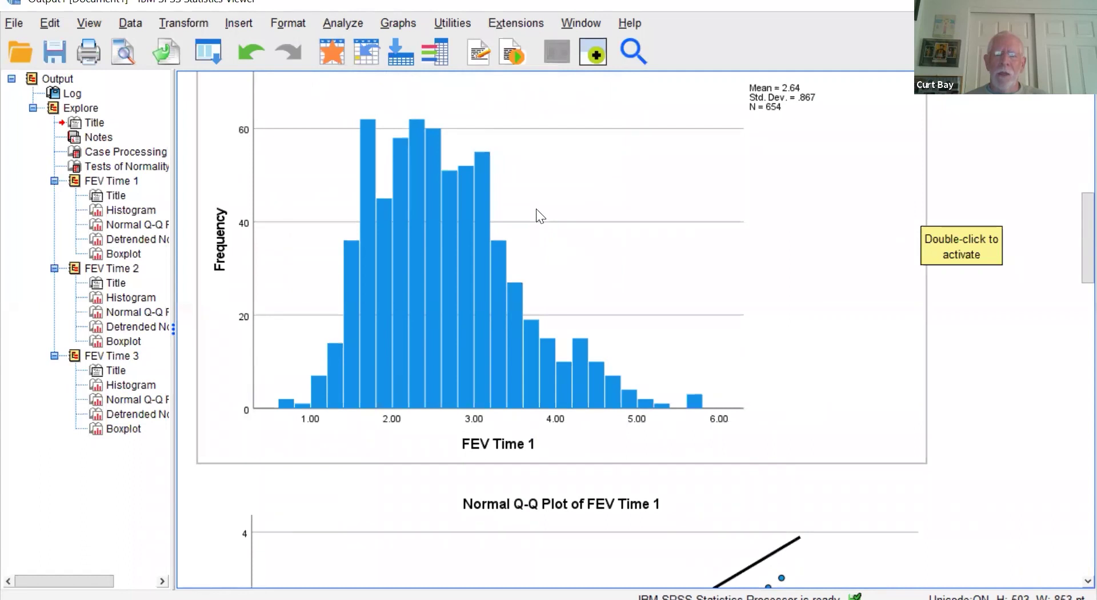
{"action": "scroll", "coordinate": [541, 216], "scroll_direction": "down", "scroll_amount": 9}
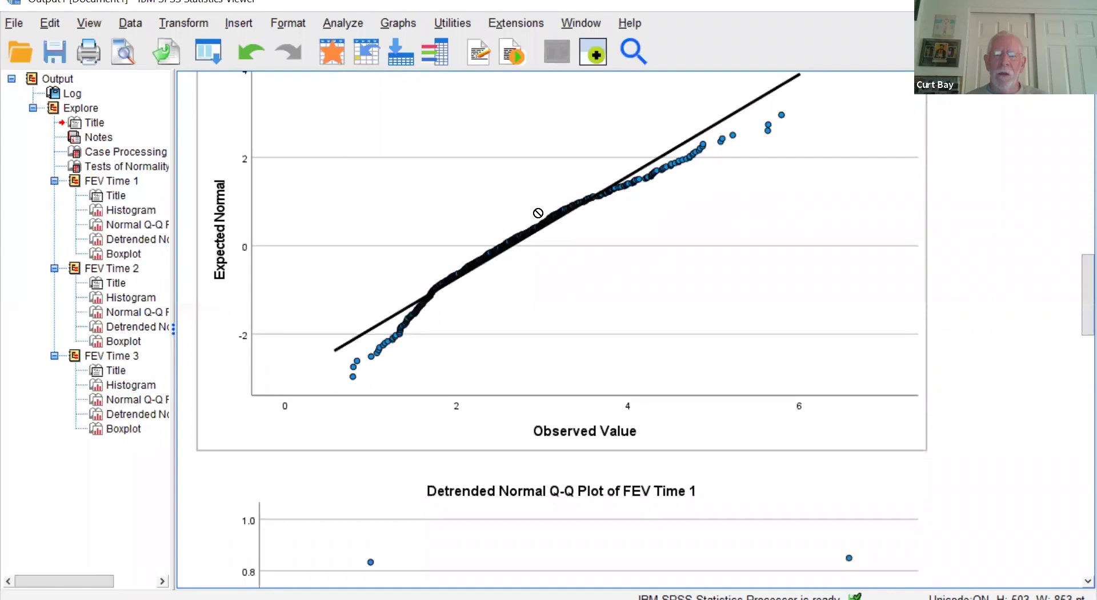
{"action": "scroll", "coordinate": [538, 213], "scroll_direction": "down", "scroll_amount": 9}
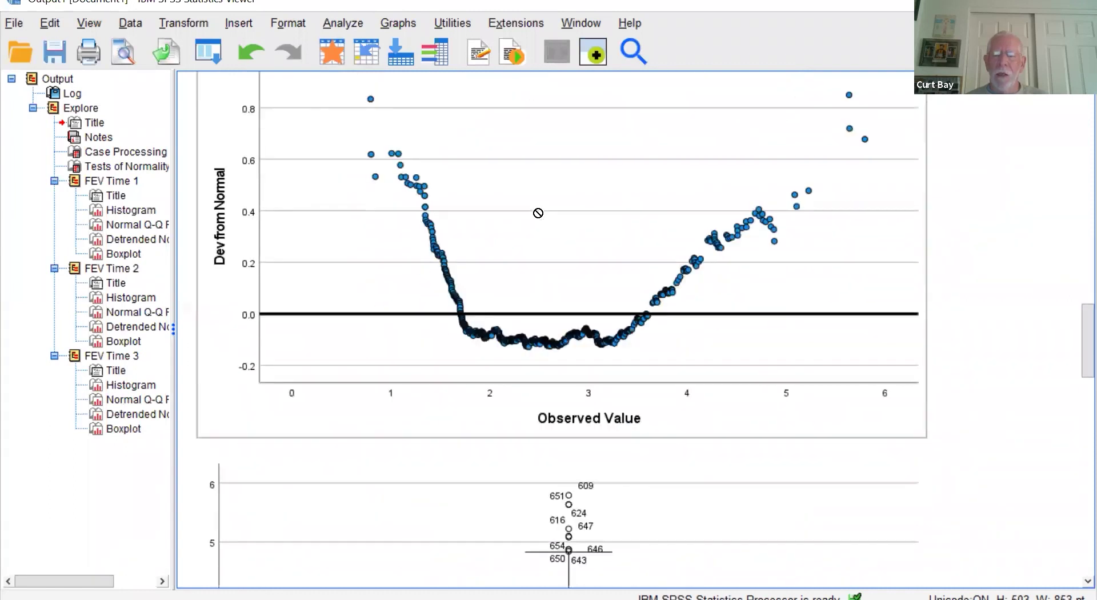
{"action": "scroll", "coordinate": [538, 213], "scroll_direction": "up", "scroll_amount": 10}
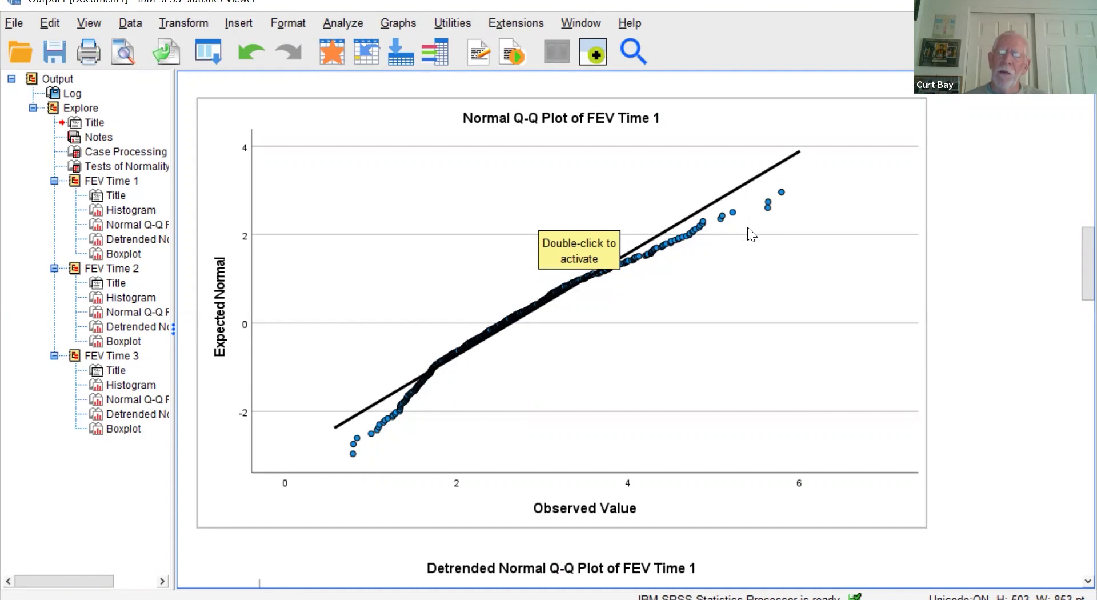
{"action": "scroll", "coordinate": [748, 227], "scroll_direction": "down", "scroll_amount": 8}
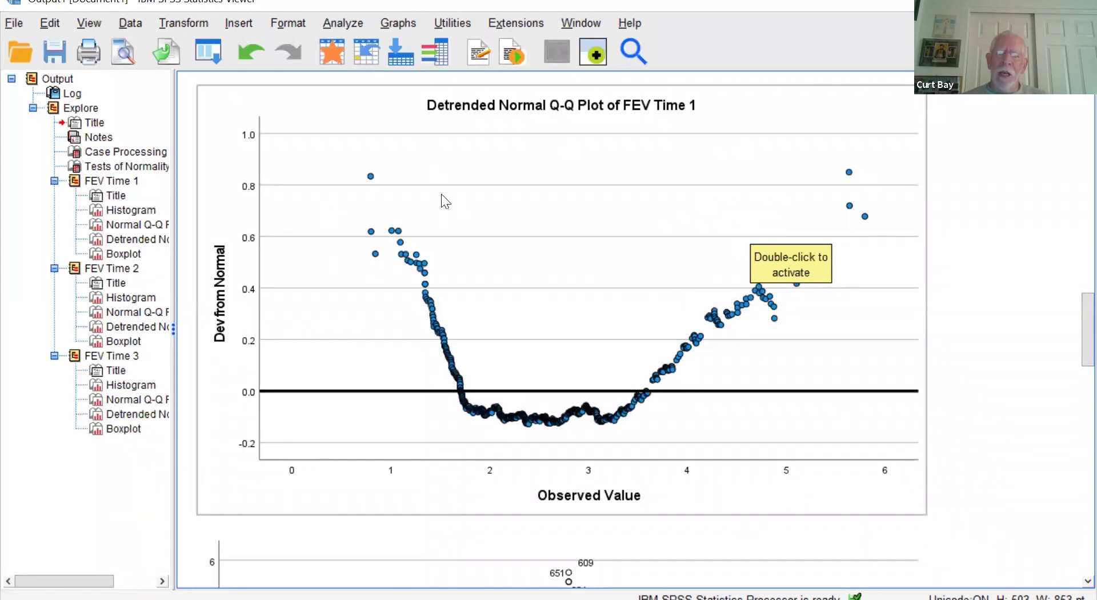
{"action": "scroll", "coordinate": [1026, 221], "scroll_direction": "down", "scroll_amount": 5}
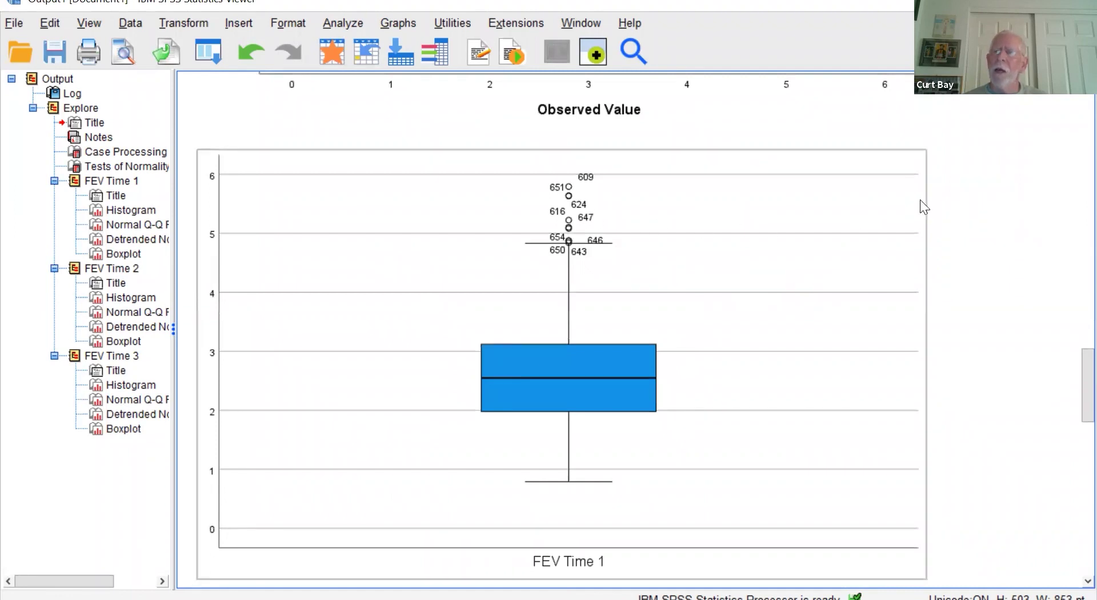
Step: Examine the FEV Time 2 histogram, normal Q-Q plot and boxplot for normality and outliers
{"action": "scroll", "coordinate": [989, 181], "scroll_direction": "down", "scroll_amount": 10}
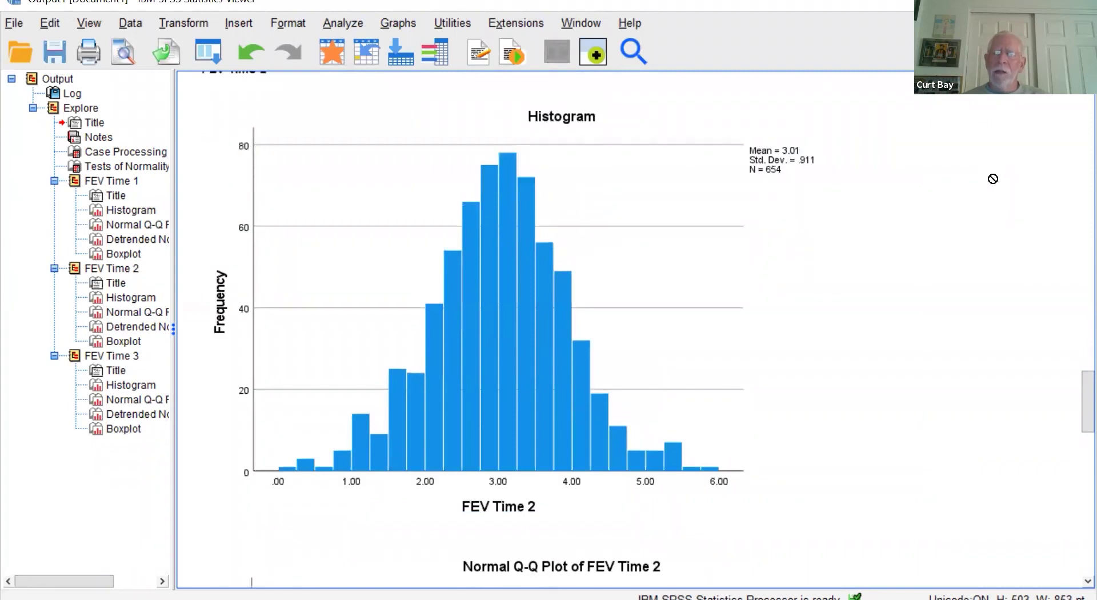
{"action": "scroll", "coordinate": [992, 179], "scroll_direction": "down", "scroll_amount": 10}
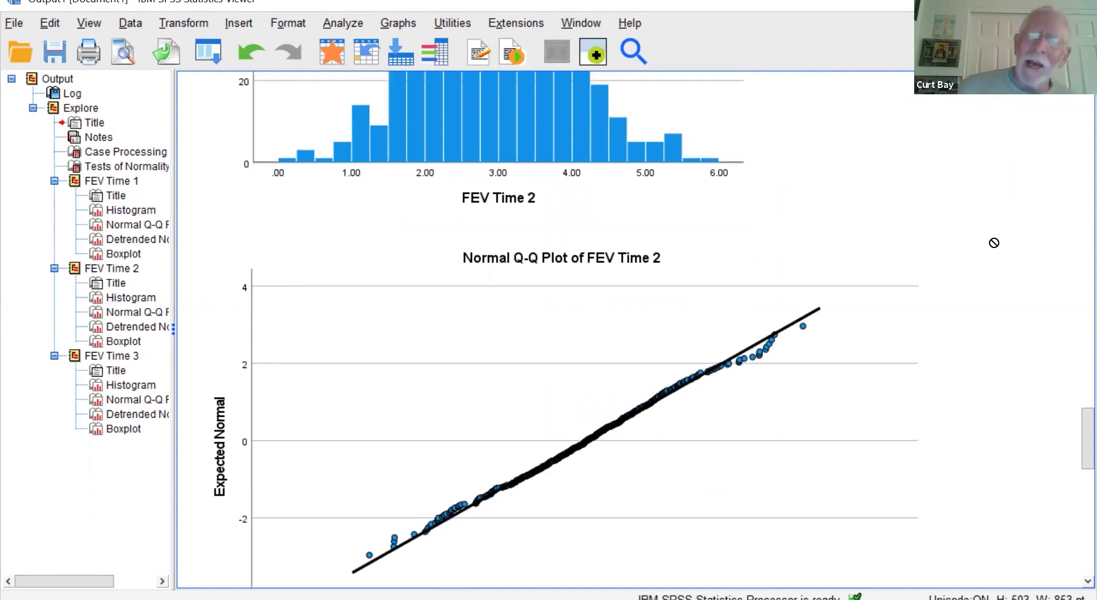
{"action": "scroll", "coordinate": [964, 246], "scroll_direction": "up", "scroll_amount": 4}
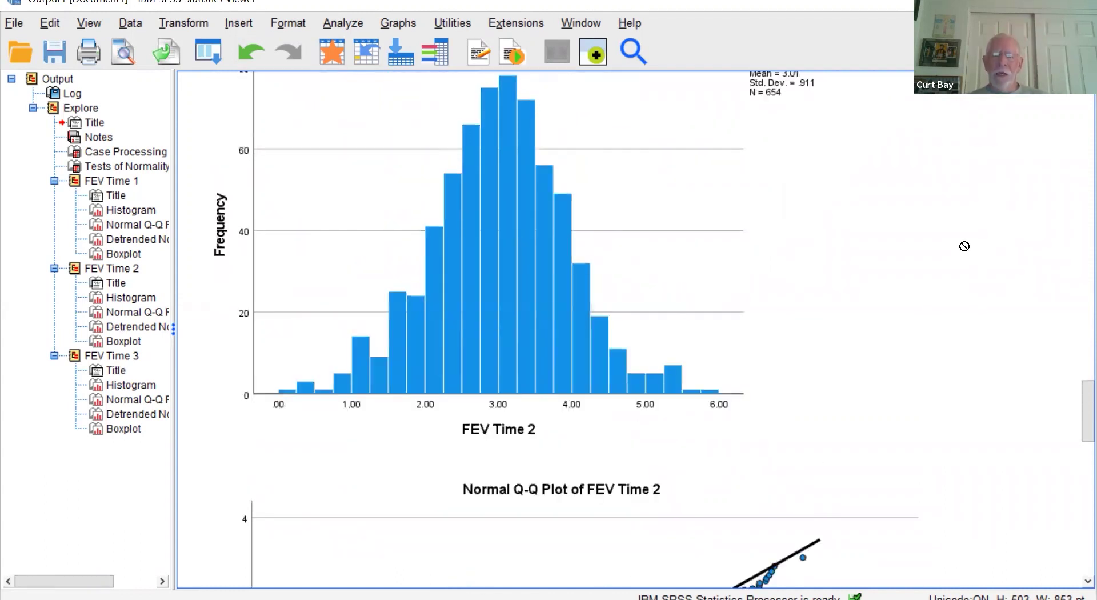
{"action": "scroll", "coordinate": [964, 246], "scroll_direction": "down", "scroll_amount": 8}
{"action": "scroll", "coordinate": [965, 246], "scroll_direction": "down", "scroll_amount": 15}
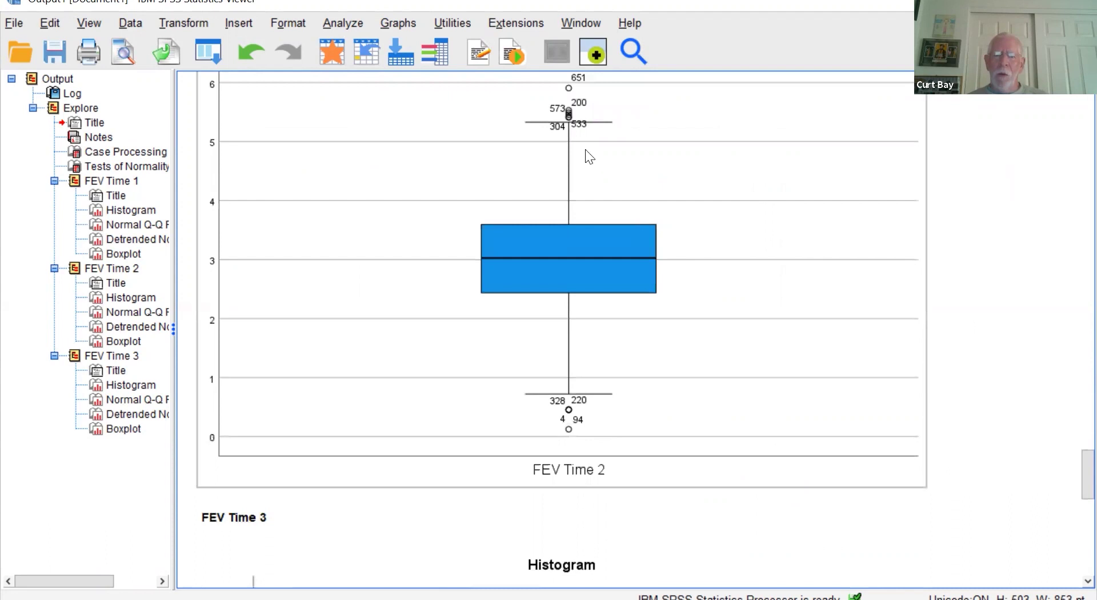
Step: Examine the FEV Time 3 histogram, Q-Q plots and boxplot, and compare the distribution with that of FEV Time 2
{"action": "scroll", "coordinate": [1017, 248], "scroll_direction": "down", "scroll_amount": 3}
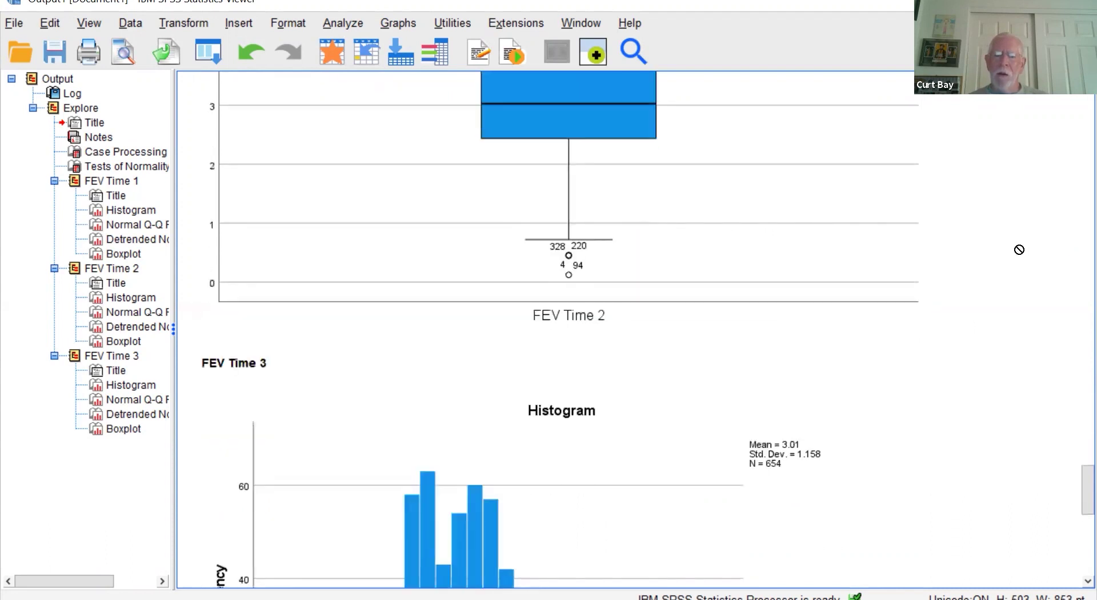
{"action": "scroll", "coordinate": [1019, 249], "scroll_direction": "down", "scroll_amount": 6}
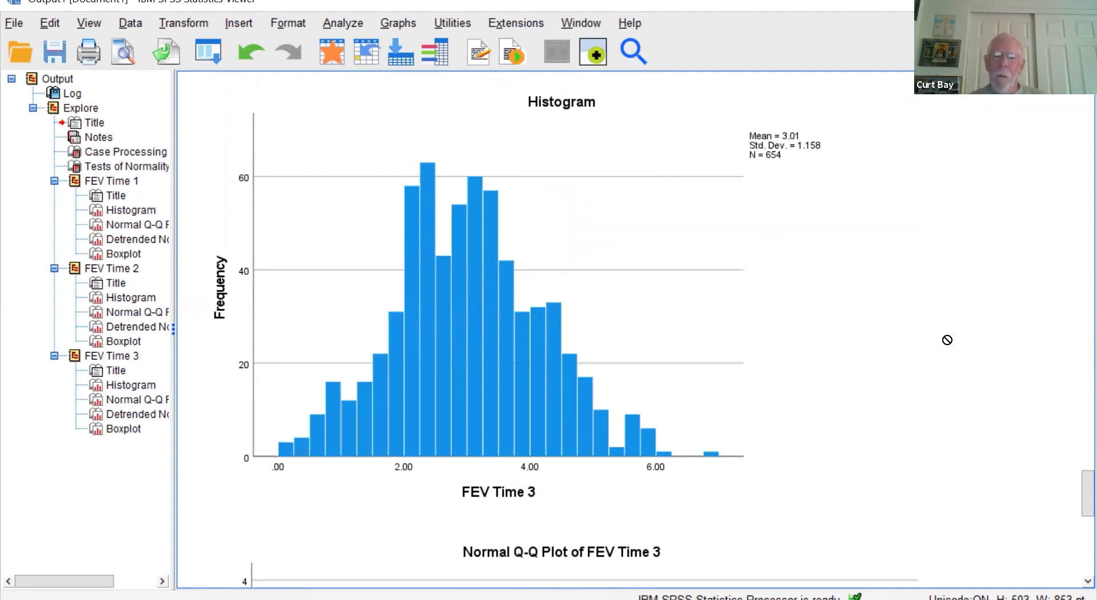
{"action": "scroll", "coordinate": [945, 338], "scroll_direction": "down", "scroll_amount": 6}
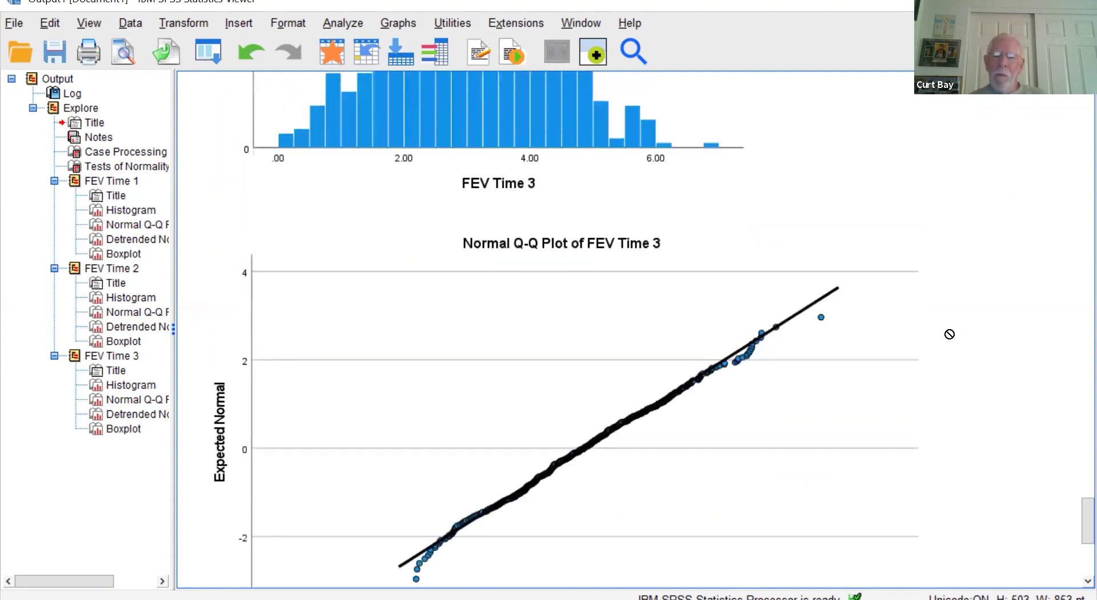
{"action": "scroll", "coordinate": [948, 332], "scroll_direction": "up", "scroll_amount": 1}
{"action": "scroll", "coordinate": [950, 332], "scroll_direction": "up", "scroll_amount": 3}
{"action": "scroll", "coordinate": [950, 331], "scroll_direction": "down", "scroll_amount": 2}
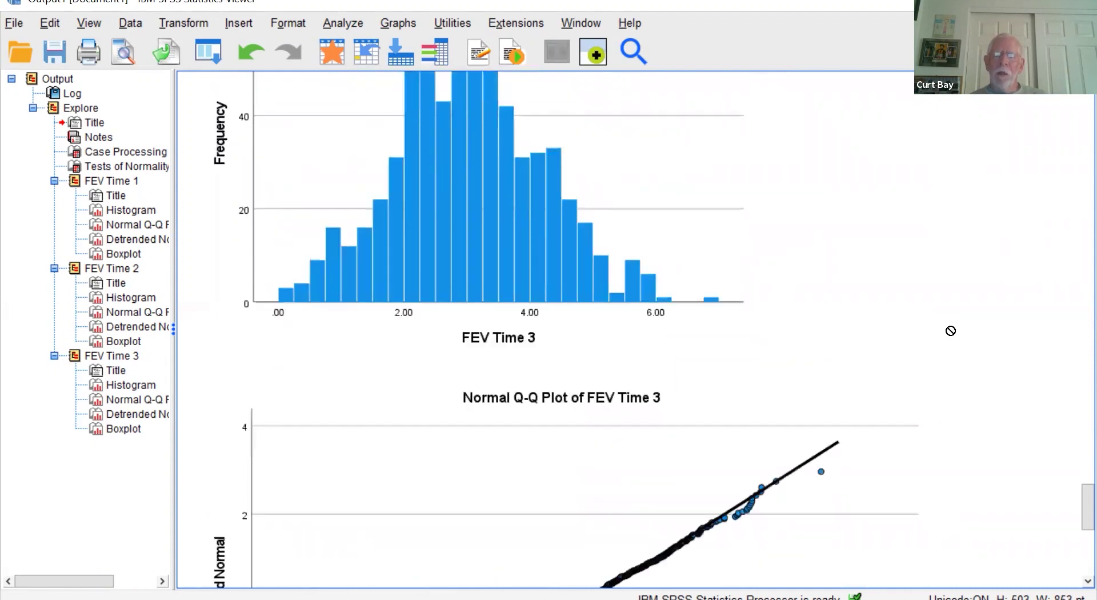
{"action": "scroll", "coordinate": [950, 329], "scroll_direction": "down", "scroll_amount": 4}
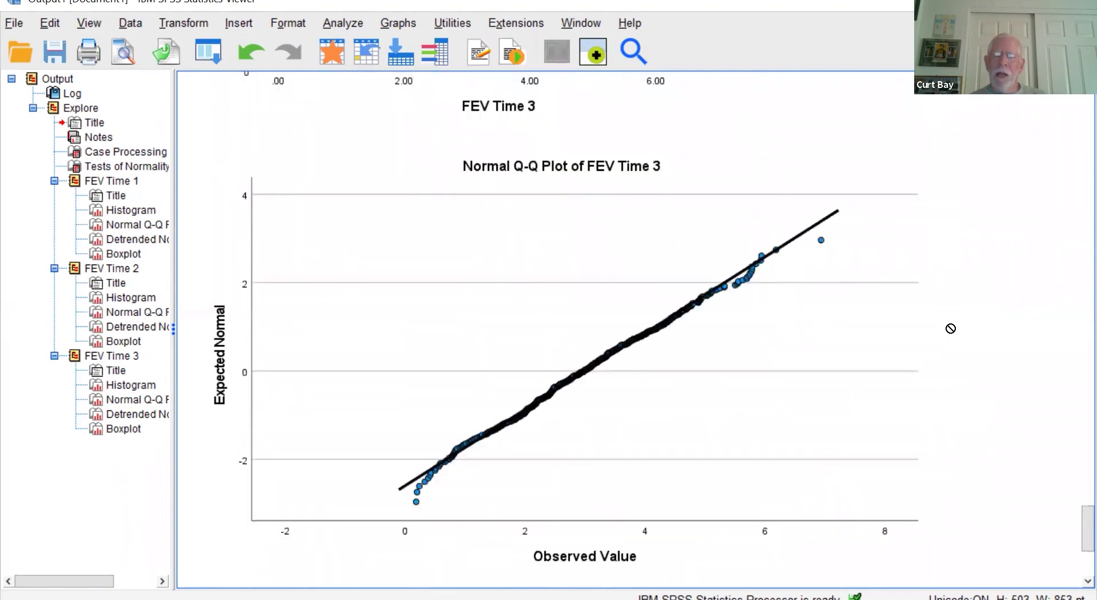
{"action": "scroll", "coordinate": [957, 307], "scroll_direction": "down", "scroll_amount": 2}
{"action": "scroll", "coordinate": [958, 306], "scroll_direction": "down", "scroll_amount": 4}
{"action": "left_click", "coordinate": [830, 200]}
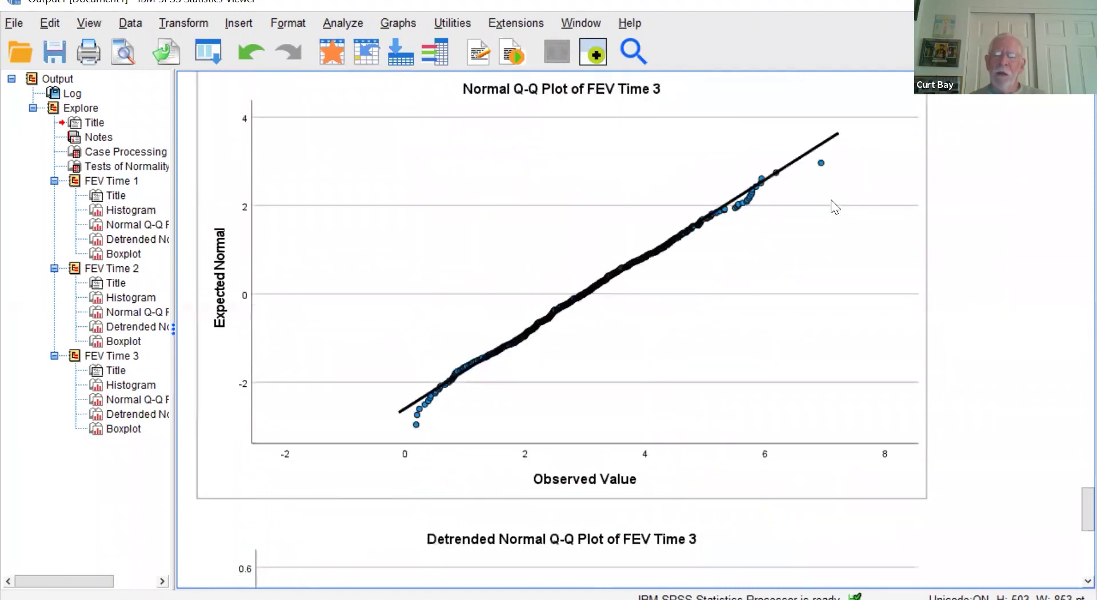
{"action": "scroll", "coordinate": [830, 201], "scroll_direction": "down", "scroll_amount": 12}
{"action": "scroll", "coordinate": [832, 209], "scroll_direction": "down", "scroll_amount": 8}
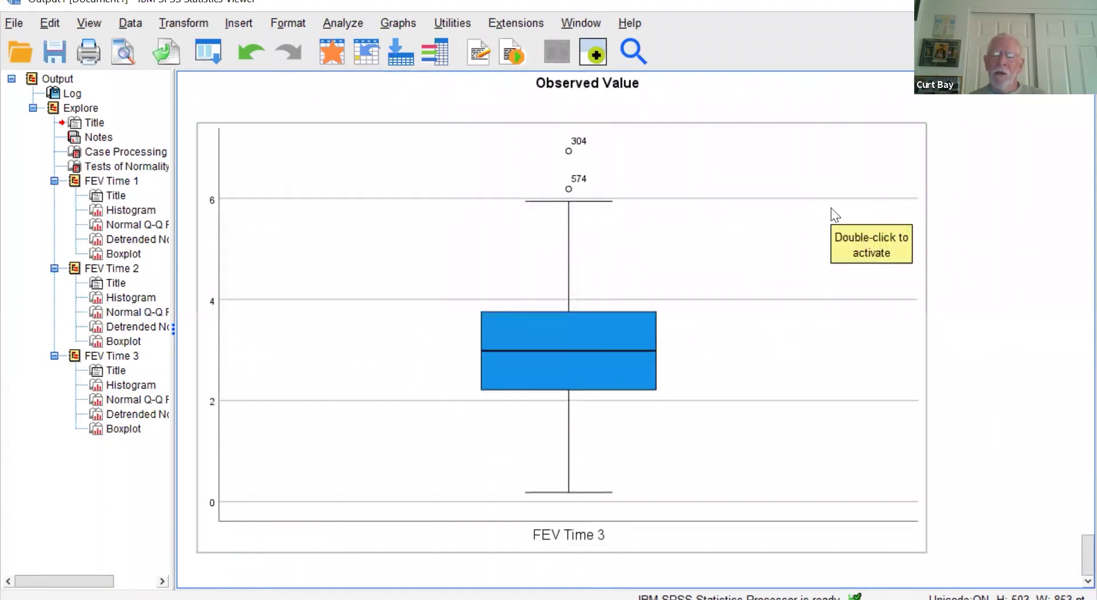
{"action": "scroll", "coordinate": [831, 211], "scroll_direction": "up", "scroll_amount": 20}
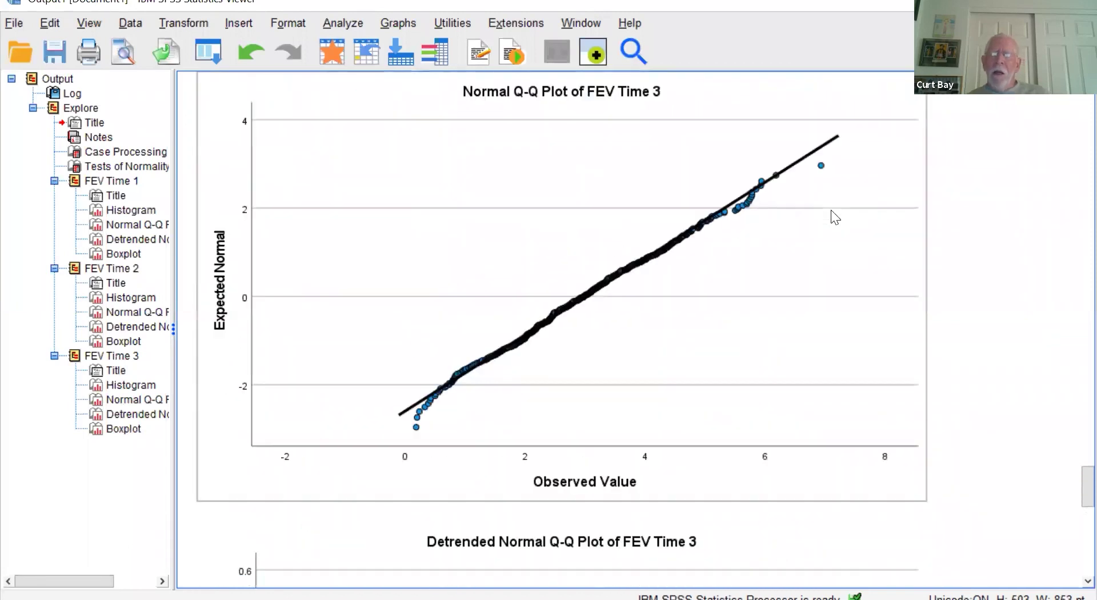
{"action": "scroll", "coordinate": [832, 214], "scroll_direction": "up", "scroll_amount": 6}
{"action": "scroll", "coordinate": [832, 214], "scroll_direction": "up", "scroll_amount": 2}
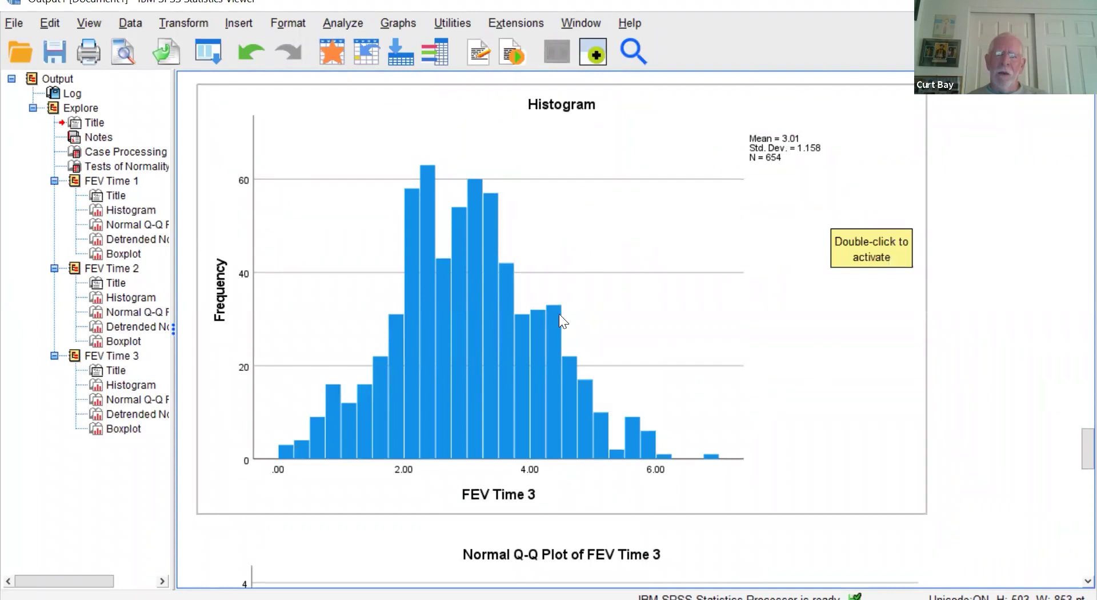
{"action": "scroll", "coordinate": [559, 315], "scroll_direction": "up", "scroll_amount": 20}
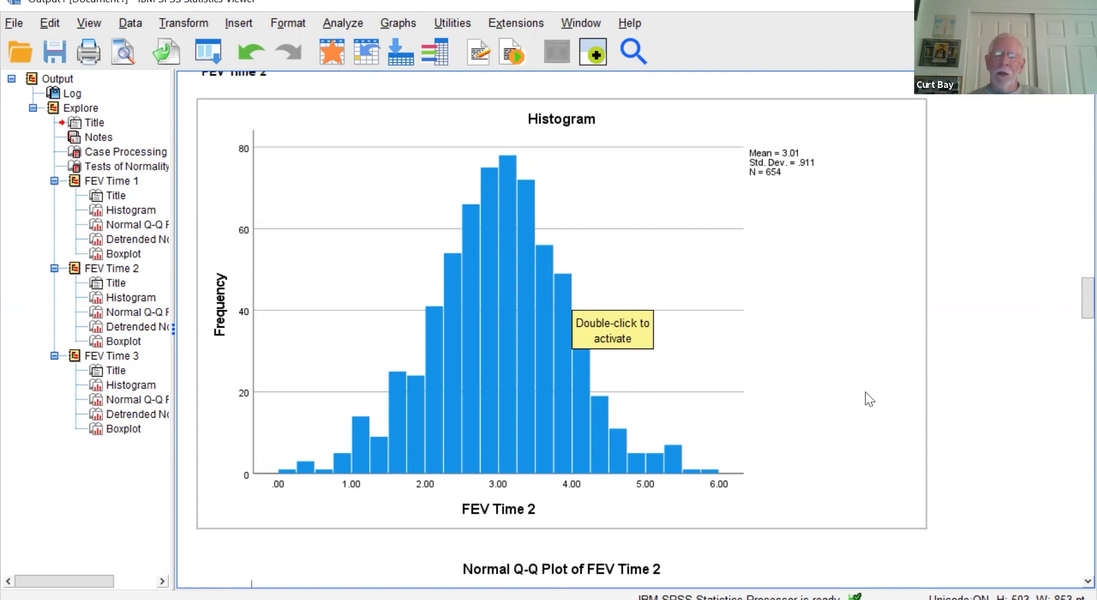
{"action": "scroll", "coordinate": [869, 398], "scroll_direction": "down", "scroll_amount": 3}
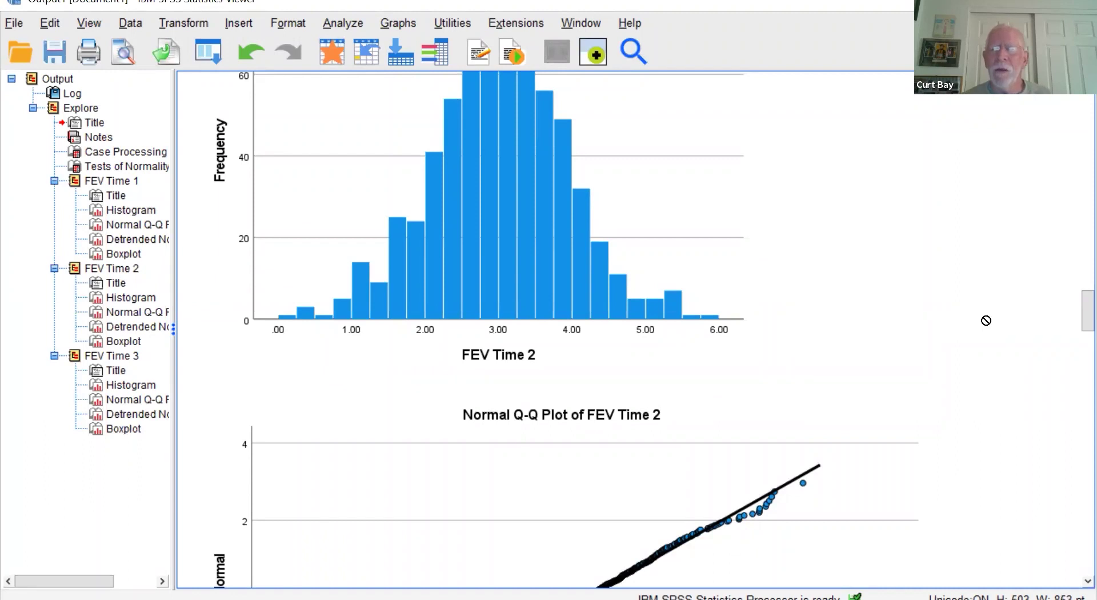
{"action": "scroll", "coordinate": [986, 321], "scroll_direction": "down", "scroll_amount": 20}
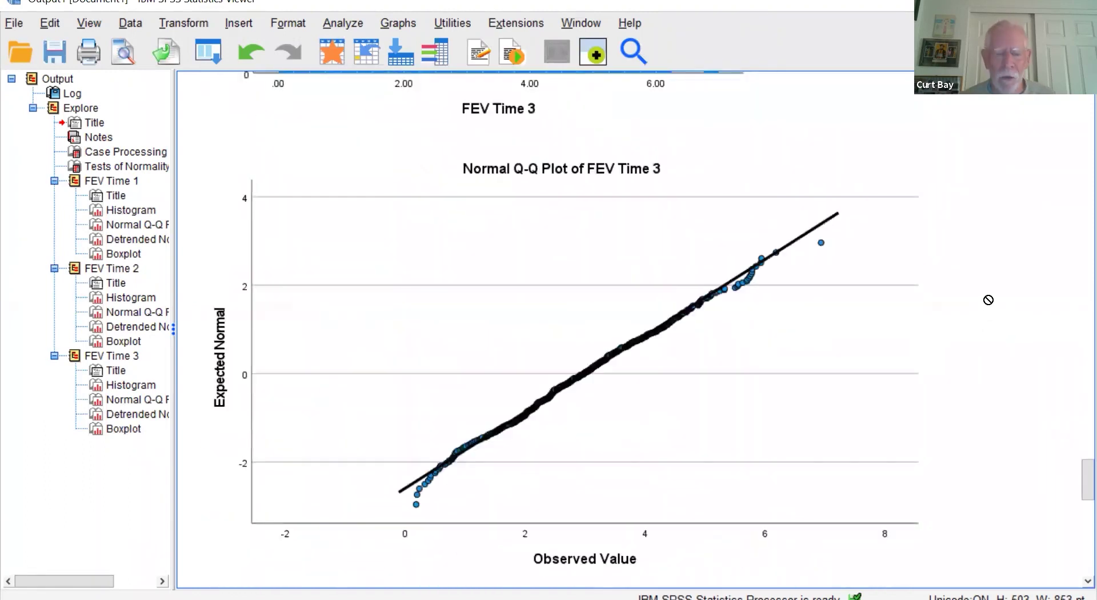
Step: Delete all of the Explore output and return to the RMANOVA.sav data
{"action": "key", "text": "ctrl+a"}
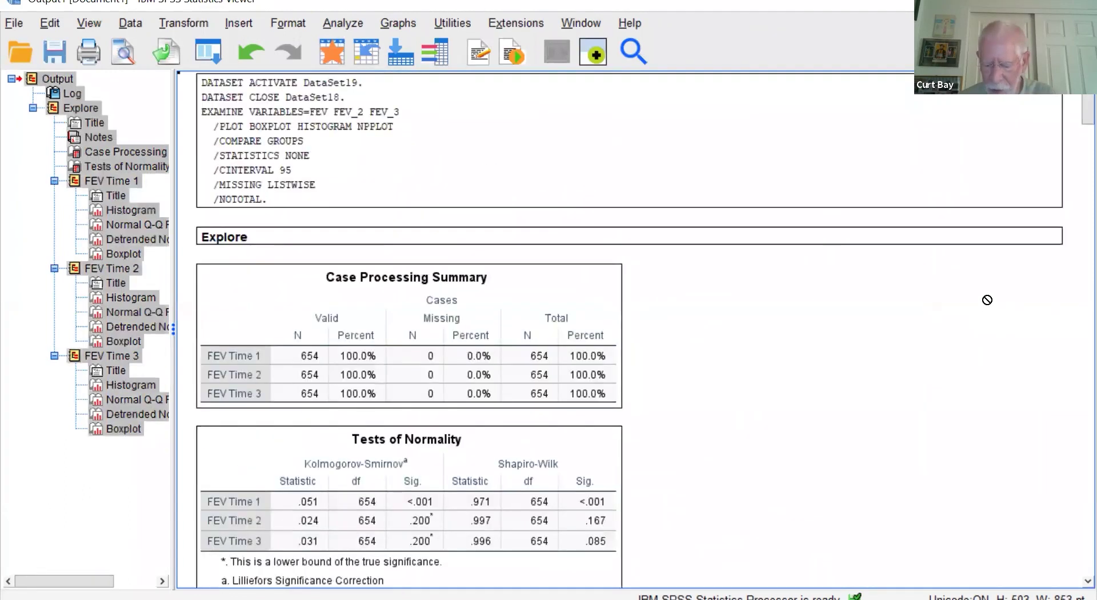
{"action": "key", "text": "Delete"}
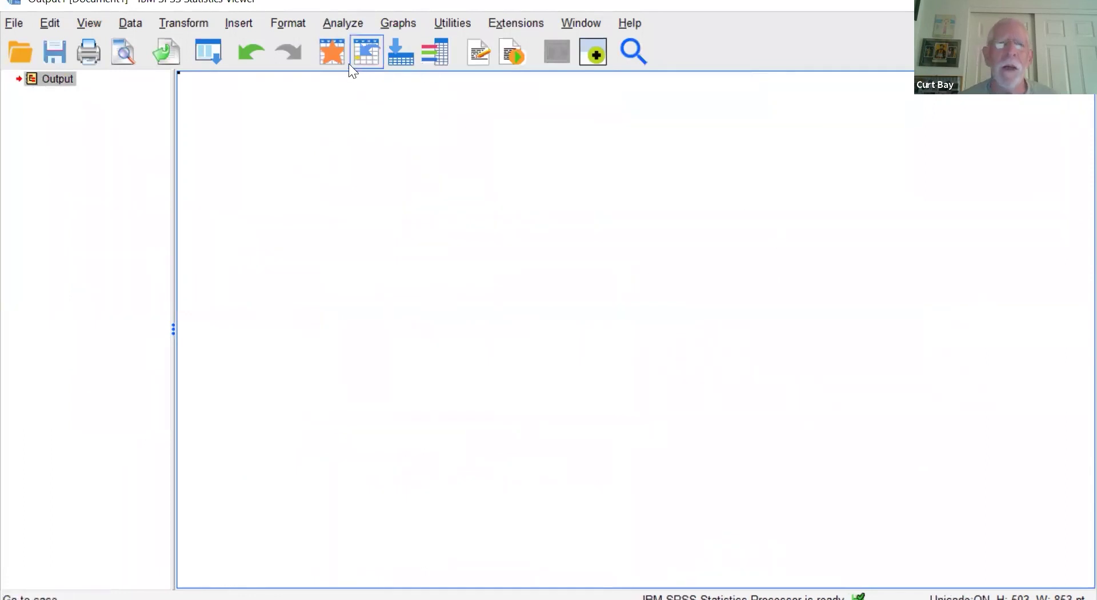
{"action": "left_click", "coordinate": [330, 57]}
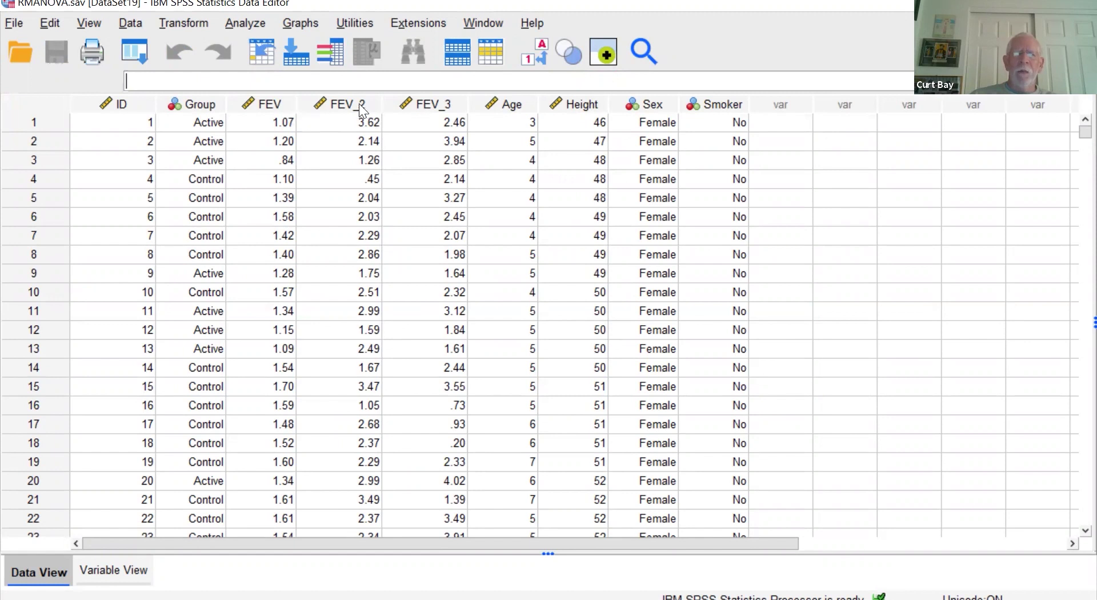
Step: Start a General Linear Model Repeated Measures analysis and define a within-subject factor named time with 3 levels
{"action": "left_click", "coordinate": [260, 21]}
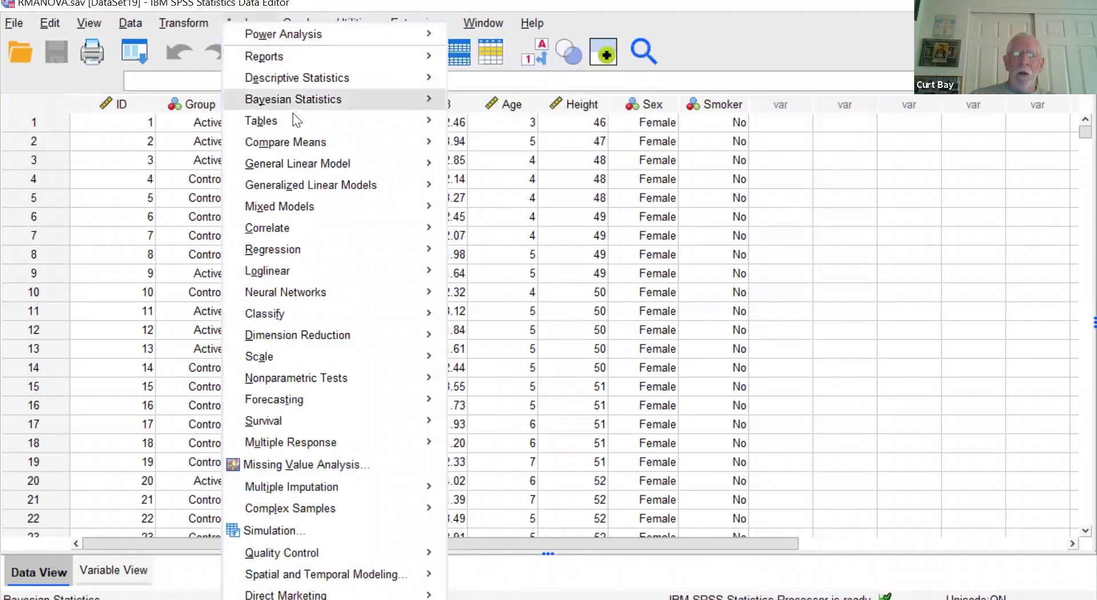
{"action": "mouse_move", "coordinate": [308, 157]}
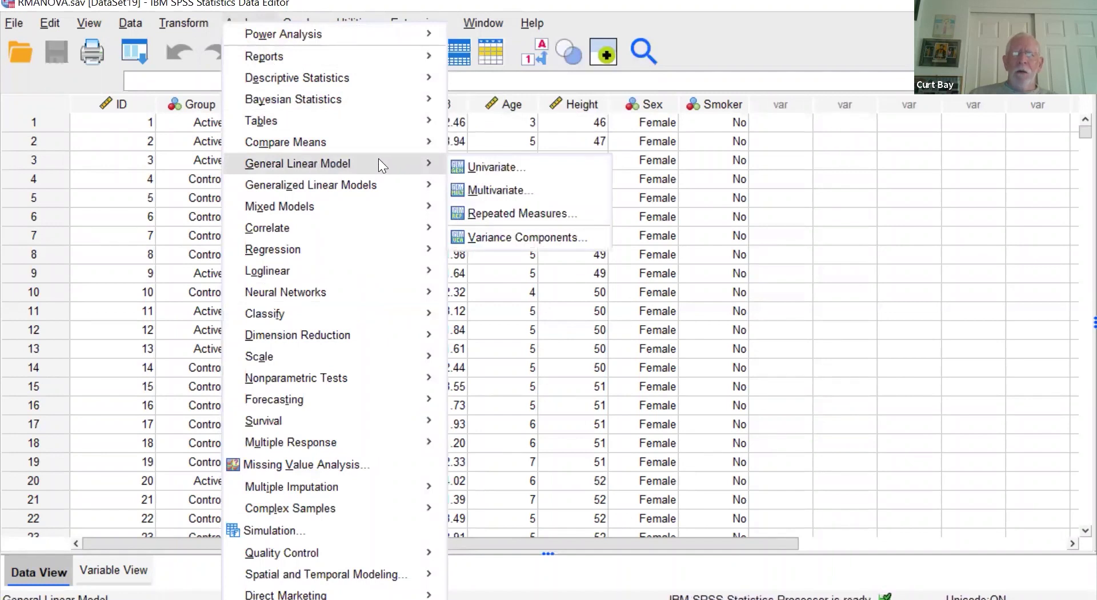
{"action": "left_click", "coordinate": [493, 214]}
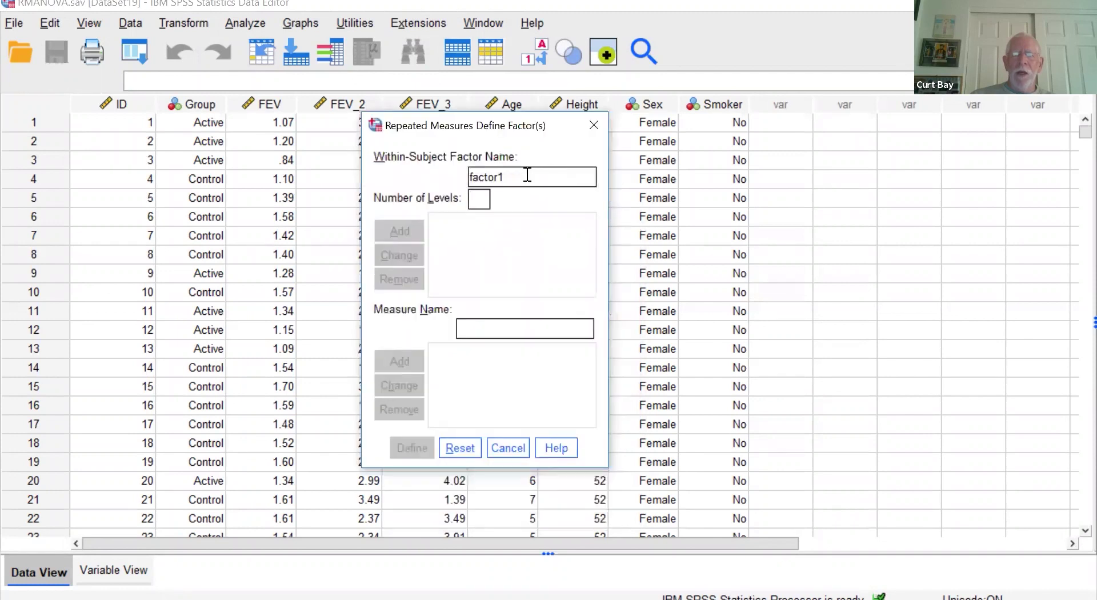
{"action": "left_click_drag", "start_coordinate": [526, 175], "coordinate": [426, 180]}
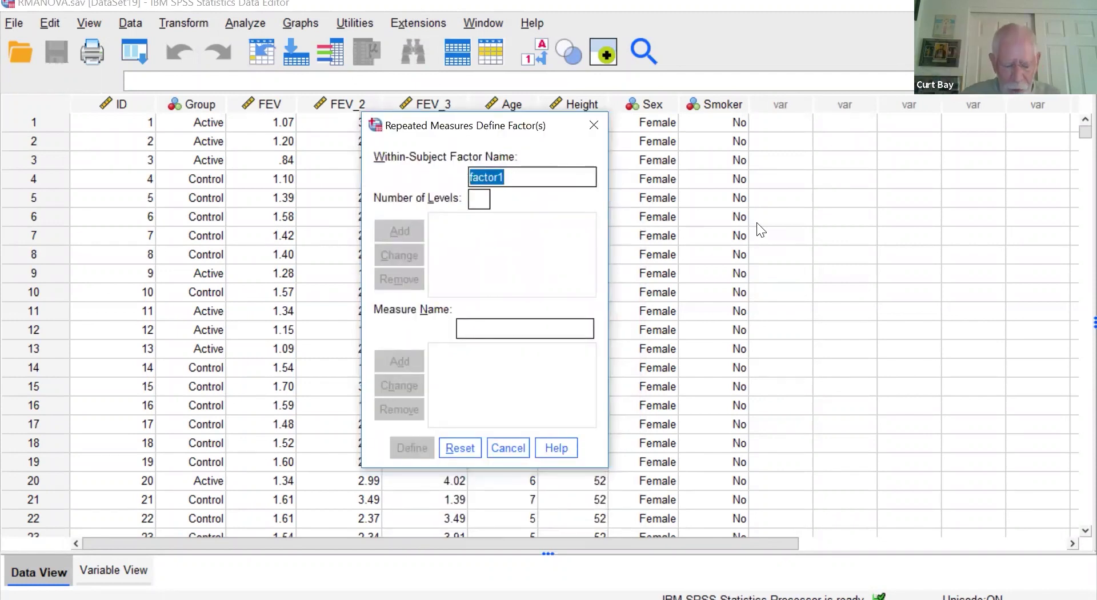
{"action": "type", "text": "time"}
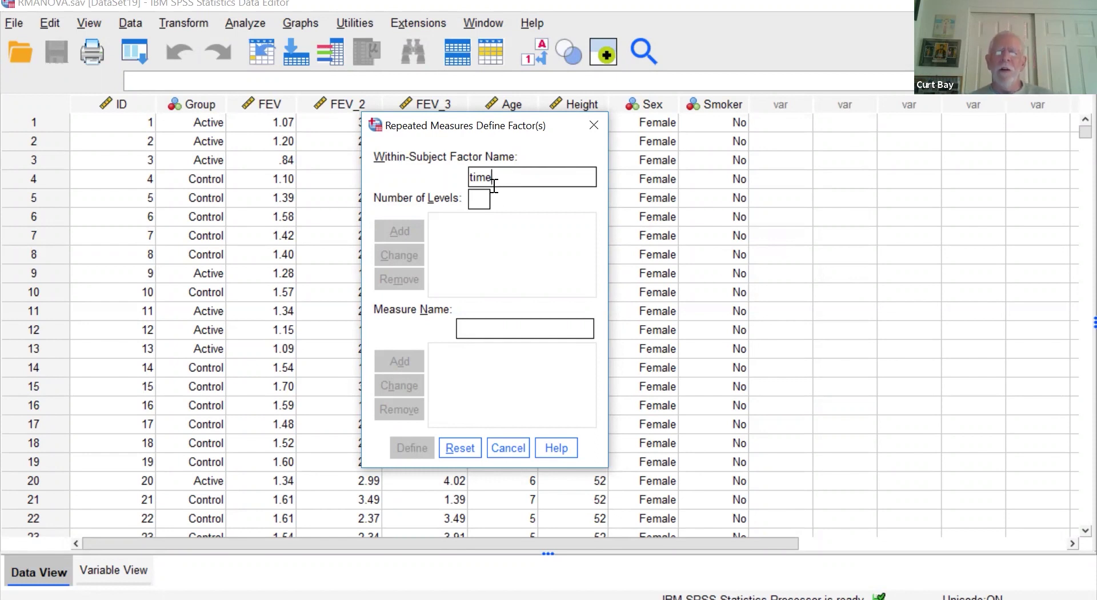
{"action": "left_click", "coordinate": [481, 198]}
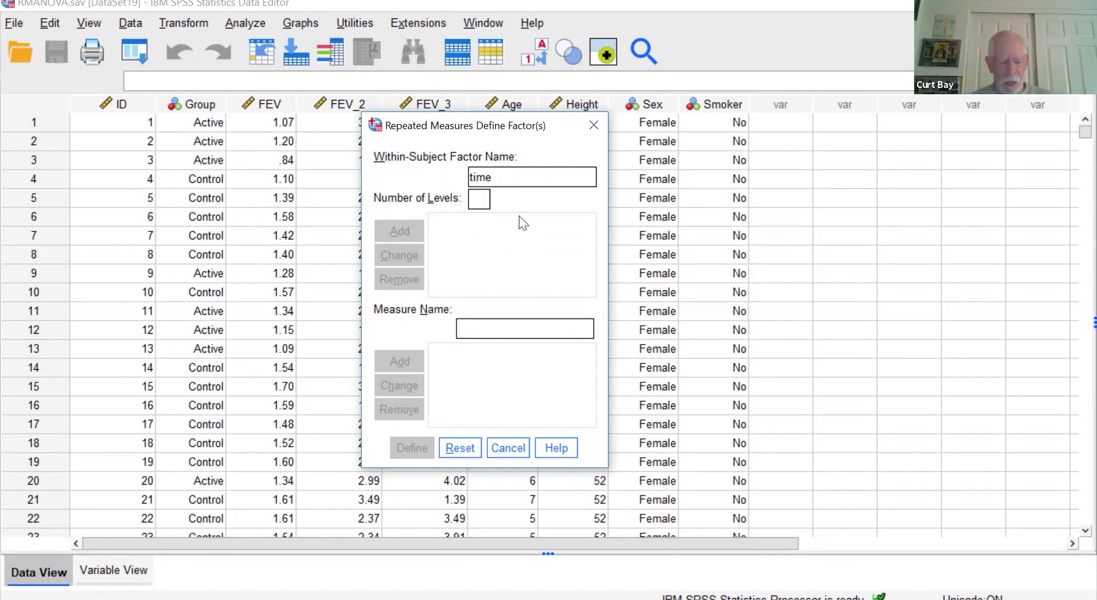
{"action": "type", "text": "3"}
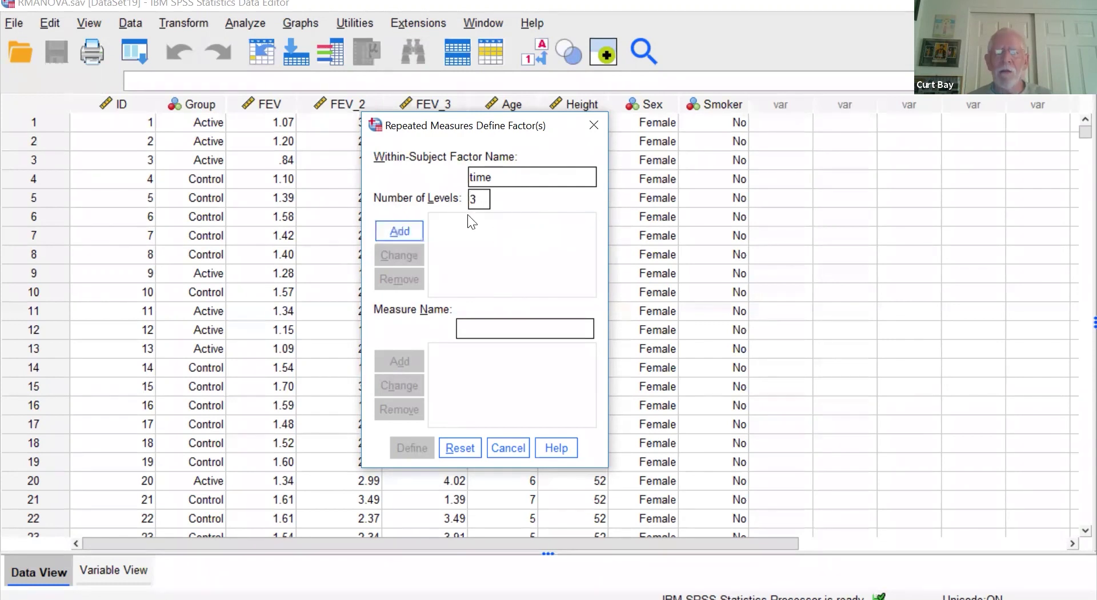
{"action": "left_click", "coordinate": [416, 227]}
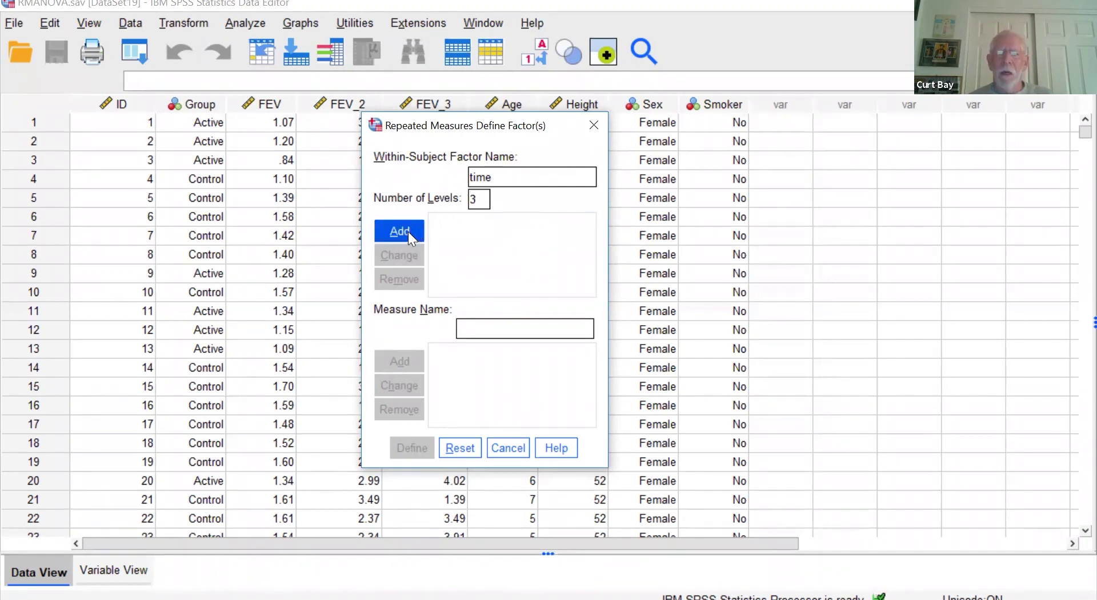
{"action": "left_click", "coordinate": [408, 231]}
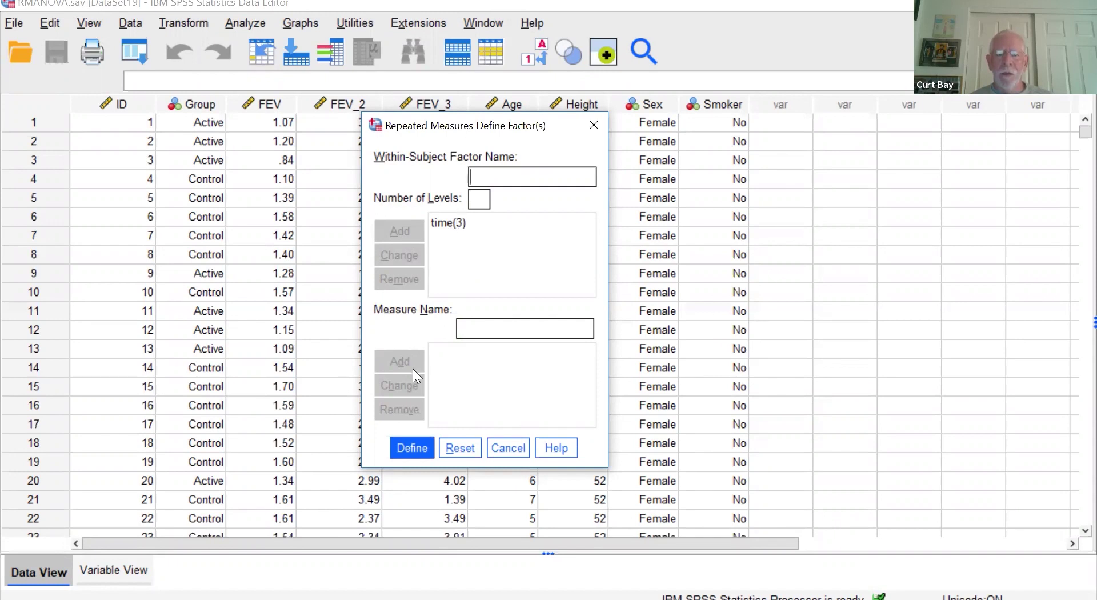
{"action": "left_click", "coordinate": [412, 448]}
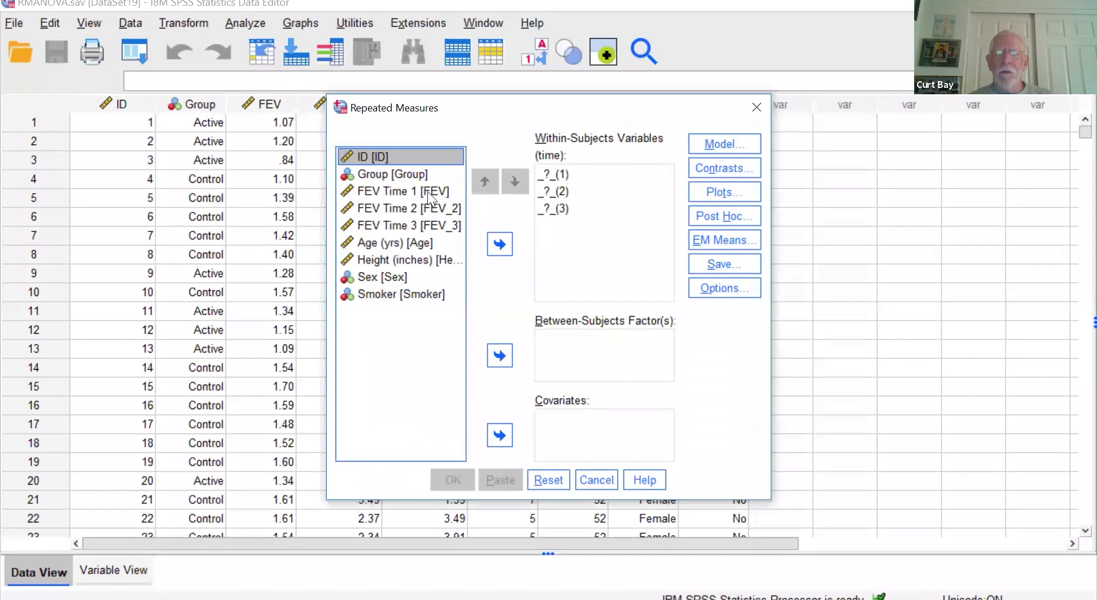
Step: Assign FEV Time 1, FEV Time 2 and FEV Time 3 as the within-subjects variables for the three levels of time
{"action": "left_click", "coordinate": [429, 192]}
{"action": "left_click", "coordinate": [427, 225], "text": "shift"}
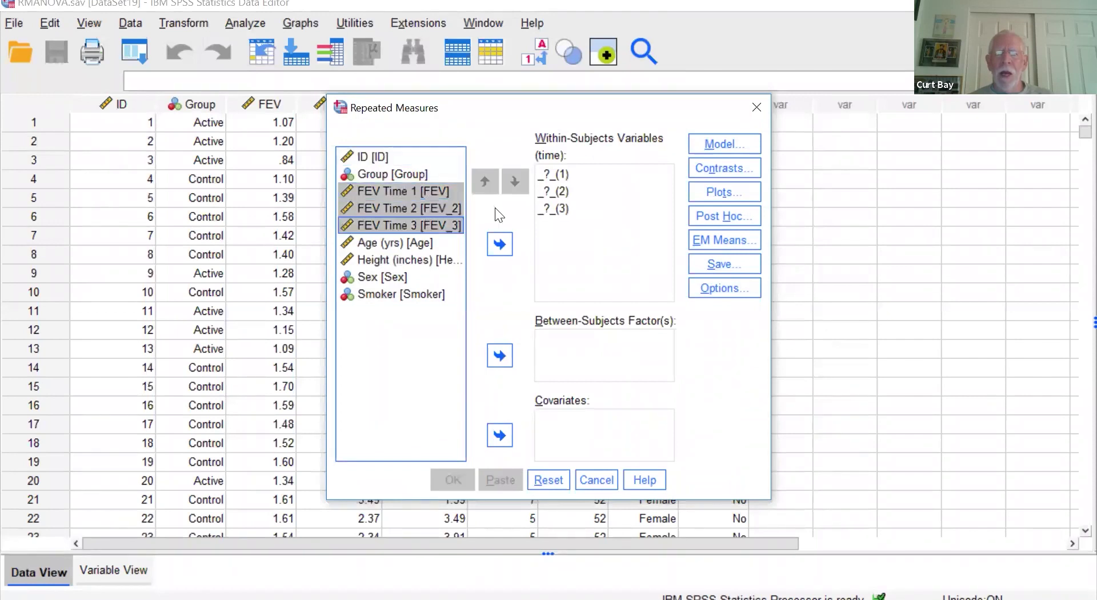
{"action": "left_click", "coordinate": [500, 245]}
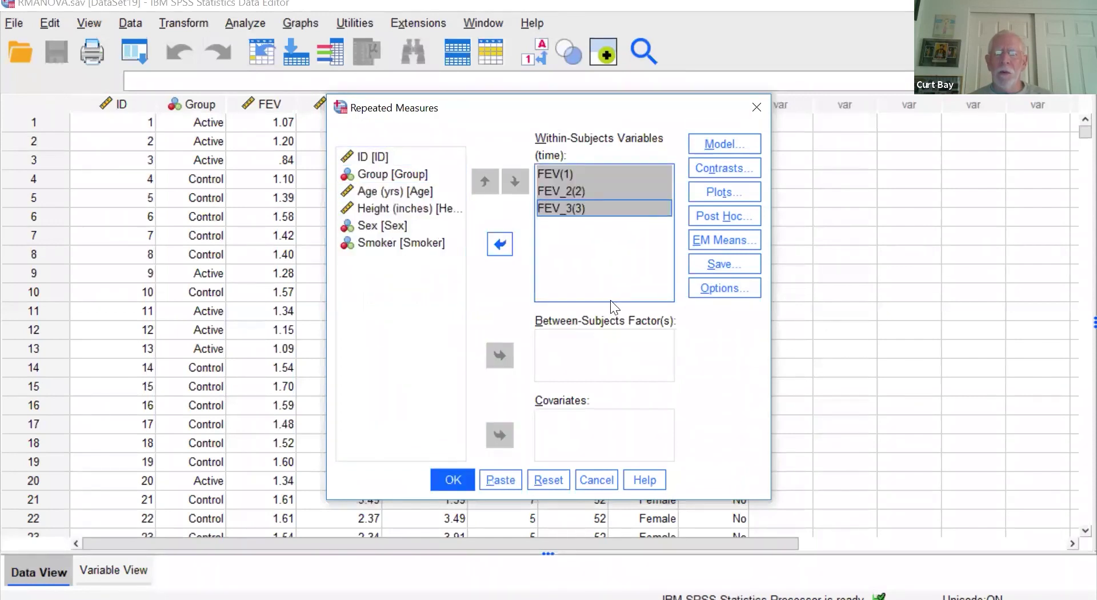
Step: Set Group as the between-subjects factor and add Age (yrs) and Height (inches) as covariates
{"action": "left_click", "coordinate": [417, 174]}
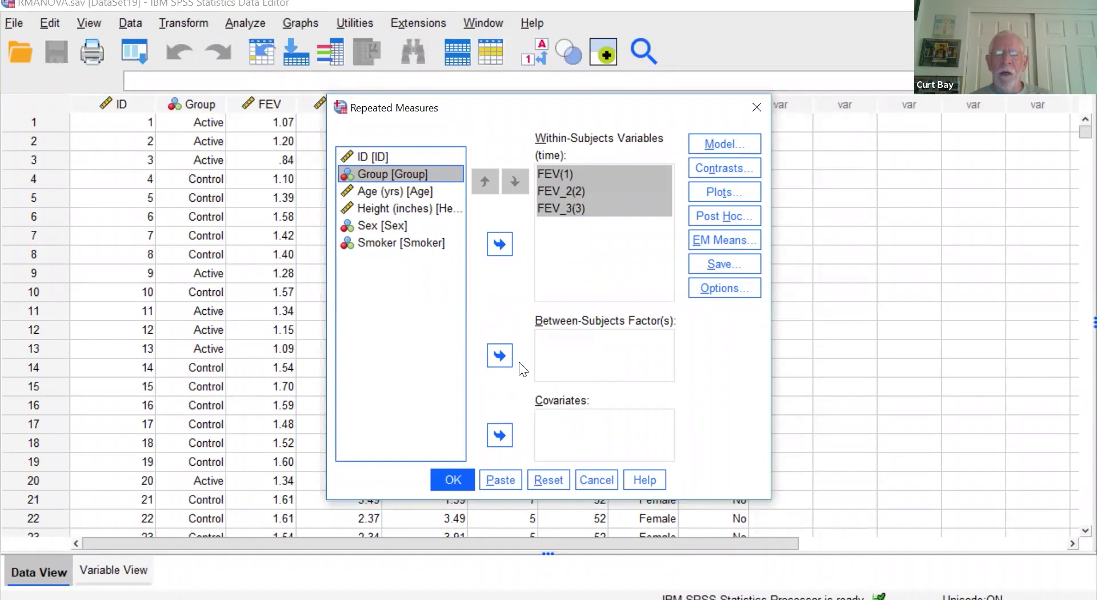
{"action": "left_click", "coordinate": [503, 355]}
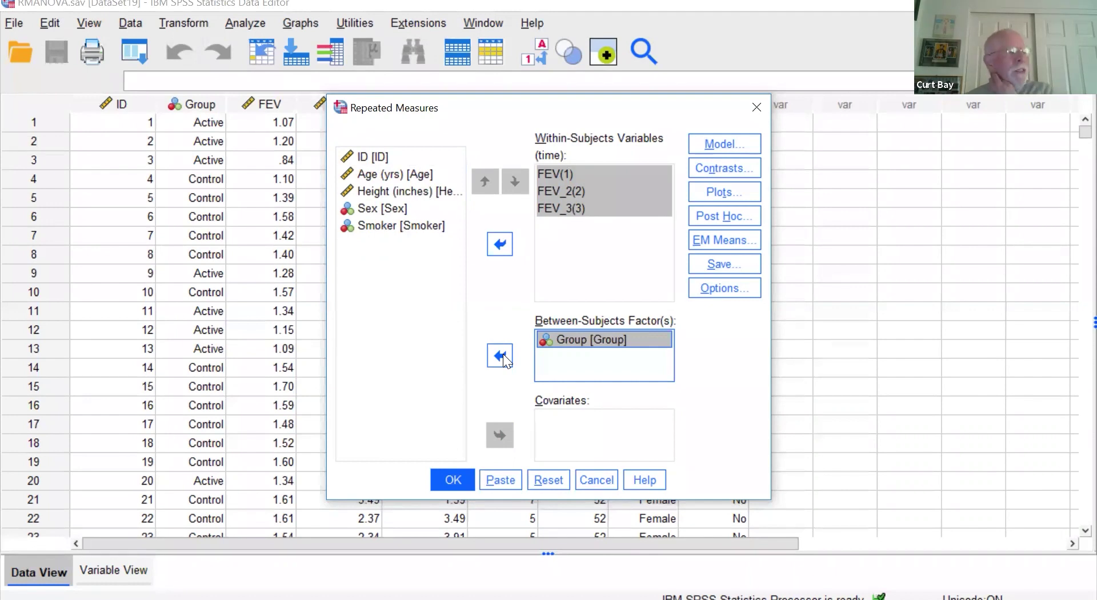
{"action": "left_click", "coordinate": [427, 176]}
{"action": "left_click", "coordinate": [432, 192], "text": "shift"}
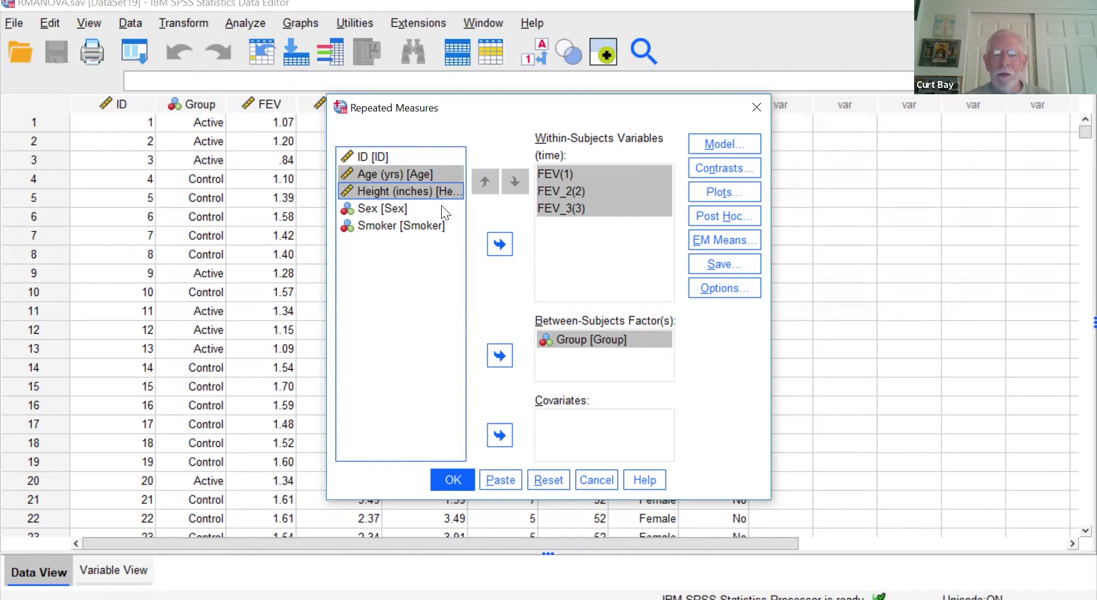
{"action": "left_click", "coordinate": [500, 435]}
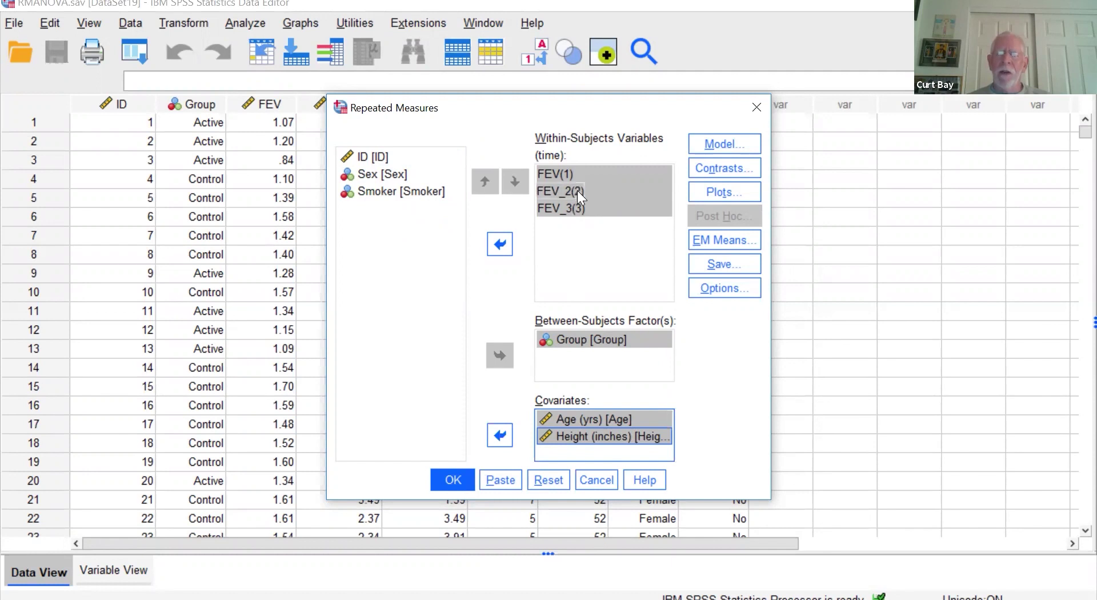
Step: Add a time*Group profile plot as a bar chart with 95% confidence interval error bars, with Group as separate lines
{"action": "left_click", "coordinate": [713, 191]}
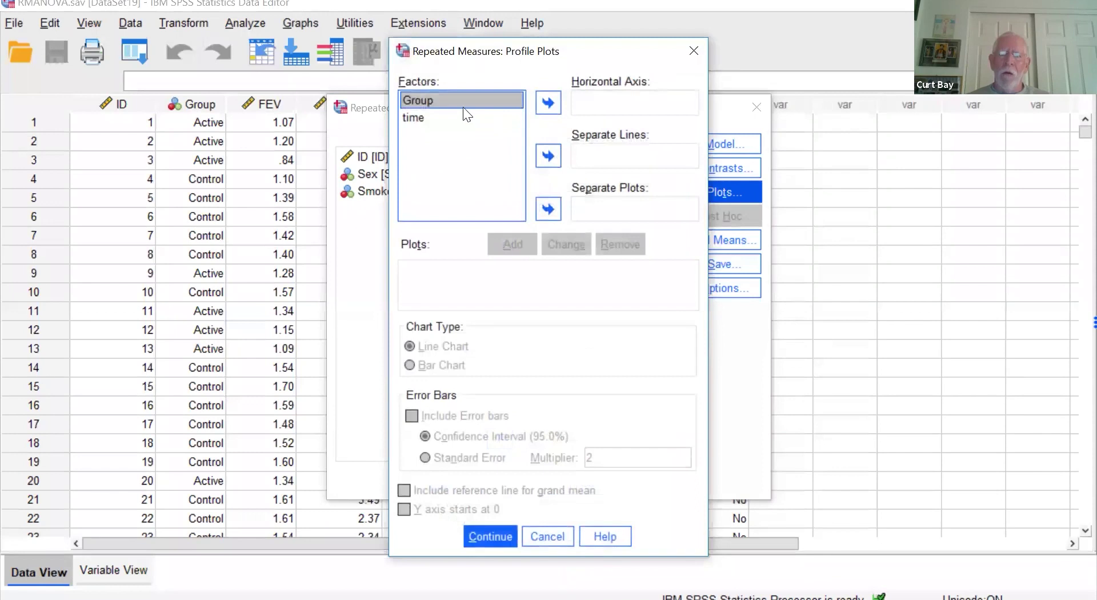
{"action": "left_click", "coordinate": [556, 153]}
{"action": "left_click", "coordinate": [491, 116]}
{"action": "left_click", "coordinate": [540, 98]}
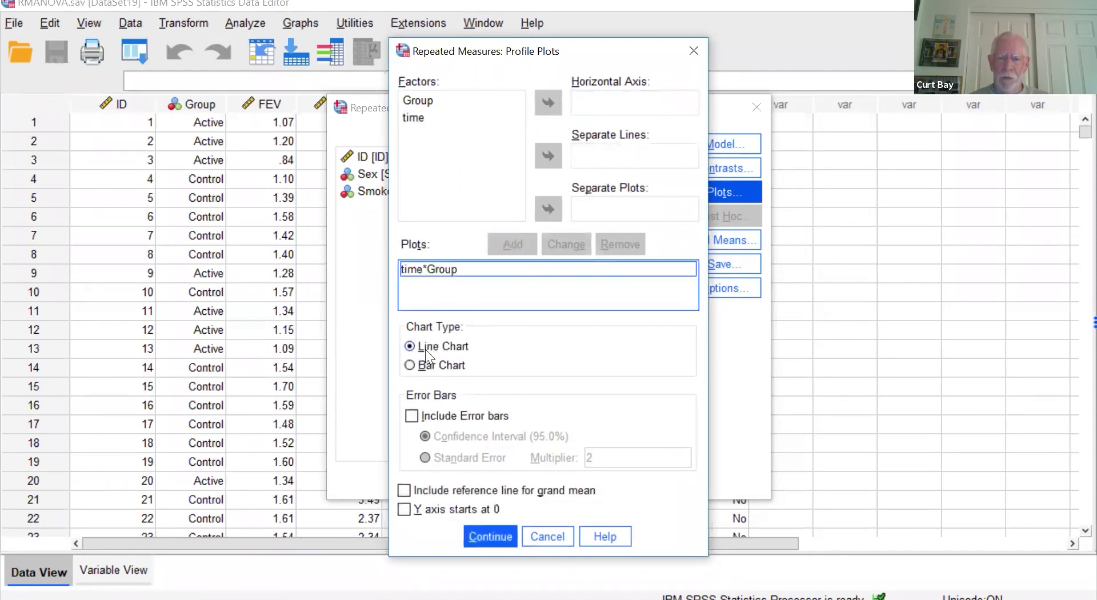
{"action": "left_click", "coordinate": [423, 371]}
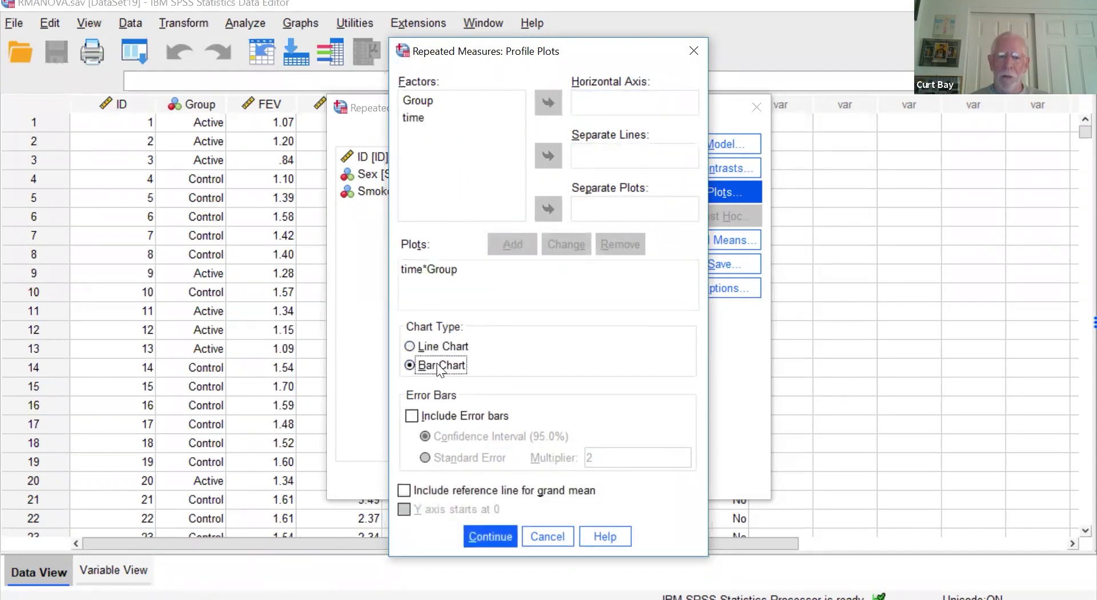
{"action": "left_click", "coordinate": [411, 423]}
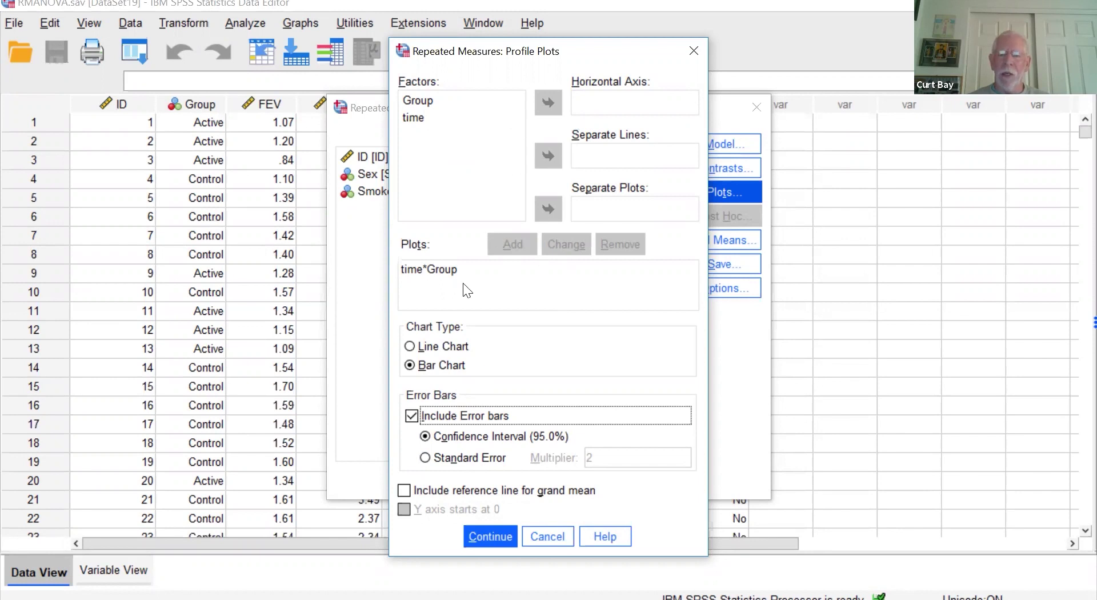
{"action": "left_click", "coordinate": [490, 537]}
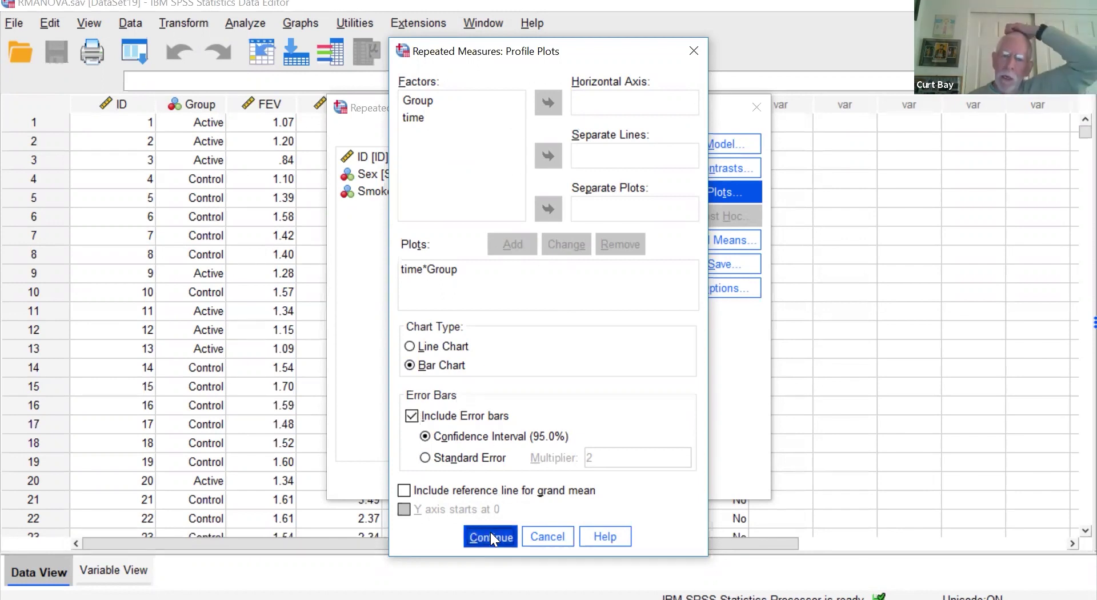
Step: Display estimated marginal means for (OVERALL), Group, time and Group*time, comparing main effects with the Bonferroni adjustment
{"action": "left_click", "coordinate": [706, 243]}
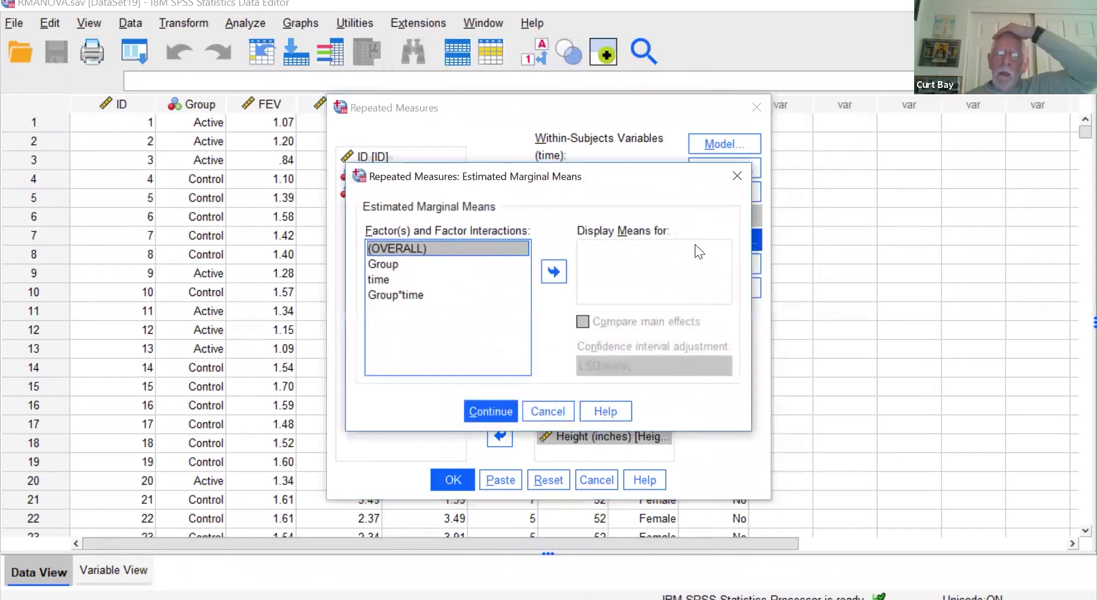
{"action": "left_click", "coordinate": [428, 294], "text": "shift"}
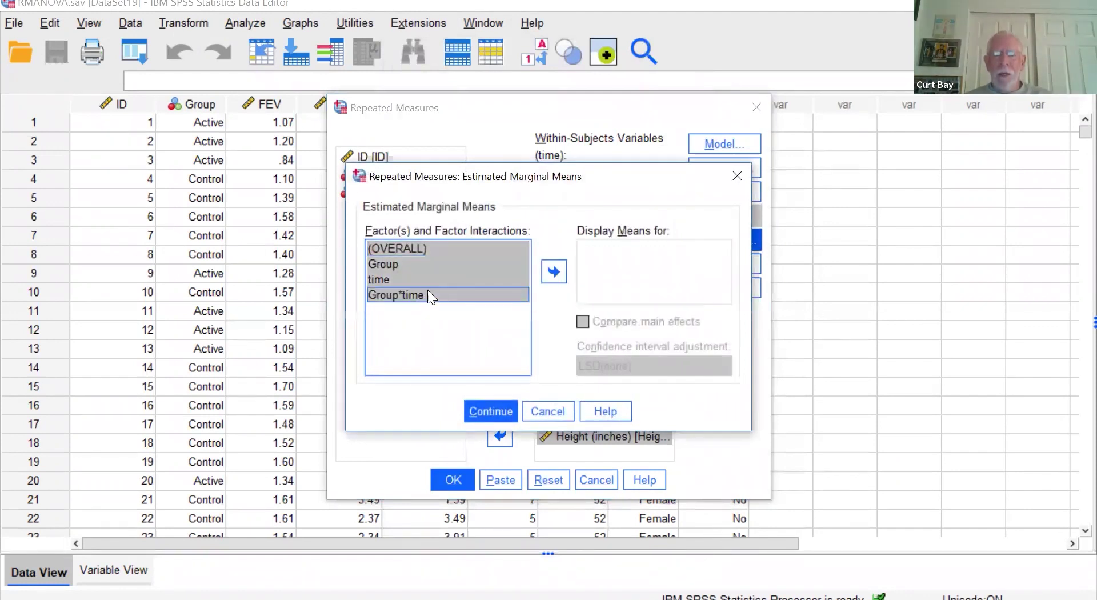
{"action": "left_click", "coordinate": [549, 269]}
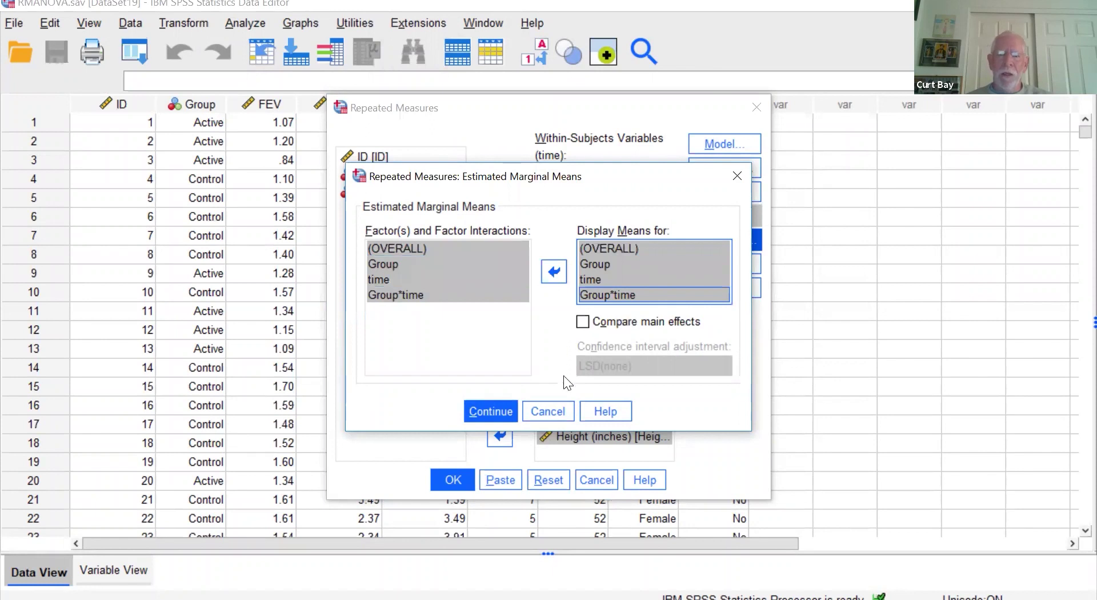
{"action": "left_click", "coordinate": [584, 321]}
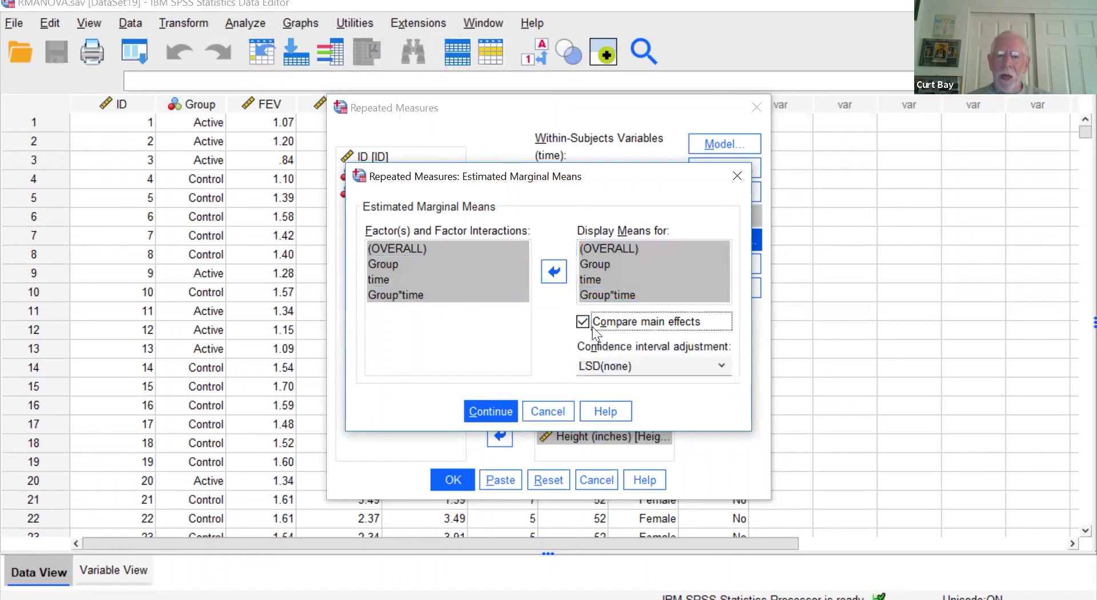
{"action": "left_click", "coordinate": [616, 366]}
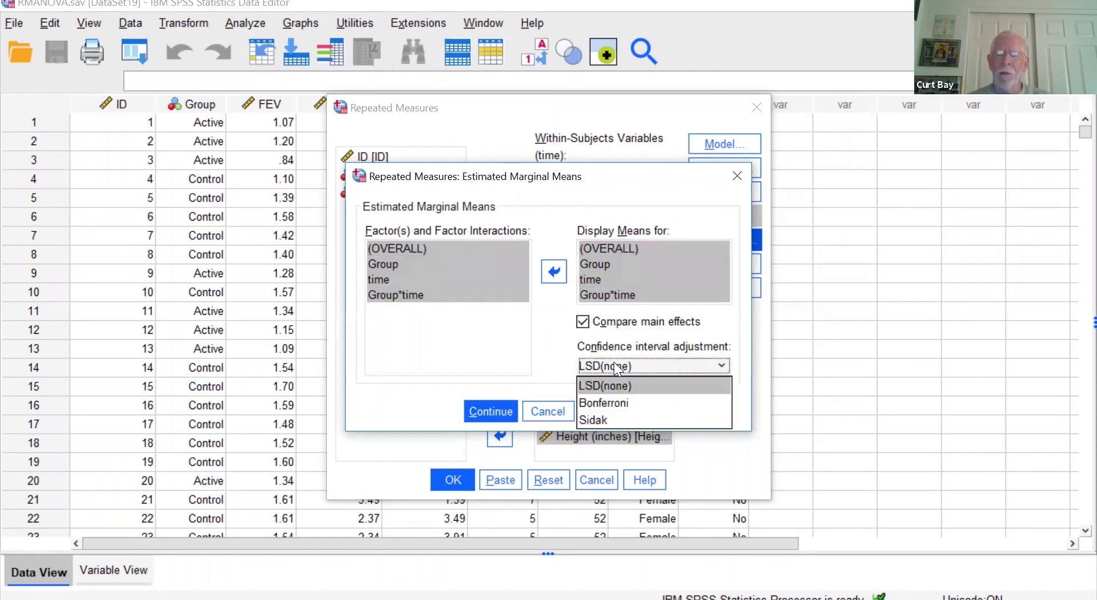
{"action": "left_click", "coordinate": [623, 407]}
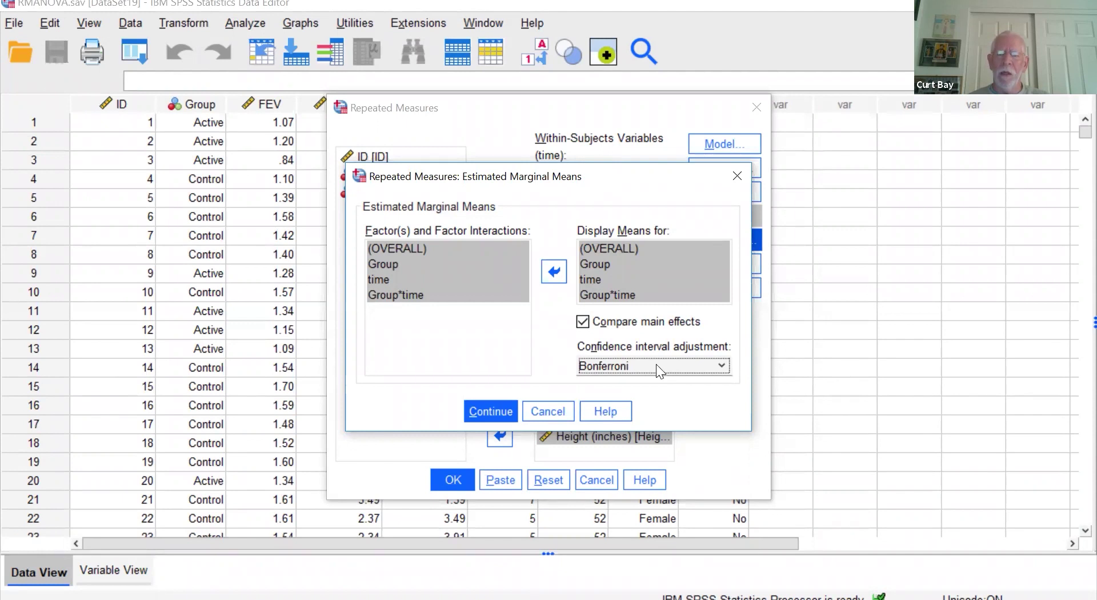
{"action": "left_click", "coordinate": [500, 410]}
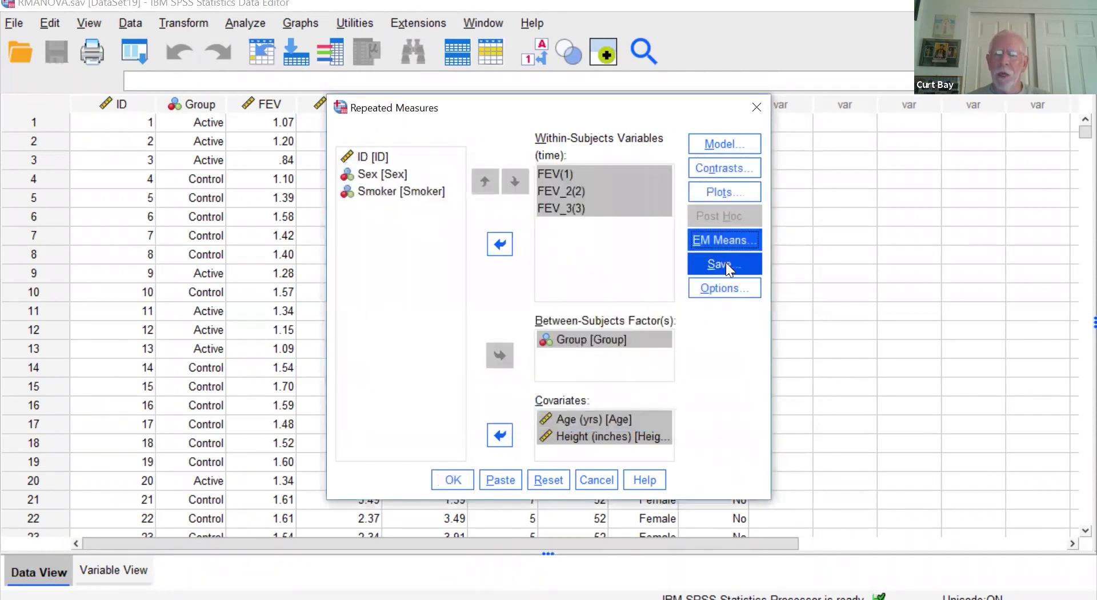
Step: Include descriptive statistics, estimates of effect size and homogeneity tests in the repeated-measures output
{"action": "left_click", "coordinate": [718, 286]}
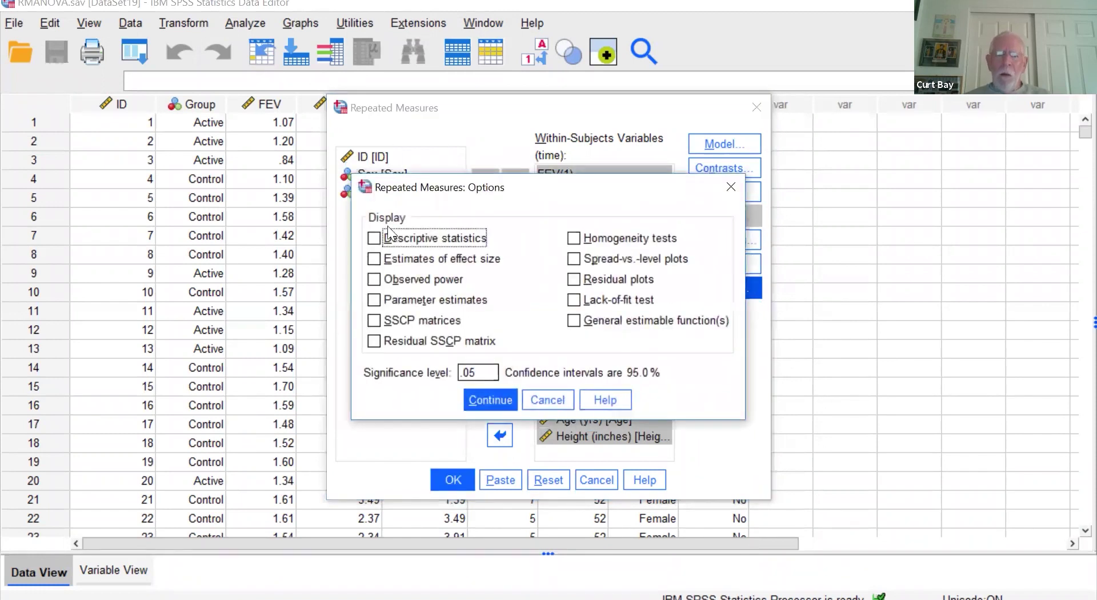
{"action": "left_click", "coordinate": [388, 238]}
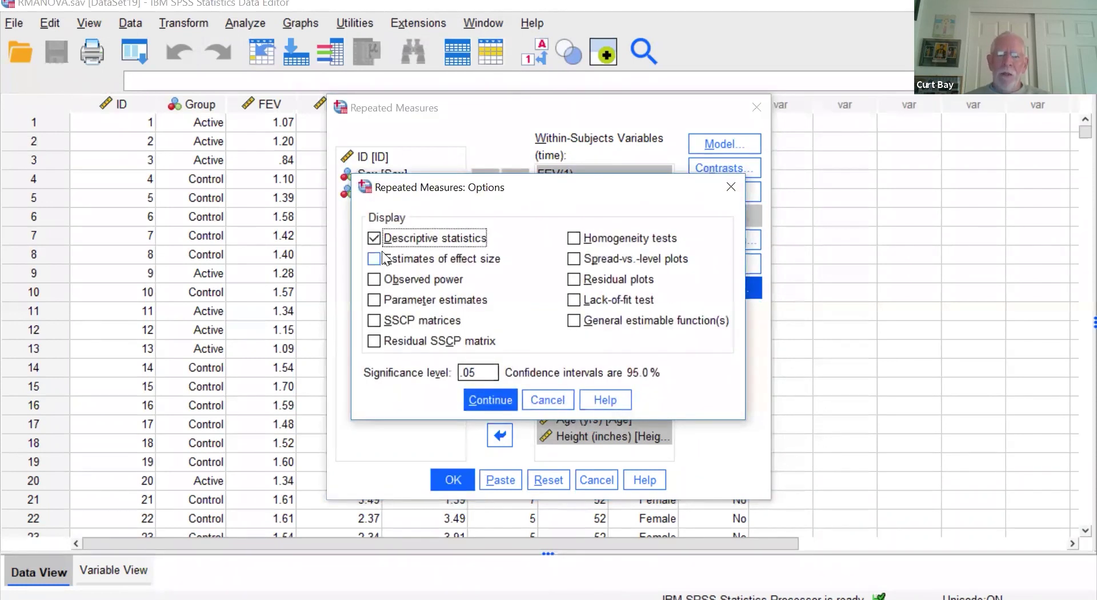
{"action": "left_click", "coordinate": [382, 259]}
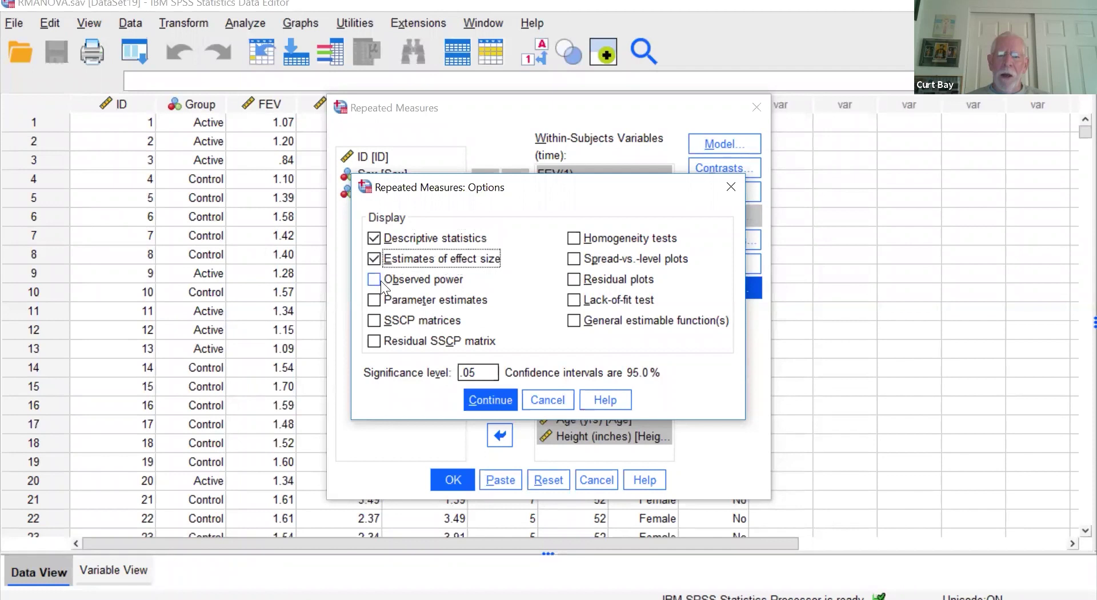
{"action": "left_click", "coordinate": [575, 238]}
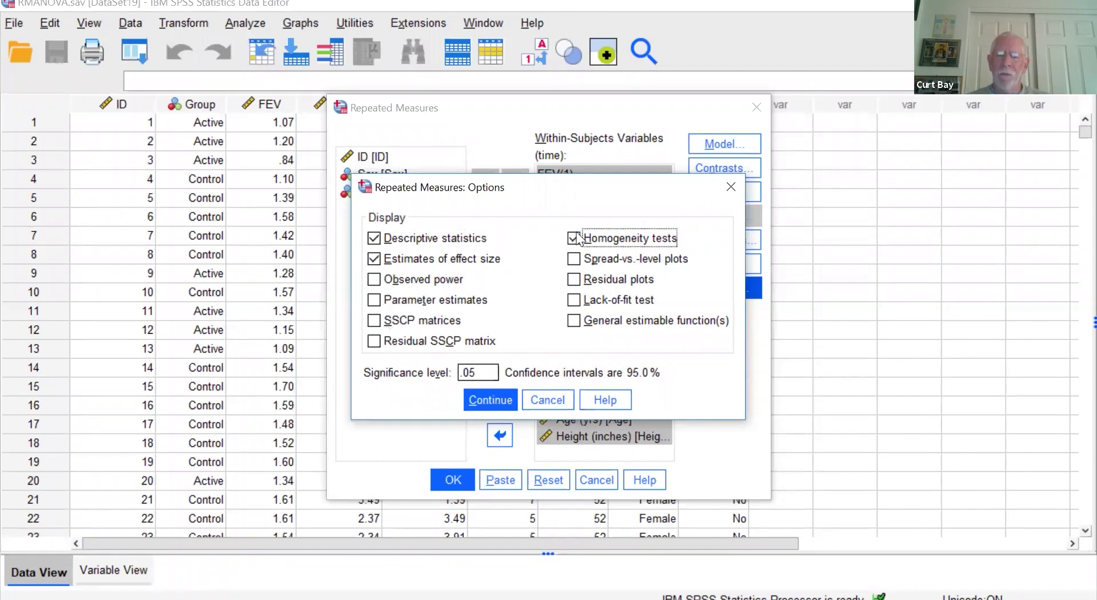
{"action": "left_click", "coordinate": [497, 402]}
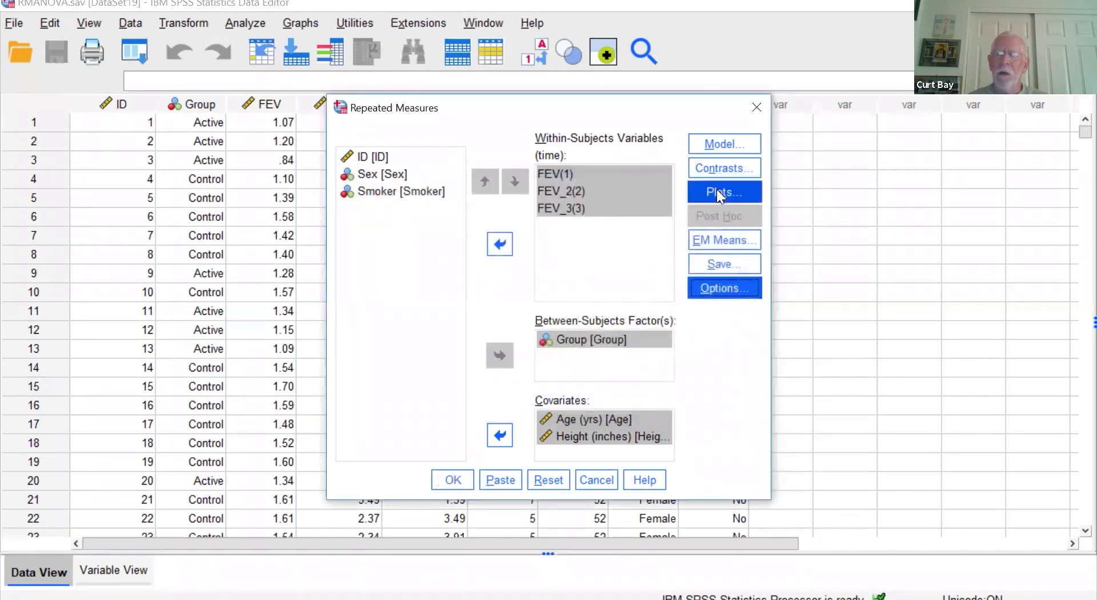
Step: Save the studentized residuals from the repeated-measures model as new variables
{"action": "left_click", "coordinate": [710, 262]}
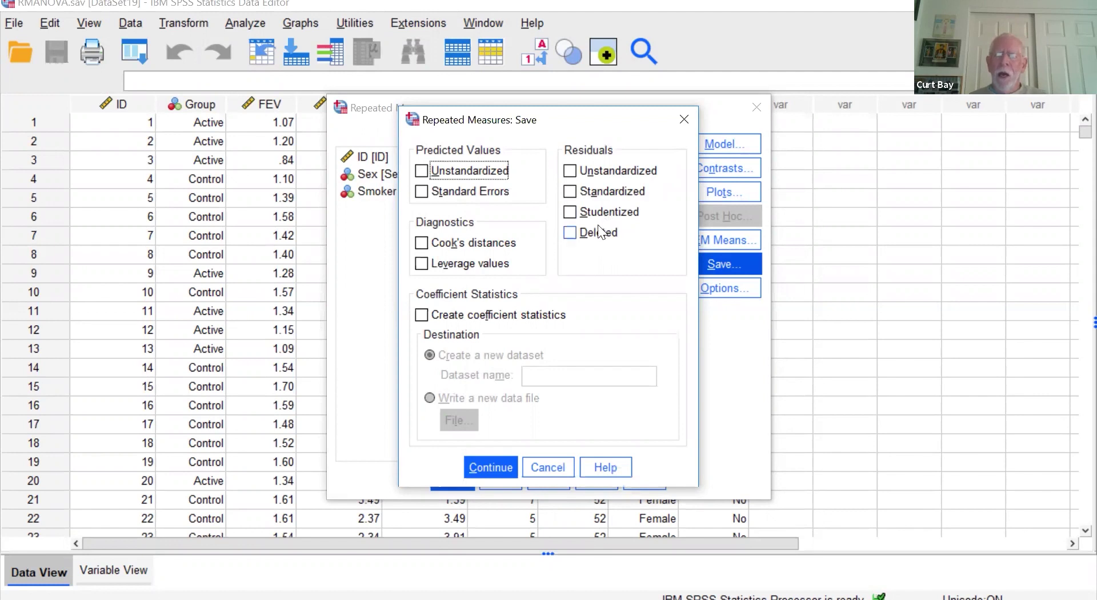
{"action": "left_click", "coordinate": [571, 211]}
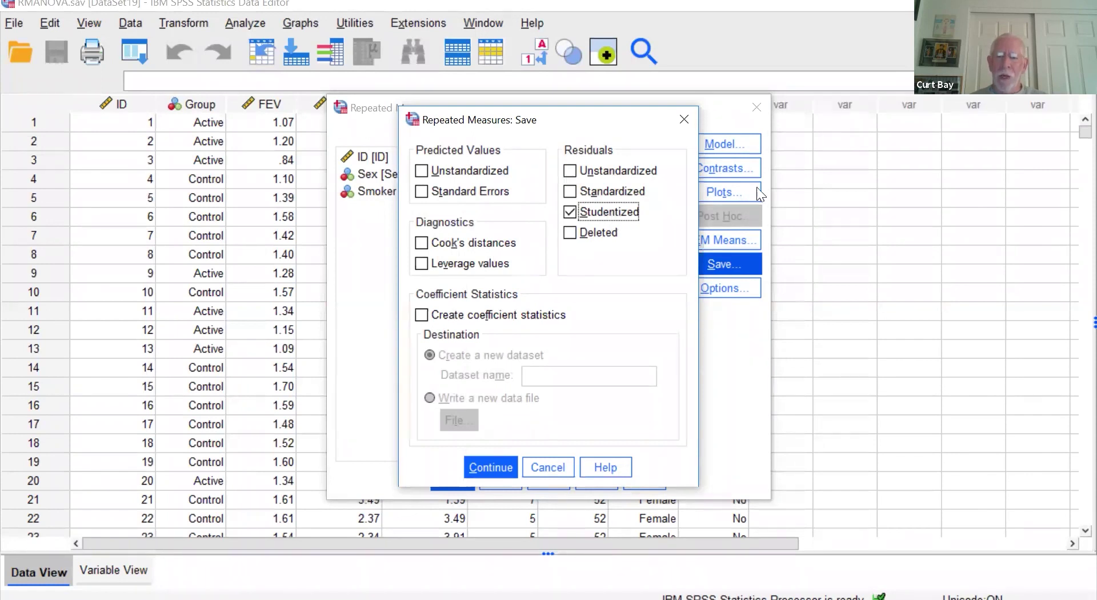
{"action": "left_click", "coordinate": [488, 465]}
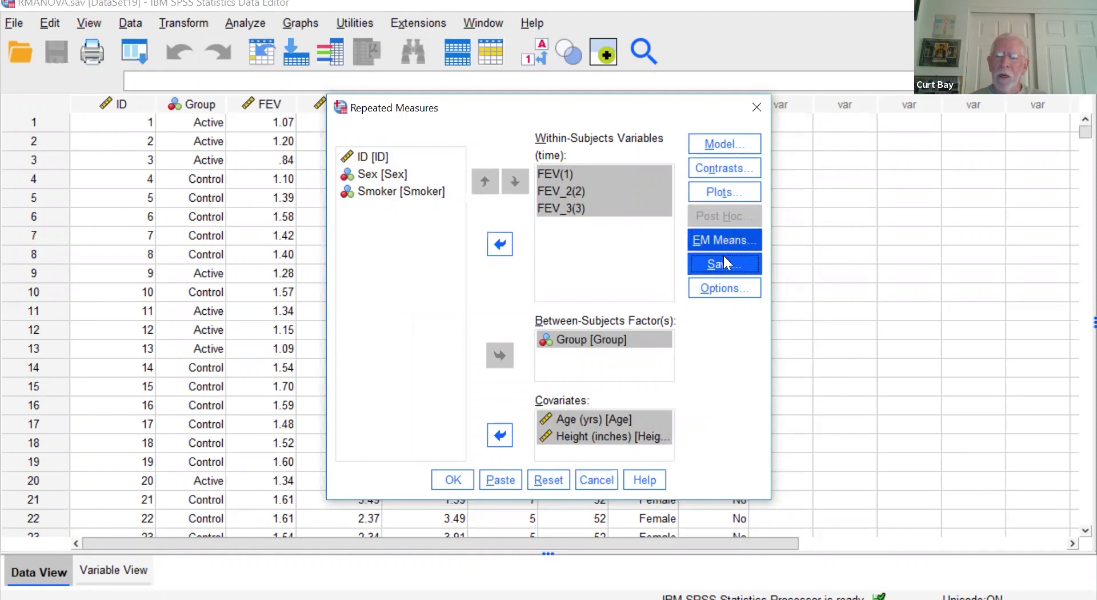
Step: Add parameter estimates to the displayed output and run the repeated-measures analysis
{"action": "left_click", "coordinate": [716, 287]}
{"action": "left_click", "coordinate": [445, 291]}
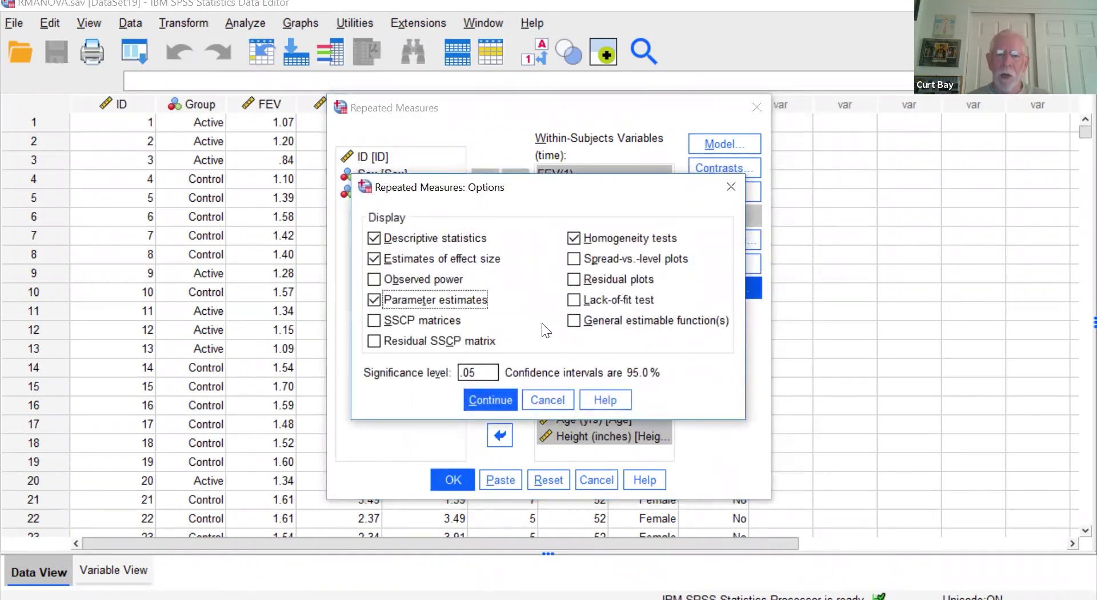
{"action": "left_click", "coordinate": [497, 398]}
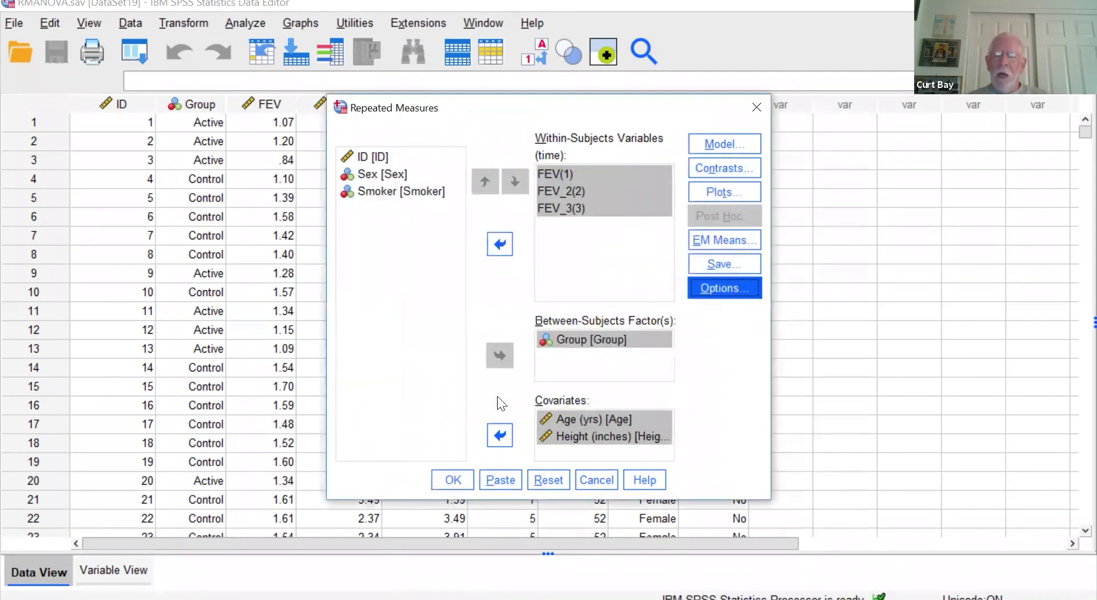
{"action": "left_click", "coordinate": [455, 481]}
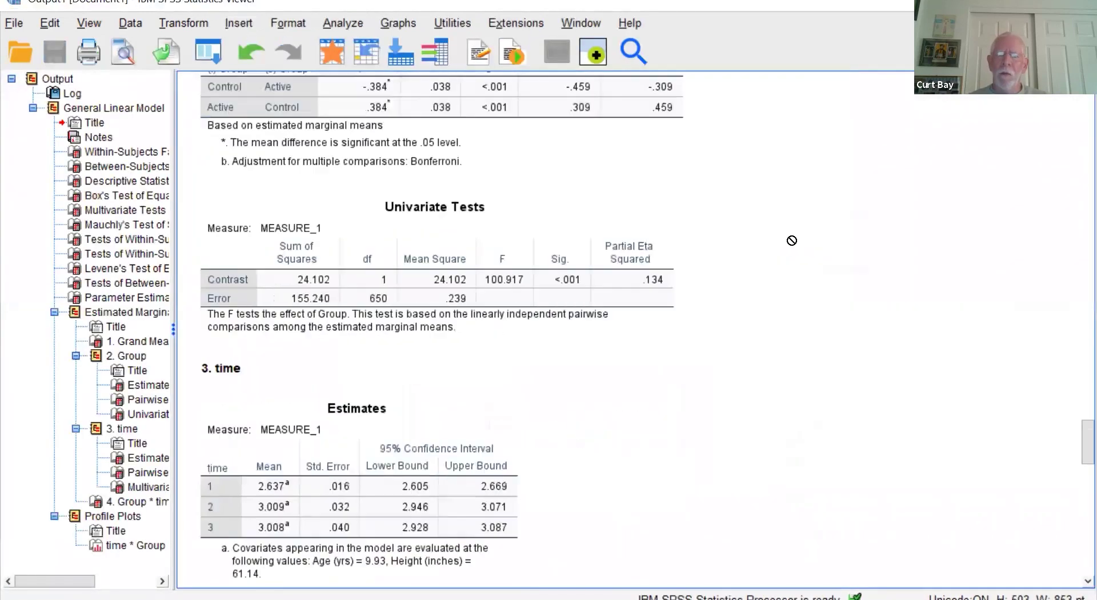
Step: Review the GLM syntax and factor tables at the start of the output, and compare mean FEV by Group at each time
{"action": "scroll", "coordinate": [800, 230], "scroll_direction": "up", "scroll_amount": 20}
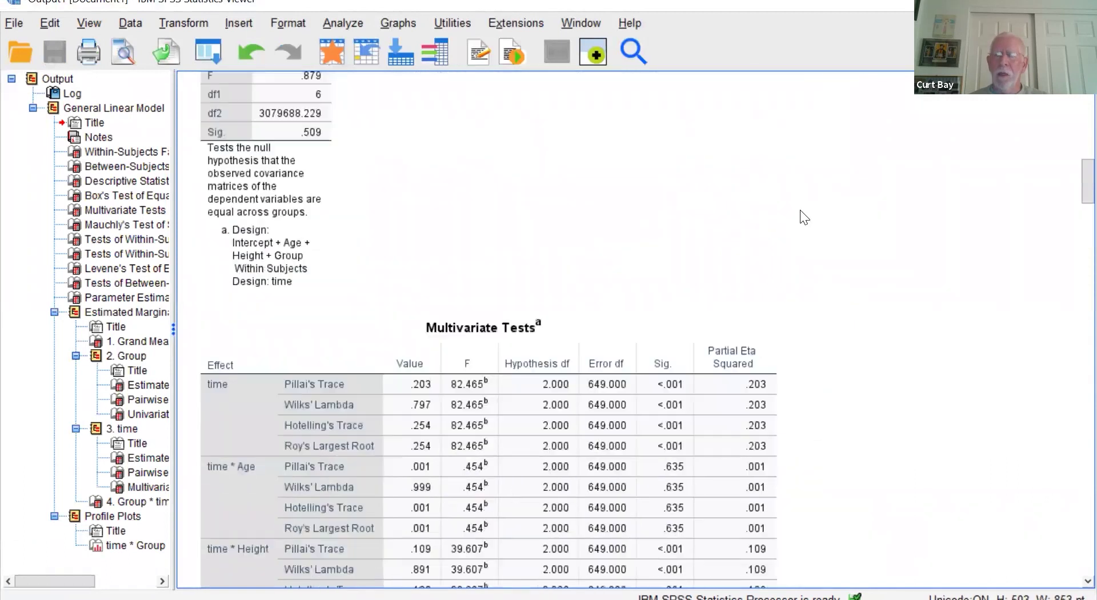
{"action": "scroll", "coordinate": [801, 215], "scroll_direction": "down", "scroll_amount": 1}
{"action": "scroll", "coordinate": [662, 163], "scroll_direction": "up", "scroll_amount": 5}
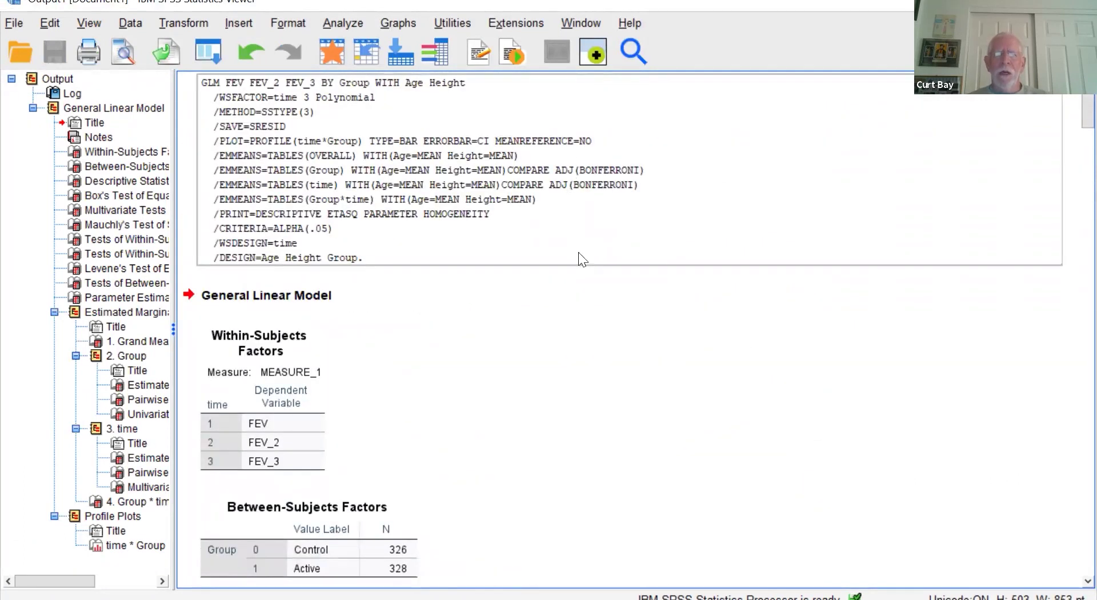
{"action": "left_click_drag", "start_coordinate": [493, 173], "coordinate": [681, 315]}
{"action": "scroll", "coordinate": [679, 320], "scroll_direction": "down", "scroll_amount": 5}
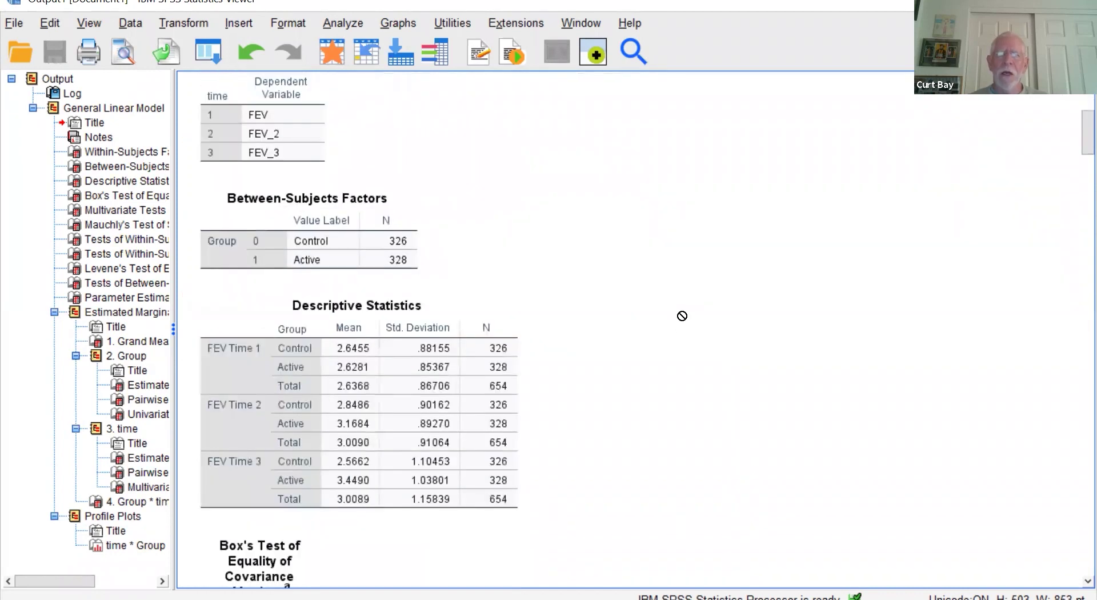
{"action": "scroll", "coordinate": [681, 315], "scroll_direction": "down", "scroll_amount": 3}
{"action": "left_click_drag", "start_coordinate": [681, 316], "coordinate": [549, 174]}
{"action": "scroll", "coordinate": [680, 313], "scroll_direction": "down", "scroll_amount": 6}
{"action": "left_click", "coordinate": [357, 117]}
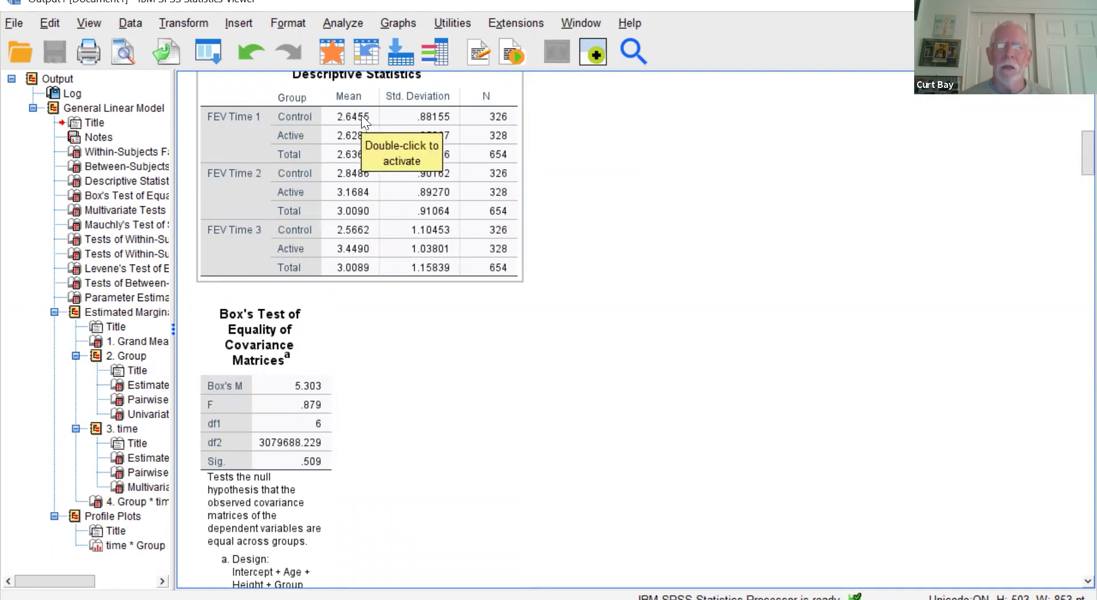
{"action": "left_click_drag", "start_coordinate": [373, 132], "coordinate": [435, 176]}
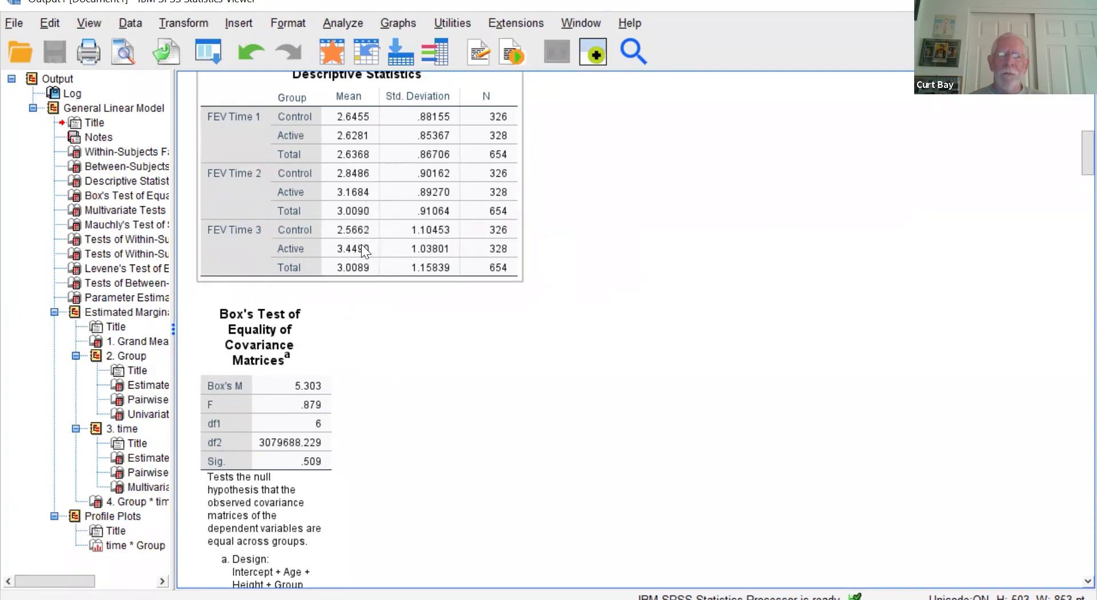
{"action": "left_click_drag", "start_coordinate": [368, 244], "coordinate": [627, 281]}
Step: Examine the significance of Box's Test of Equality of Covariance Matrices
{"action": "scroll", "coordinate": [811, 263], "scroll_direction": "down", "scroll_amount": 5}
{"action": "left_click", "coordinate": [297, 234]}
{"action": "left_click", "coordinate": [350, 298]}
{"action": "left_click", "coordinate": [319, 307]}
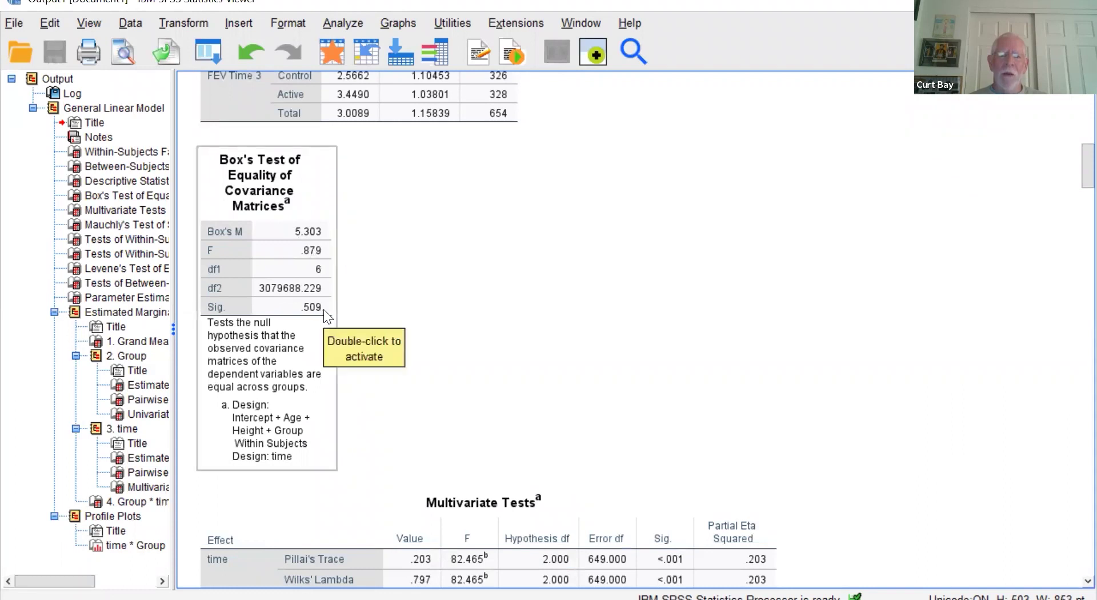
{"action": "left_click_drag", "start_coordinate": [335, 307], "coordinate": [401, 307]}
{"action": "left_click", "coordinate": [321, 294]}
{"action": "left_click_drag", "start_coordinate": [321, 294], "coordinate": [620, 252]}
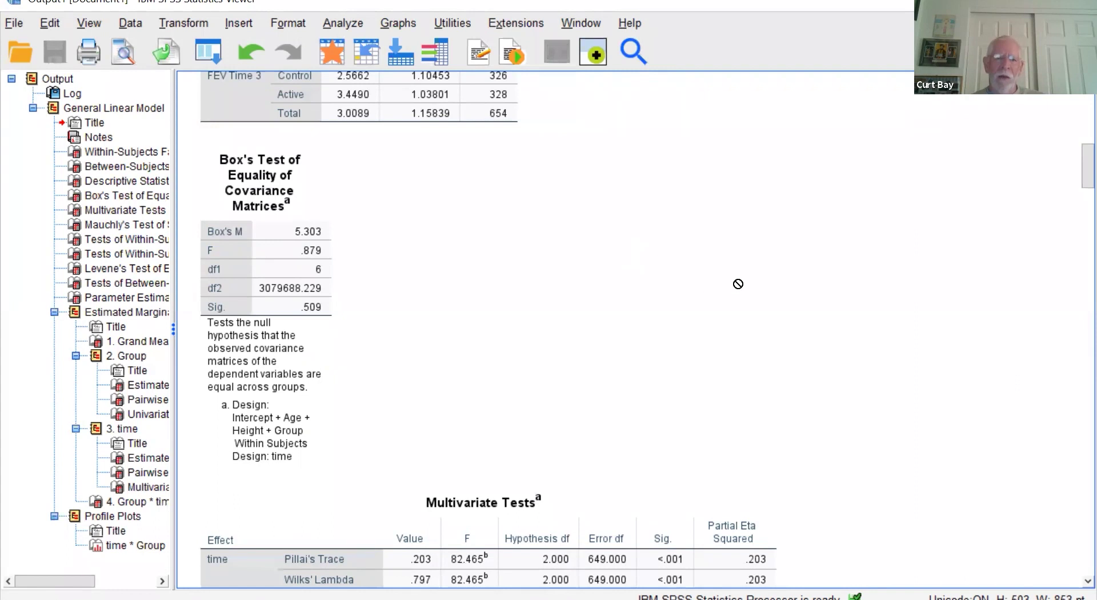
Step: Examine the Multivariate Tests table and the significance and epsilon values in Mauchly's Test of Sphericity
{"action": "scroll", "coordinate": [696, 269], "scroll_direction": "down", "scroll_amount": 3}
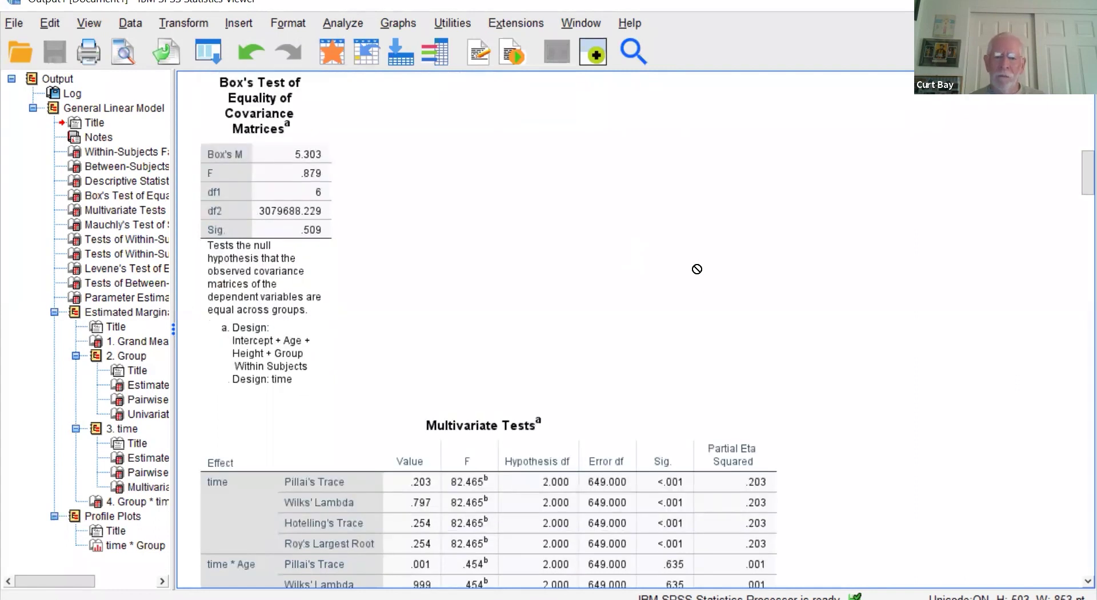
{"action": "scroll", "coordinate": [696, 269], "scroll_direction": "down", "scroll_amount": 3}
{"action": "scroll", "coordinate": [693, 269], "scroll_direction": "down", "scroll_amount": 6}
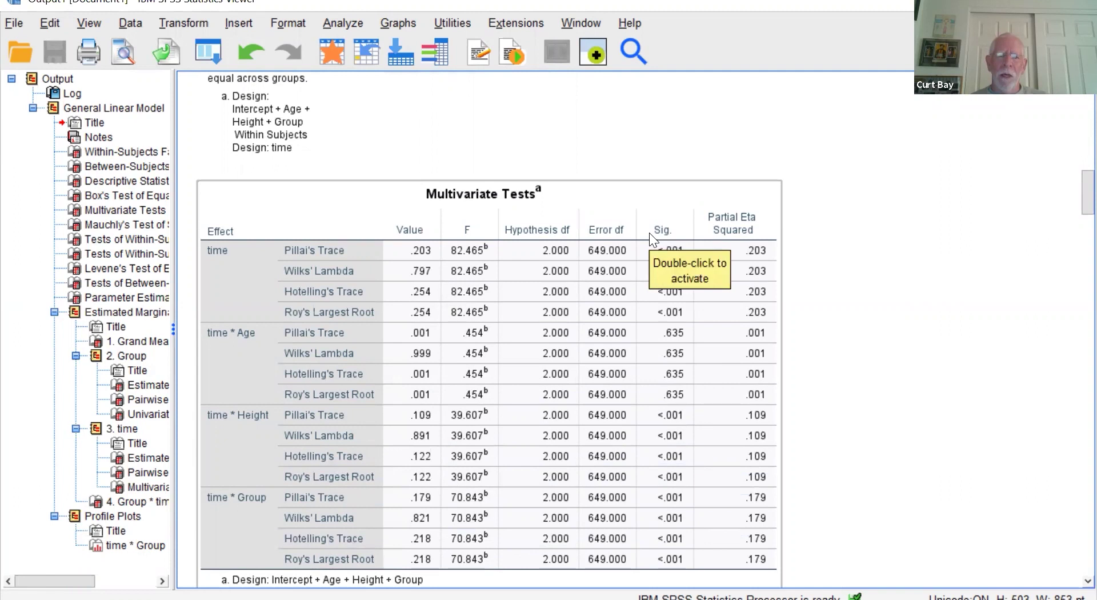
{"action": "scroll", "coordinate": [649, 232], "scroll_direction": "down", "scroll_amount": 15}
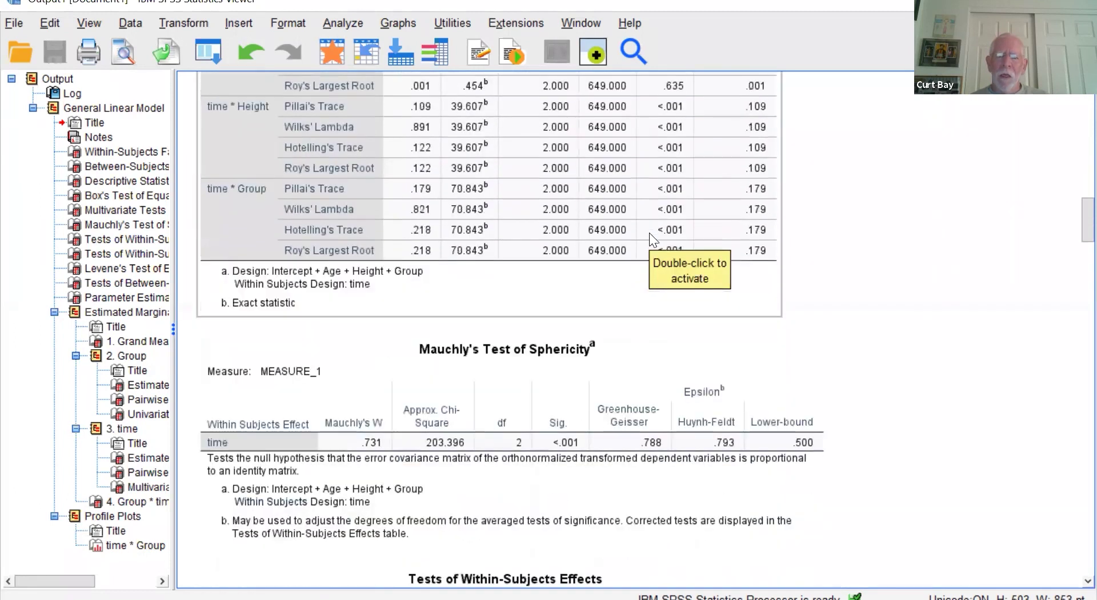
{"action": "left_click", "coordinate": [651, 254]}
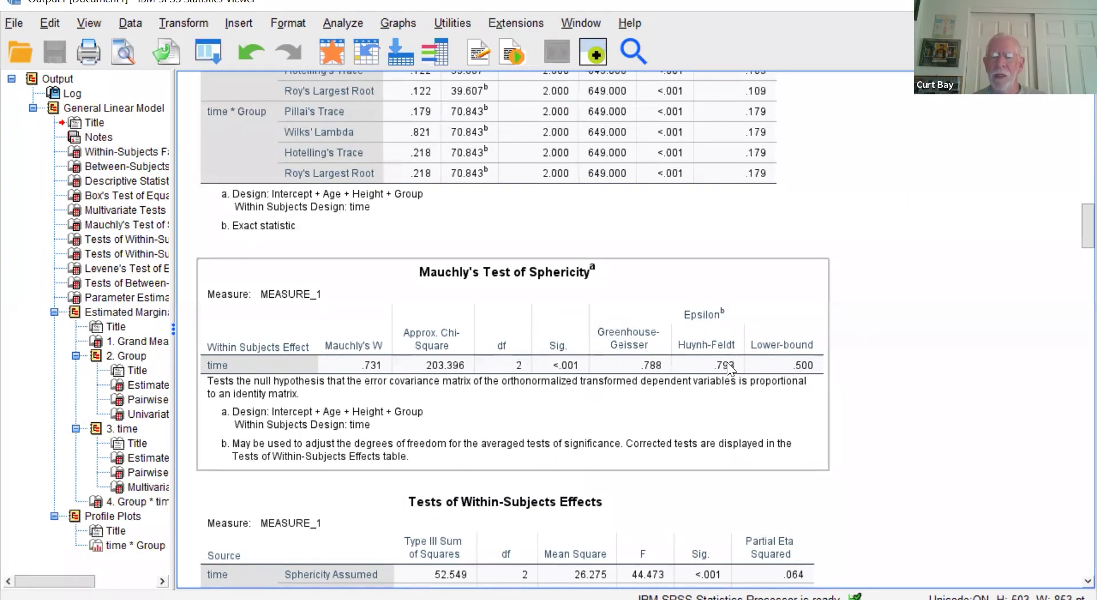
{"action": "left_click_drag", "start_coordinate": [790, 366], "coordinate": [1002, 313]}
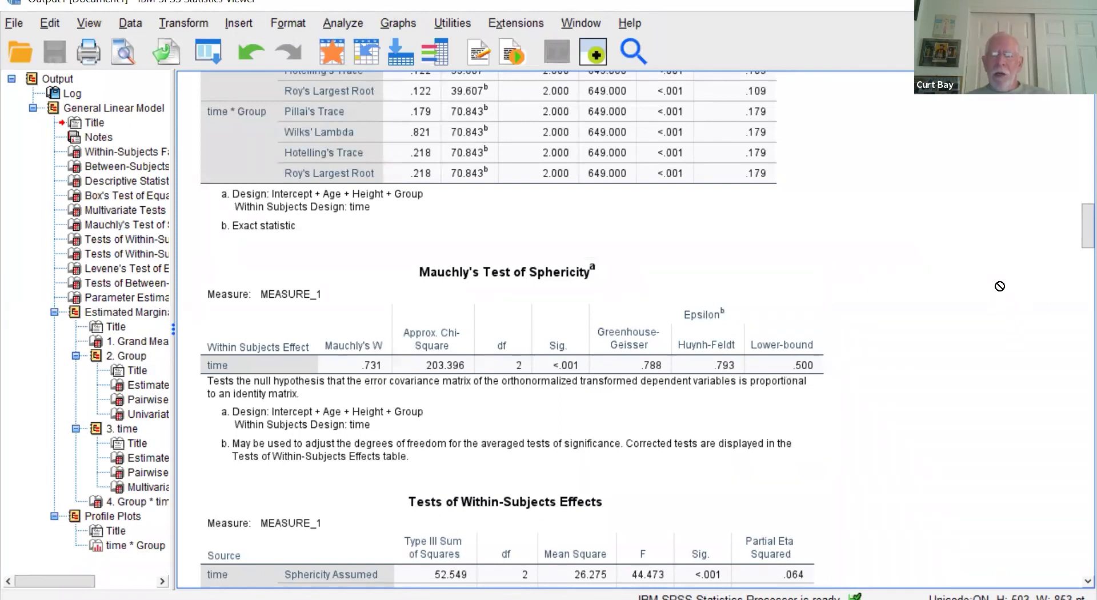
{"action": "scroll", "coordinate": [693, 232], "scroll_direction": "up", "scroll_amount": 5}
{"action": "left_click", "coordinate": [694, 232]}
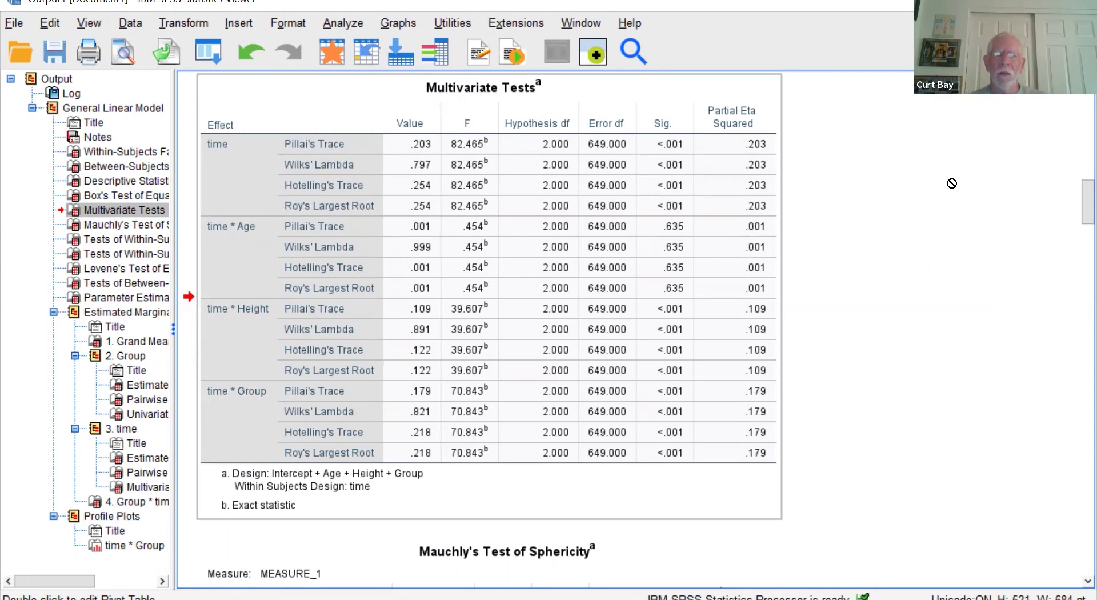
Step: Examine the Tests of Within-Subjects Effects for time and its interactions, comparing the sphericity corrections with Mauchly's epsilon values
{"action": "scroll", "coordinate": [954, 171], "scroll_direction": "down", "scroll_amount": 10}
{"action": "scroll", "coordinate": [962, 156], "scroll_direction": "down", "scroll_amount": 5}
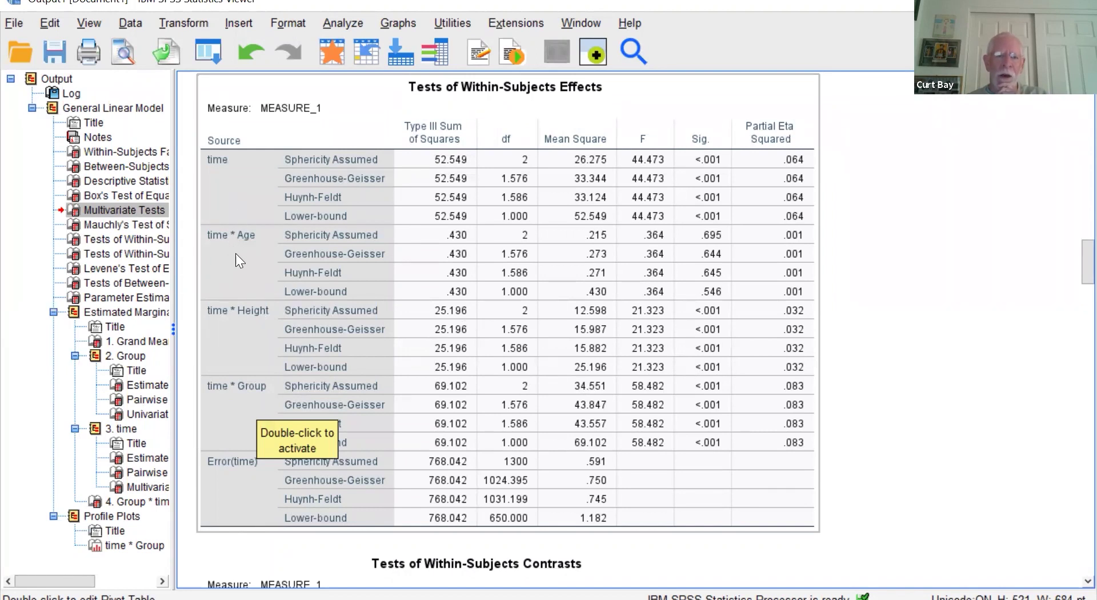
{"action": "left_click_drag", "start_coordinate": [260, 334], "coordinate": [1031, 300]}
{"action": "left_click", "coordinate": [763, 244]}
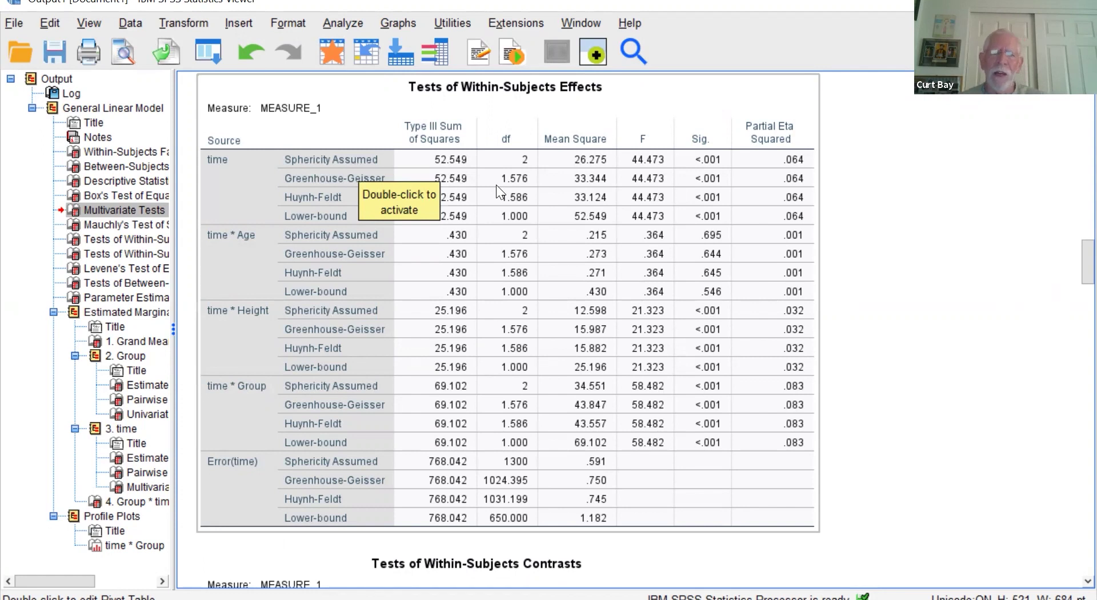
{"action": "scroll", "coordinate": [533, 204], "scroll_direction": "down", "scroll_amount": 3}
{"action": "scroll", "coordinate": [535, 204], "scroll_direction": "up", "scroll_amount": 15}
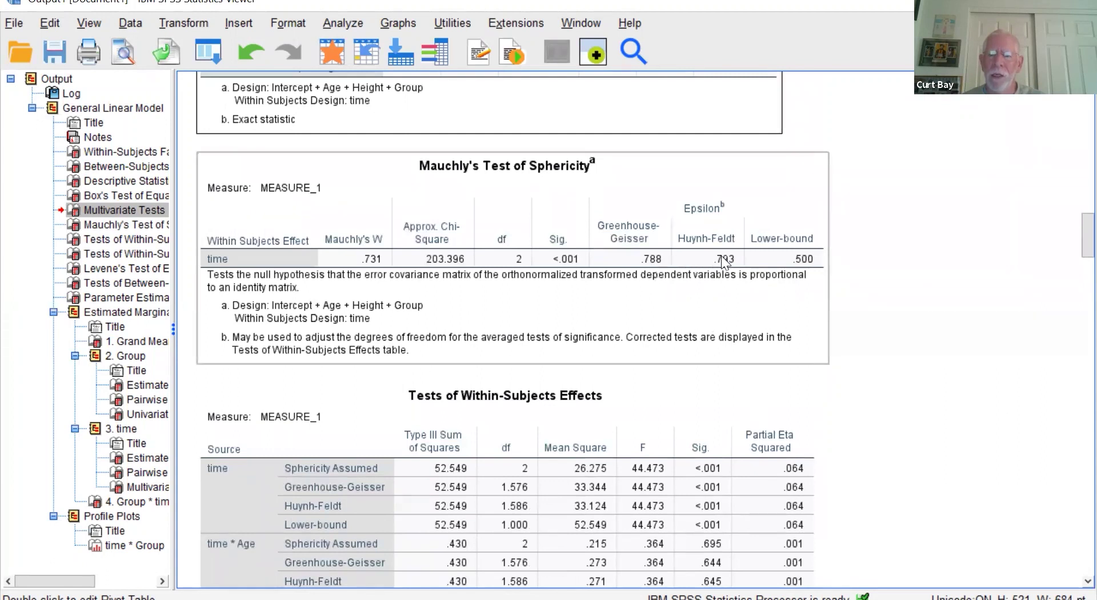
{"action": "scroll", "coordinate": [970, 258], "scroll_direction": "down", "scroll_amount": 3}
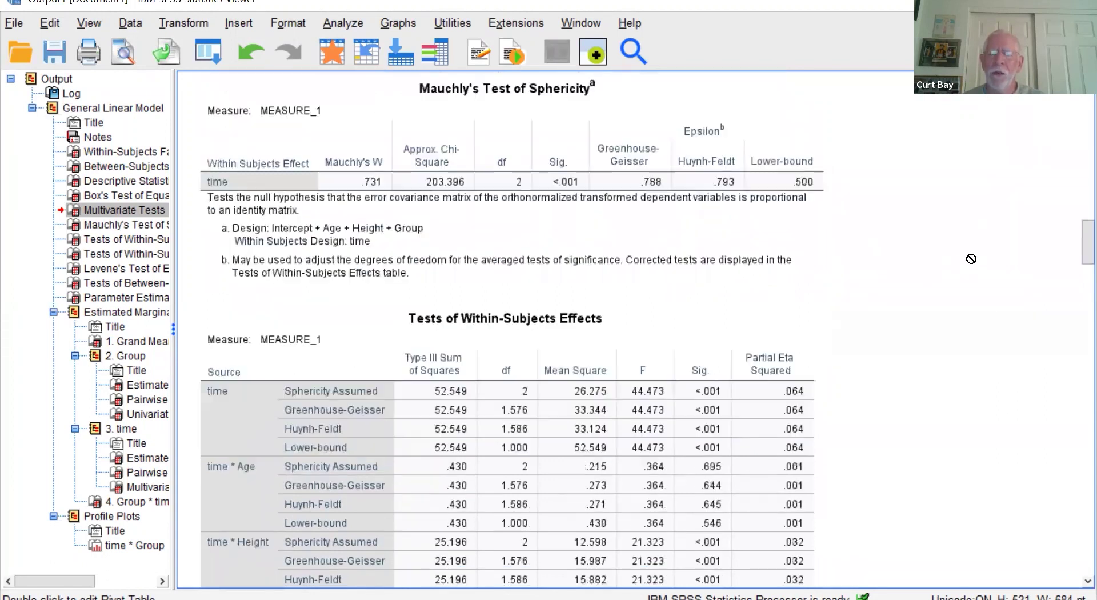
{"action": "scroll", "coordinate": [972, 259], "scroll_direction": "down", "scroll_amount": 3}
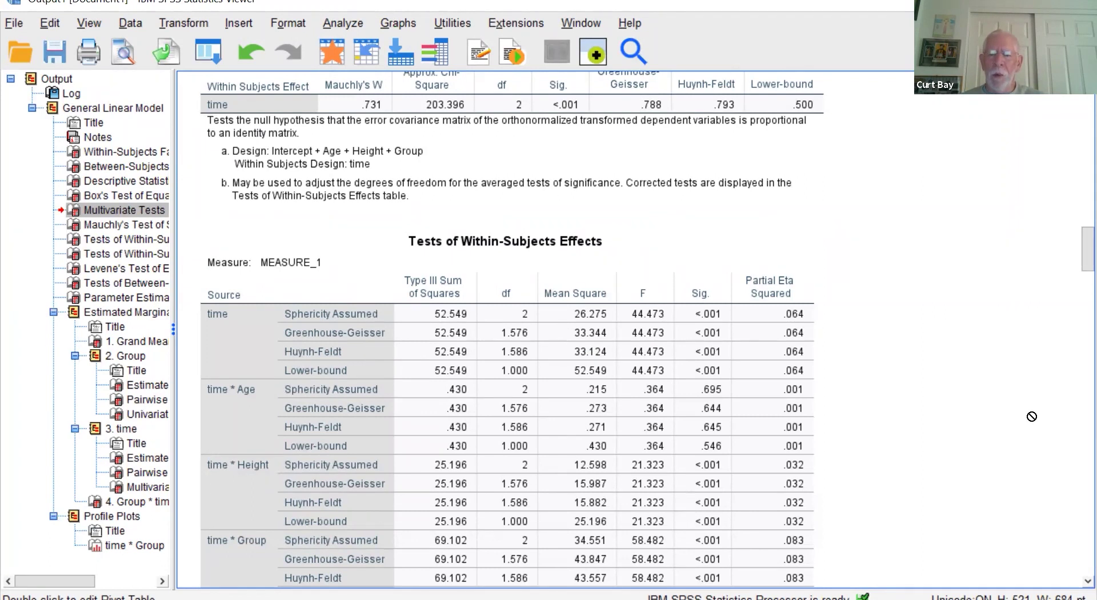
Step: Examine the within-subjects contrasts and Levene's Test of Equality of Error Variances for FEV at the three times
{"action": "scroll", "coordinate": [1036, 400], "scroll_direction": "down", "scroll_amount": 5}
{"action": "scroll", "coordinate": [1035, 400], "scroll_direction": "down", "scroll_amount": 1}
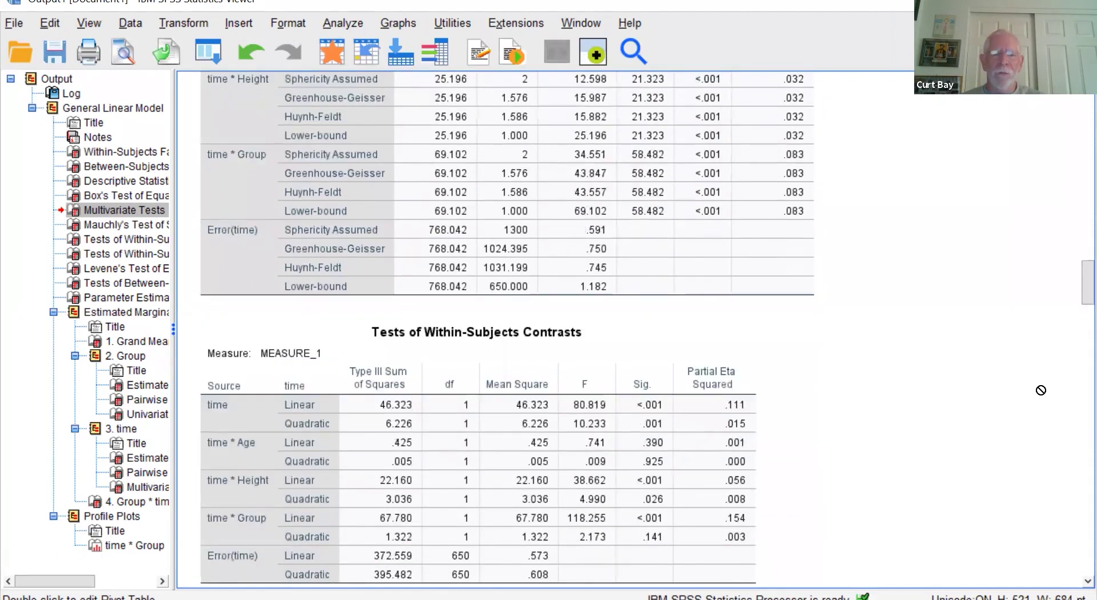
{"action": "scroll", "coordinate": [1042, 389], "scroll_direction": "down", "scroll_amount": 1}
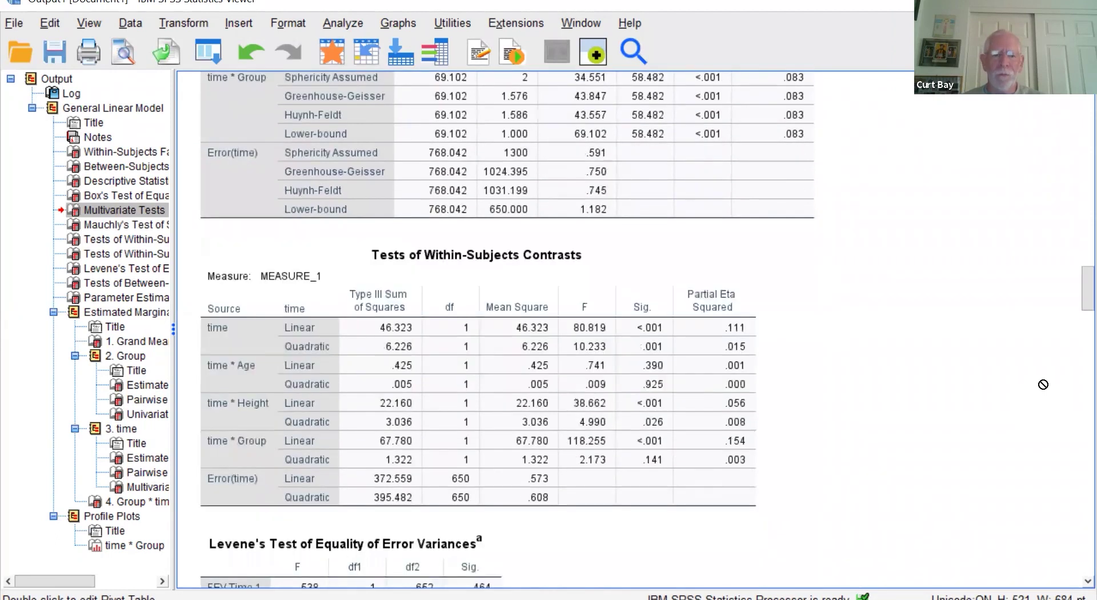
{"action": "scroll", "coordinate": [1042, 384], "scroll_direction": "down", "scroll_amount": 1}
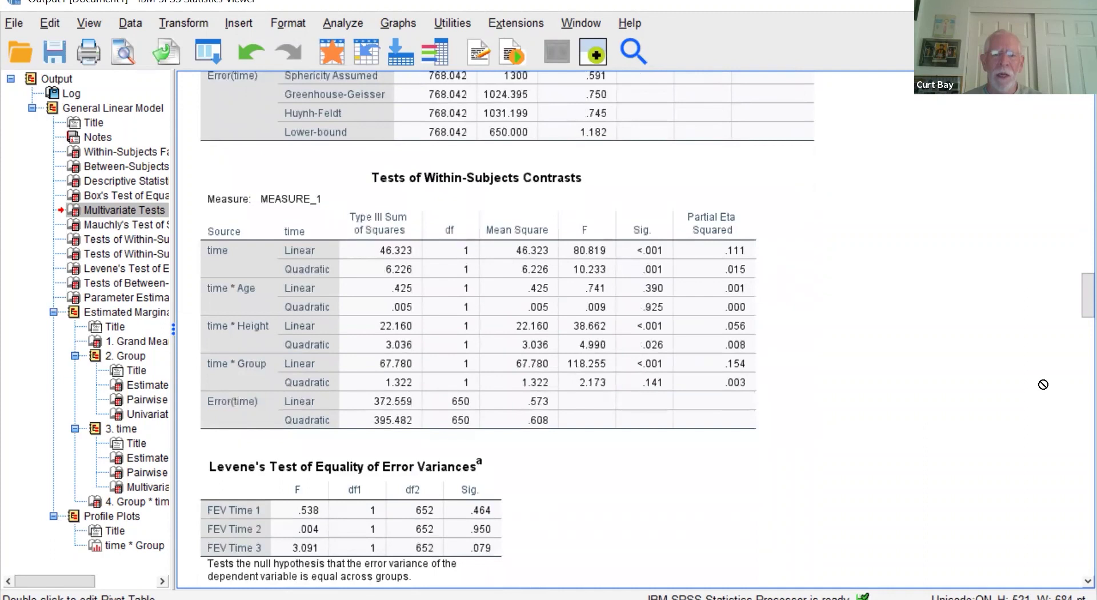
{"action": "scroll", "coordinate": [1042, 384], "scroll_direction": "down", "scroll_amount": 1}
{"action": "scroll", "coordinate": [1042, 384], "scroll_direction": "down", "scroll_amount": 2}
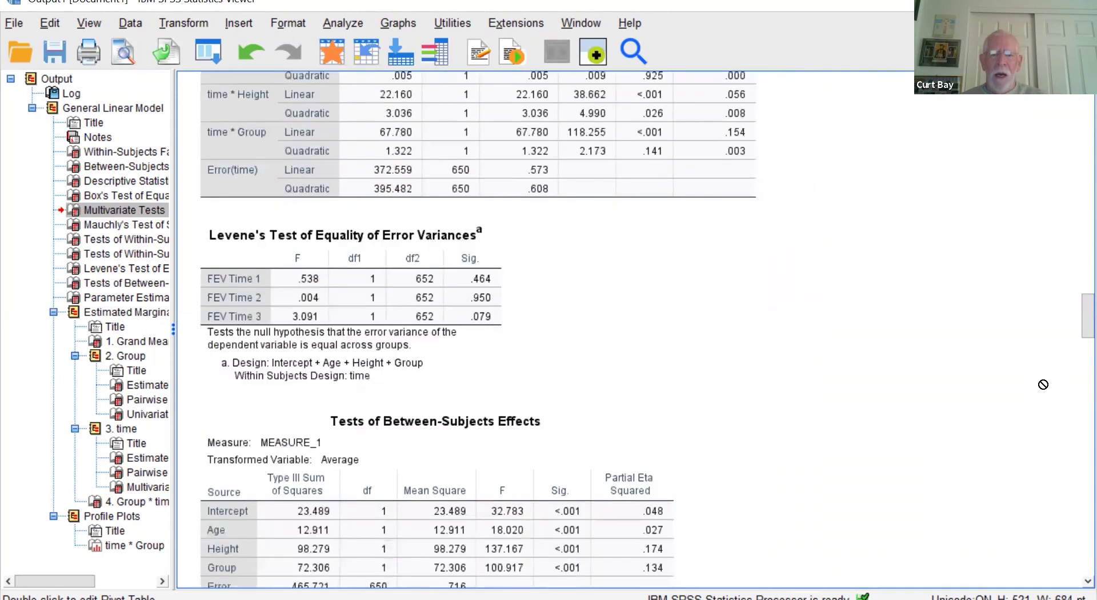
{"action": "left_click", "coordinate": [303, 251]}
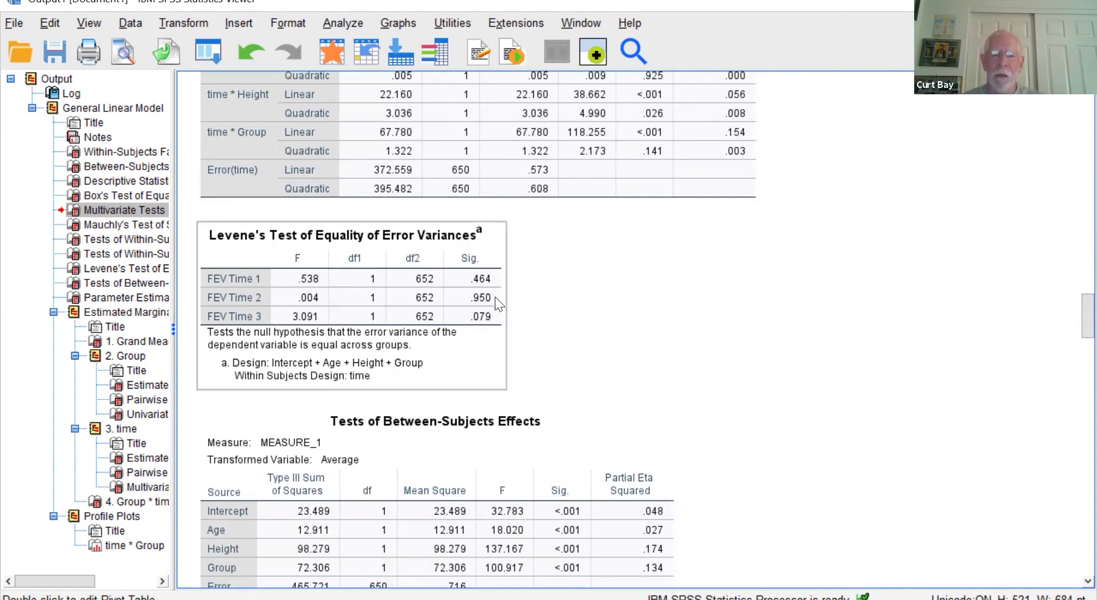
{"action": "left_click", "coordinate": [607, 316]}
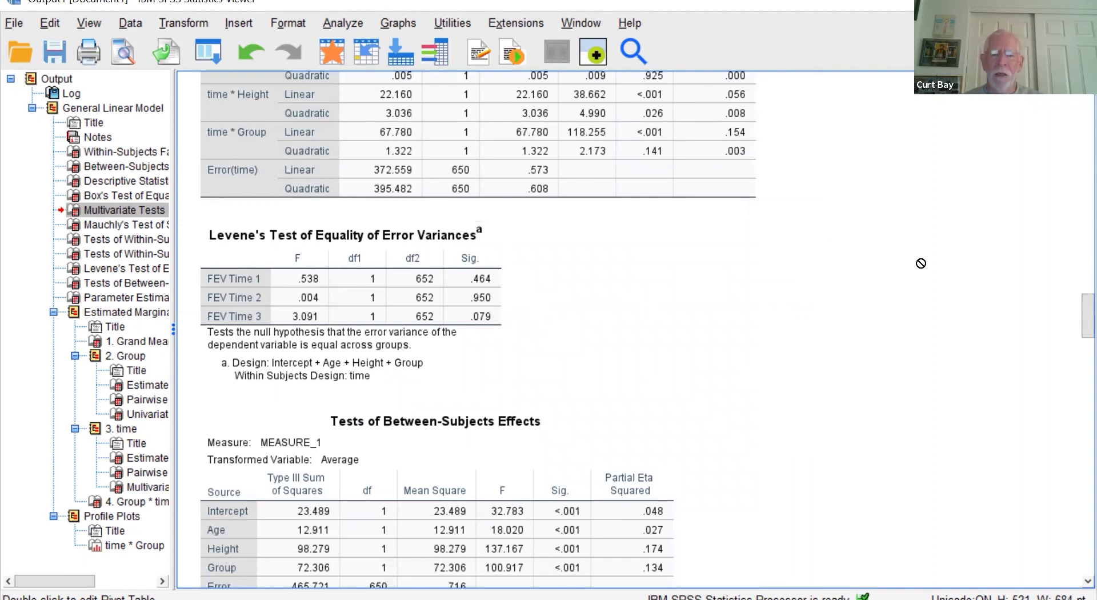
Step: Examine the significance and partial eta squared of Age, Height and Group between subjects, and view the Parameter Estimates table
{"action": "scroll", "coordinate": [922, 264], "scroll_direction": "down", "scroll_amount": 1}
{"action": "scroll", "coordinate": [922, 263], "scroll_direction": "down", "scroll_amount": 3}
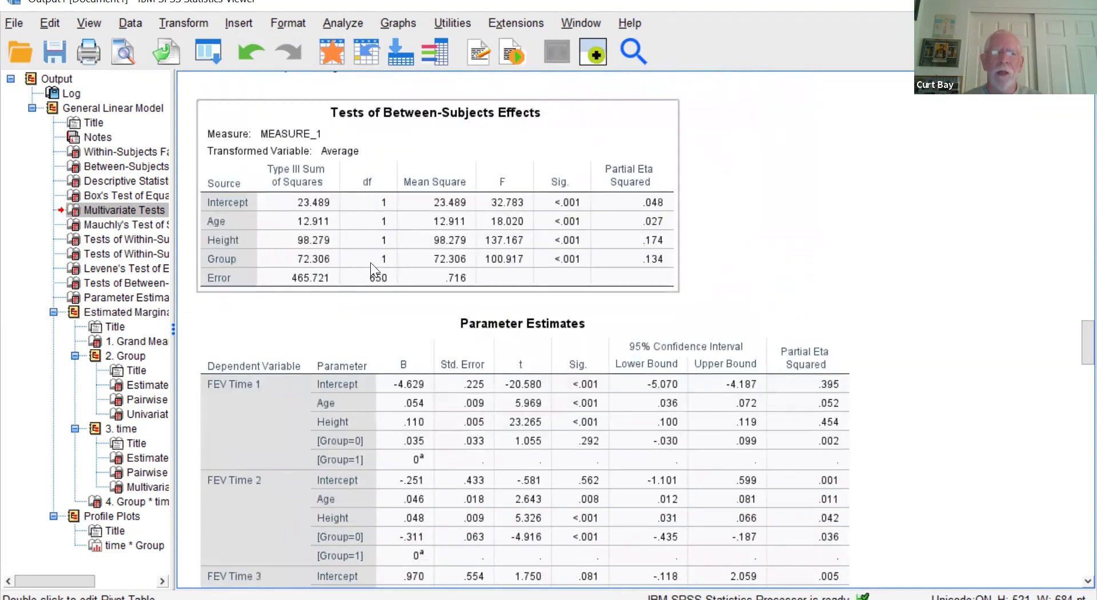
{"action": "scroll", "coordinate": [861, 206], "scroll_direction": "down", "scroll_amount": 1}
{"action": "scroll", "coordinate": [861, 207], "scroll_direction": "up", "scroll_amount": 1}
{"action": "left_click", "coordinate": [615, 236]}
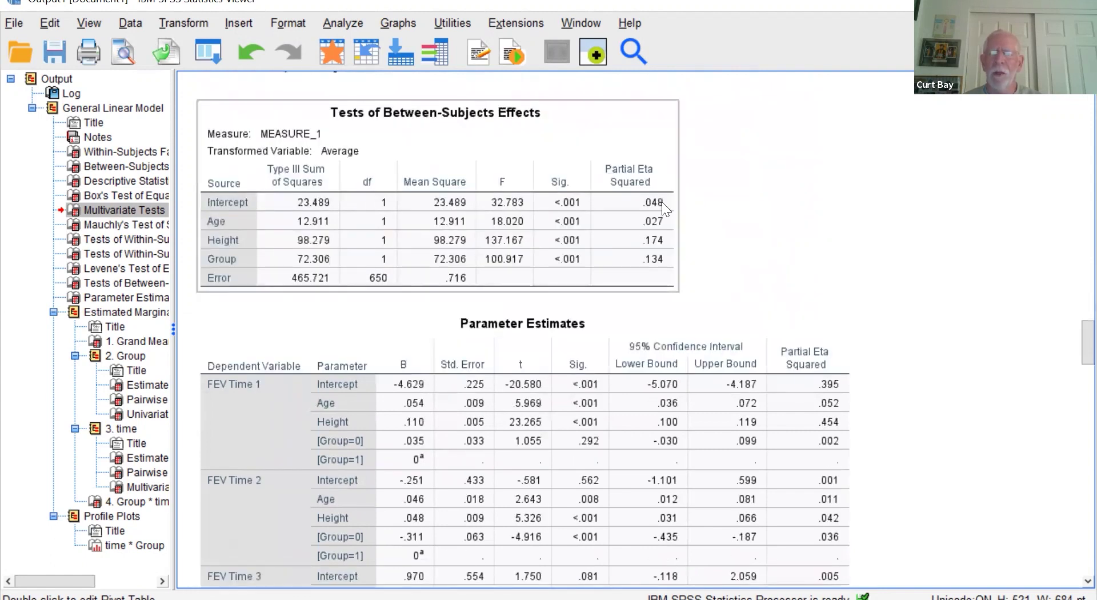
{"action": "left_click", "coordinate": [708, 254]}
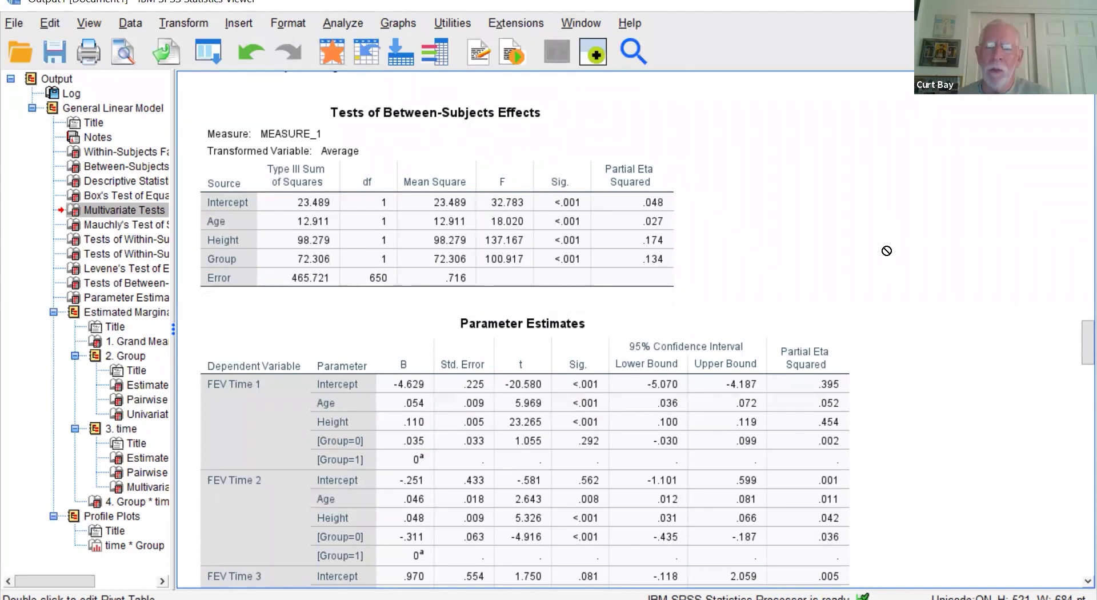
{"action": "left_click", "coordinate": [644, 212]}
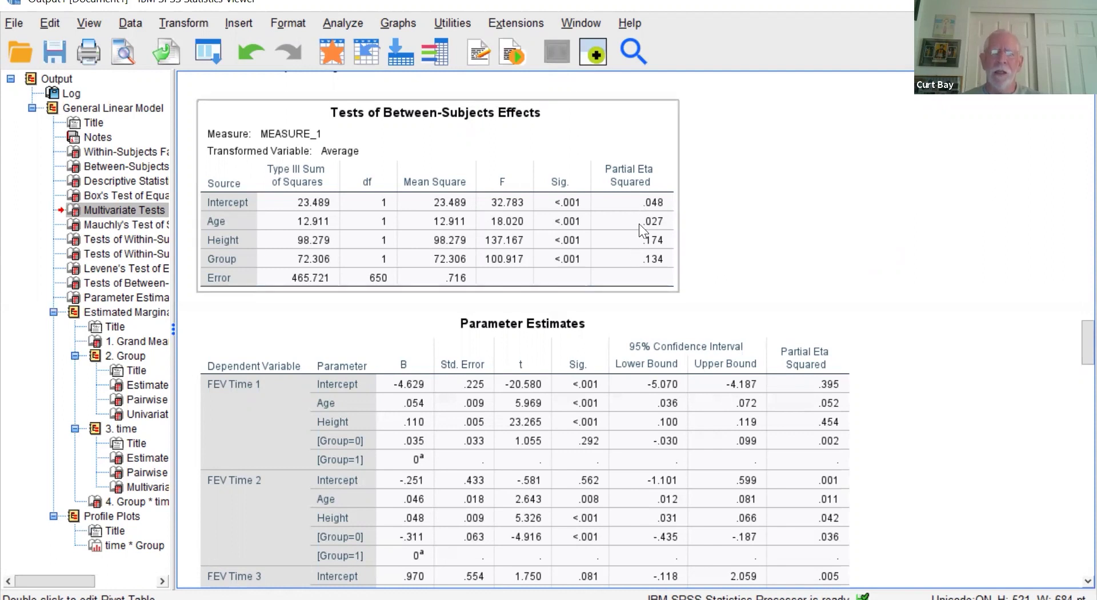
{"action": "left_click_drag", "start_coordinate": [642, 248], "coordinate": [534, 231]}
{"action": "scroll", "coordinate": [1042, 210], "scroll_direction": "down", "scroll_amount": 3}
{"action": "scroll", "coordinate": [1042, 209], "scroll_direction": "down", "scroll_amount": 2}
{"action": "scroll", "coordinate": [1042, 210], "scroll_direction": "up", "scroll_amount": 2}
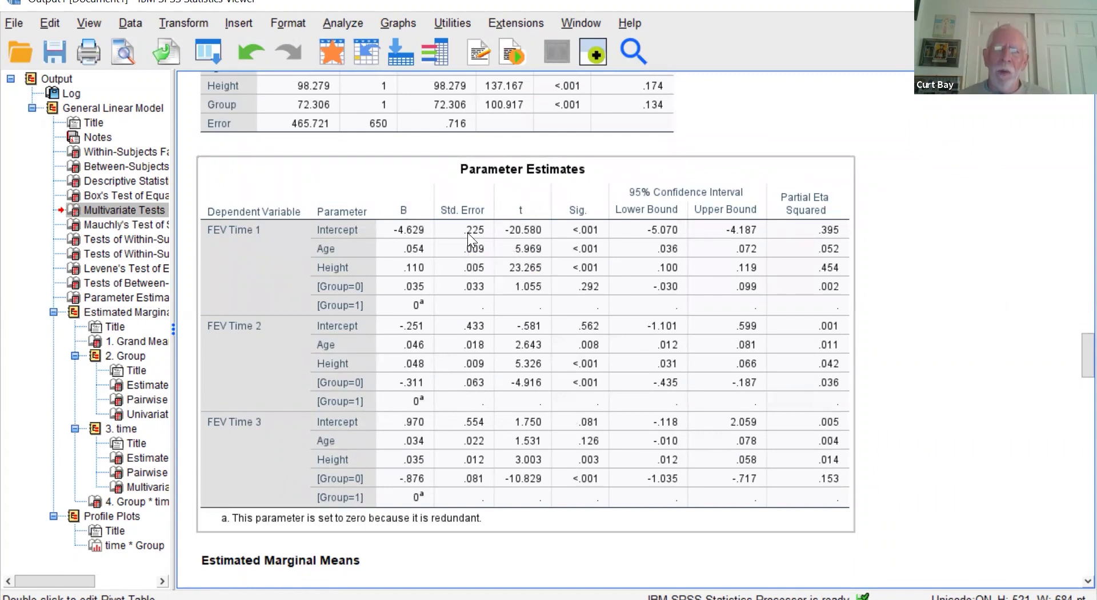
Step: Examine the Parameter Estimates for FEV at each time, then the grand mean and the Group estimates with their pairwise comparisons
{"action": "left_click_drag", "start_coordinate": [562, 252], "coordinate": [915, 279]}
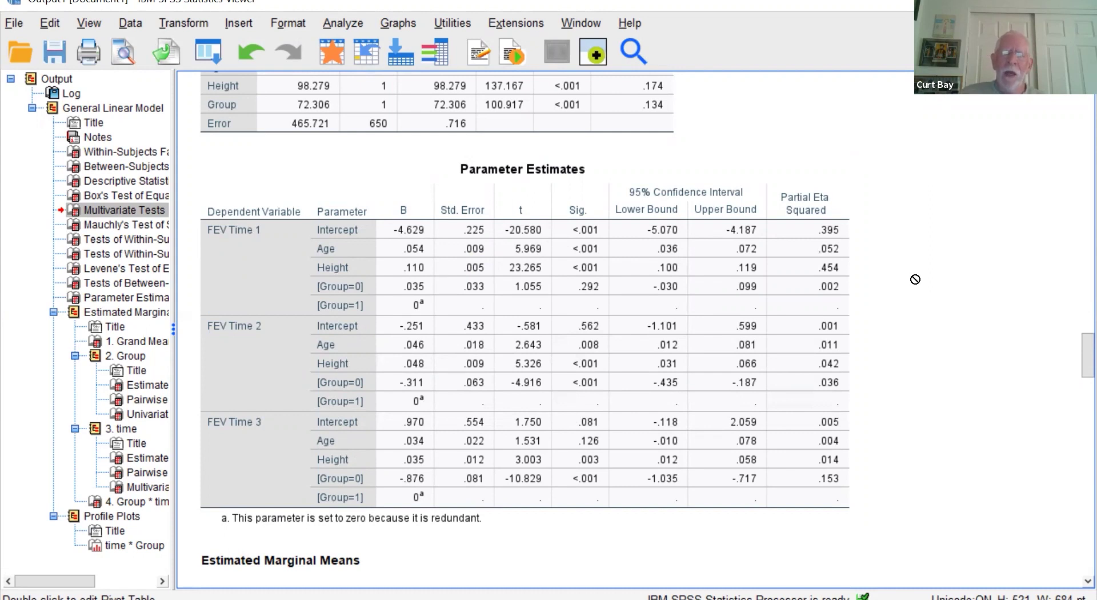
{"action": "left_click_drag", "start_coordinate": [915, 279], "coordinate": [595, 229]}
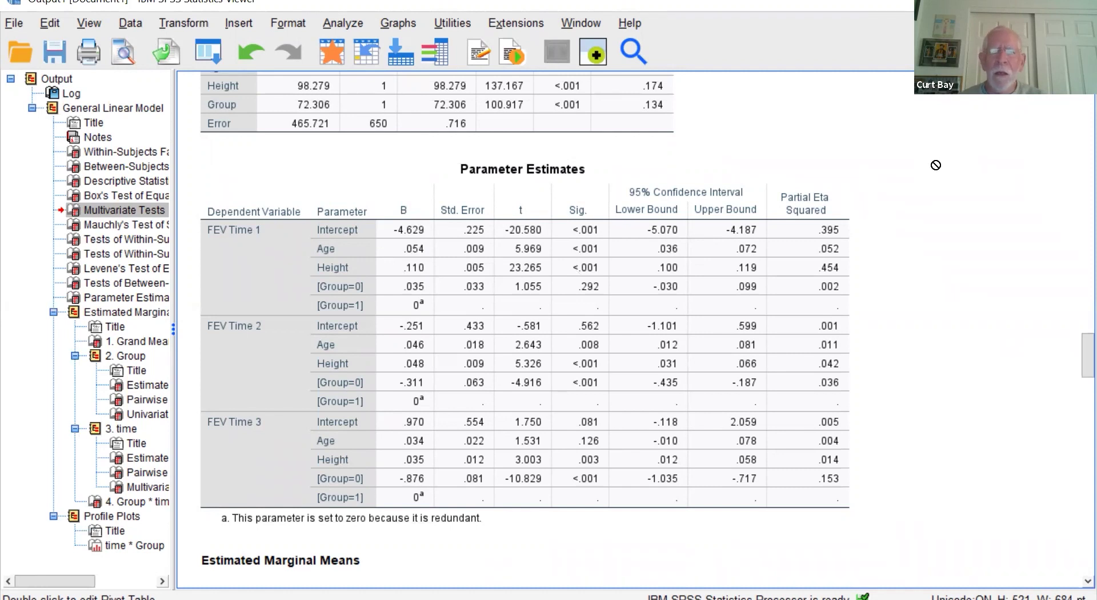
{"action": "scroll", "coordinate": [935, 166], "scroll_direction": "down", "scroll_amount": 3}
{"action": "scroll", "coordinate": [936, 165], "scroll_direction": "down", "scroll_amount": 15}
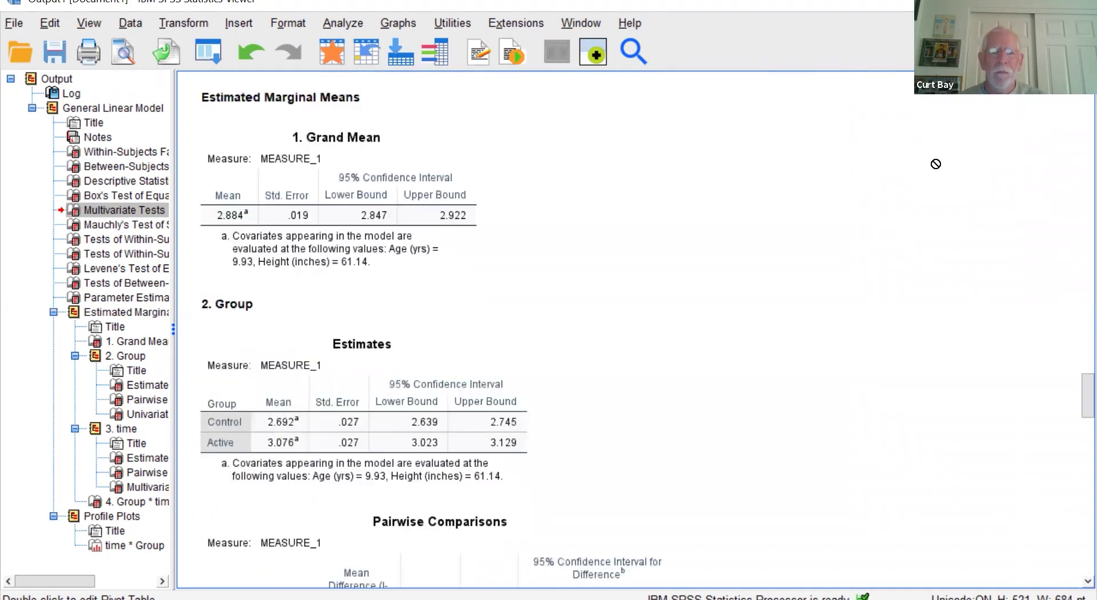
{"action": "scroll", "coordinate": [935, 164], "scroll_direction": "down", "scroll_amount": 3}
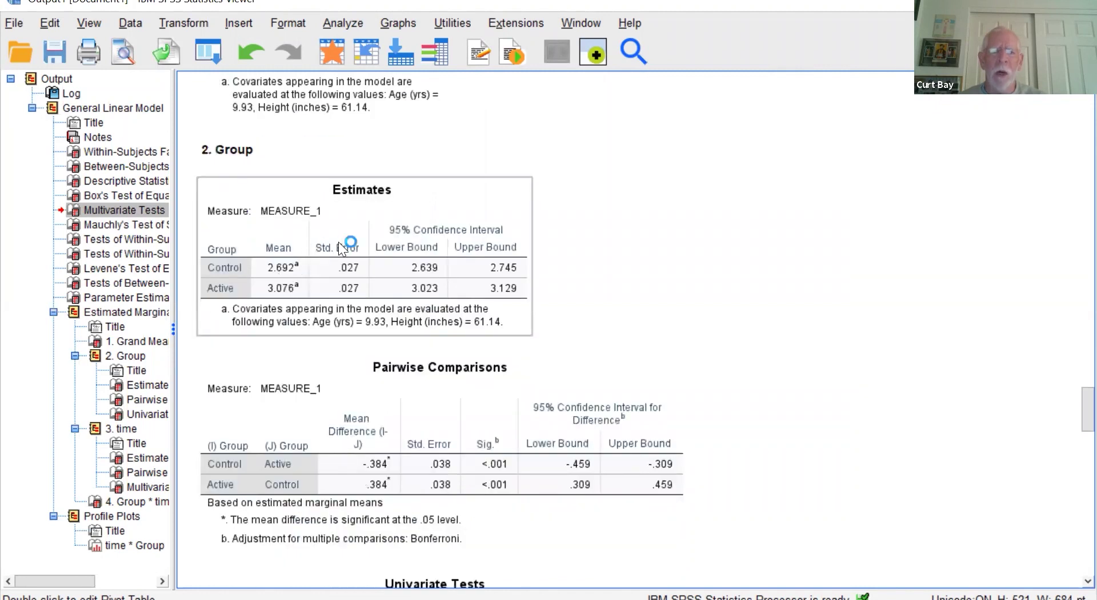
{"action": "scroll", "coordinate": [863, 219], "scroll_direction": "down", "scroll_amount": 3}
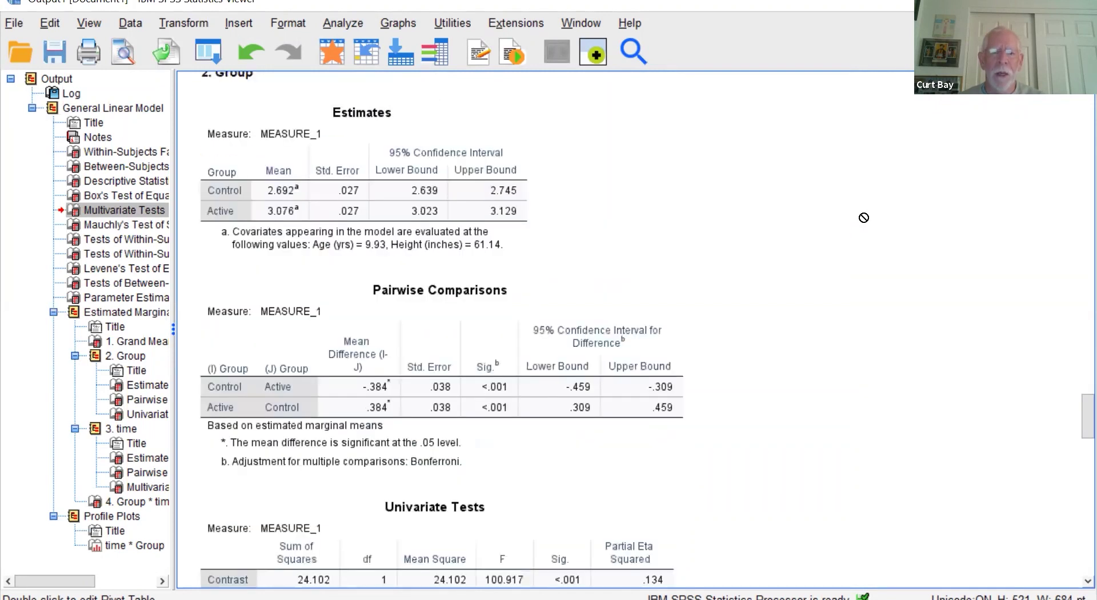
Step: Examine the Univariate Tests for Group and the estimated marginal means and Bonferroni pairwise comparisons for time
{"action": "scroll", "coordinate": [863, 217], "scroll_direction": "down", "scroll_amount": 12}
{"action": "scroll", "coordinate": [866, 205], "scroll_direction": "down", "scroll_amount": 2}
{"action": "scroll", "coordinate": [869, 196], "scroll_direction": "down", "scroll_amount": 4}
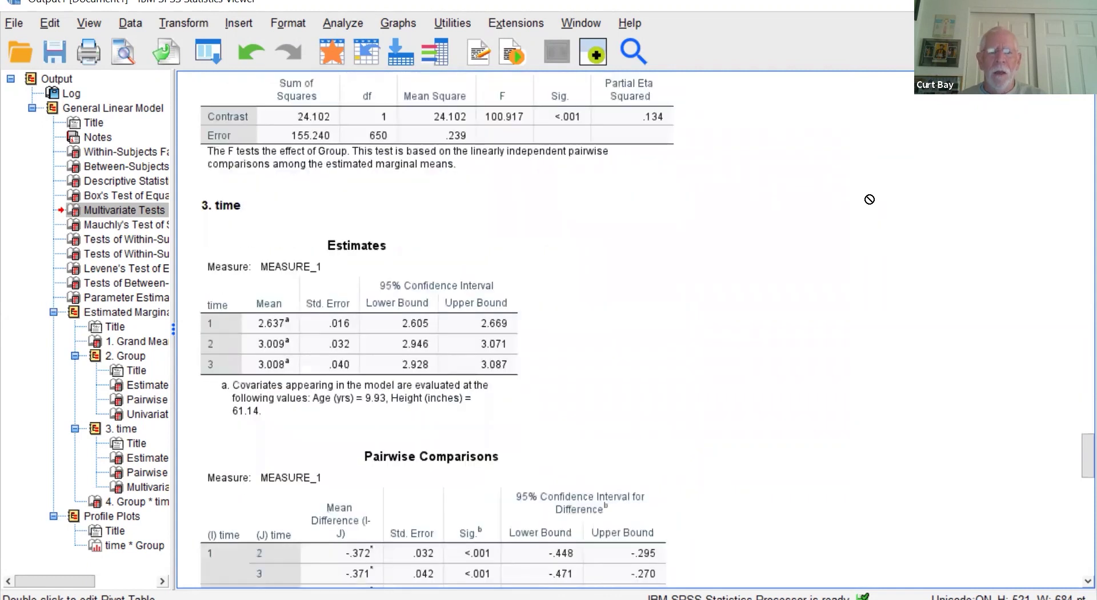
{"action": "scroll", "coordinate": [868, 198], "scroll_direction": "down", "scroll_amount": 3}
{"action": "scroll", "coordinate": [869, 199], "scroll_direction": "up", "scroll_amount": 6}
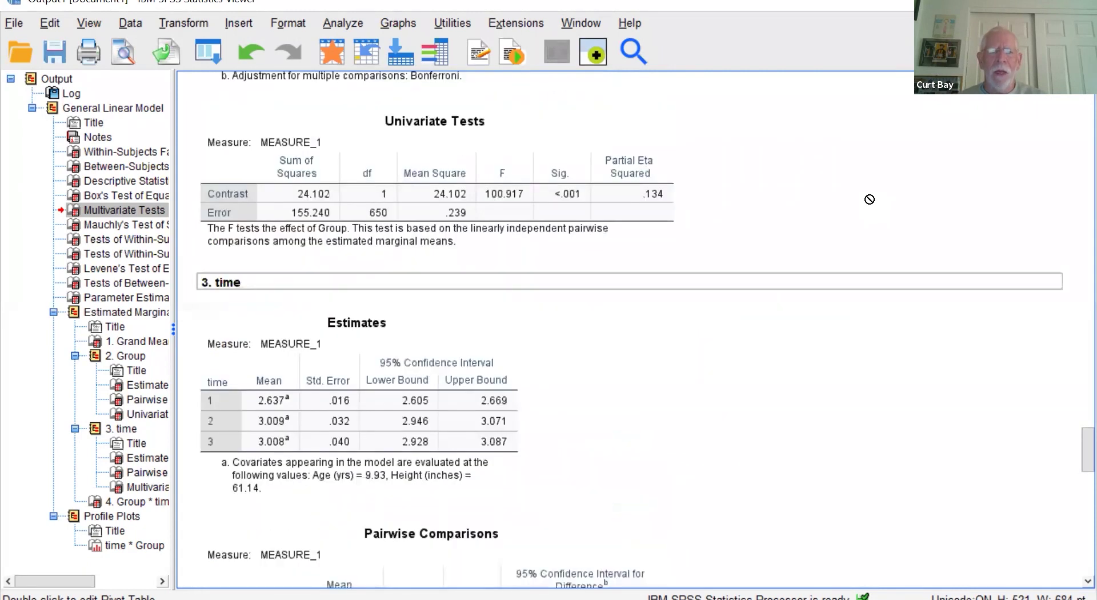
{"action": "scroll", "coordinate": [868, 198], "scroll_direction": "down", "scroll_amount": 6}
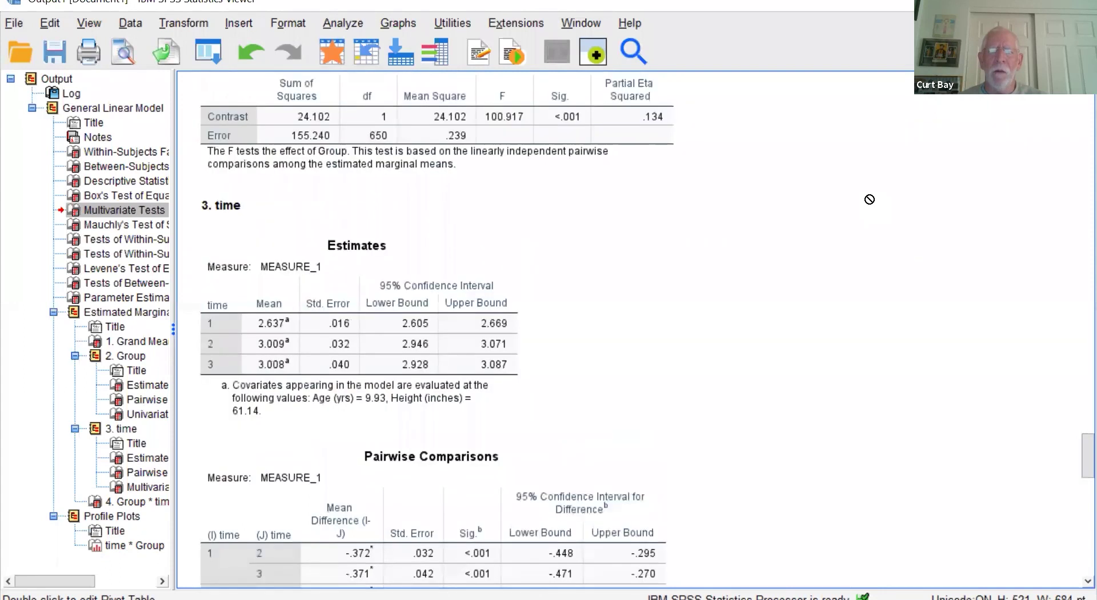
{"action": "scroll", "coordinate": [869, 198], "scroll_direction": "down", "scroll_amount": 6}
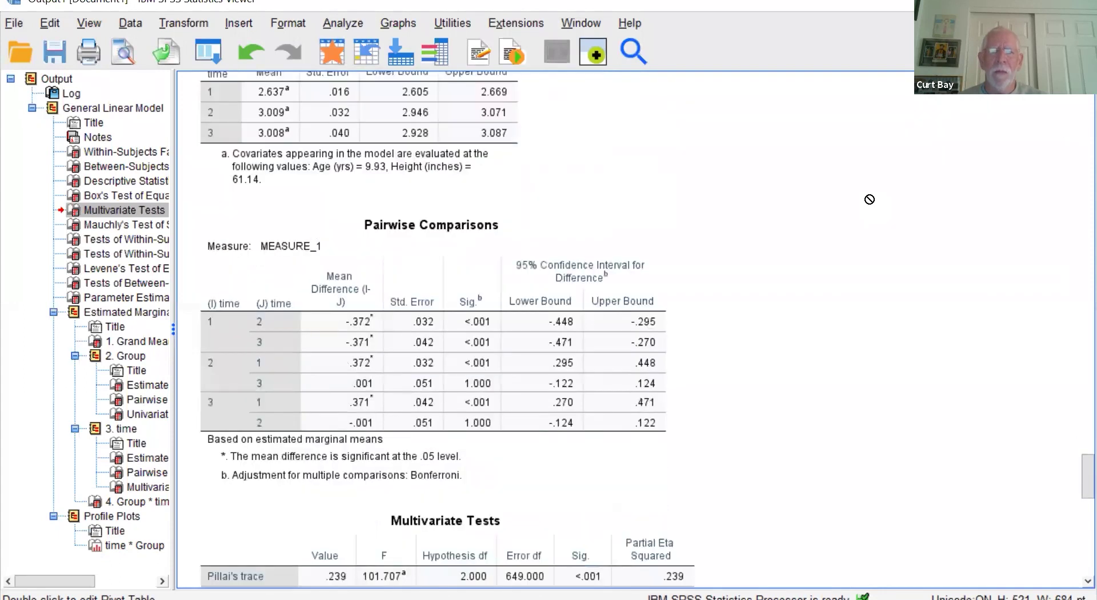
{"action": "scroll", "coordinate": [868, 198], "scroll_direction": "down", "scroll_amount": 6}
{"action": "scroll", "coordinate": [868, 199], "scroll_direction": "up", "scroll_amount": 3}
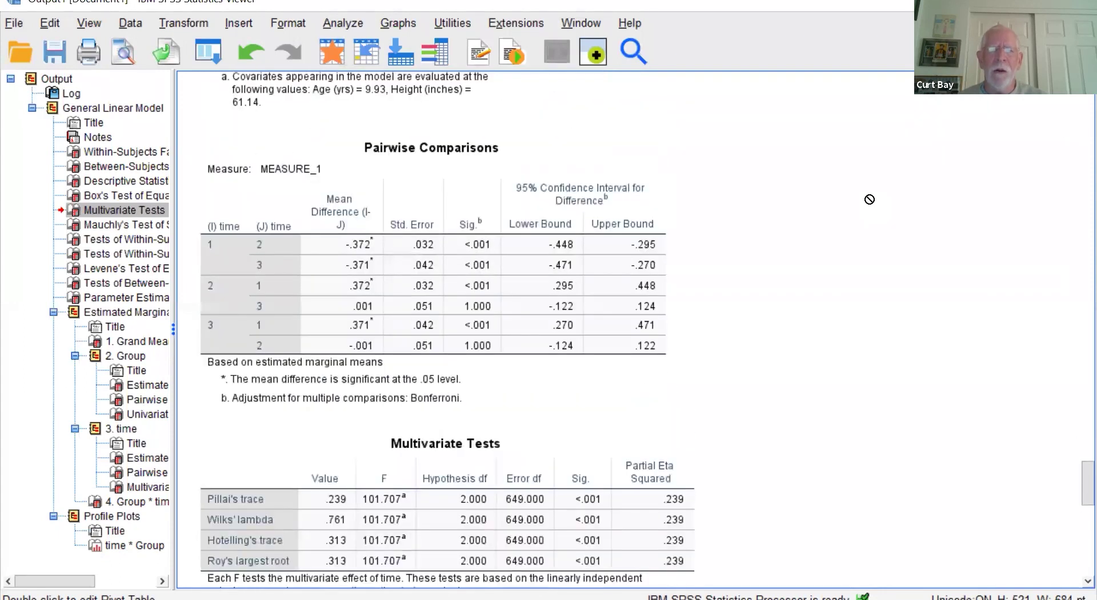
{"action": "left_click", "coordinate": [273, 242]}
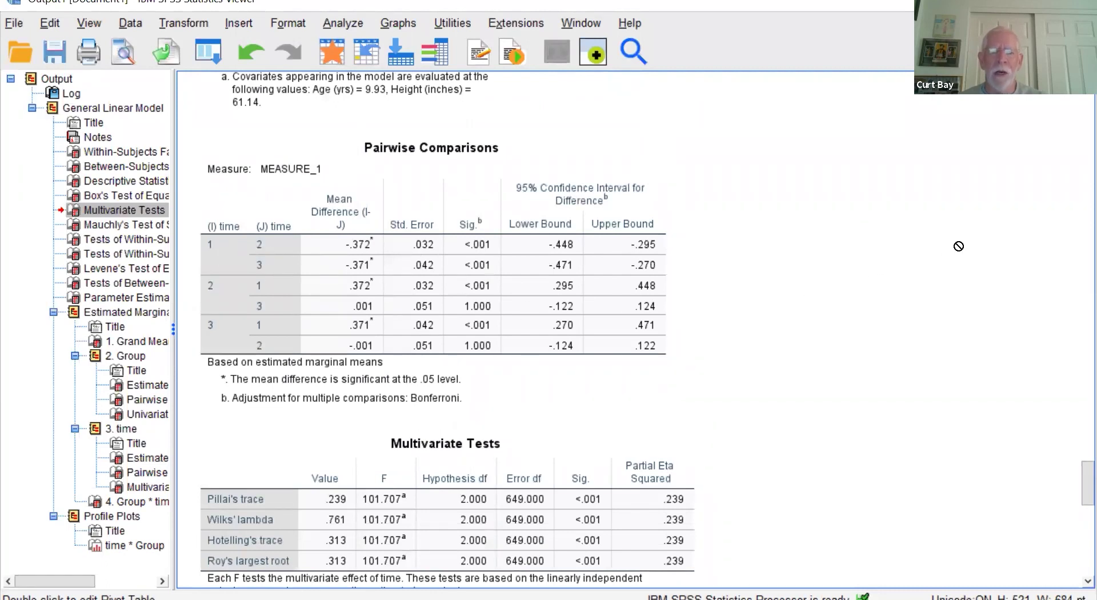
Step: Examine the Group * time estimated marginal means and compare Control with Active at each time in the profile plot
{"action": "scroll", "coordinate": [975, 232], "scroll_direction": "down", "scroll_amount": 3}
{"action": "scroll", "coordinate": [977, 227], "scroll_direction": "down", "scroll_amount": 6}
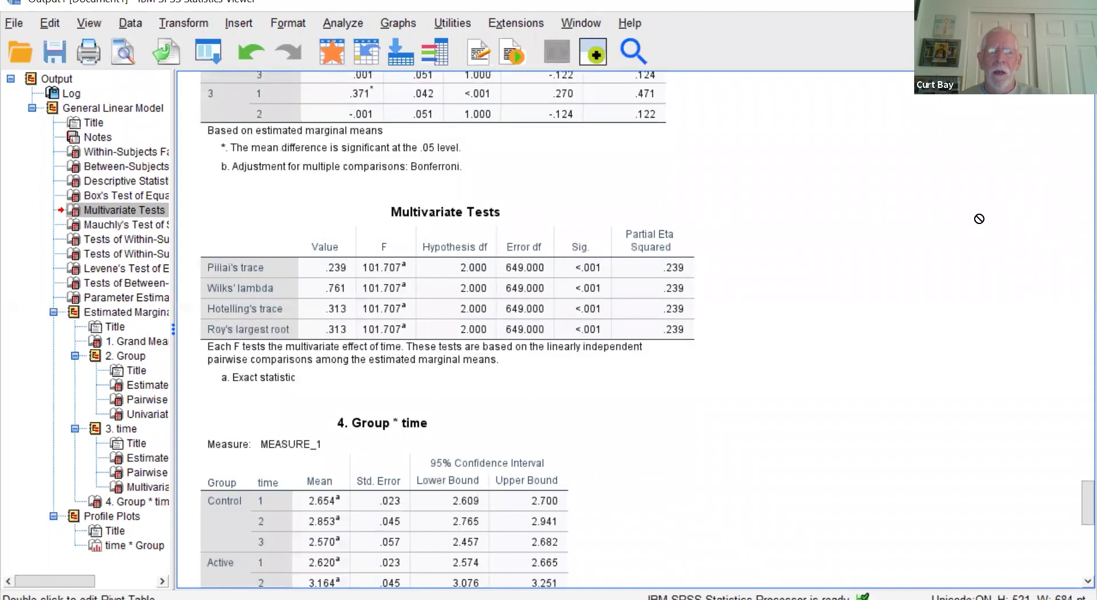
{"action": "scroll", "coordinate": [978, 219], "scroll_direction": "down", "scroll_amount": 6}
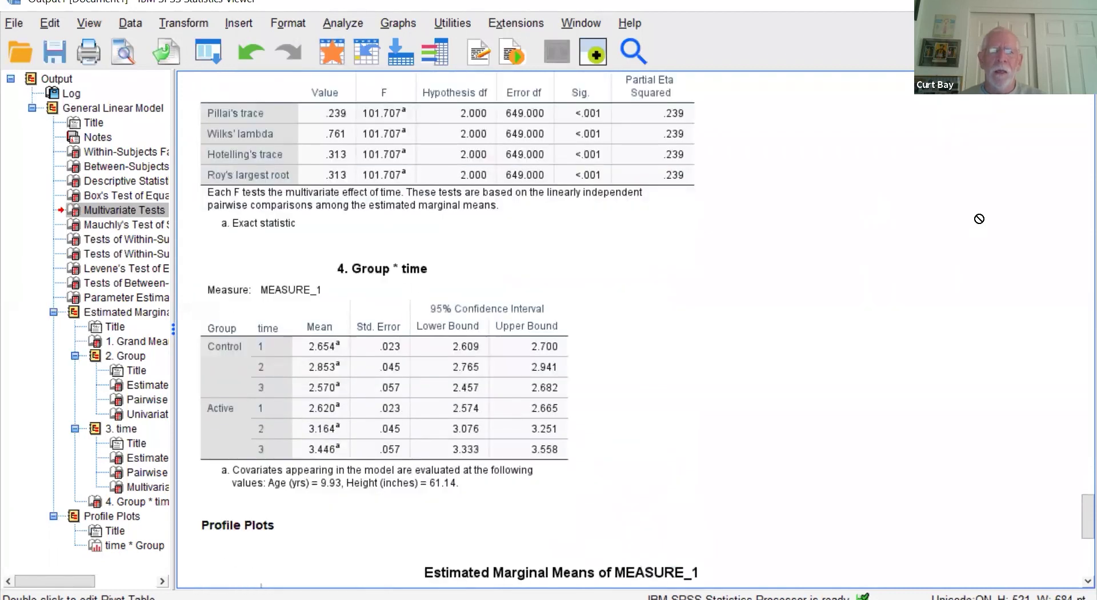
{"action": "scroll", "coordinate": [979, 219], "scroll_direction": "down", "scroll_amount": 3}
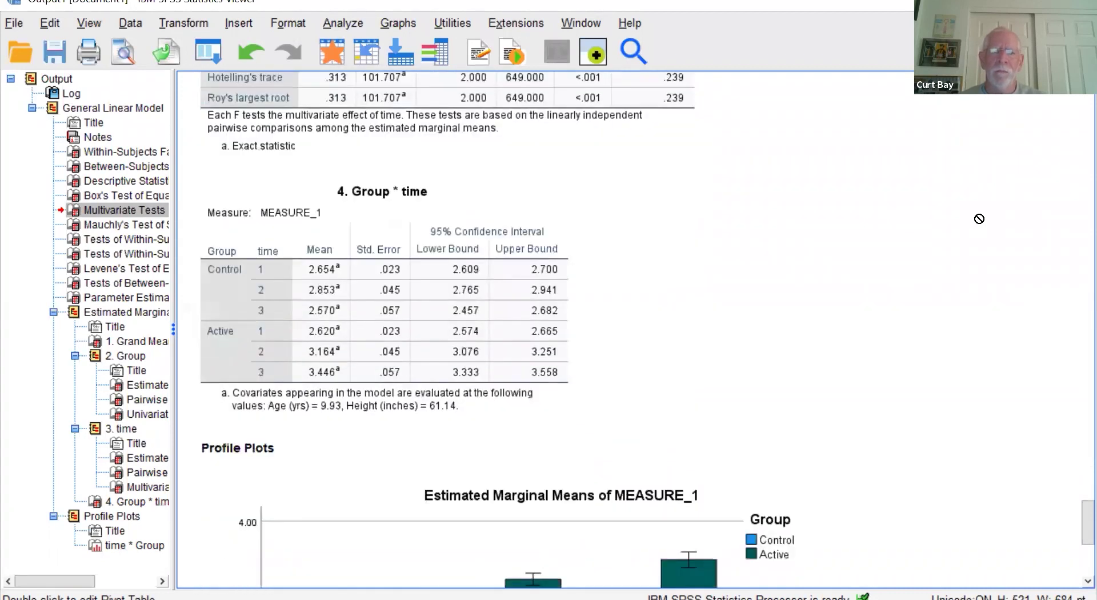
{"action": "scroll", "coordinate": [978, 219], "scroll_direction": "down", "scroll_amount": 3}
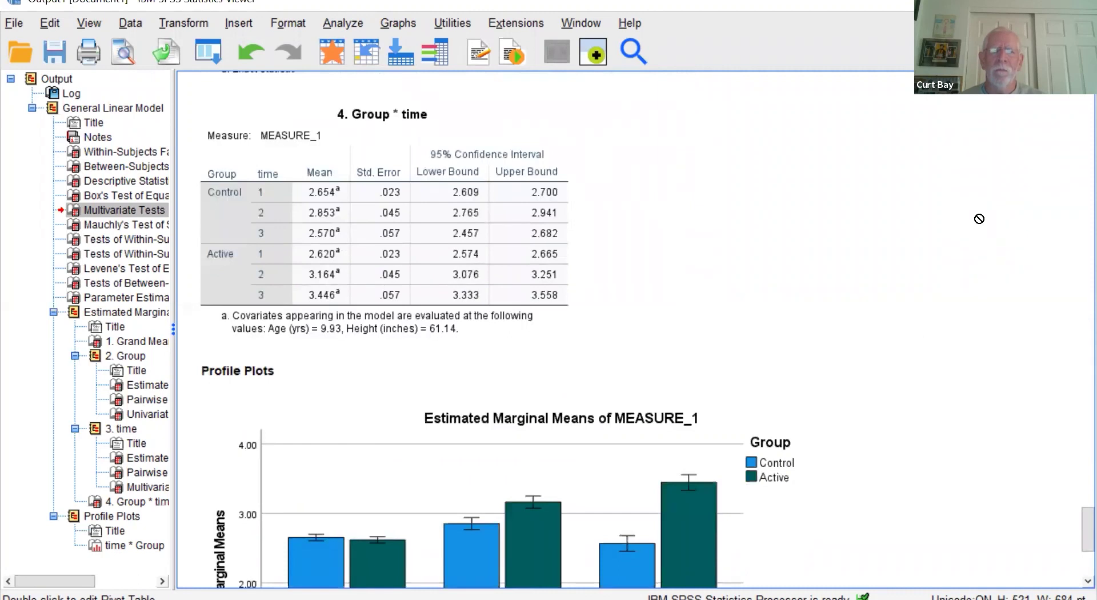
{"action": "left_click", "coordinate": [230, 248]}
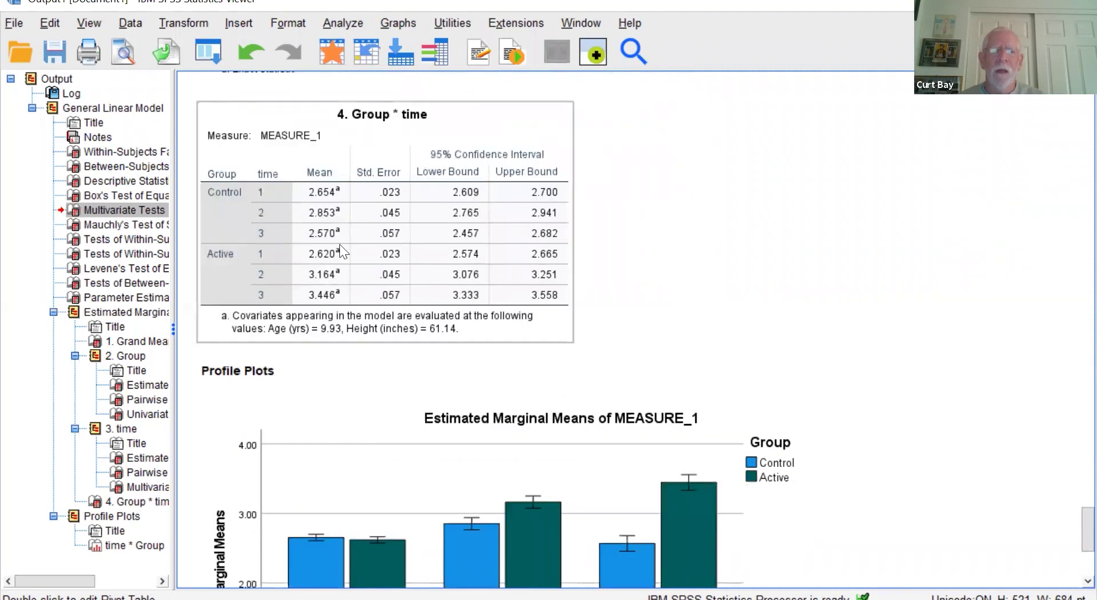
{"action": "scroll", "coordinate": [698, 245], "scroll_direction": "down", "scroll_amount": 10}
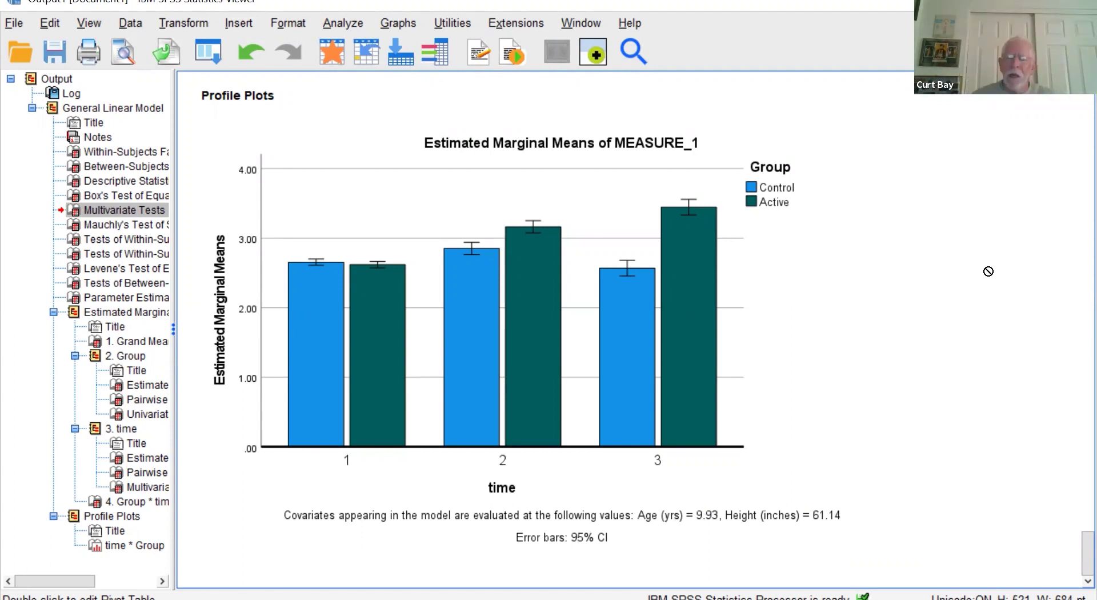
{"action": "left_click", "coordinate": [910, 257]}
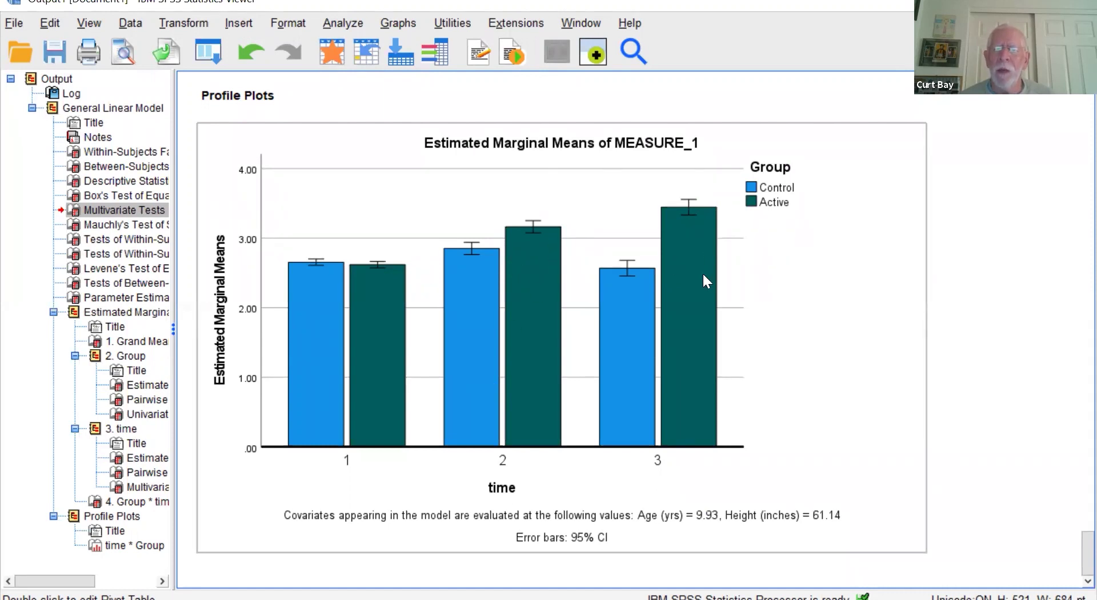
Step: Review the Group * time means again, returning to the Multivariate Tests and Pairwise Comparisons tables for time
{"action": "scroll", "coordinate": [826, 258], "scroll_direction": "up", "scroll_amount": 3}
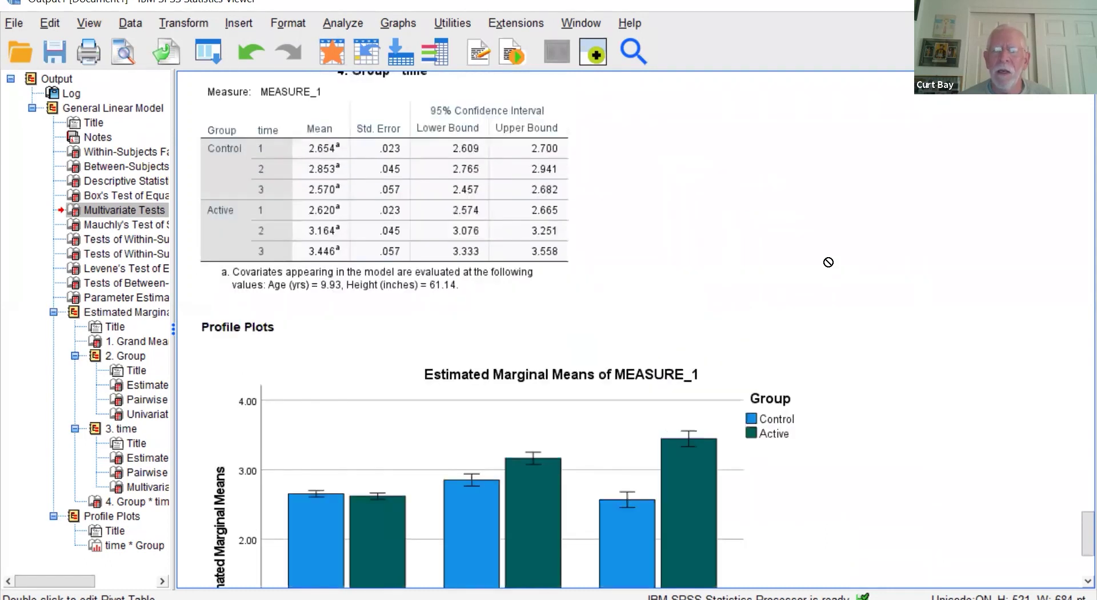
{"action": "scroll", "coordinate": [827, 261], "scroll_direction": "up", "scroll_amount": 1}
{"action": "scroll", "coordinate": [828, 258], "scroll_direction": "up", "scroll_amount": 1}
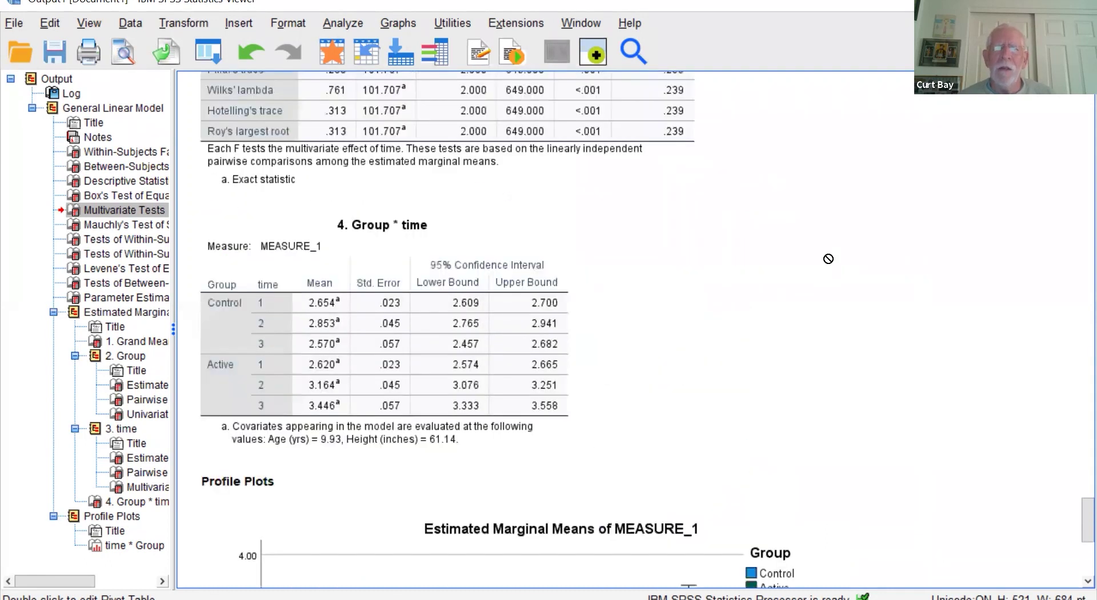
{"action": "scroll", "coordinate": [828, 259], "scroll_direction": "up", "scroll_amount": 1}
{"action": "scroll", "coordinate": [828, 258], "scroll_direction": "up", "scroll_amount": 4}
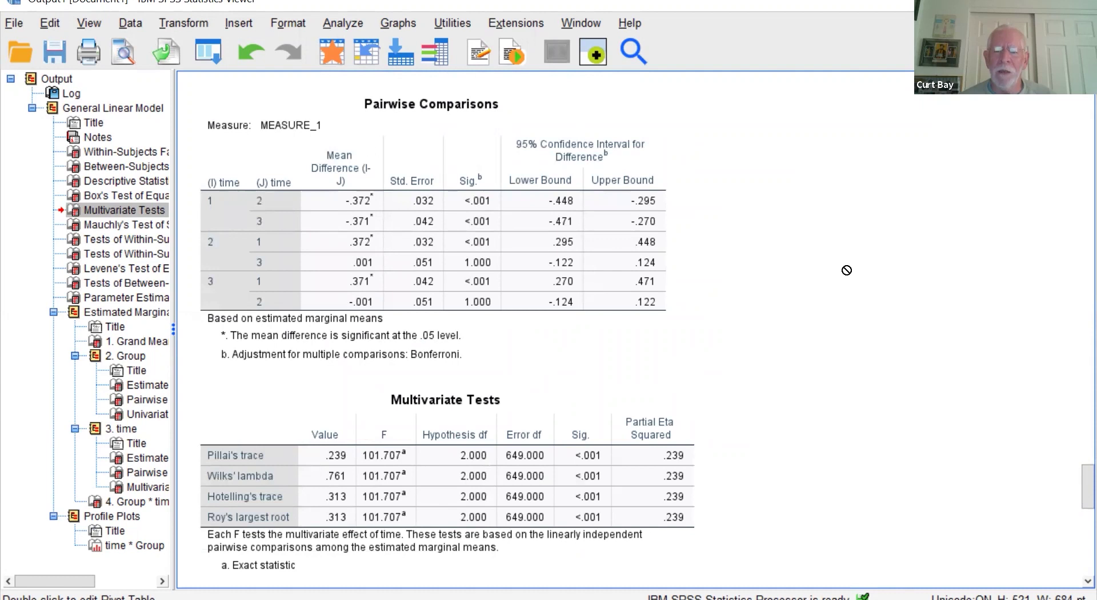
Step: Inspect the Build terms and Build custom terms options in the Repeated Measures model specification for time, and cancel out of the dialogs
{"action": "left_click", "coordinate": [336, 19]}
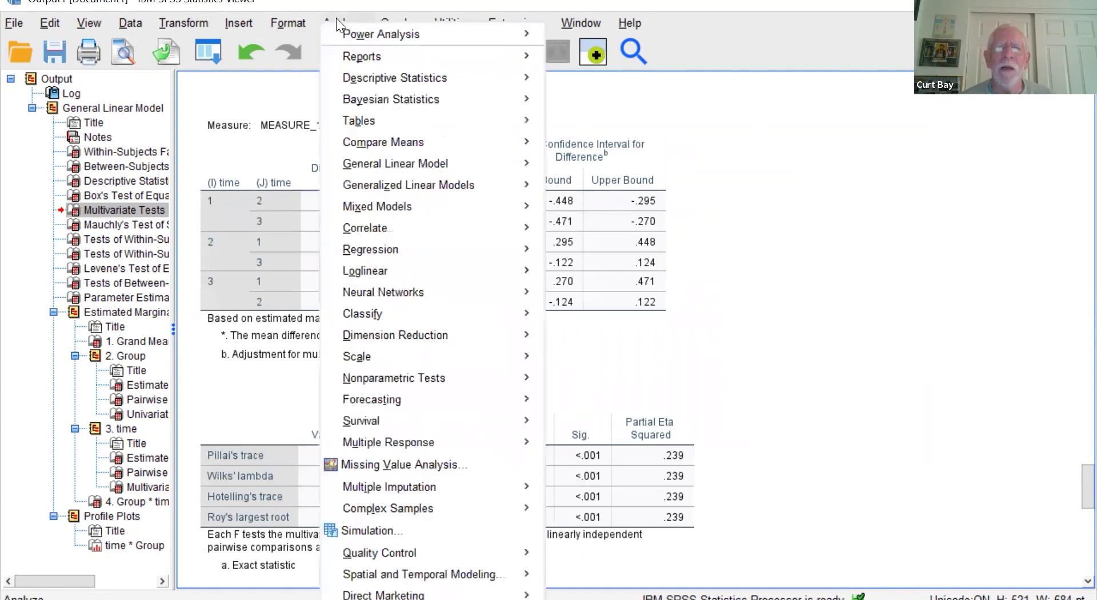
{"action": "mouse_move", "coordinate": [376, 172]}
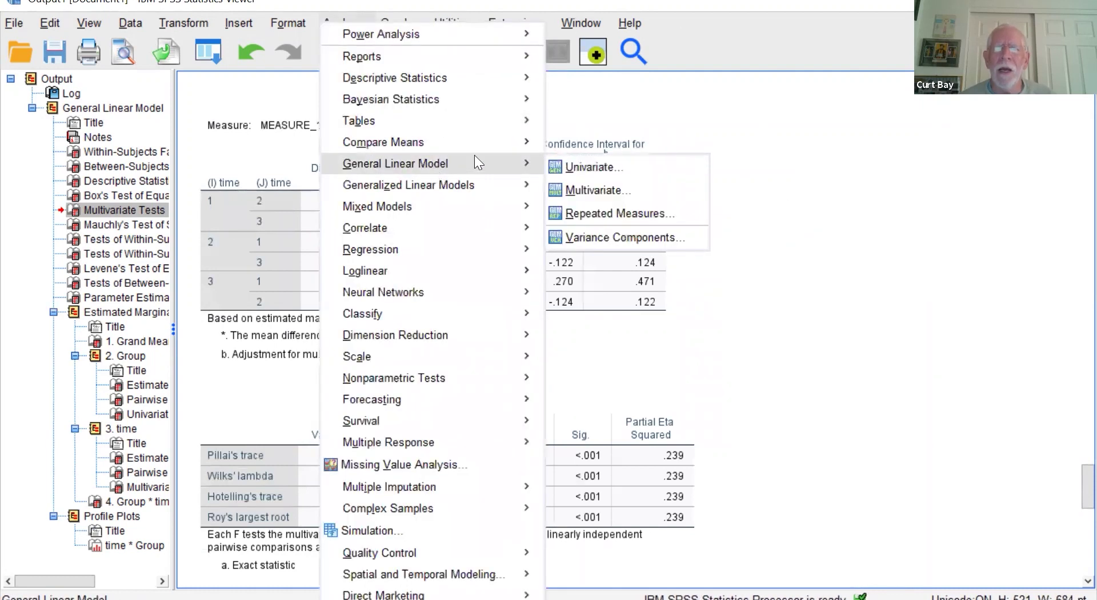
{"action": "left_click", "coordinate": [575, 210]}
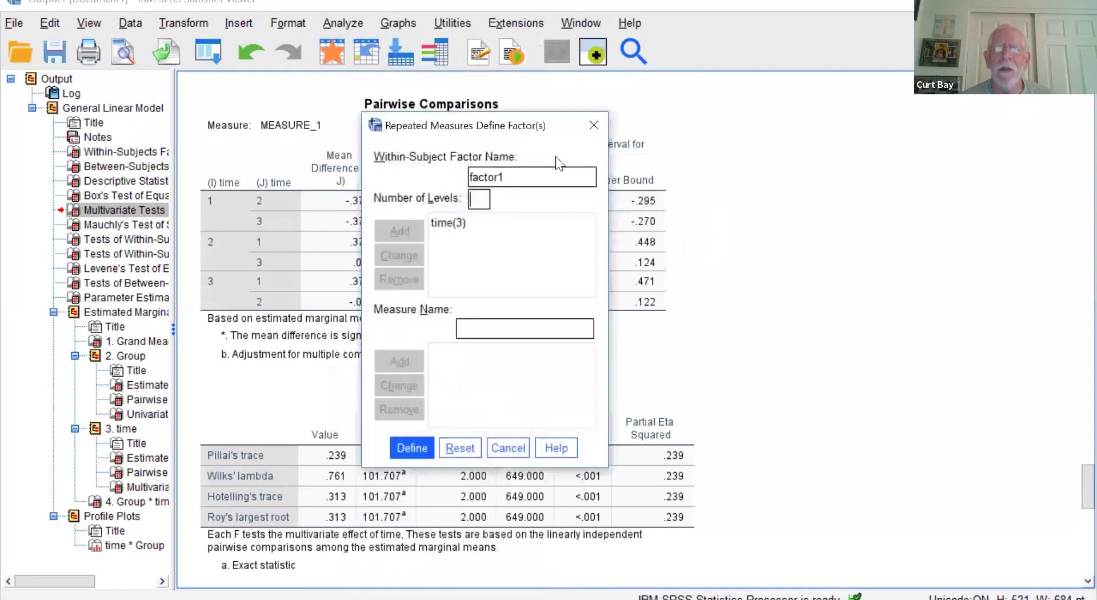
{"action": "left_click", "coordinate": [407, 448]}
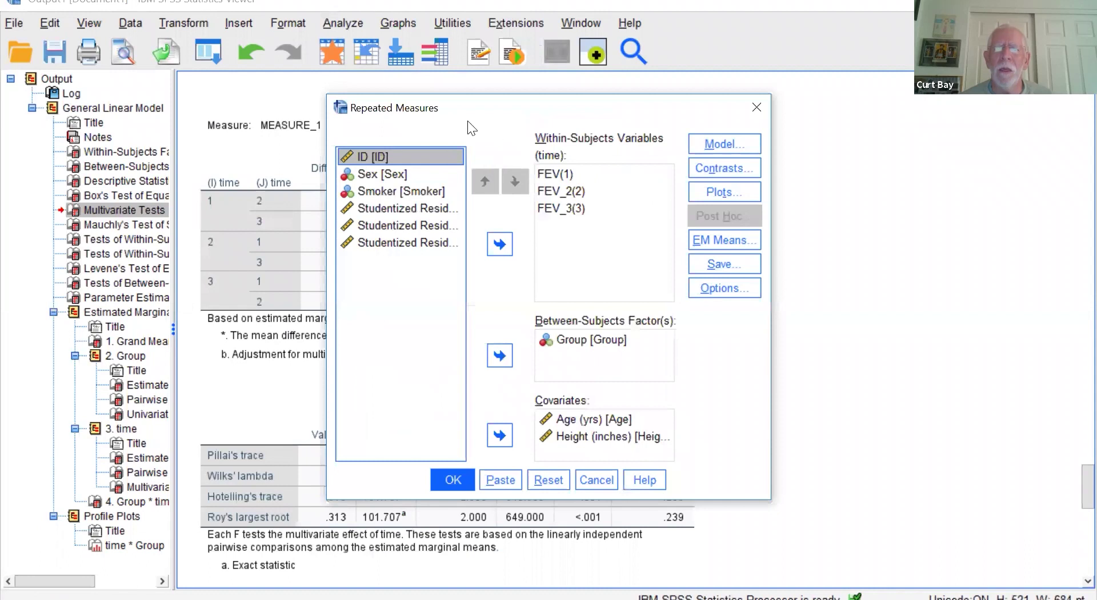
{"action": "left_click", "coordinate": [709, 147]}
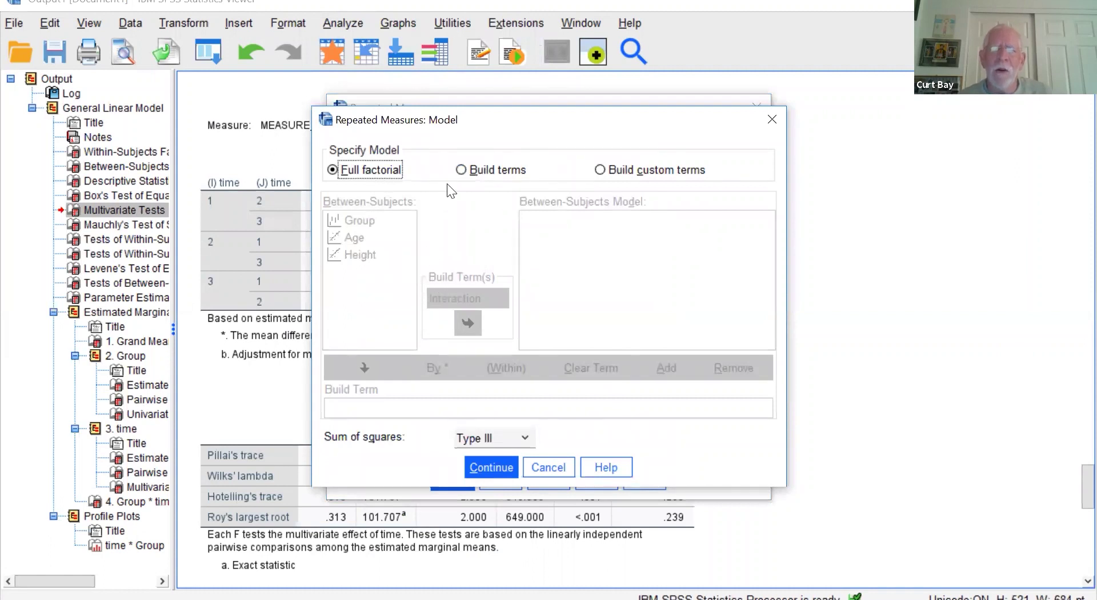
{"action": "left_click", "coordinate": [474, 168]}
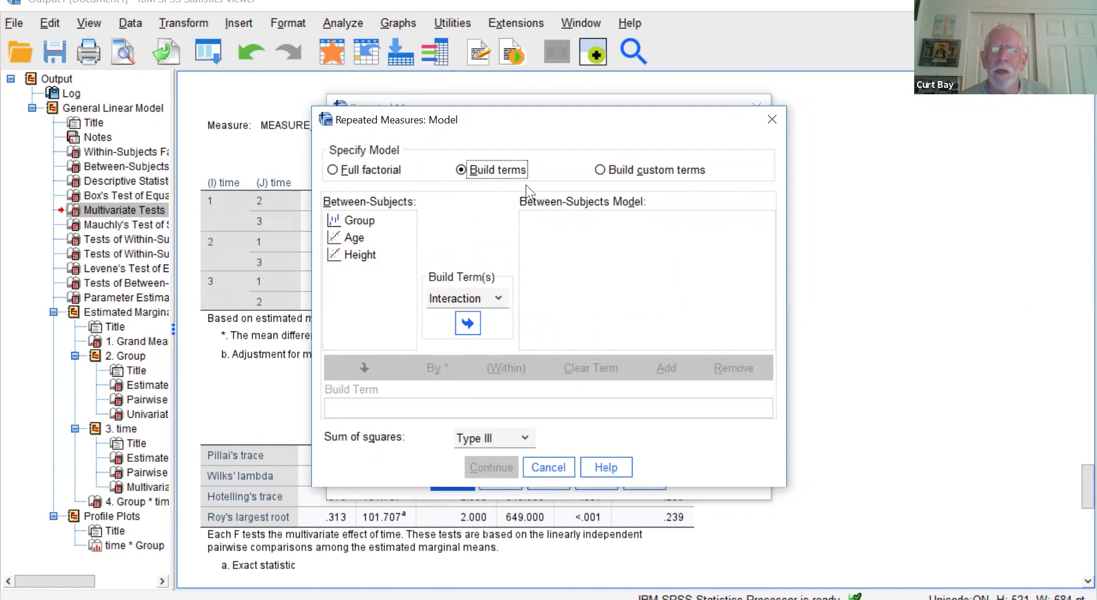
{"action": "left_click", "coordinate": [620, 170]}
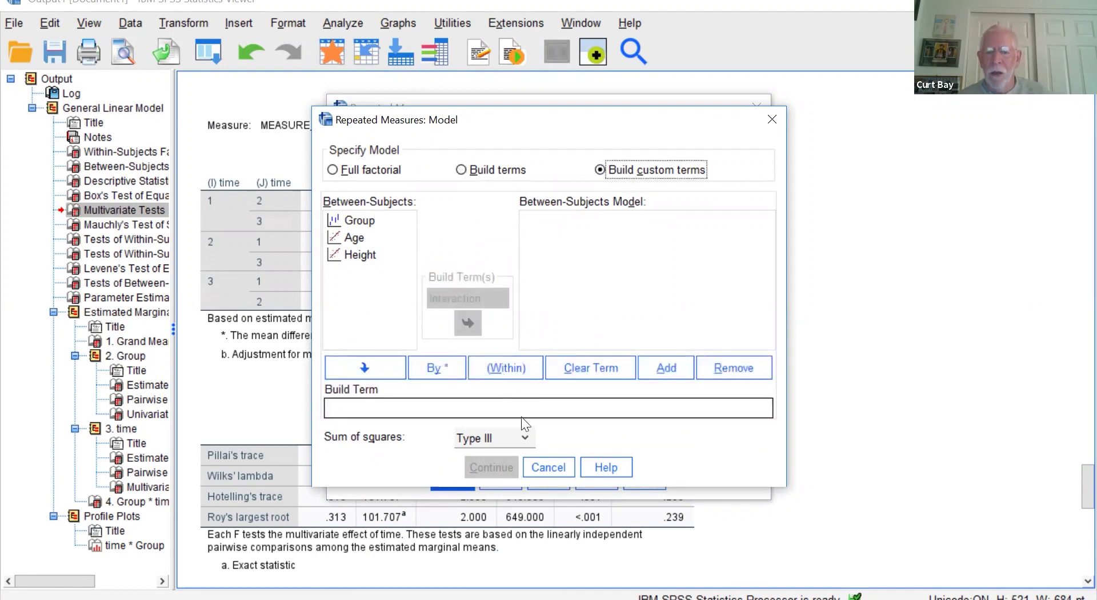
{"action": "left_click", "coordinate": [536, 464]}
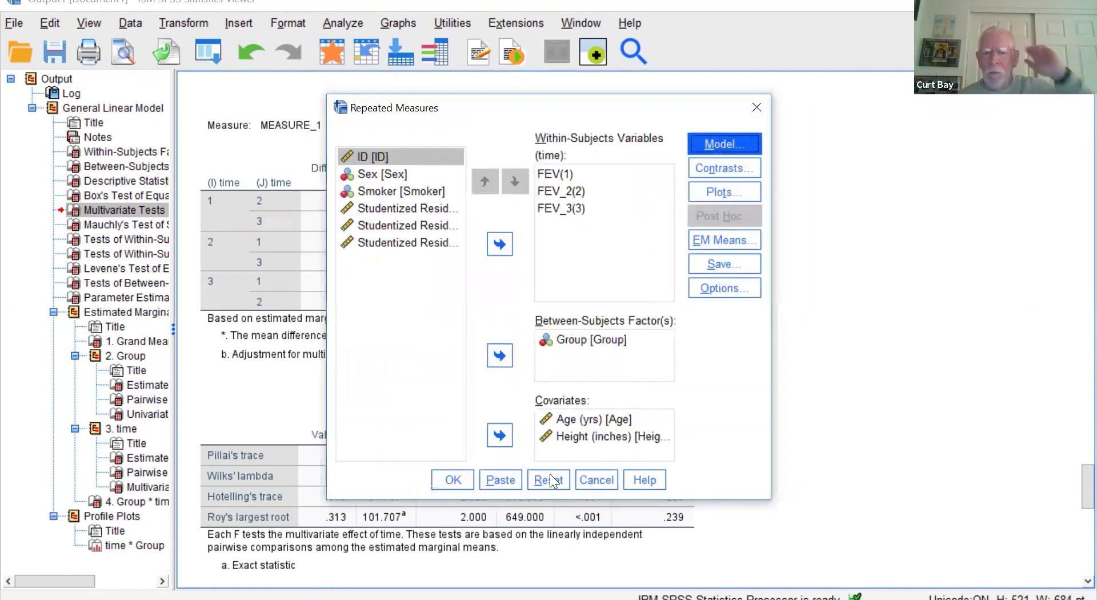
{"action": "left_click", "coordinate": [591, 479]}
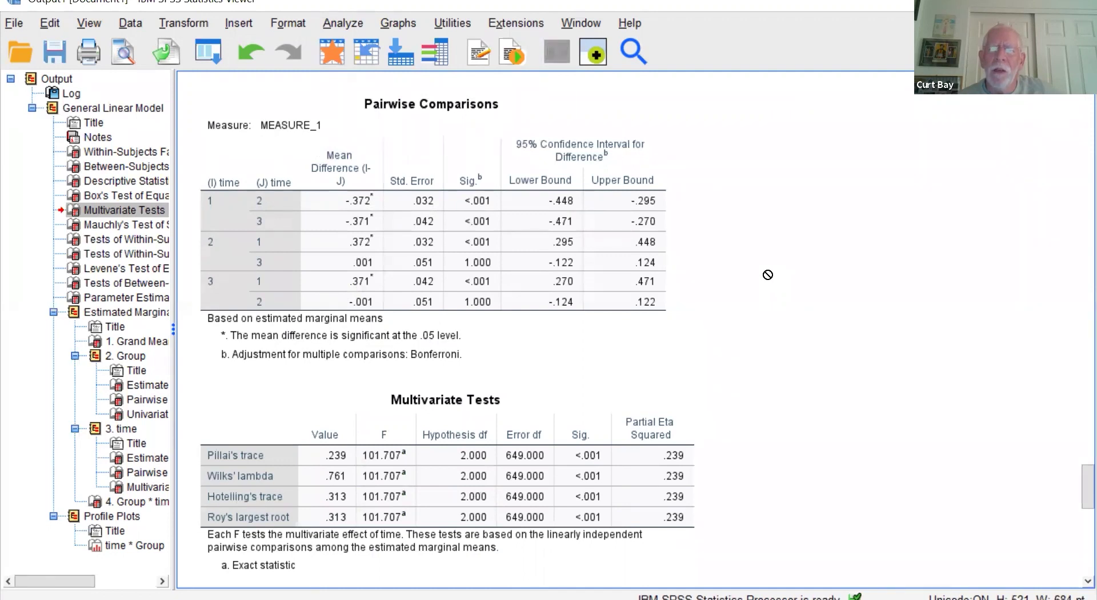
Step: Review the profile plot of Control and Active means, then go back through the time, Group and grand mean estimates
{"action": "scroll", "coordinate": [768, 275], "scroll_direction": "down", "scroll_amount": 10}
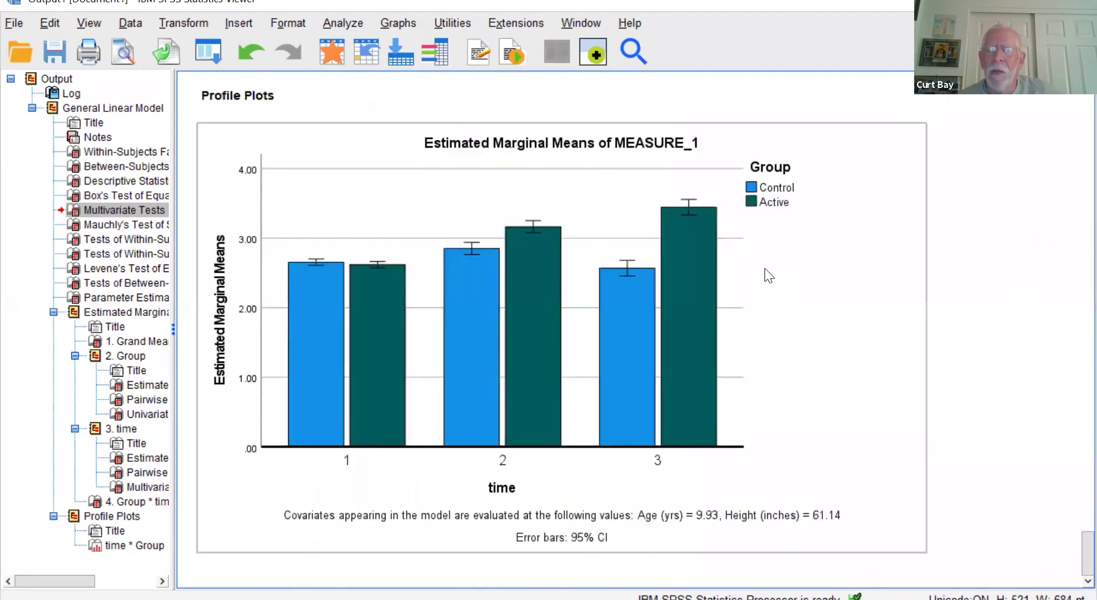
{"action": "scroll", "coordinate": [764, 268], "scroll_direction": "up", "scroll_amount": 10}
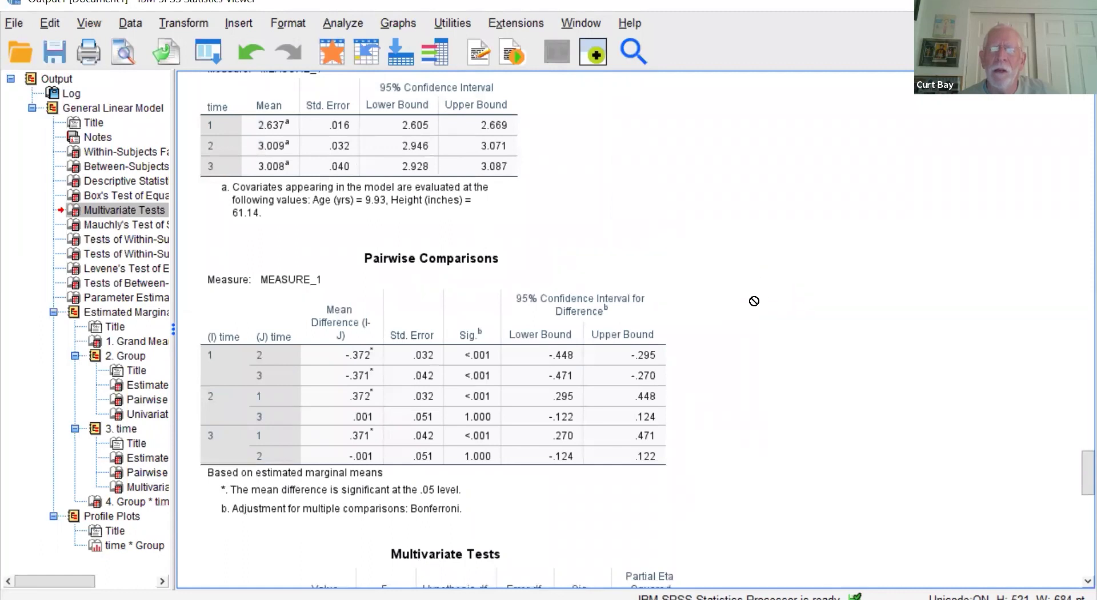
{"action": "scroll", "coordinate": [753, 303], "scroll_direction": "up", "scroll_amount": 7}
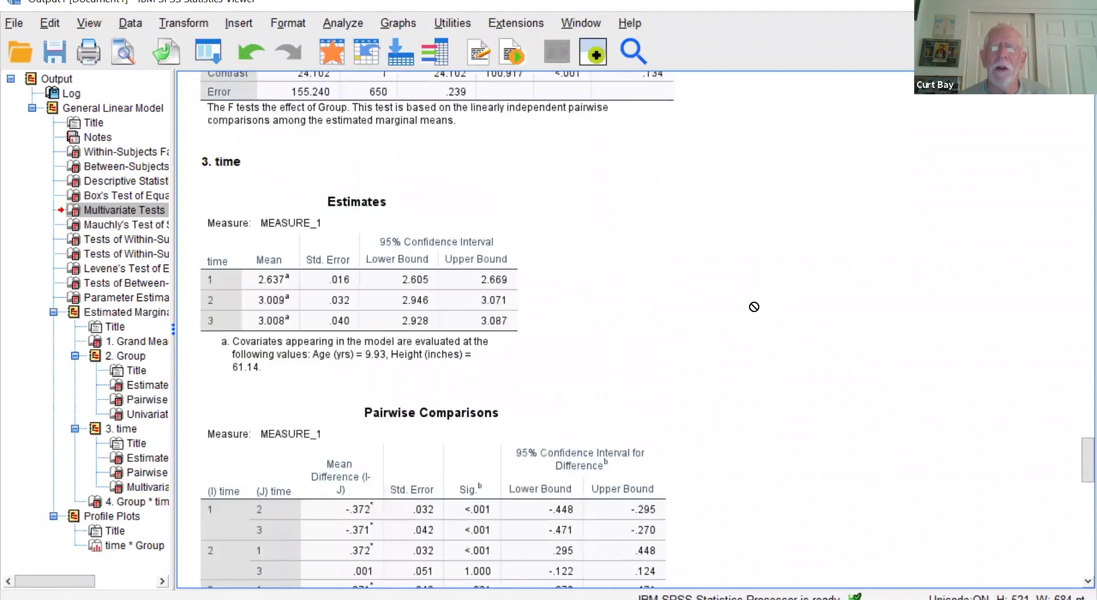
{"action": "scroll", "coordinate": [754, 305], "scroll_direction": "up", "scroll_amount": 3}
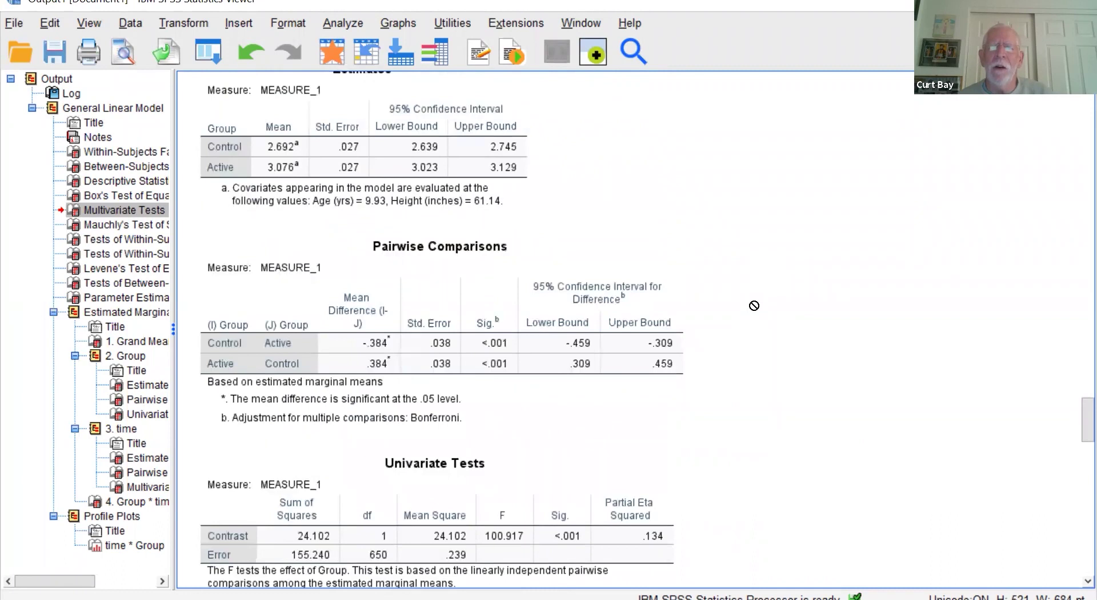
{"action": "scroll", "coordinate": [754, 304], "scroll_direction": "up", "scroll_amount": 7}
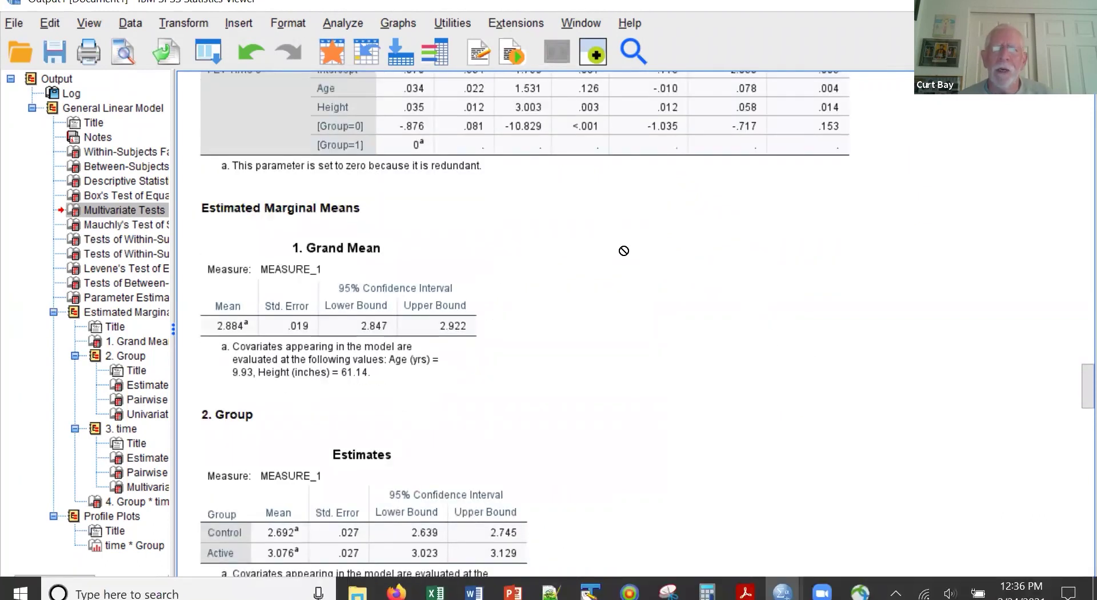
Step: Review the Parameter Estimates, within-subjects tests, Mauchly's, Box's and Levene's tests, and Between-Subjects Effects tables in the output
{"action": "scroll", "coordinate": [623, 248], "scroll_direction": "up", "scroll_amount": 7}
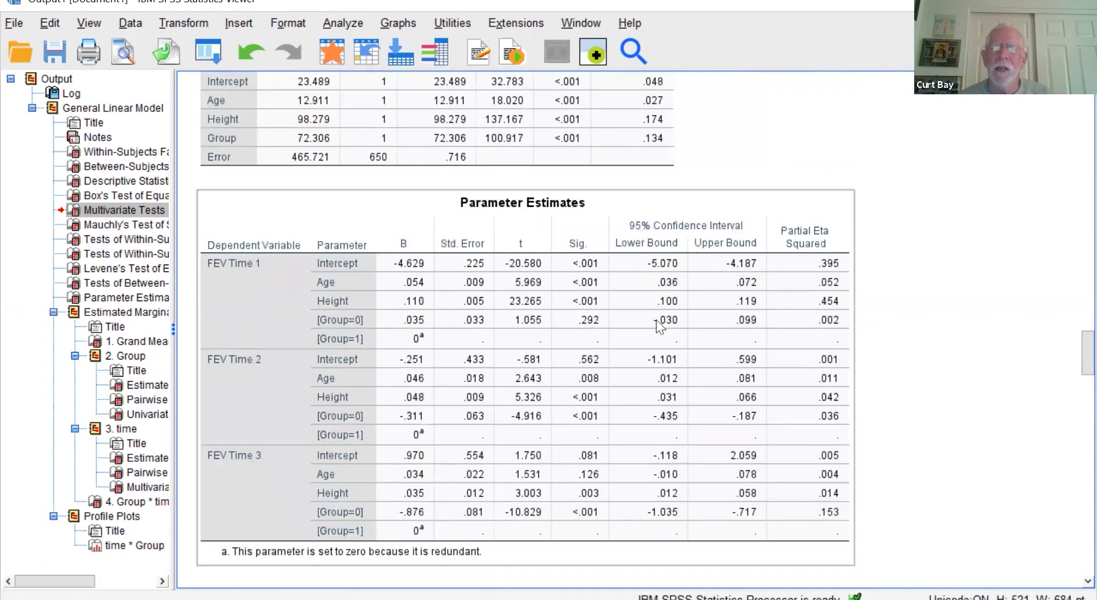
{"action": "left_click", "coordinate": [903, 255]}
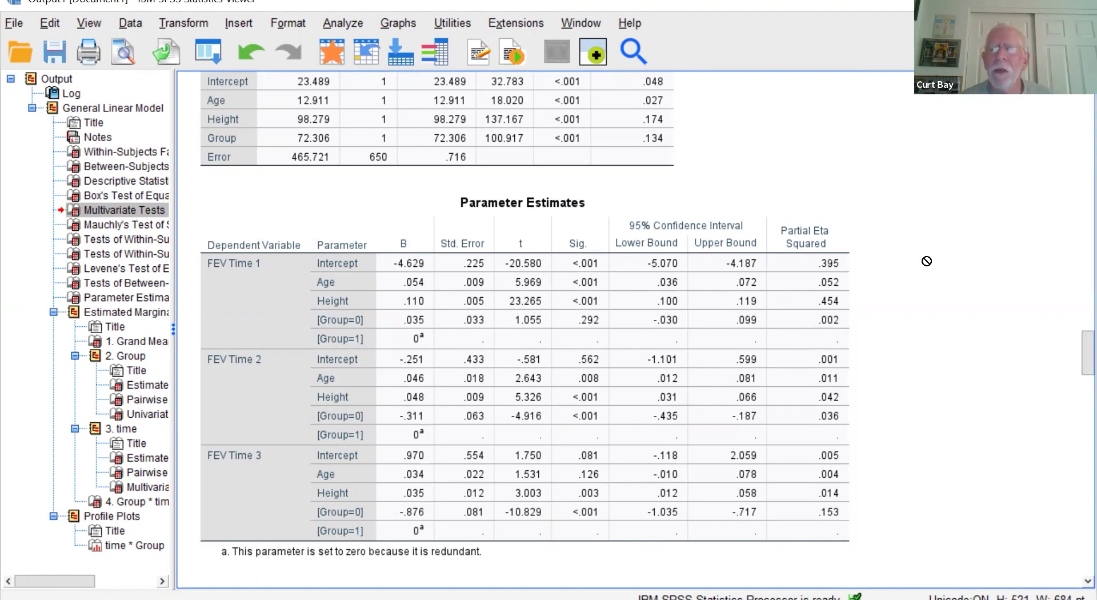
{"action": "scroll", "coordinate": [926, 261], "scroll_direction": "up", "scroll_amount": 1}
{"action": "scroll", "coordinate": [926, 261], "scroll_direction": "up", "scroll_amount": 10}
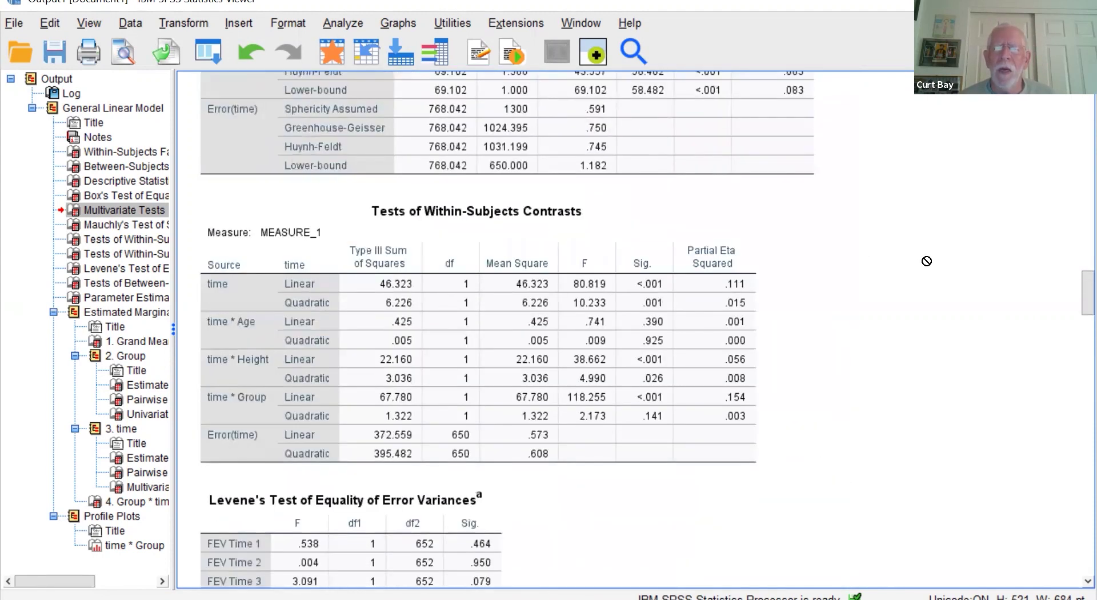
{"action": "scroll", "coordinate": [926, 261], "scroll_direction": "up", "scroll_amount": 15}
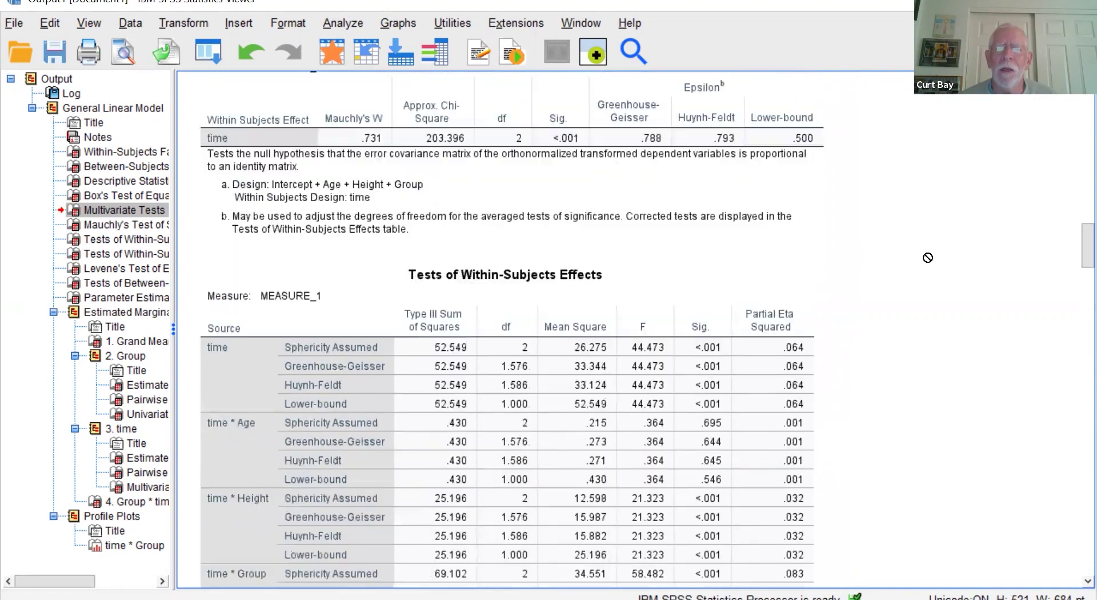
{"action": "scroll", "coordinate": [927, 257], "scroll_direction": "up", "scroll_amount": 6}
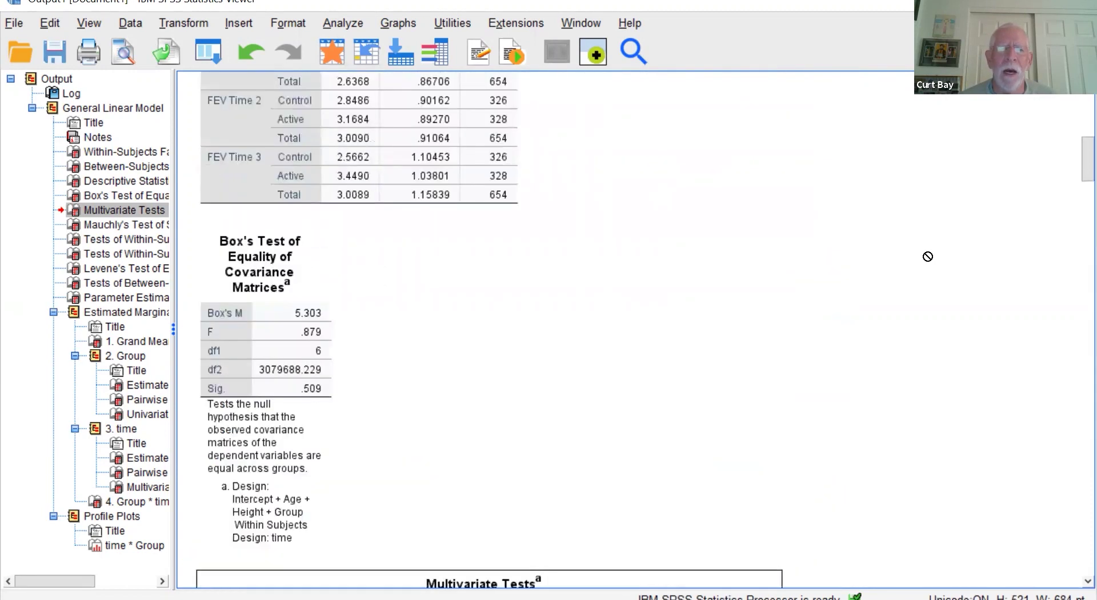
{"action": "scroll", "coordinate": [927, 257], "scroll_direction": "down", "scroll_amount": 15}
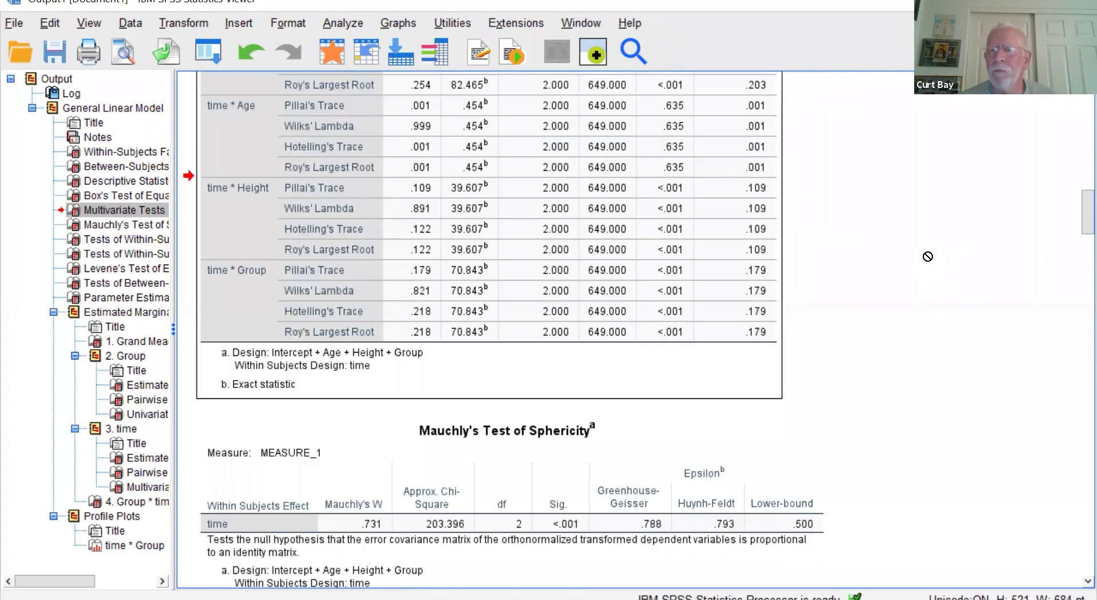
{"action": "scroll", "coordinate": [929, 252], "scroll_direction": "down", "scroll_amount": 10}
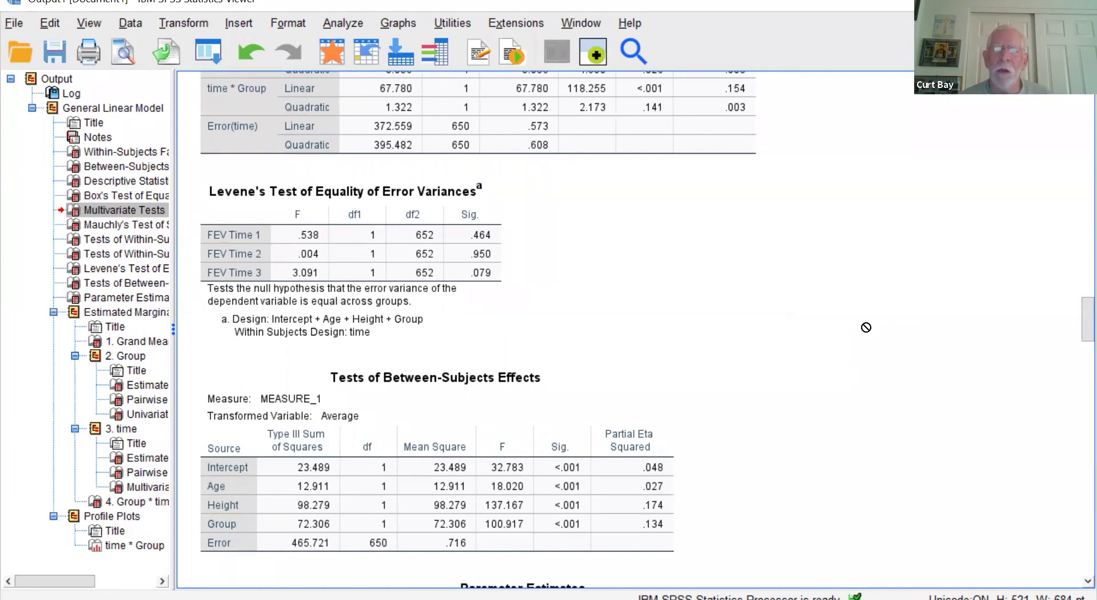
{"action": "scroll", "coordinate": [866, 327], "scroll_direction": "up", "scroll_amount": 10}
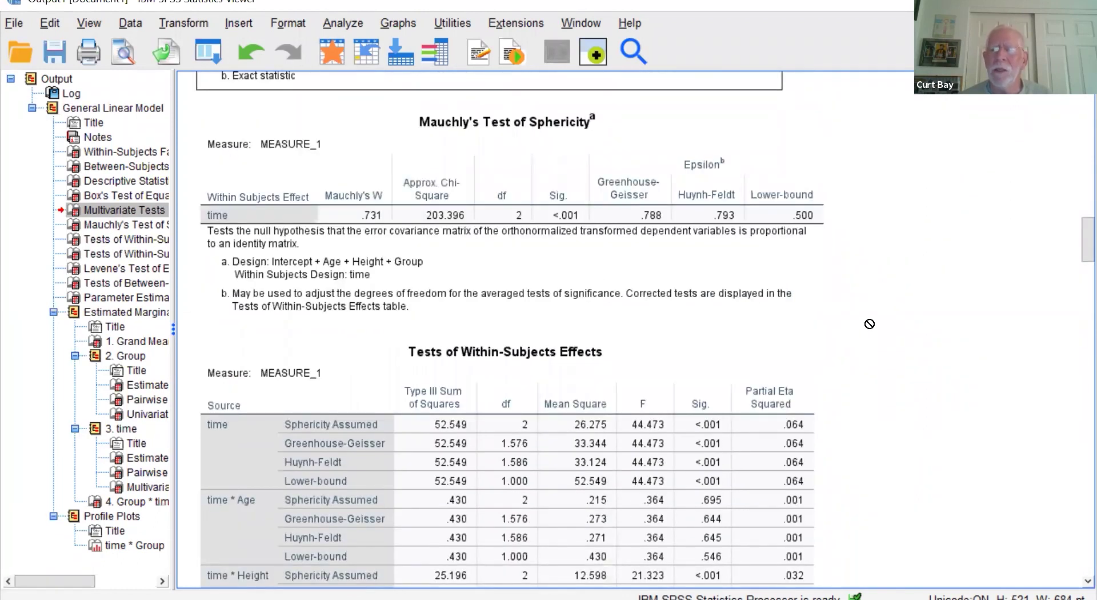
{"action": "scroll", "coordinate": [868, 324], "scroll_direction": "down", "scroll_amount": 5}
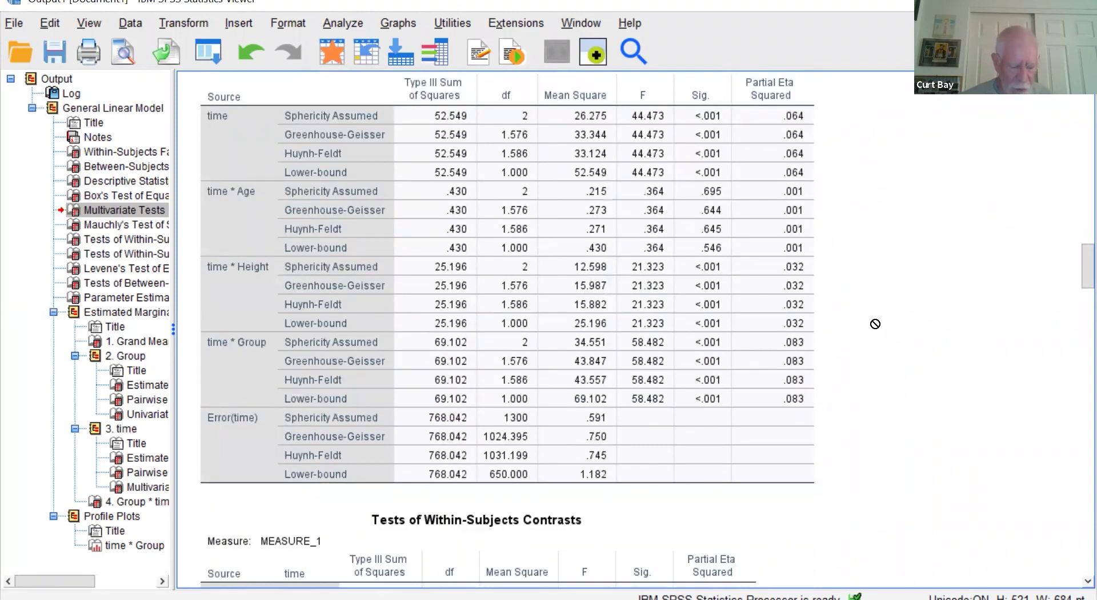
Step: Delete all results from the output document and switch to the RMANOVA.sav data
{"action": "key", "text": "ctrl+a"}
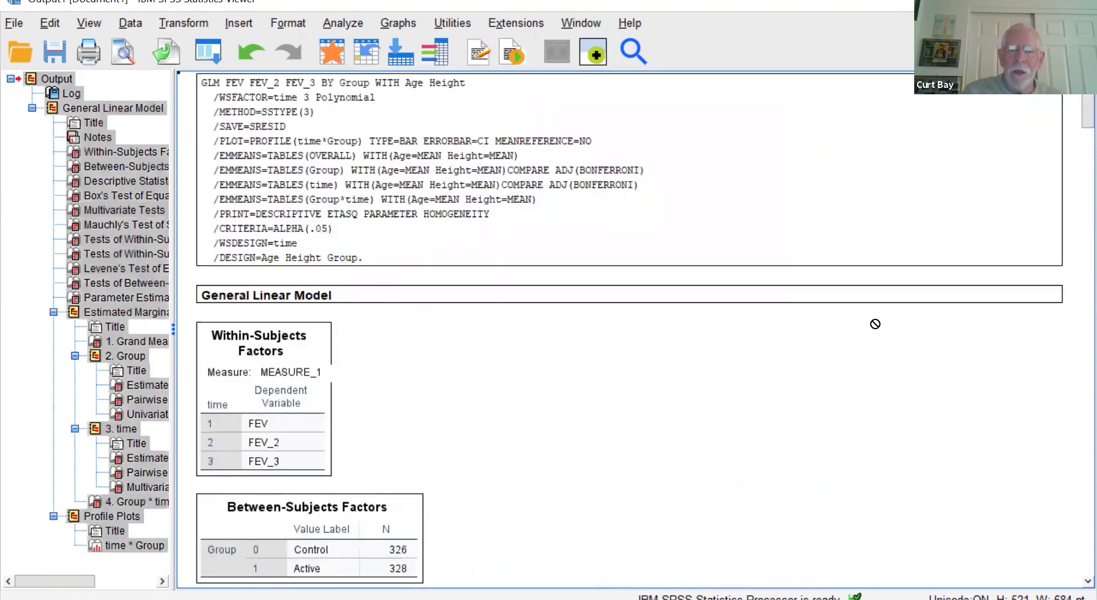
{"action": "key", "text": "Delete"}
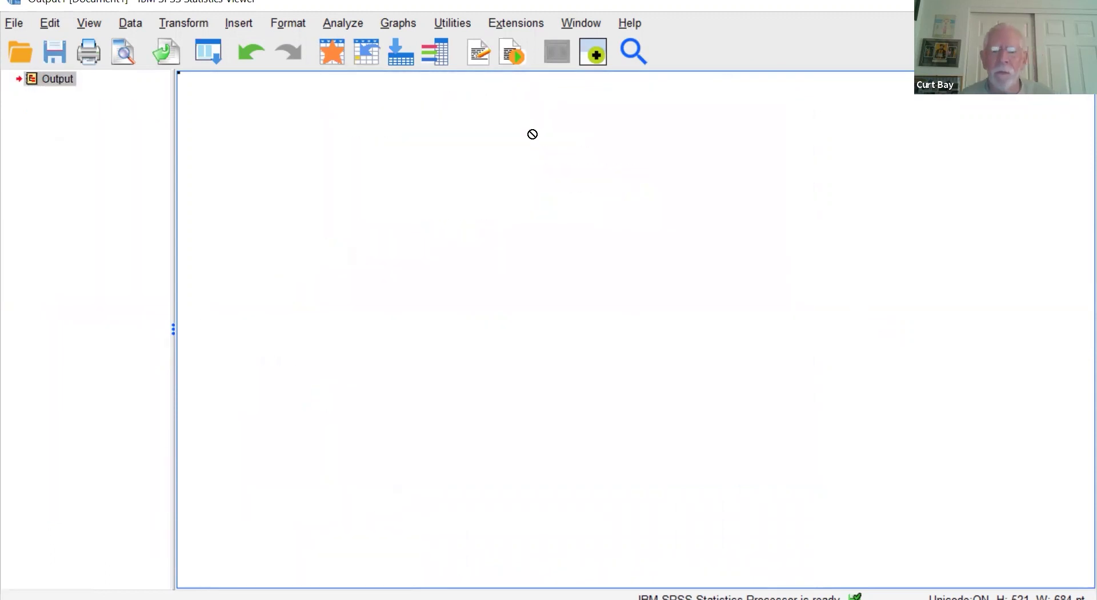
{"action": "left_click", "coordinate": [332, 50]}
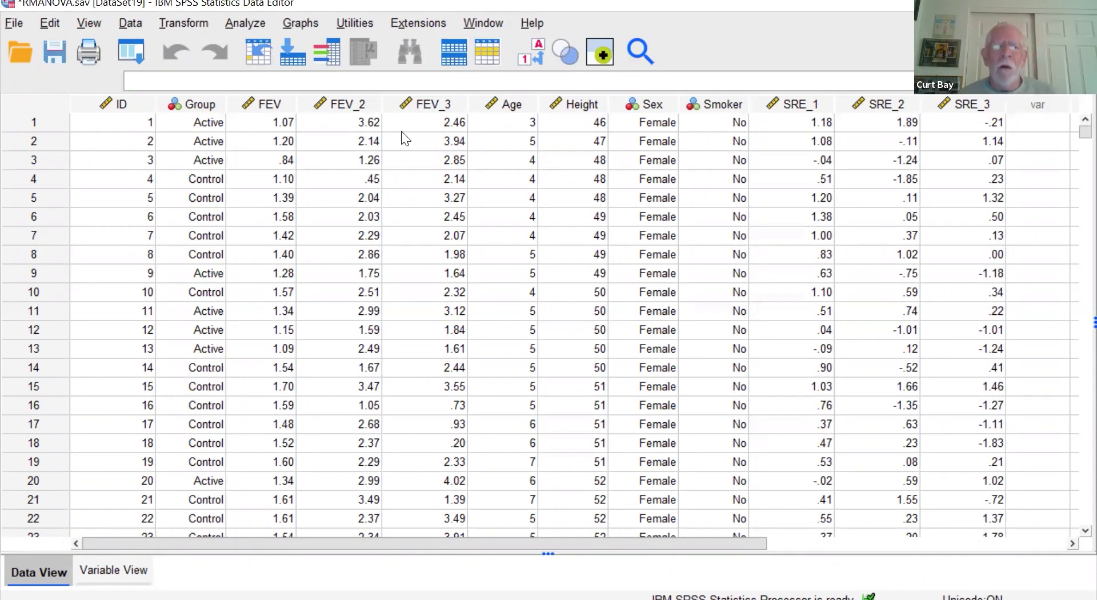
Step: Check the last and first cases in the ID column, and inspect FEV, FEV_2 and FEV_3 for case 1
{"action": "left_click", "coordinate": [142, 122]}
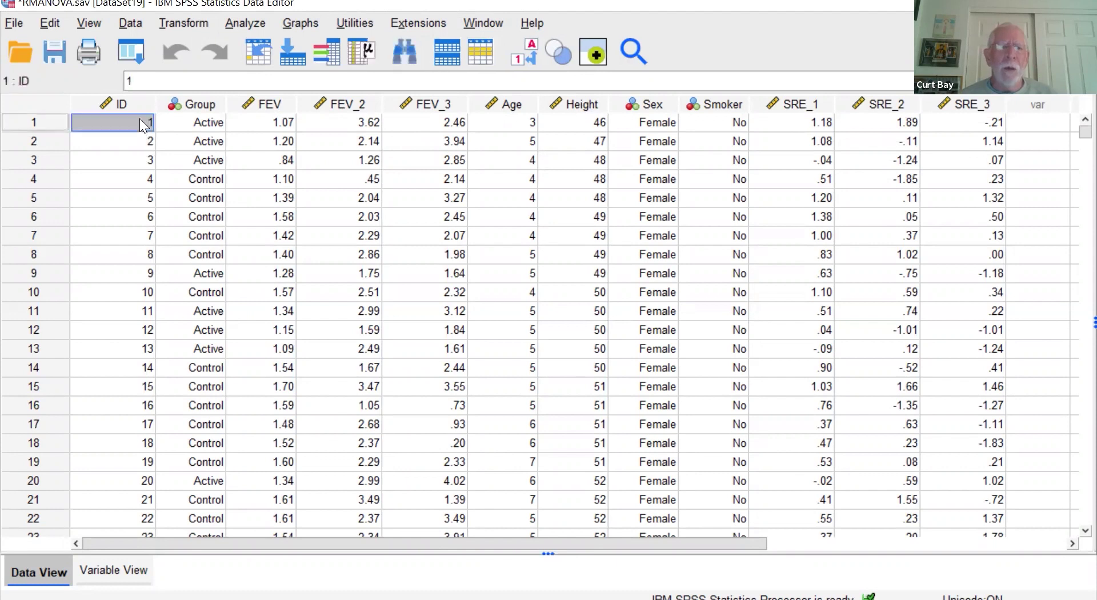
{"action": "key", "text": "ctrl+Down"}
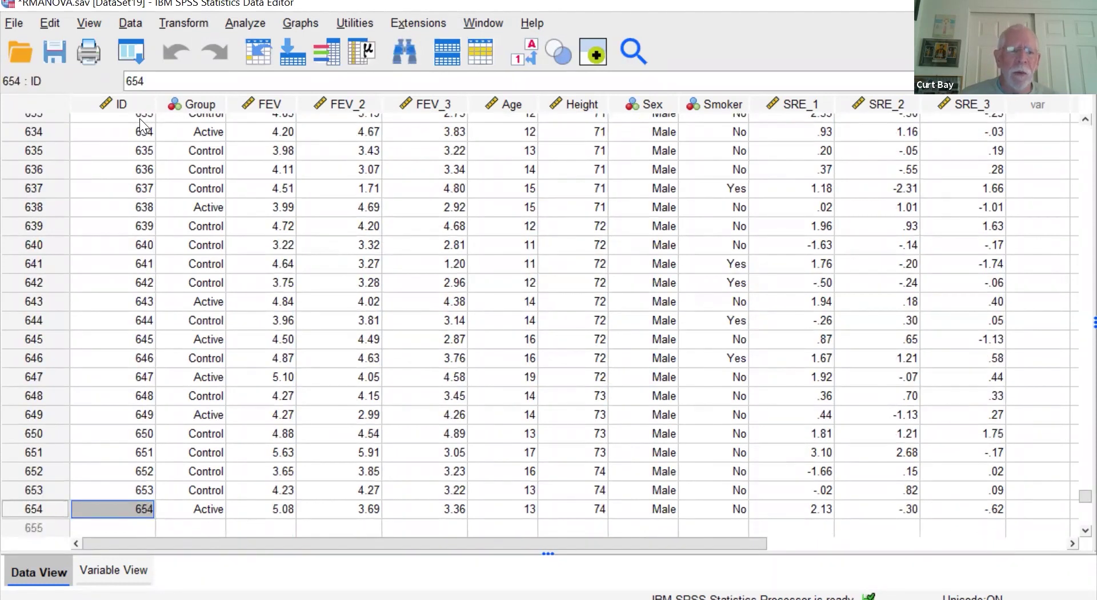
{"action": "key", "text": "ctrl+Up"}
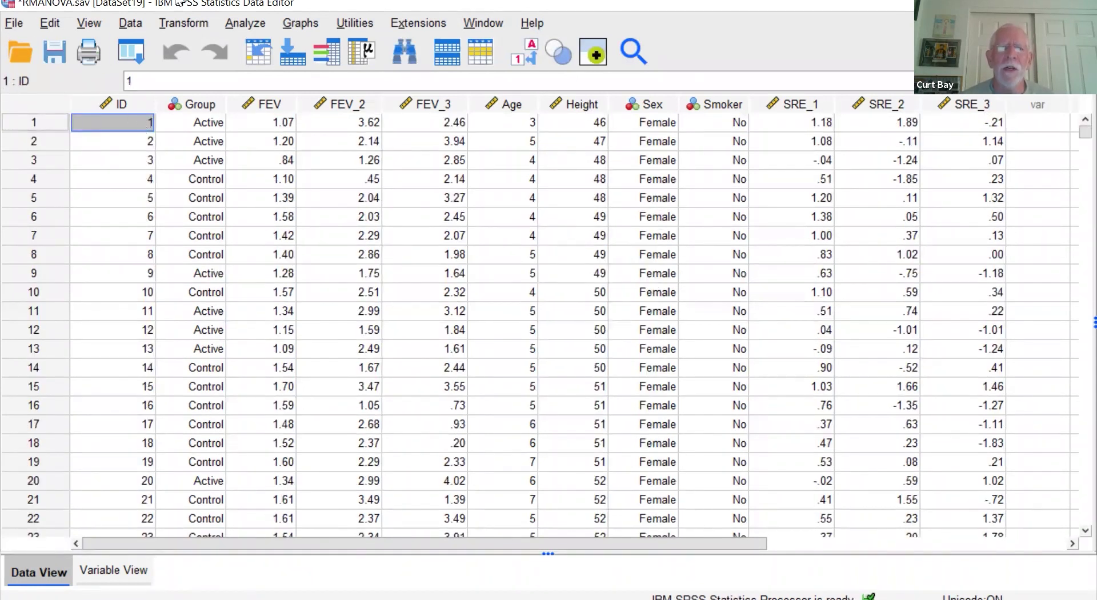
{"action": "left_click", "coordinate": [278, 125]}
{"action": "left_click", "coordinate": [353, 122]}
{"action": "left_click", "coordinate": [424, 118]}
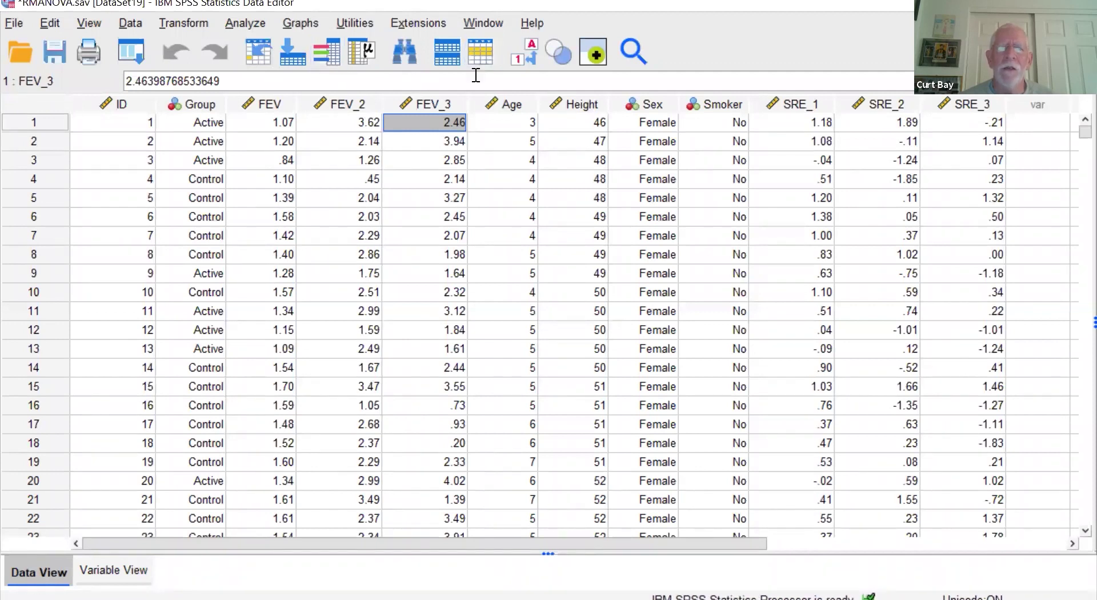
Step: Open the Restructure Data Wizard, saving the dataset on the way, view its restructuring options, and cancel it
{"action": "left_click", "coordinate": [137, 22]}
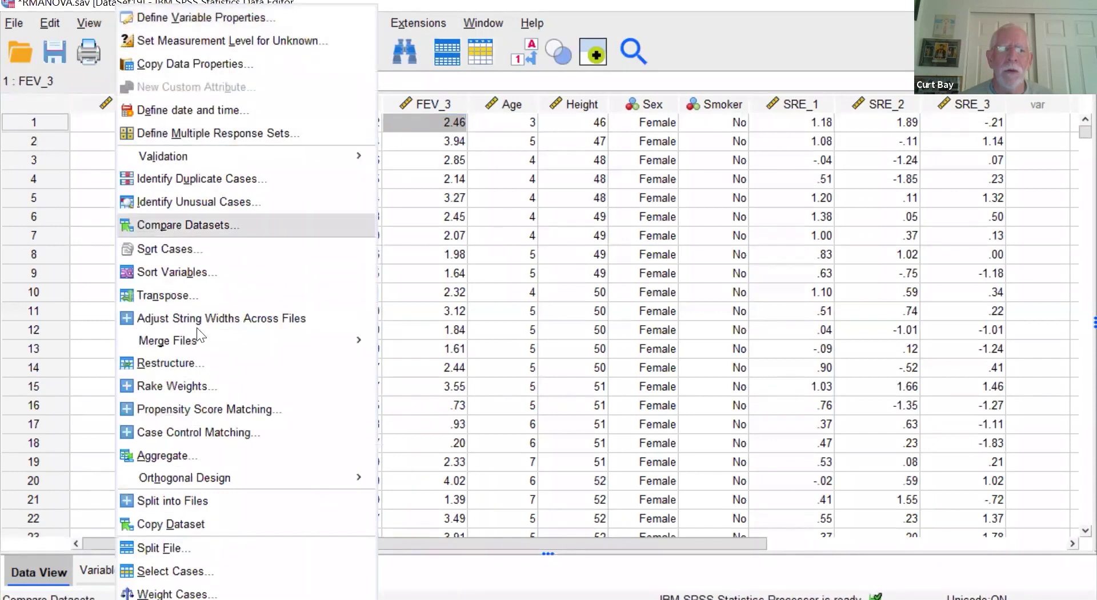
{"action": "left_click", "coordinate": [210, 358]}
{"action": "left_click", "coordinate": [504, 348]}
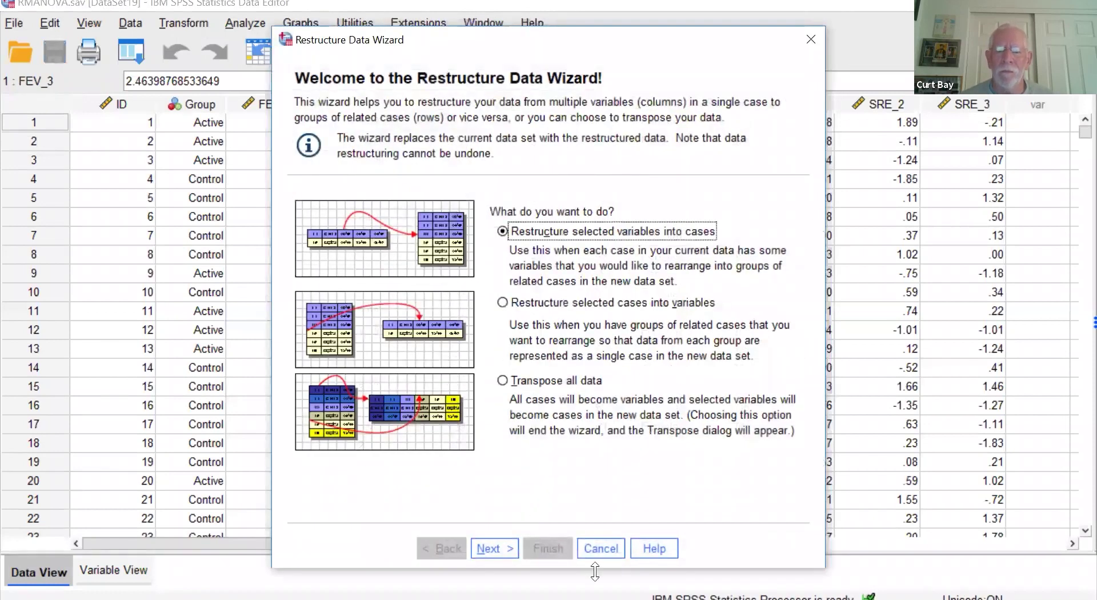
{"action": "left_click", "coordinate": [610, 547]}
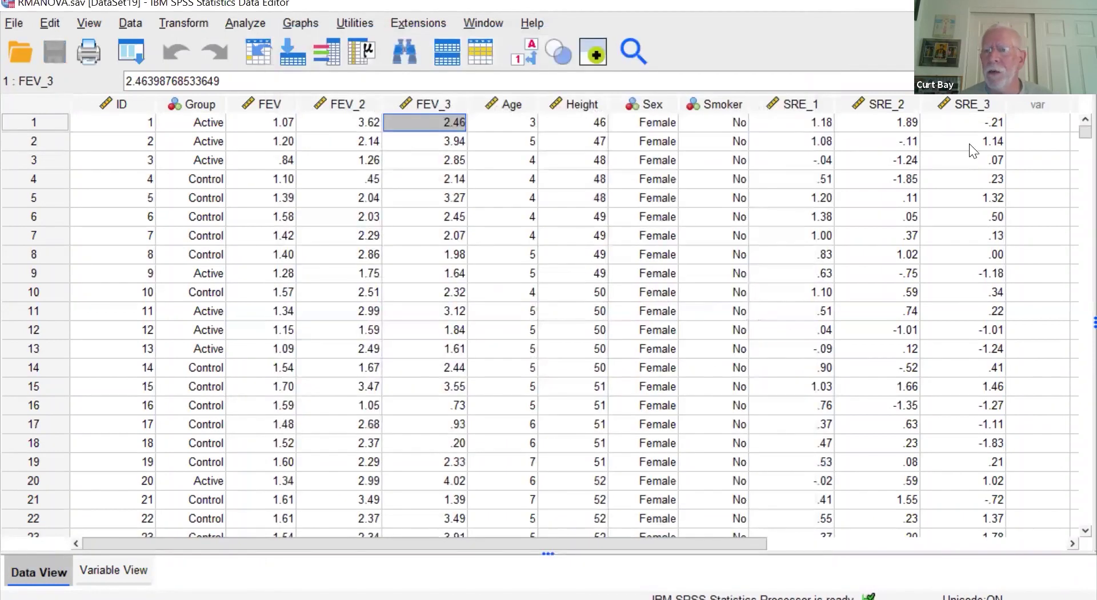
Step: Create a simple boxplot of Studentized Residual for FEV with Age (yrs) on the category axis, using summaries for groups of cases
{"action": "scroll", "coordinate": [812, 128], "scroll_direction": "down", "scroll_amount": 1}
{"action": "scroll", "coordinate": [812, 129], "scroll_direction": "up", "scroll_amount": 1}
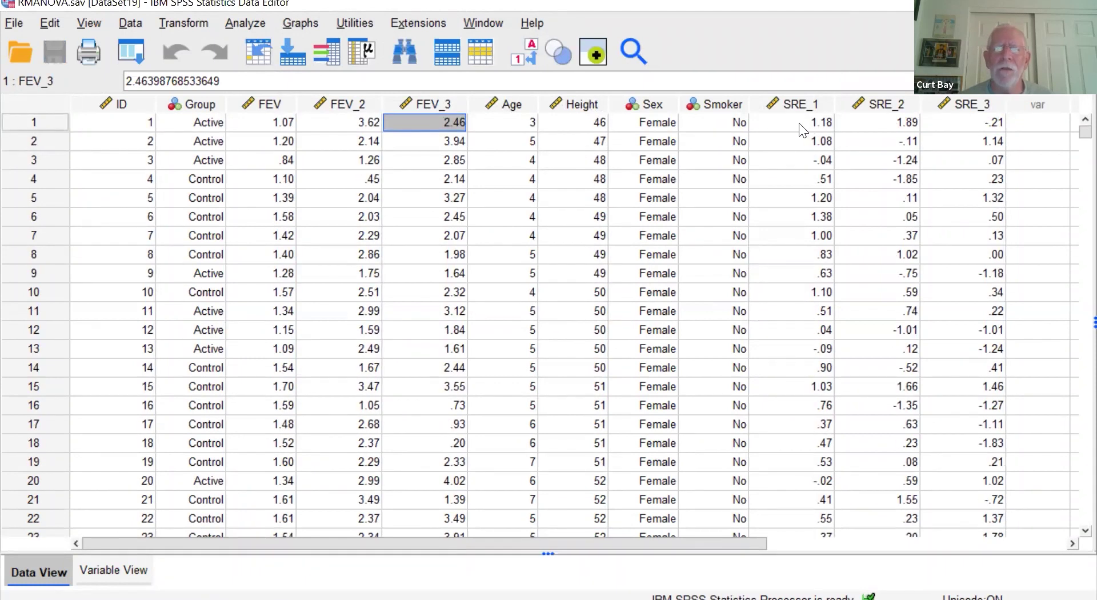
{"action": "left_click", "coordinate": [315, 18]}
{"action": "mouse_move", "coordinate": [374, 163]}
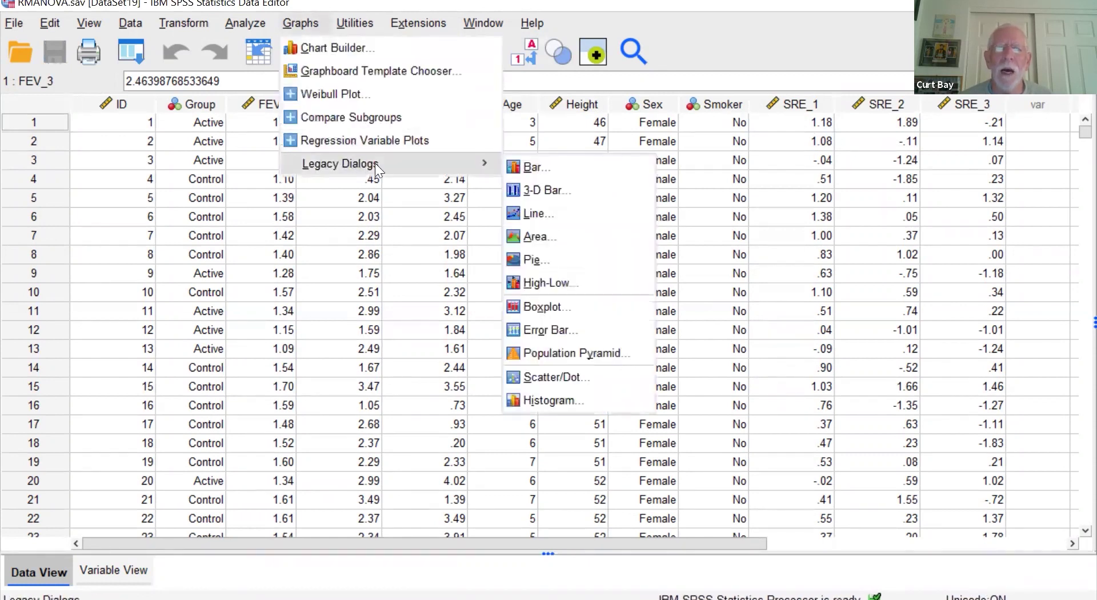
{"action": "left_click", "coordinate": [571, 299]}
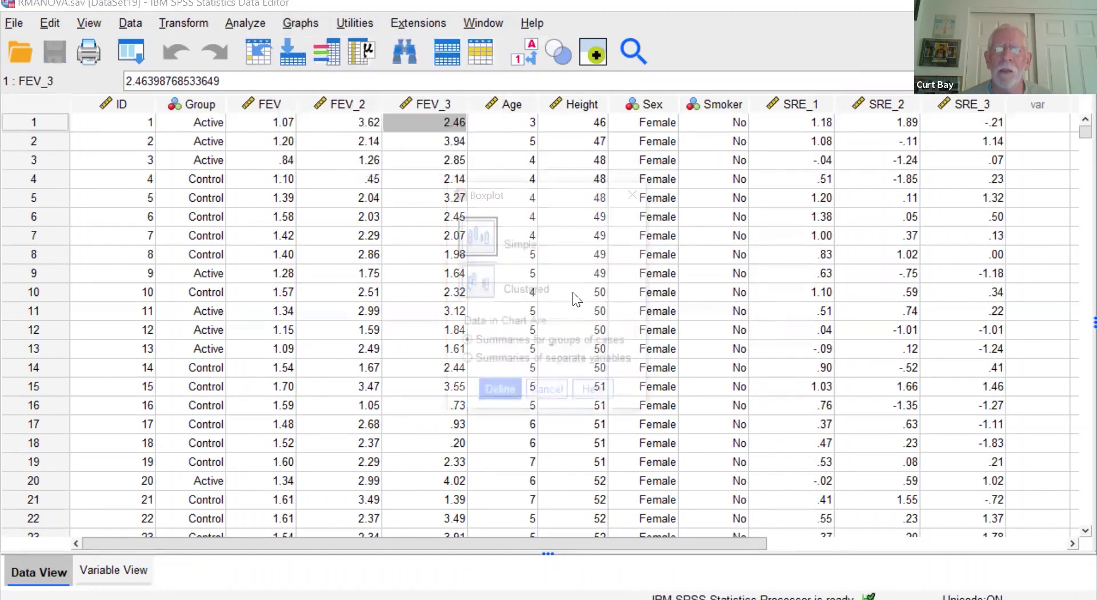
{"action": "left_click", "coordinate": [495, 239]}
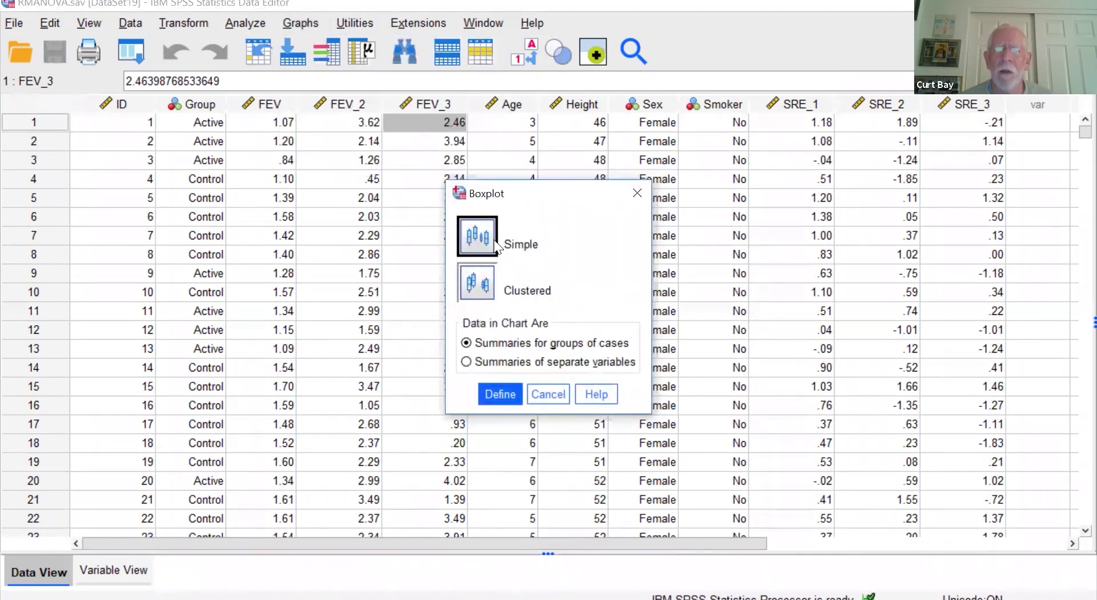
{"action": "left_click", "coordinate": [500, 394]}
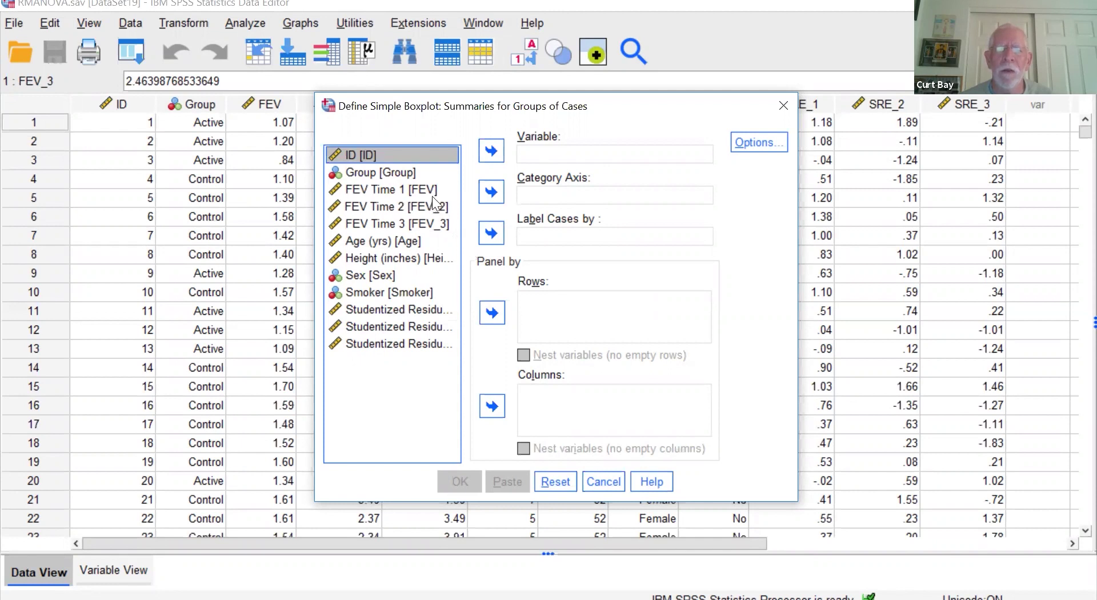
{"action": "left_click", "coordinate": [406, 310]}
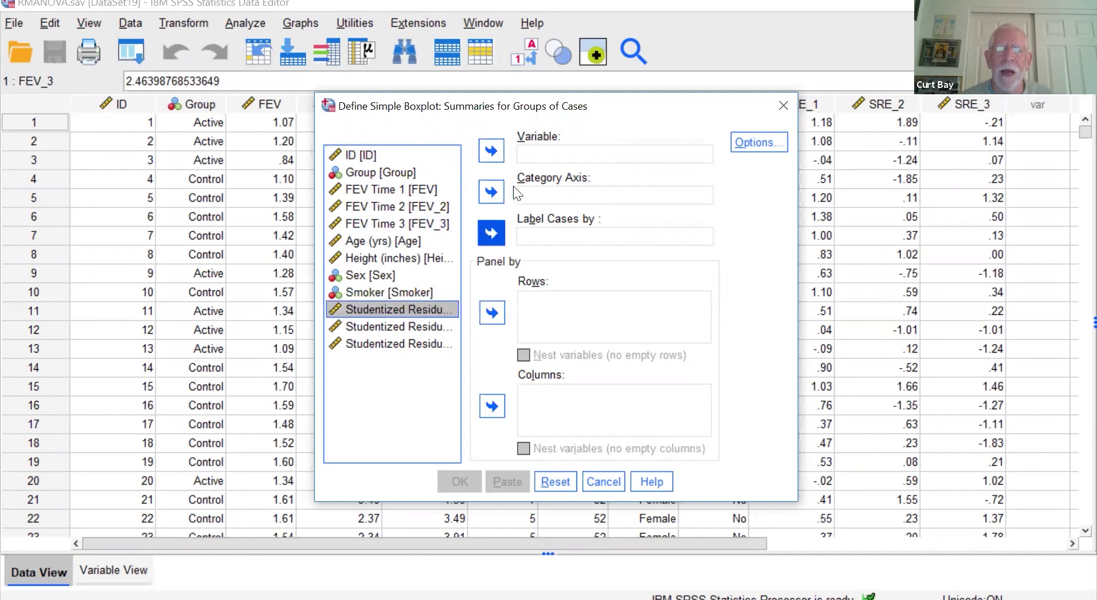
{"action": "left_click", "coordinate": [491, 151]}
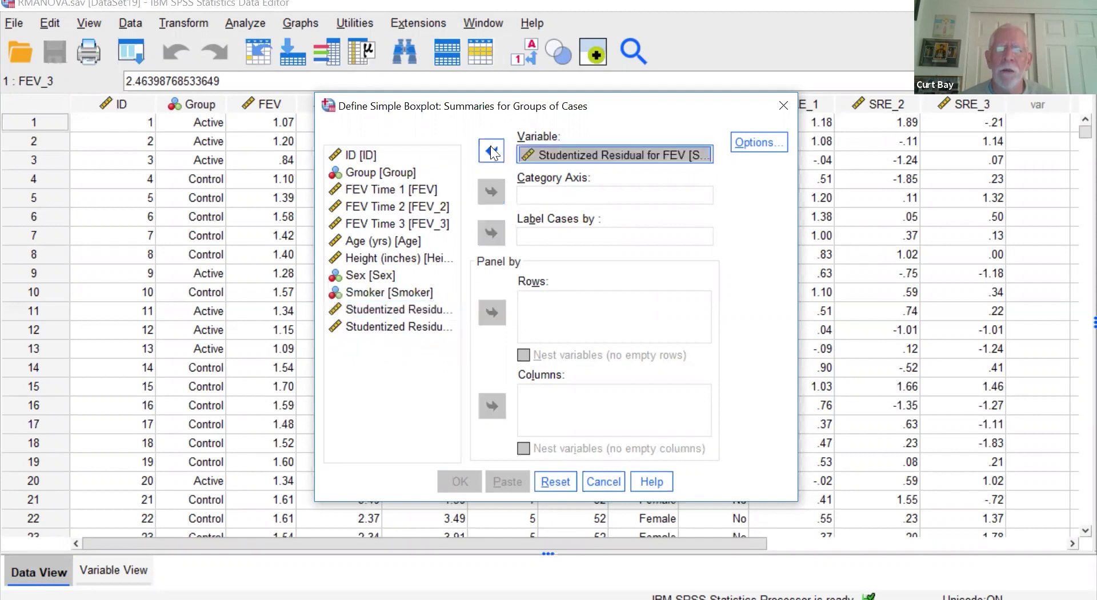
{"action": "left_click", "coordinate": [404, 238]}
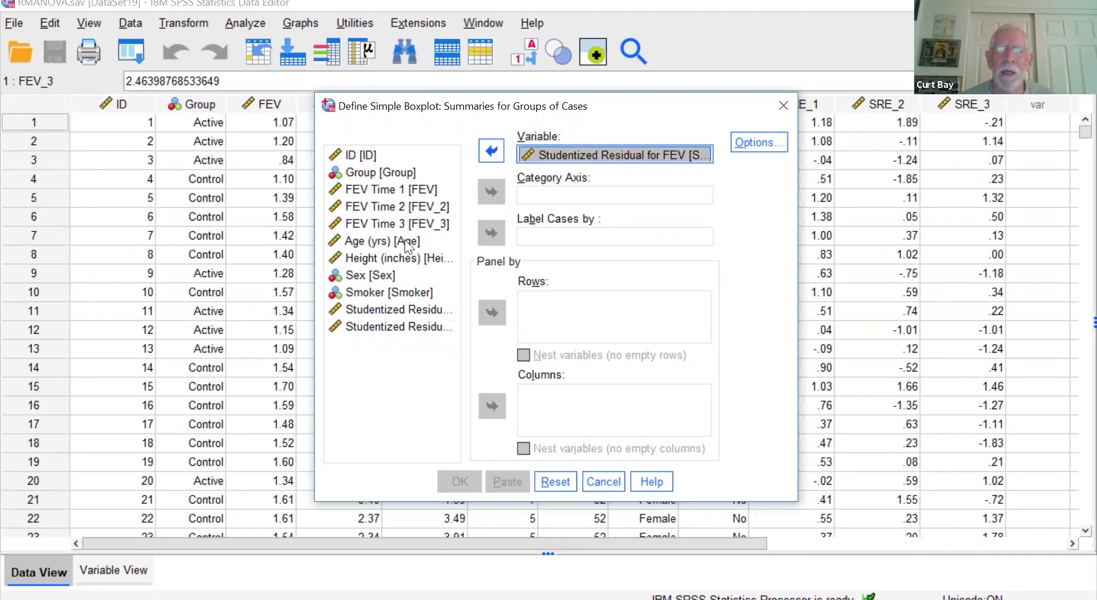
{"action": "left_click", "coordinate": [498, 193]}
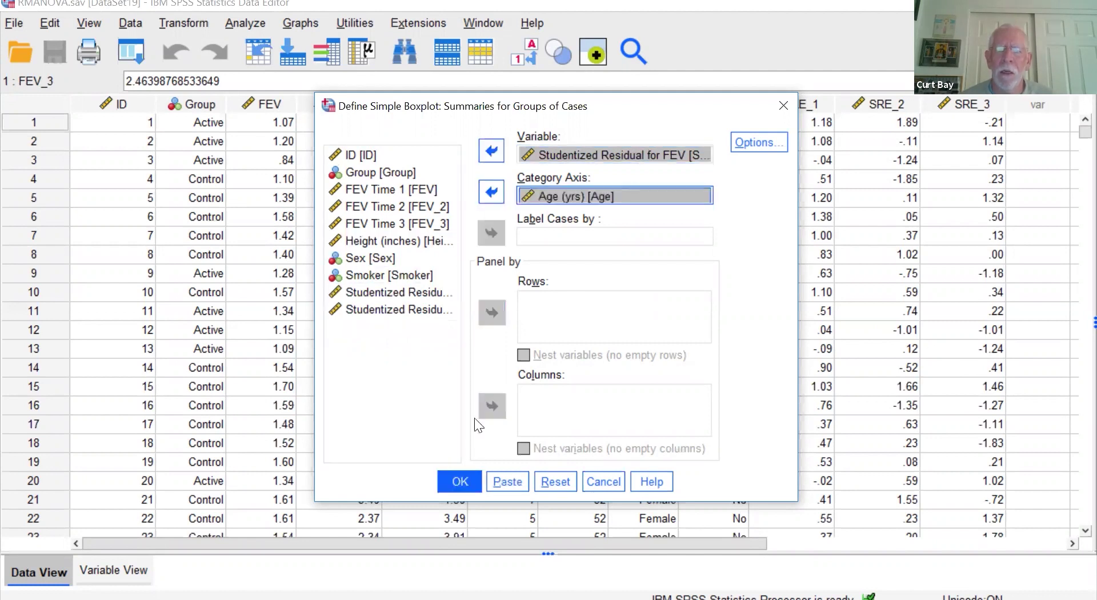
{"action": "left_click", "coordinate": [460, 480]}
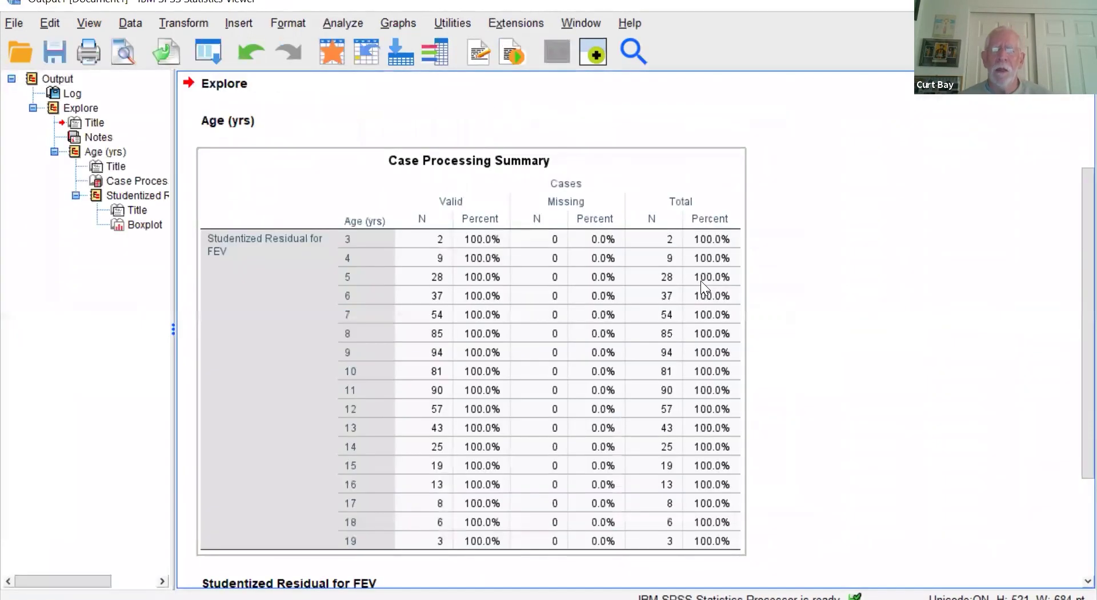
Step: Examine the spread and outliers of the Studentized Residual for FEV across ages in the boxplot
{"action": "left_click", "coordinate": [891, 396]}
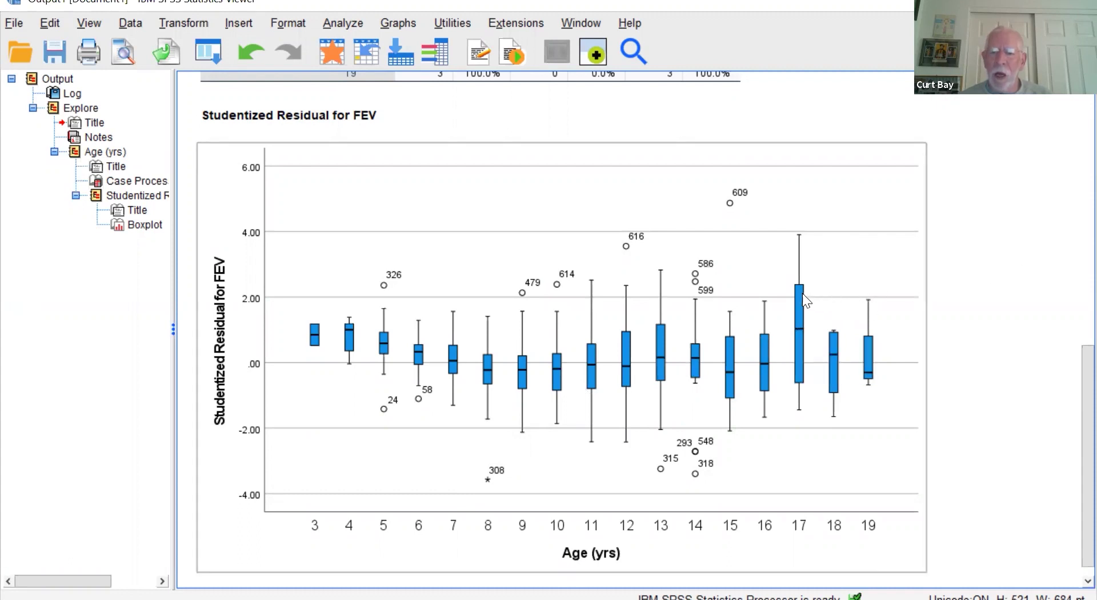
{"action": "left_click_drag", "start_coordinate": [806, 331], "coordinate": [867, 222]}
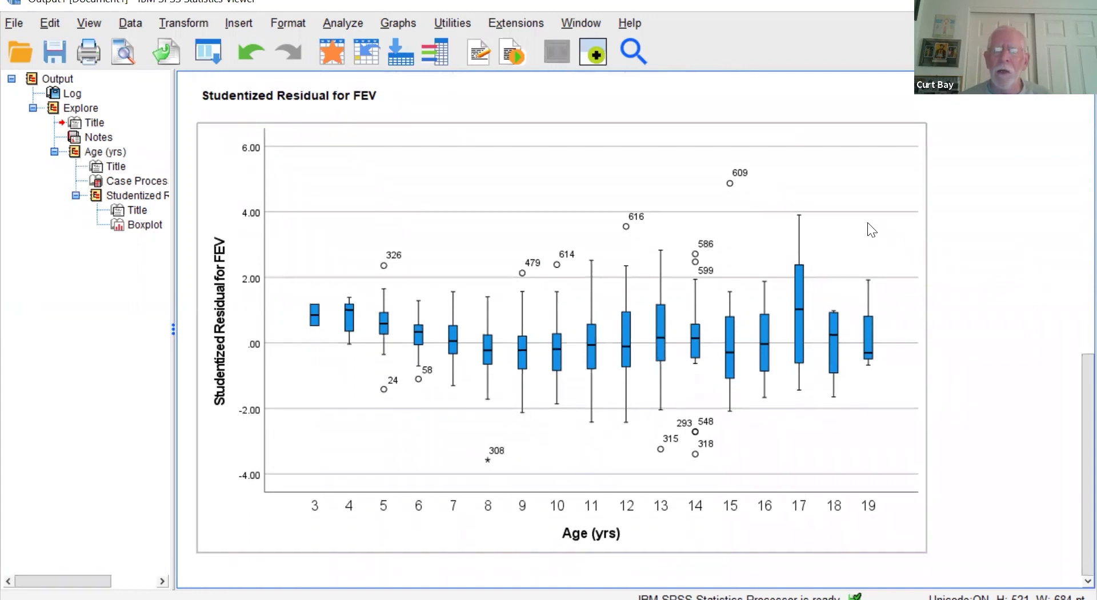
{"action": "left_click_drag", "start_coordinate": [926, 280], "coordinate": [433, 36]}
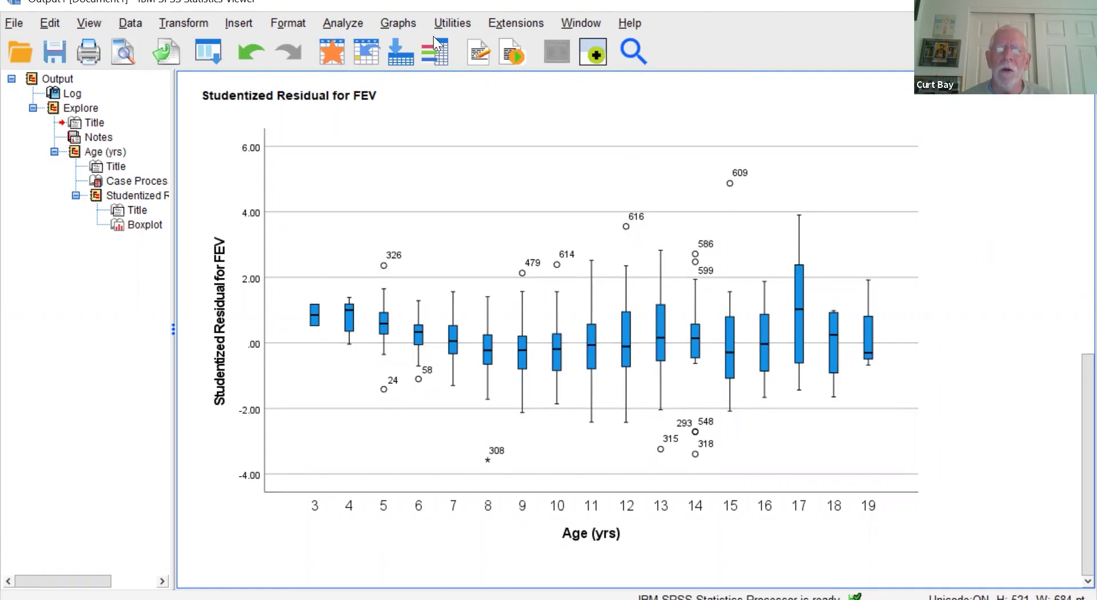
Step: Create a simple boxplot of Studentized Residual for FEV_2 with Age (yrs) on the category axis, using summaries for groups of cases
{"action": "left_click", "coordinate": [393, 22]}
{"action": "mouse_move", "coordinate": [438, 164]}
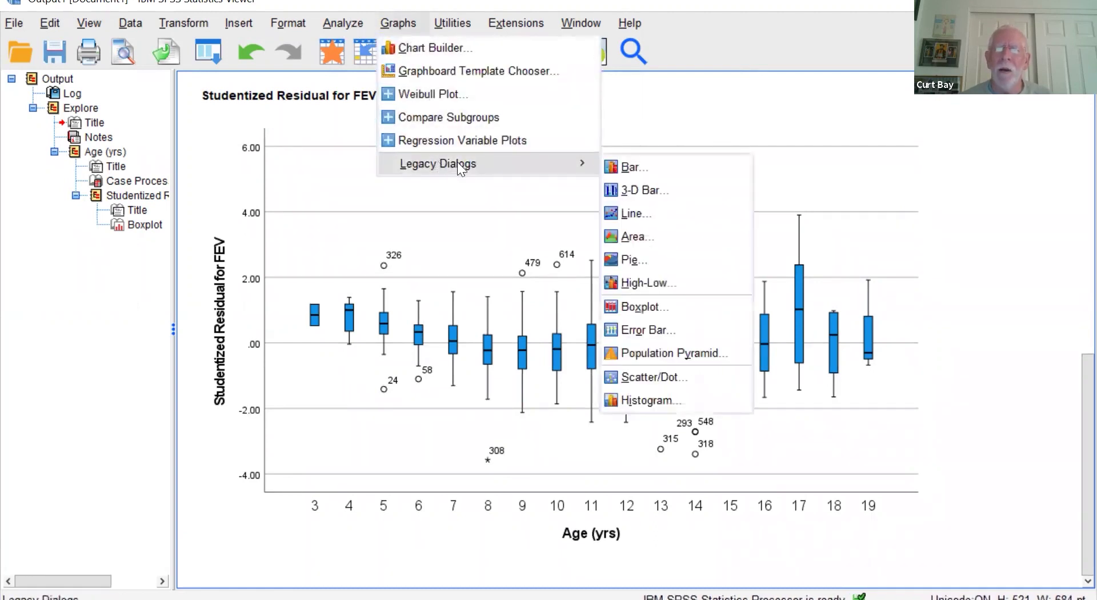
{"action": "left_click", "coordinate": [648, 304]}
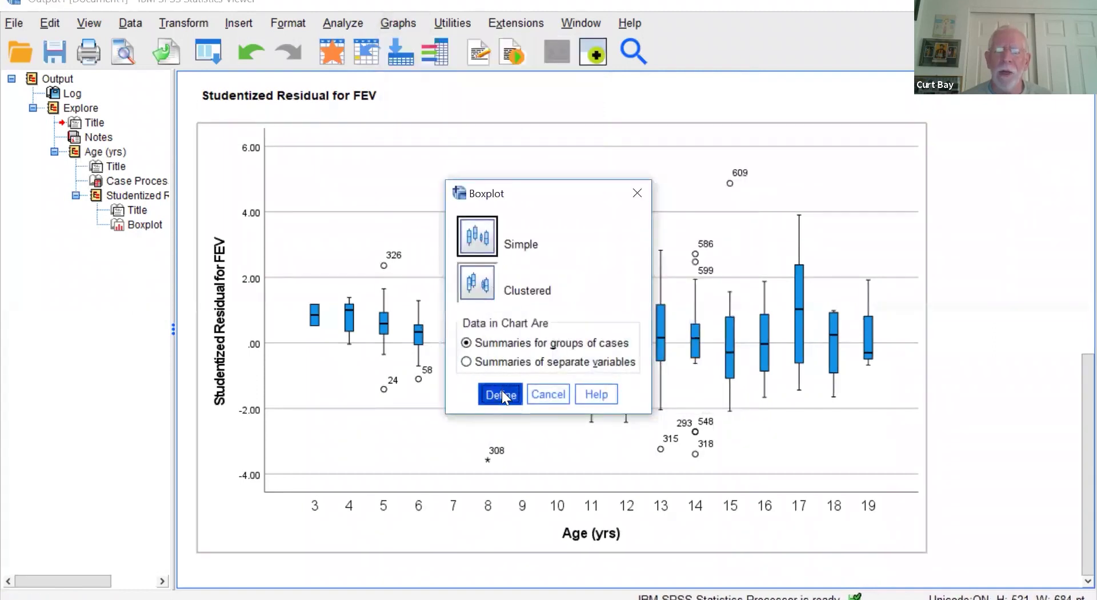
{"action": "left_click", "coordinate": [502, 389]}
{"action": "left_click", "coordinate": [542, 151]}
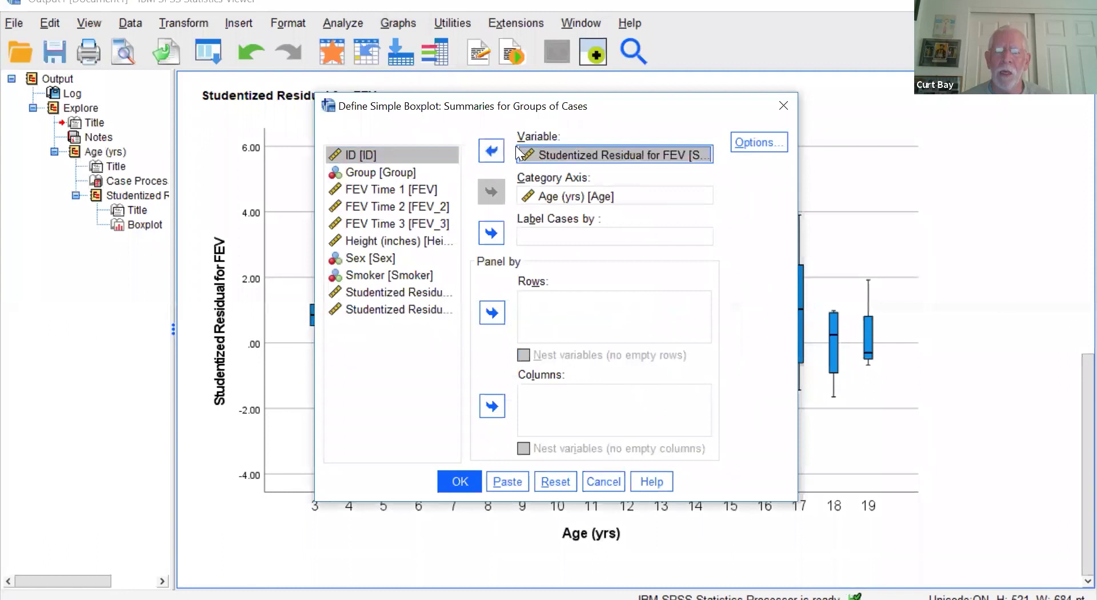
{"action": "left_click", "coordinate": [497, 153]}
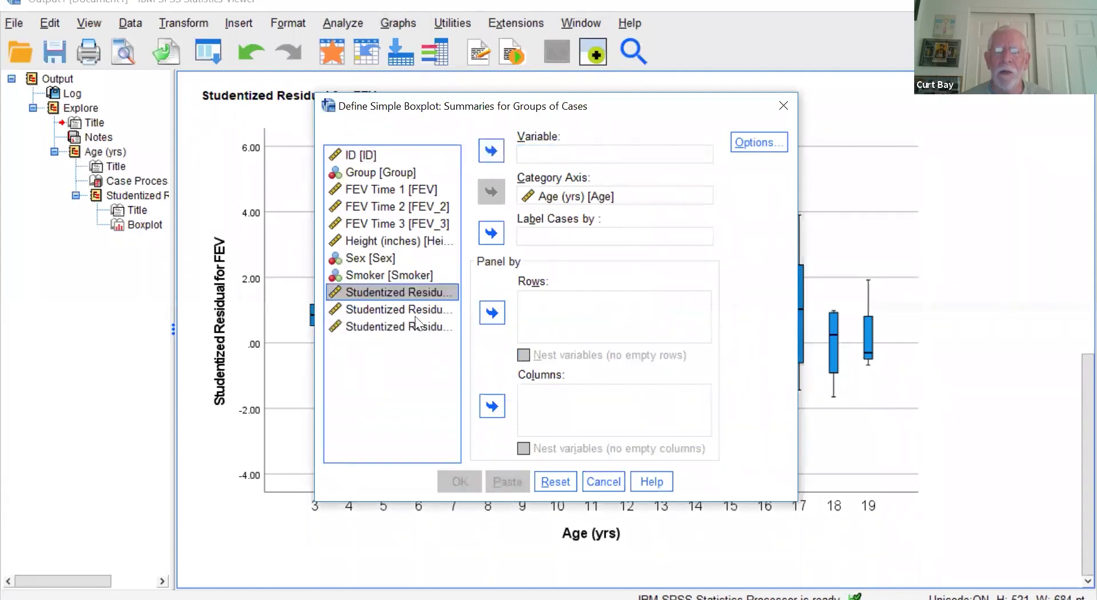
{"action": "left_click", "coordinate": [426, 311]}
{"action": "left_click", "coordinate": [496, 156]}
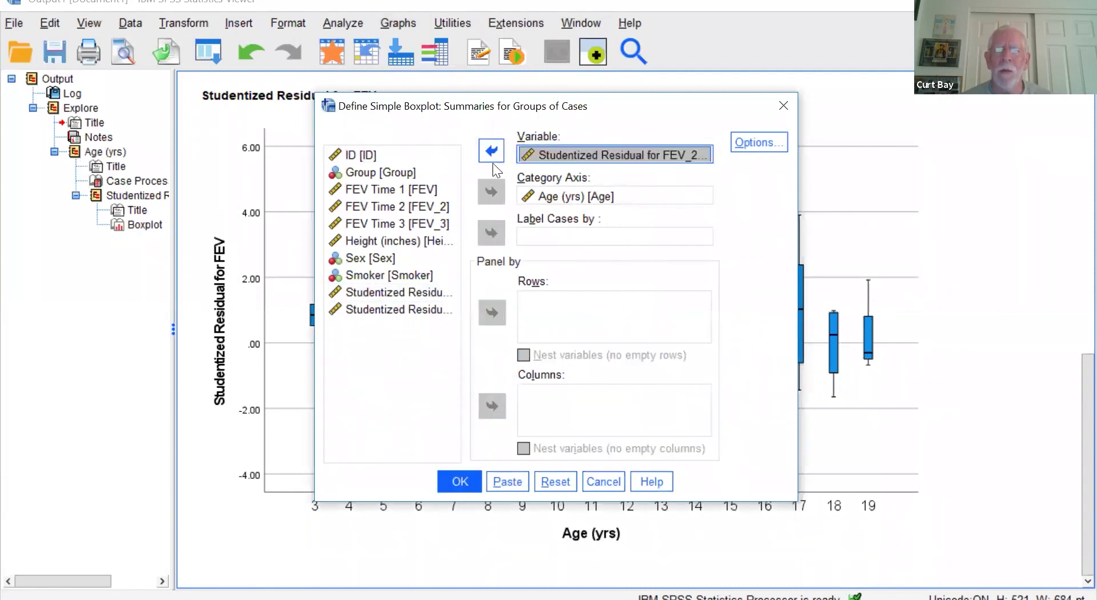
{"action": "left_click", "coordinate": [460, 482]}
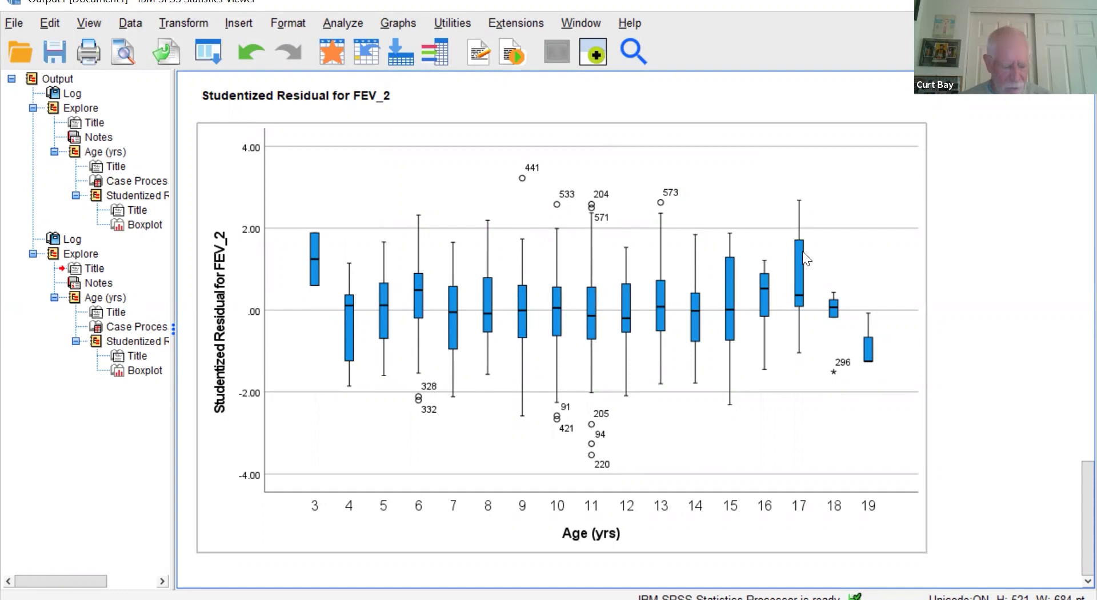
Step: Delete all the output in the Viewer and return to the RMANOVA.sav dataset
{"action": "key", "text": "ctrl+a"}
{"action": "key", "text": "Delete"}
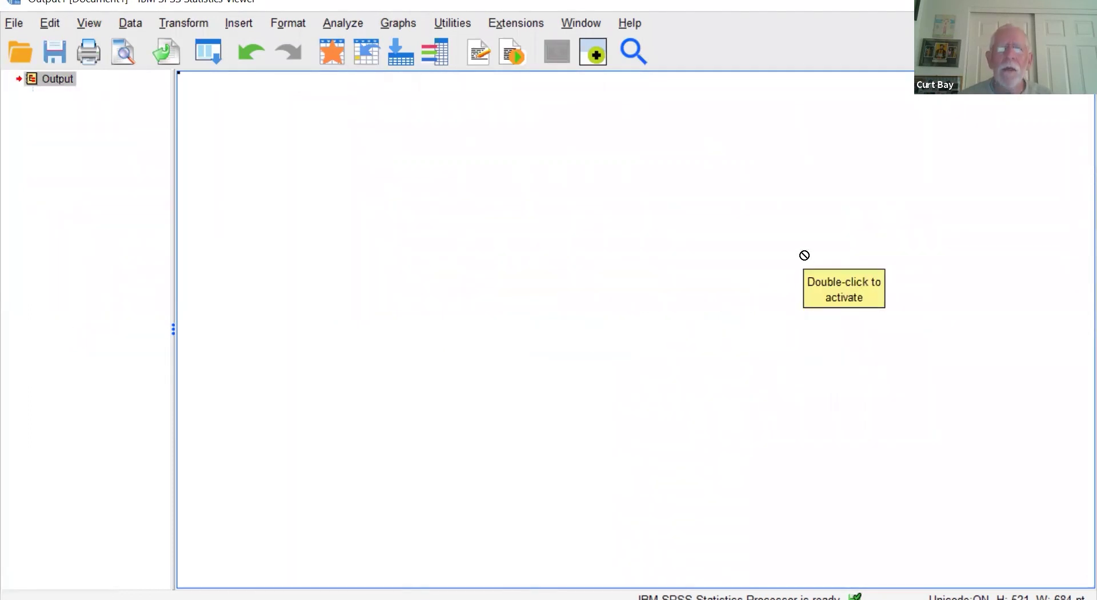
{"action": "left_click", "coordinate": [329, 46]}
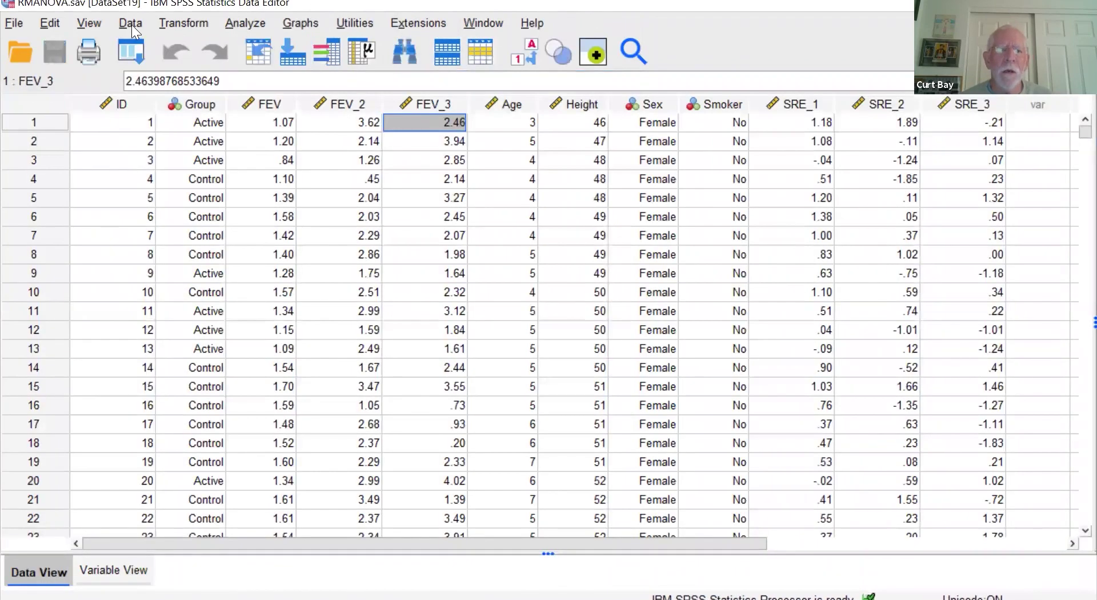
Step: Start the Restructure Data Wizard to restructure selected variables into cases with one variable group
{"action": "left_click", "coordinate": [131, 23]}
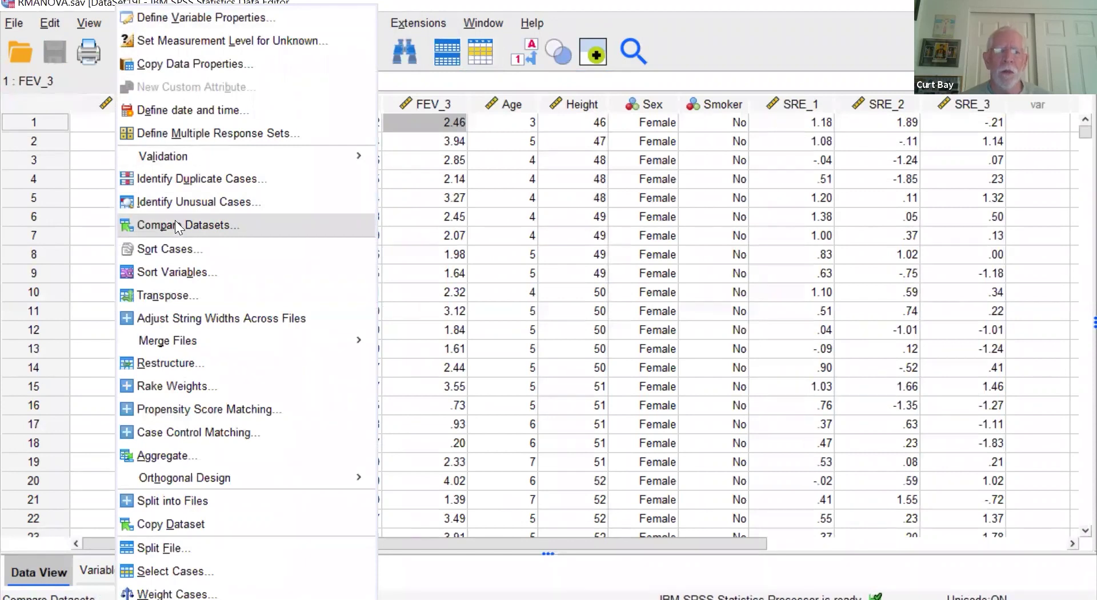
{"action": "left_click", "coordinate": [206, 362]}
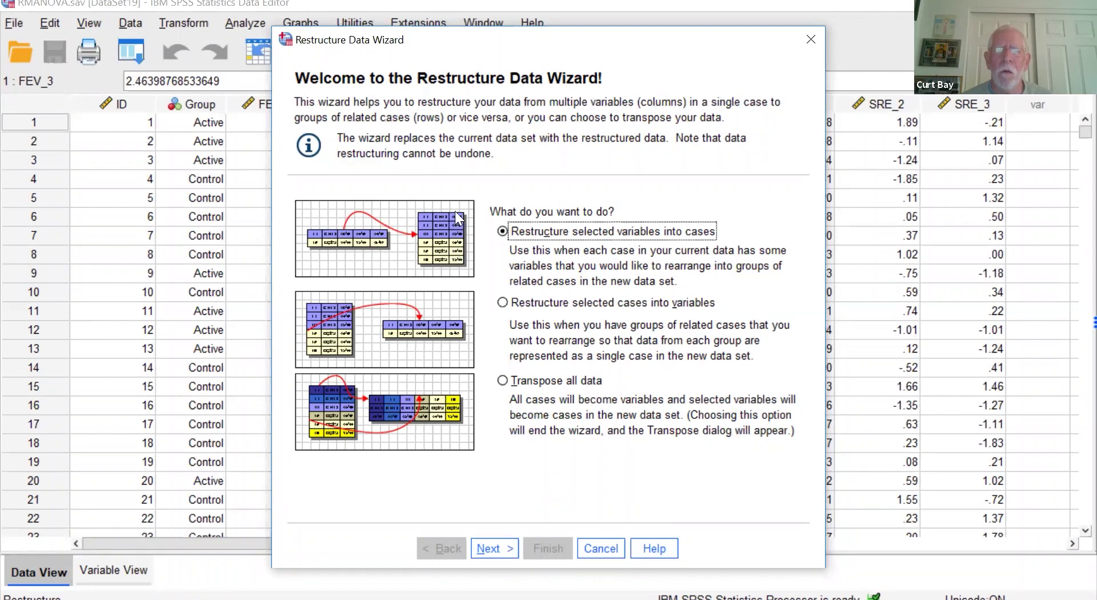
{"action": "left_click", "coordinate": [488, 547]}
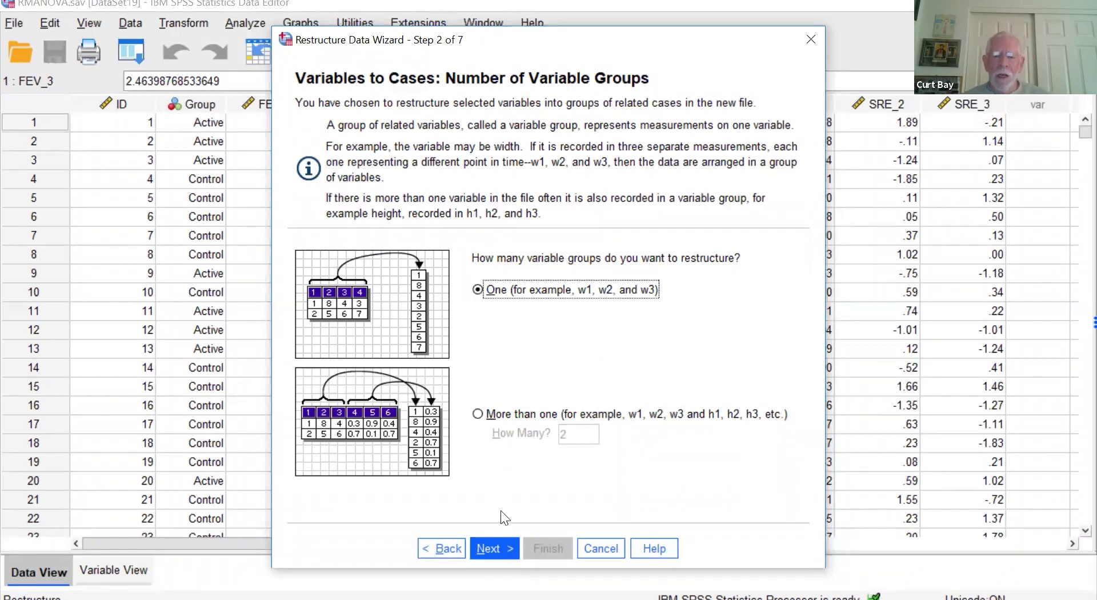
{"action": "left_click", "coordinate": [492, 541]}
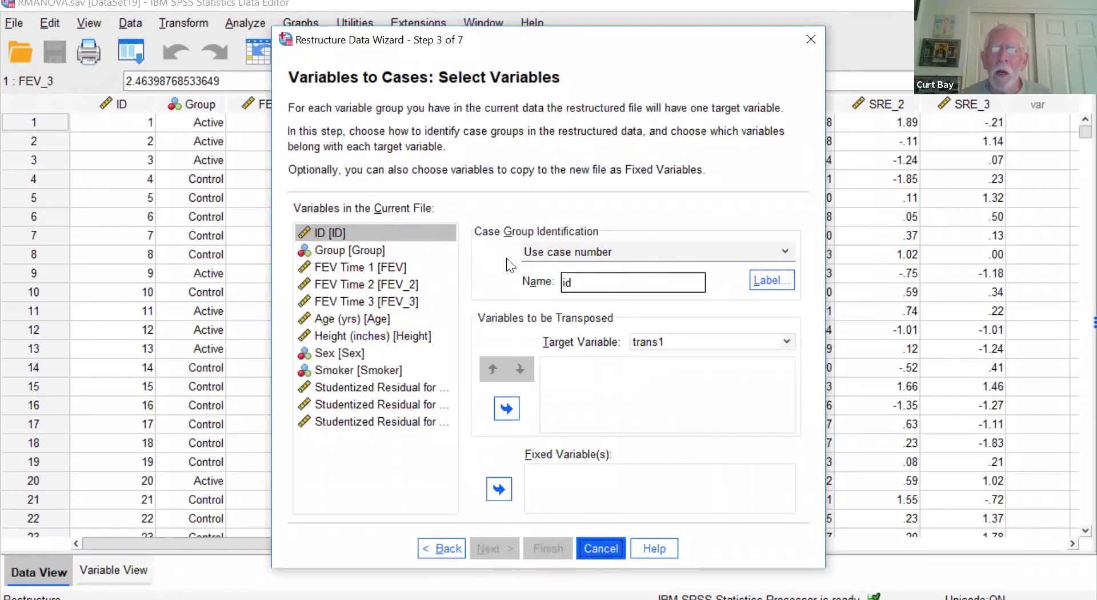
Step: Set the case group identification to use the selected variable ID
{"action": "left_click", "coordinate": [546, 252]}
{"action": "left_click", "coordinate": [545, 286]}
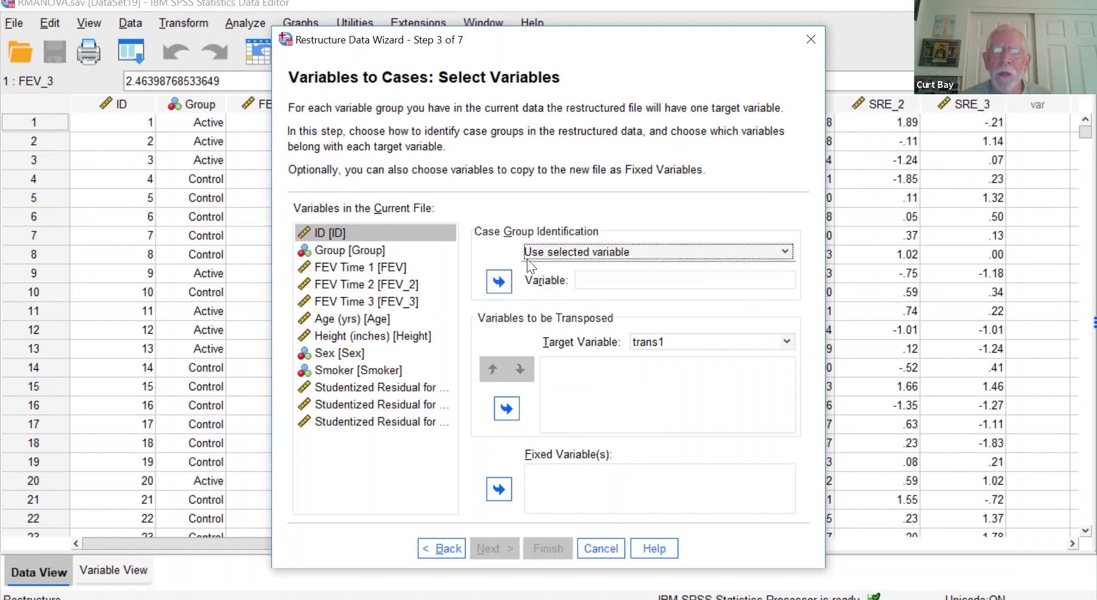
{"action": "left_click", "coordinate": [366, 232]}
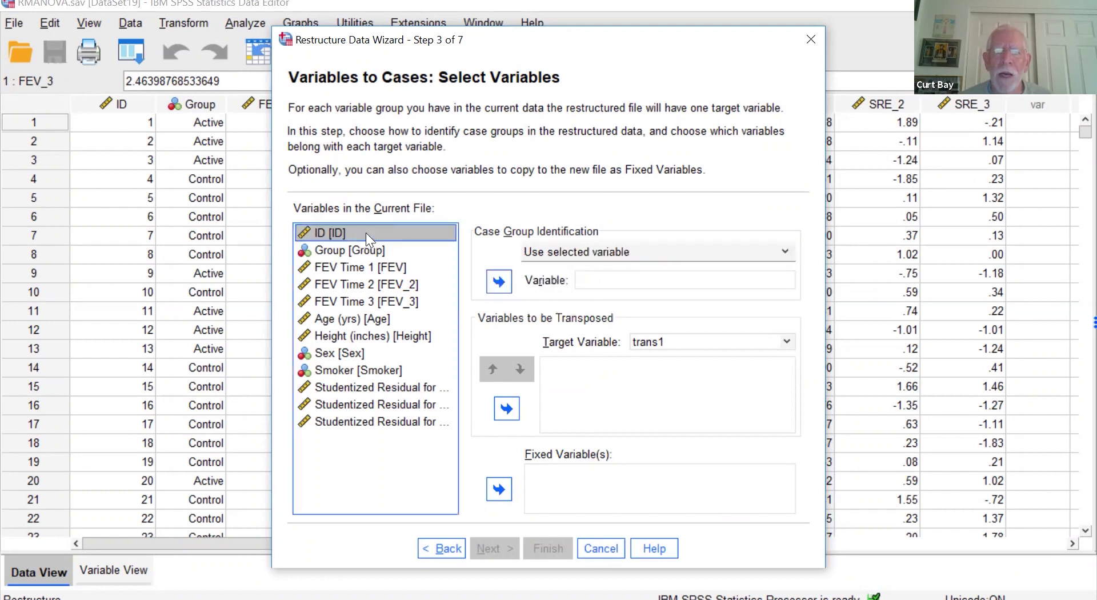
{"action": "left_click", "coordinate": [502, 282]}
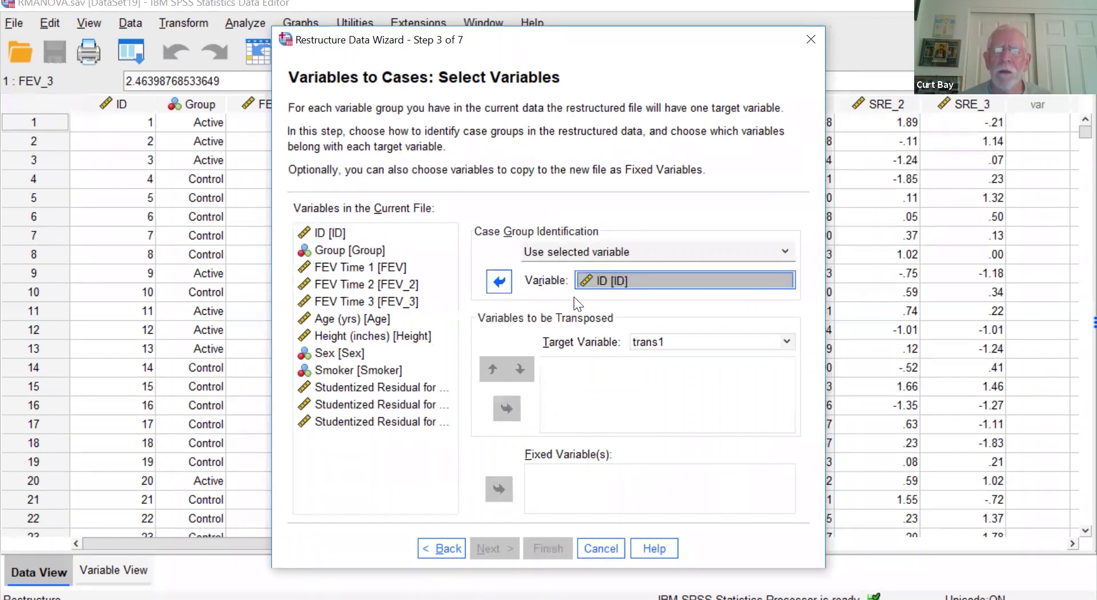
Step: Set FEV Time 1, FEV Time 2 and FEV Time 3 as the variables to be transposed, with the target variable named FEV
{"action": "left_click", "coordinate": [394, 269]}
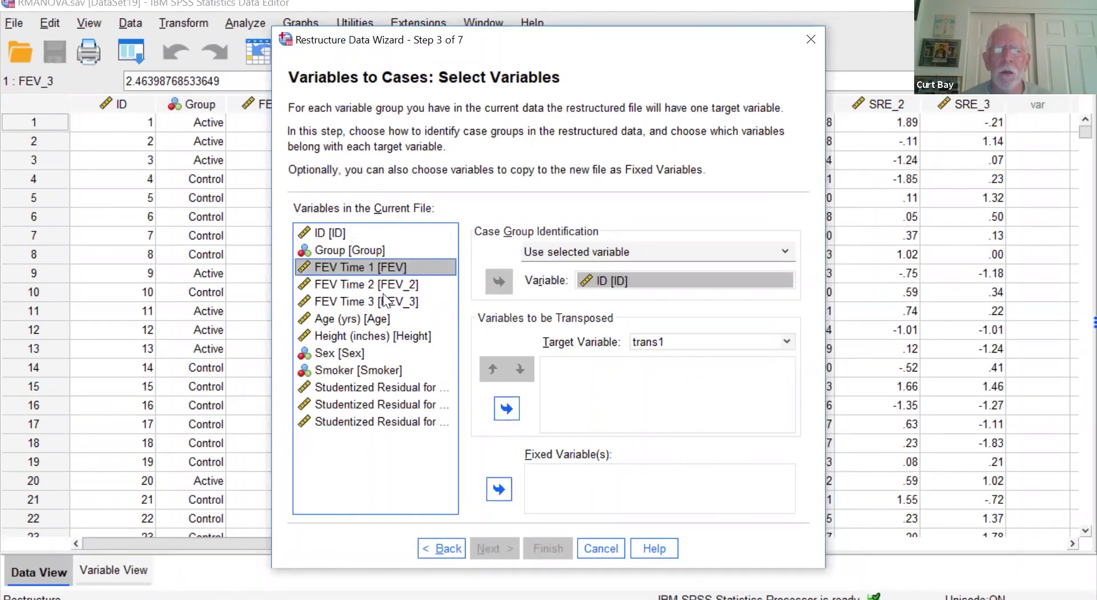
{"action": "left_click", "coordinate": [432, 307], "text": "shift"}
{"action": "left_click", "coordinate": [507, 405]}
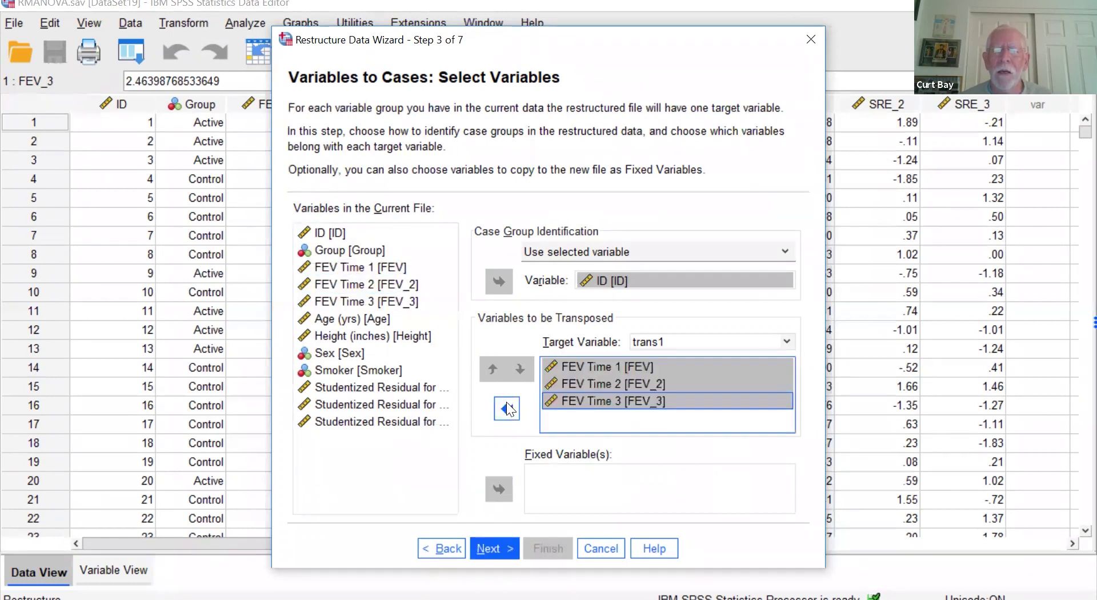
{"action": "double_click", "coordinate": [671, 343]}
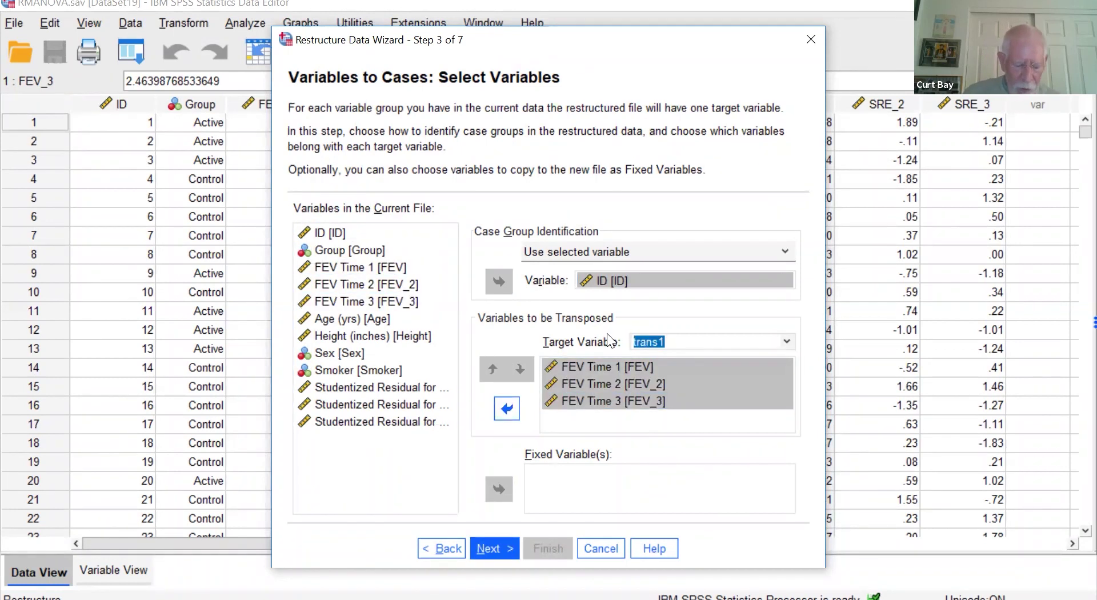
{"action": "type", "text": "FEV"}
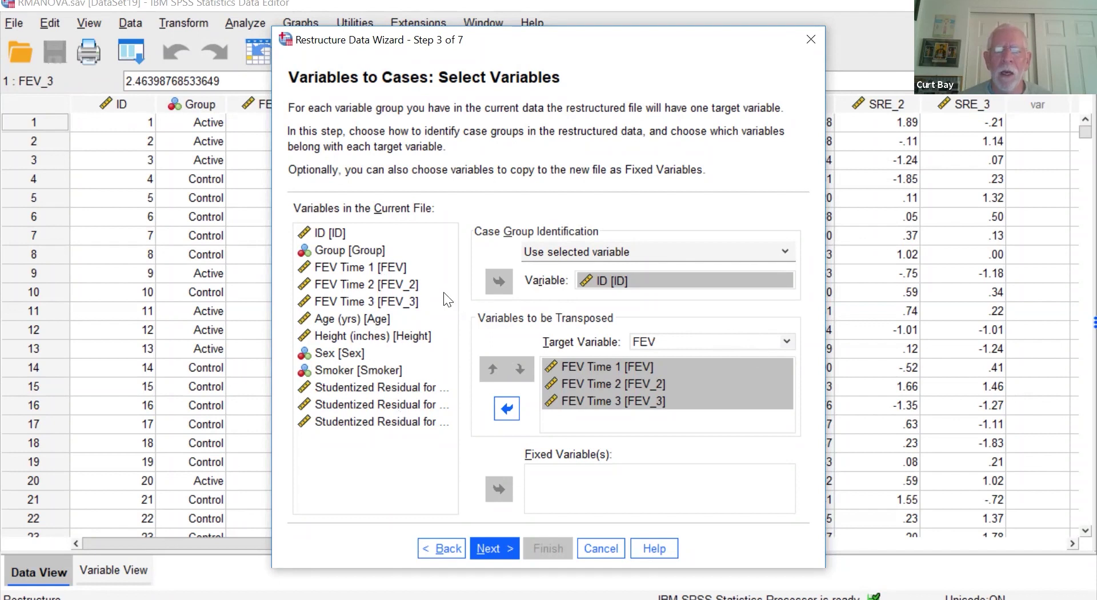
Step: Add Group, Age (yrs) and Height (inches) as fixed variables and proceed to the index variable settings
{"action": "left_click", "coordinate": [363, 250]}
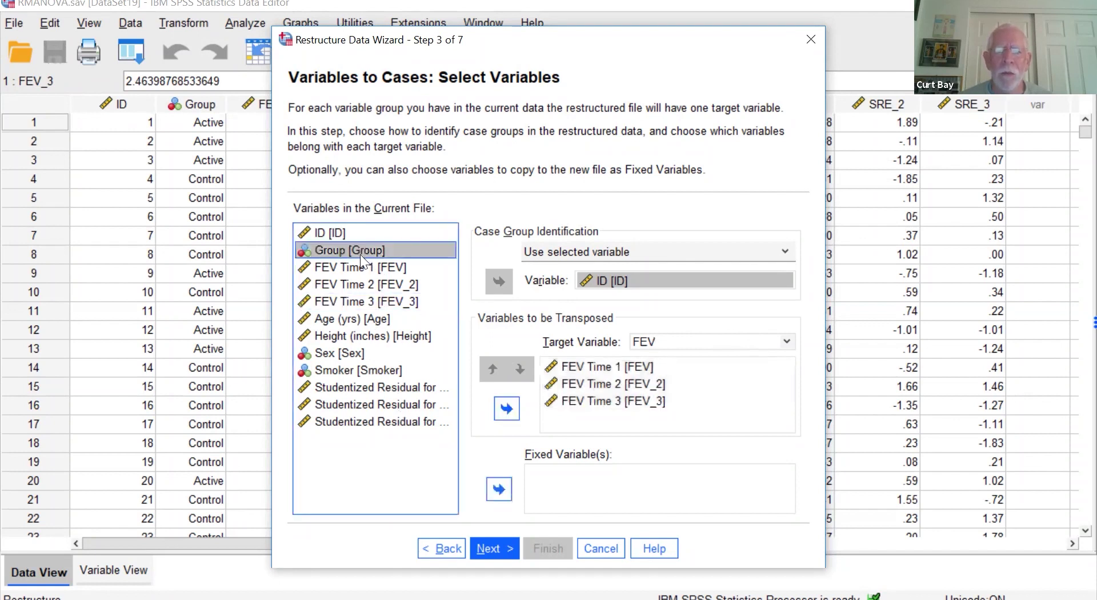
{"action": "left_click", "coordinate": [356, 318], "text": "ctrl"}
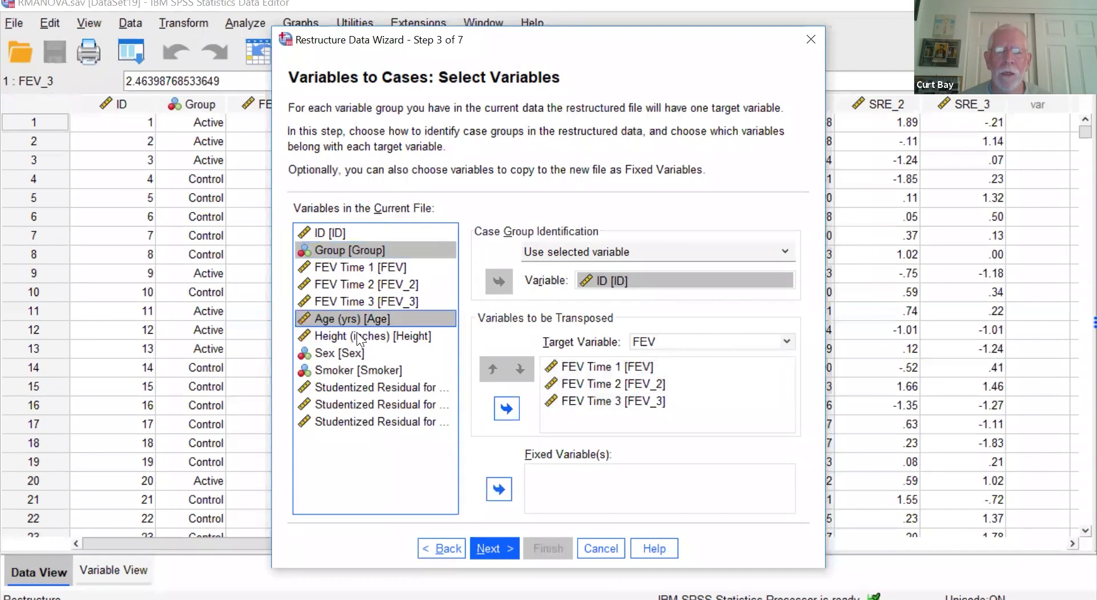
{"action": "left_click", "coordinate": [360, 336], "text": "ctrl"}
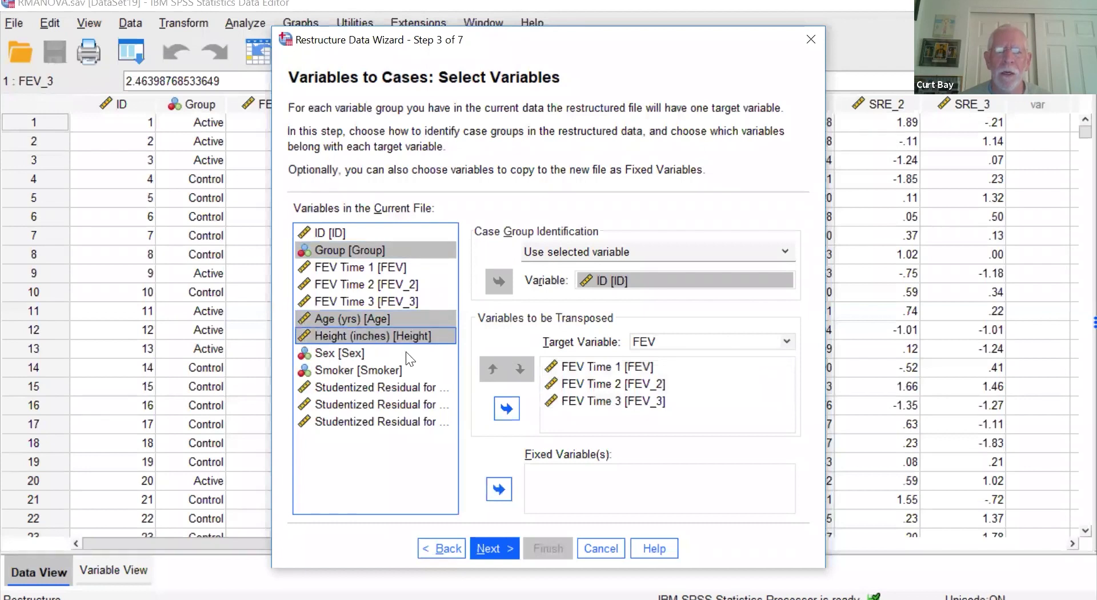
{"action": "left_click", "coordinate": [504, 483]}
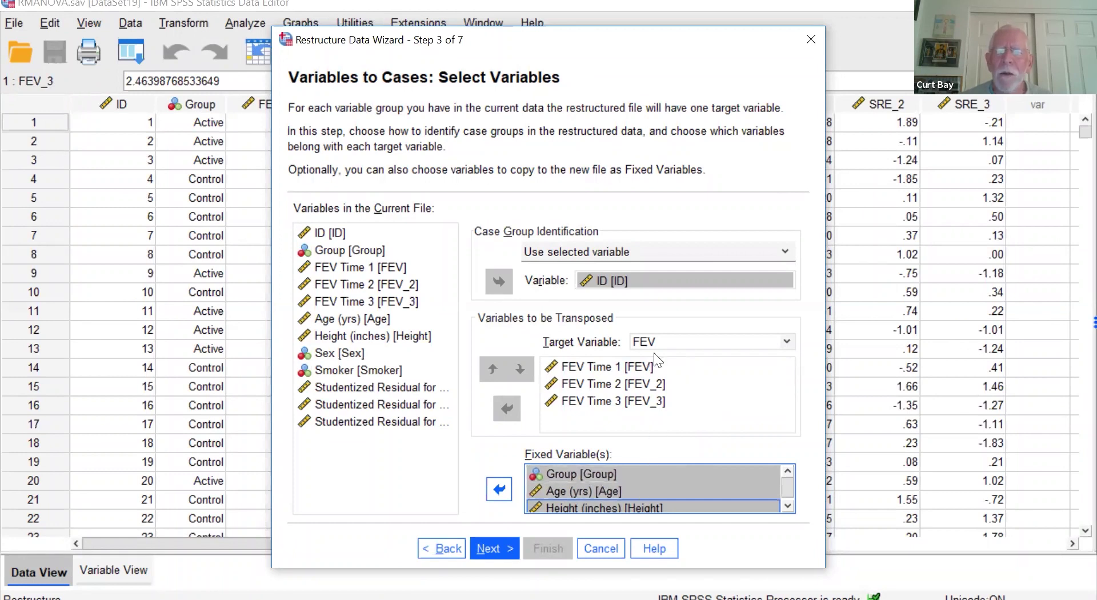
{"action": "left_click", "coordinate": [503, 549]}
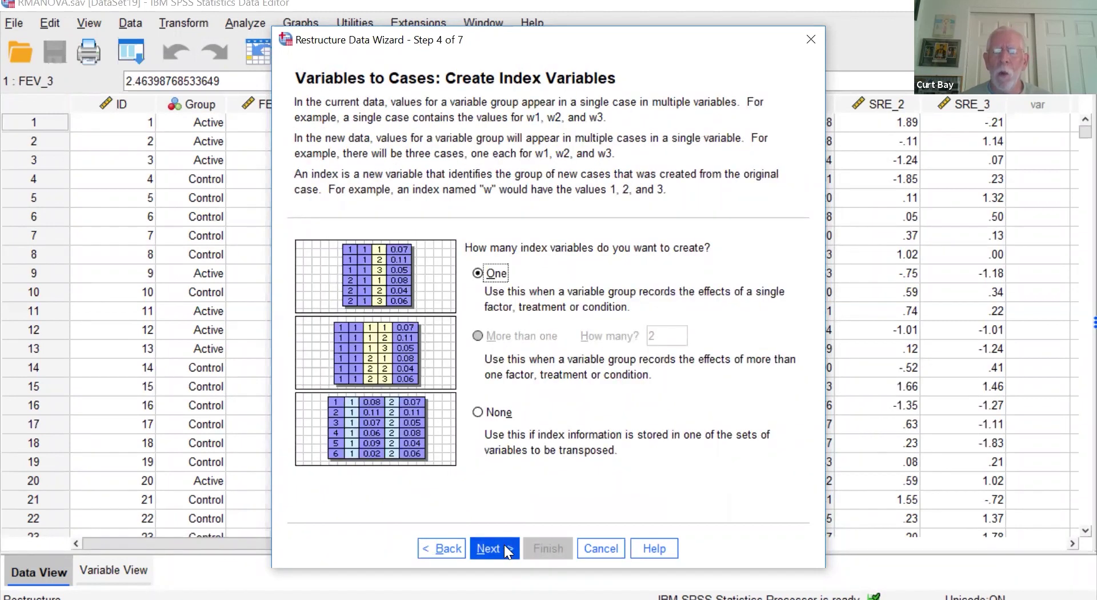
Step: Create one index variable with sequential numbers as index values, after trying variable names instead
{"action": "left_click", "coordinate": [510, 549]}
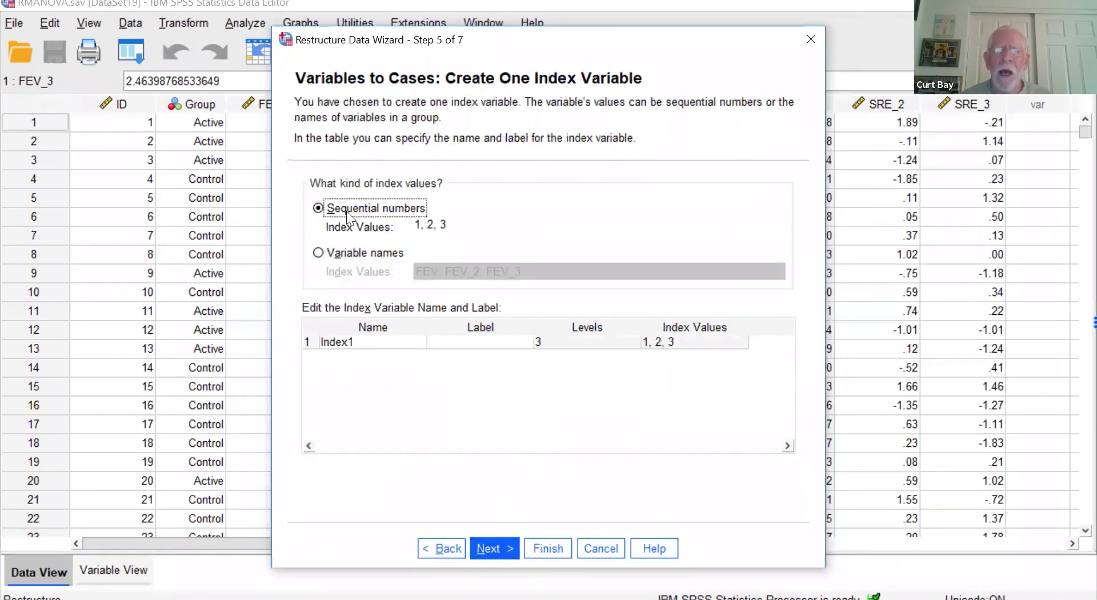
{"action": "left_click", "coordinate": [320, 252]}
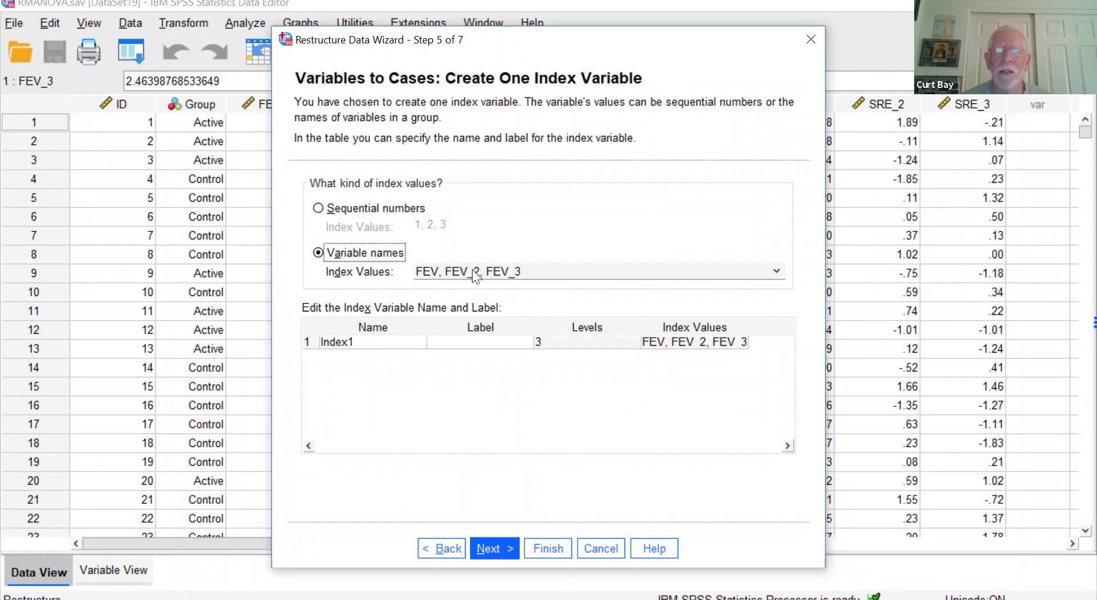
{"action": "left_click", "coordinate": [320, 207]}
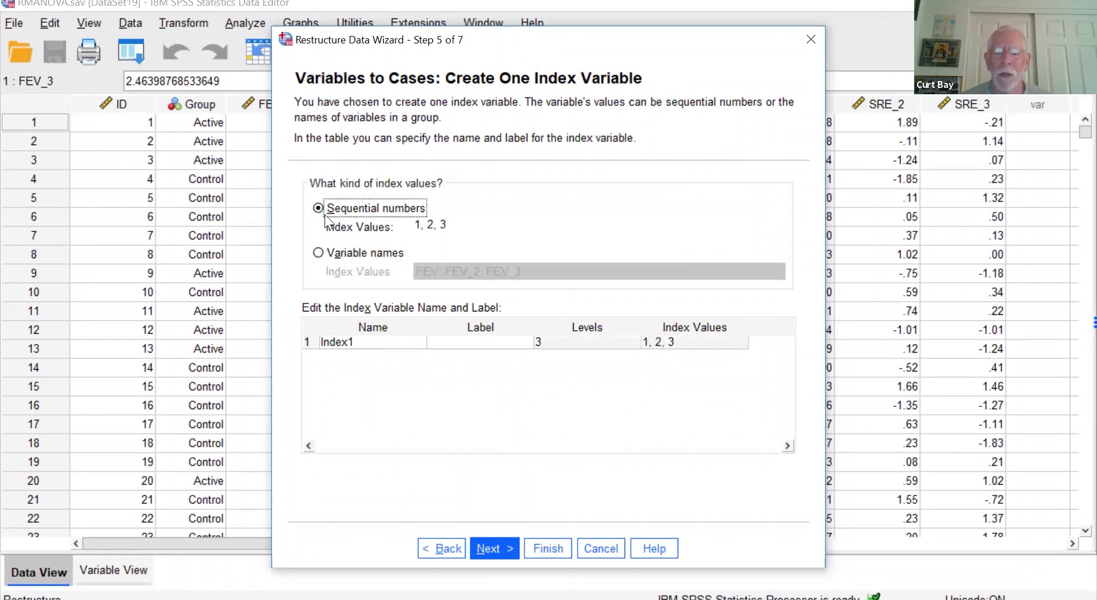
{"action": "left_click", "coordinate": [495, 548]}
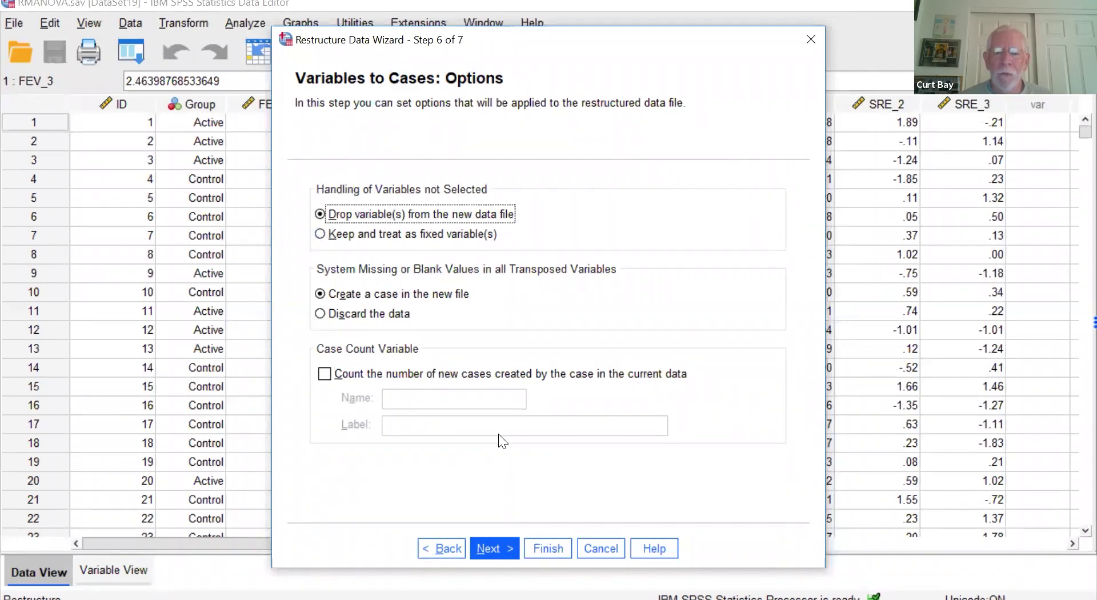
Step: Accept dropping the unselected variables and restructure the data now, acknowledging the notice about variable sets
{"action": "left_click", "coordinate": [501, 545]}
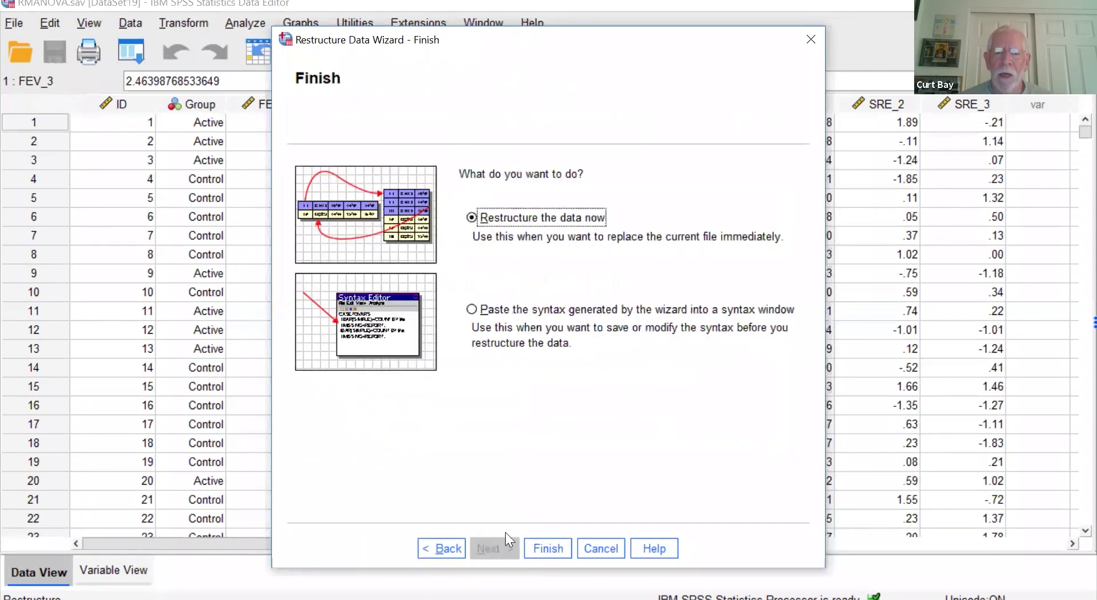
{"action": "left_click", "coordinate": [540, 544]}
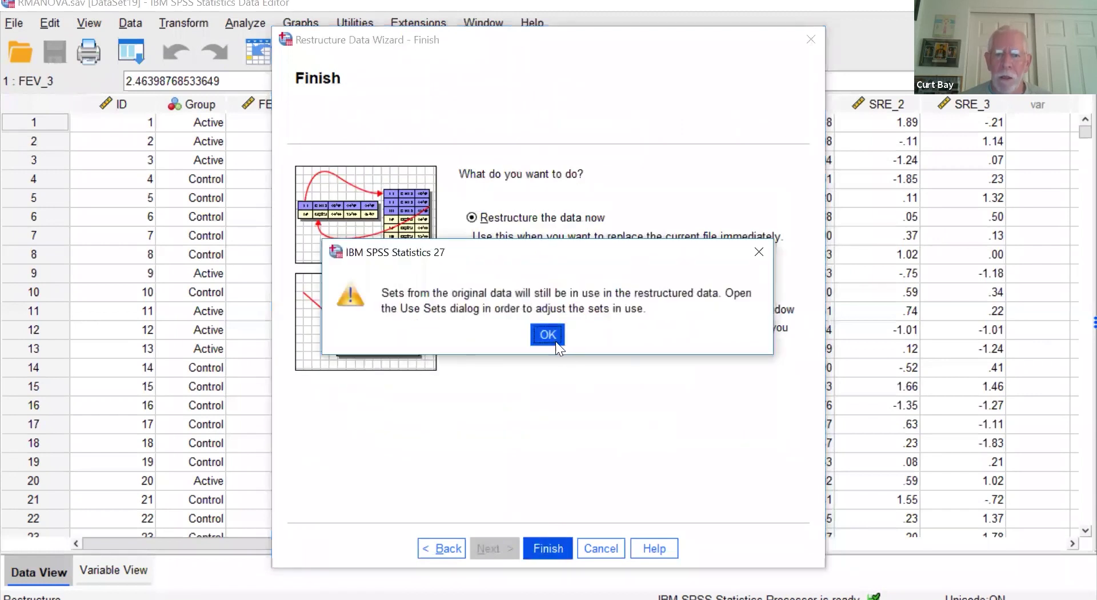
{"action": "left_click", "coordinate": [550, 333]}
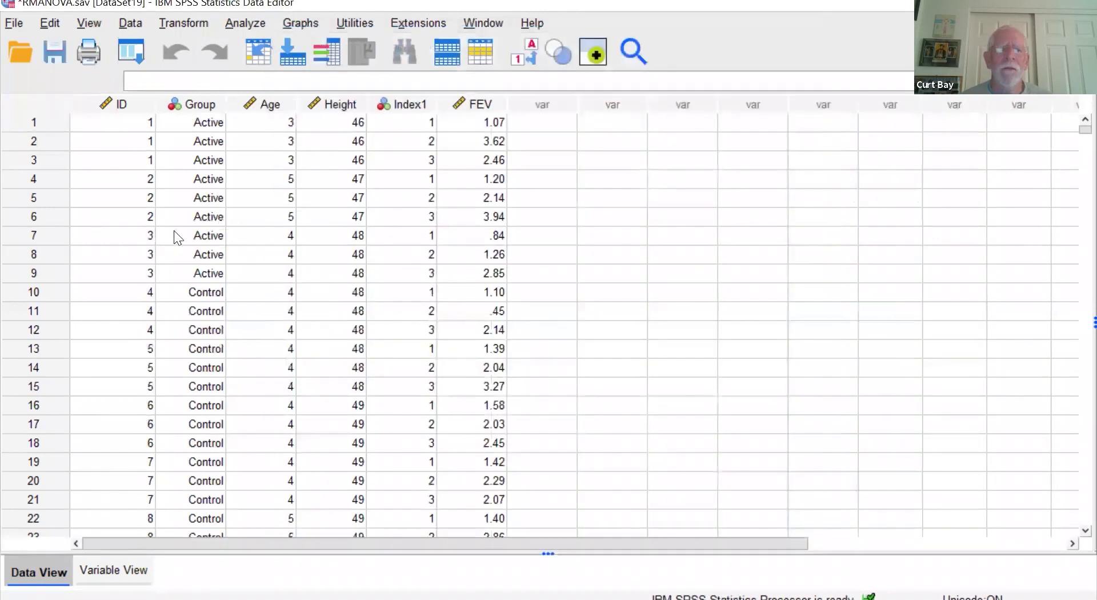
Step: Check the last and first cases in the ID column of the restructured dataset
{"action": "left_click", "coordinate": [131, 217]}
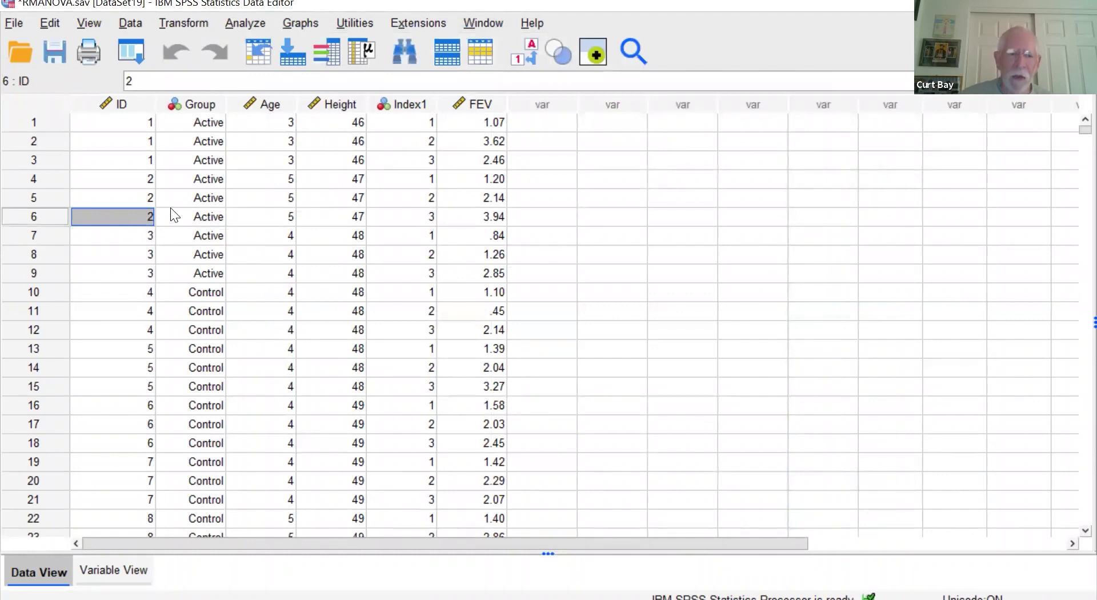
{"action": "key", "text": "ctrl+Down"}
{"action": "key", "text": "ctrl+Up"}
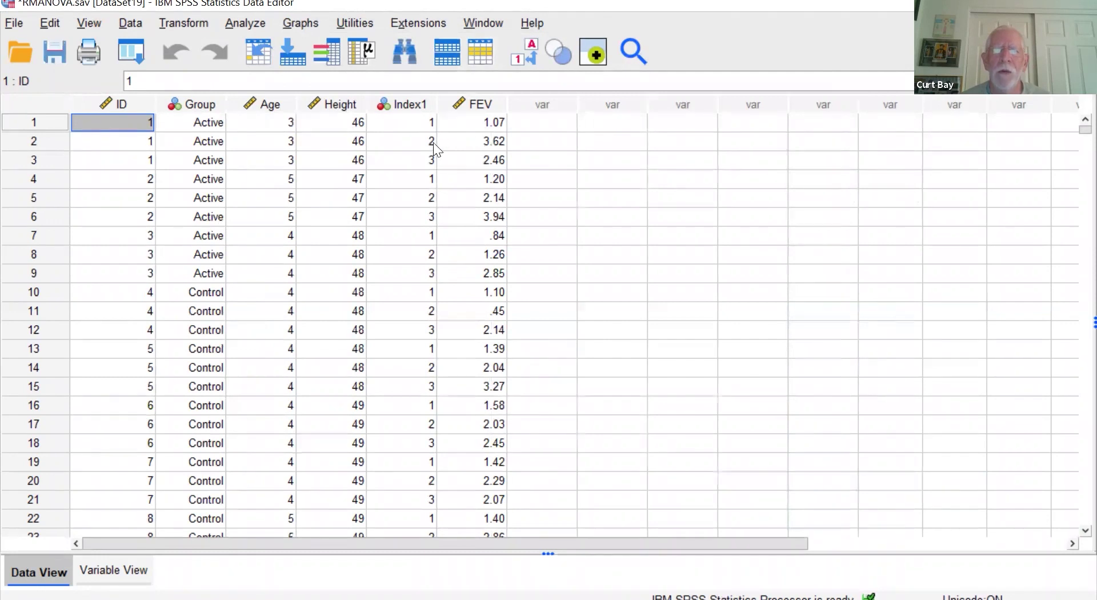
Step: Rename the Index1 variable as Time in the variable definitions
{"action": "double_click", "coordinate": [407, 104]}
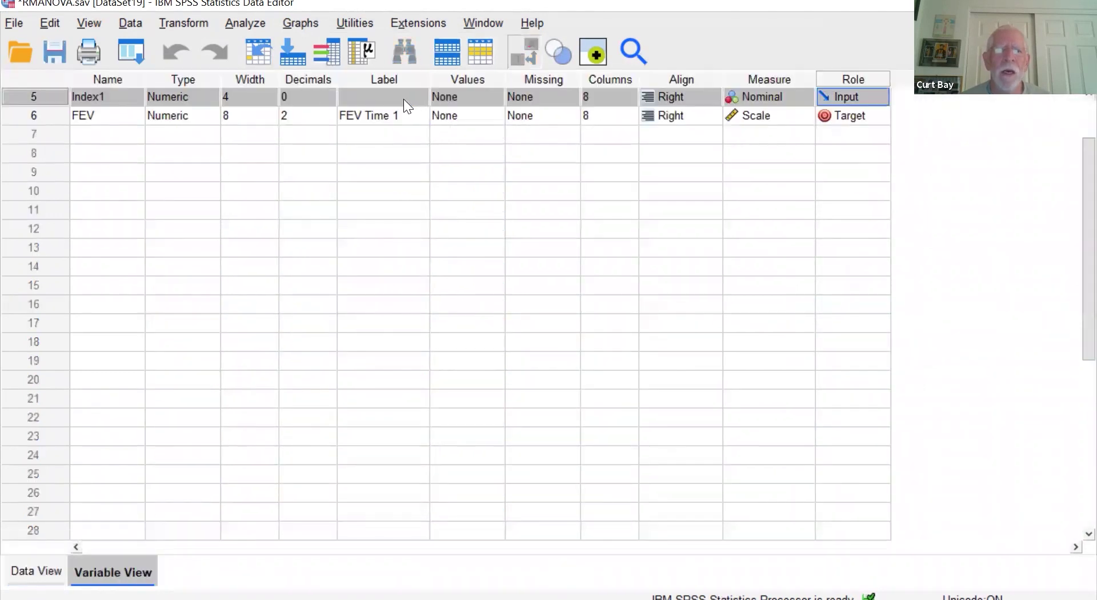
{"action": "left_click", "coordinate": [136, 95]}
{"action": "left_click", "coordinate": [119, 95]}
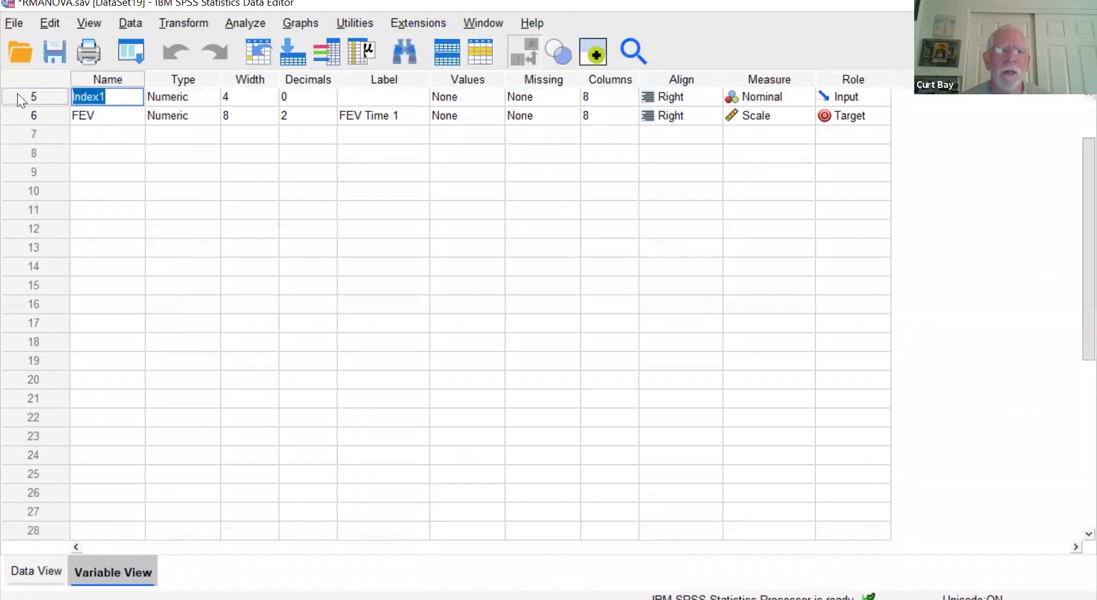
{"action": "type", "text": "T"}
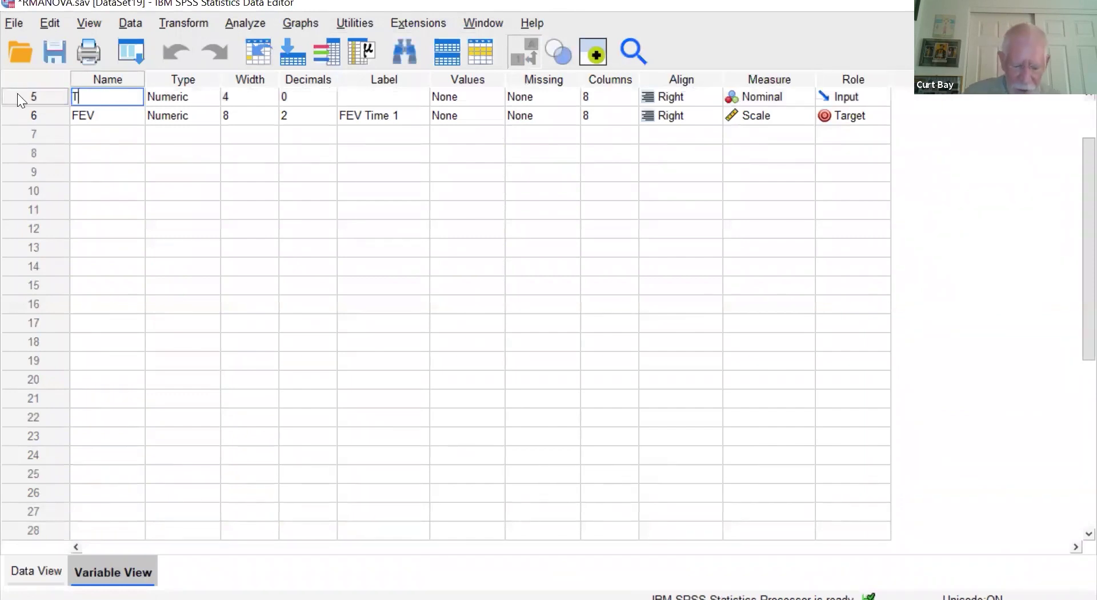
{"action": "type", "text": "ime"}
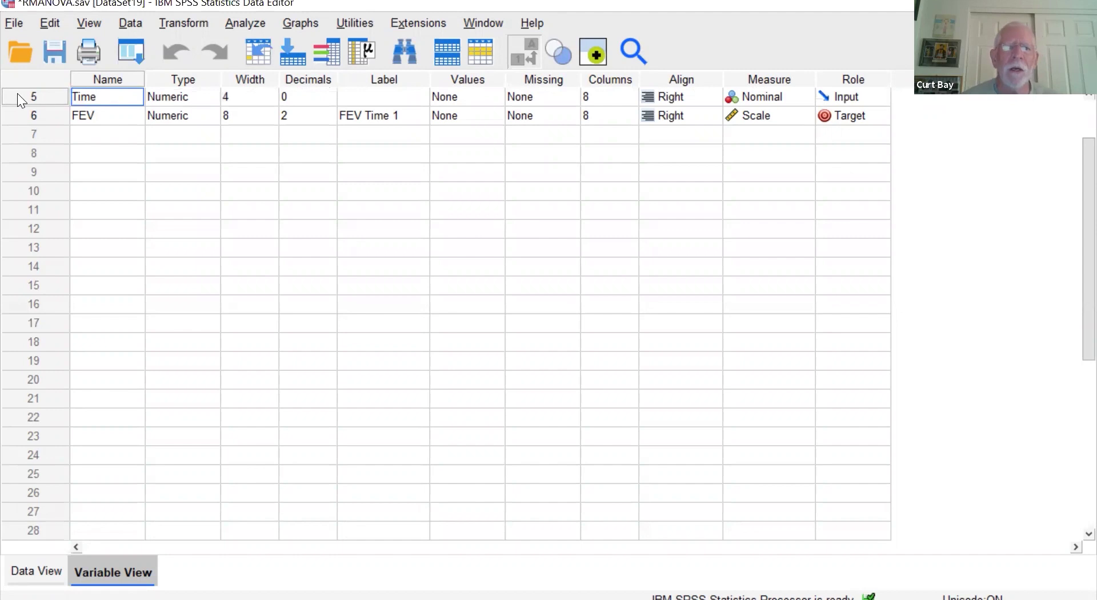
Step: Shorten the FEV variable's label to FEV and return to the data values
{"action": "left_click", "coordinate": [365, 115]}
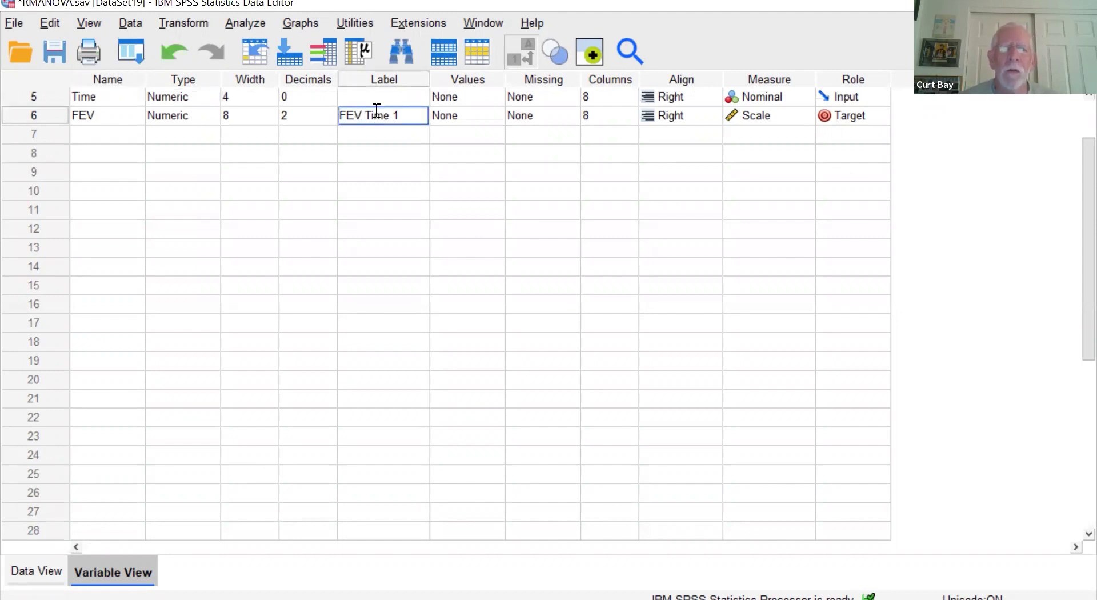
{"action": "left_click_drag", "start_coordinate": [364, 115], "coordinate": [416, 104]}
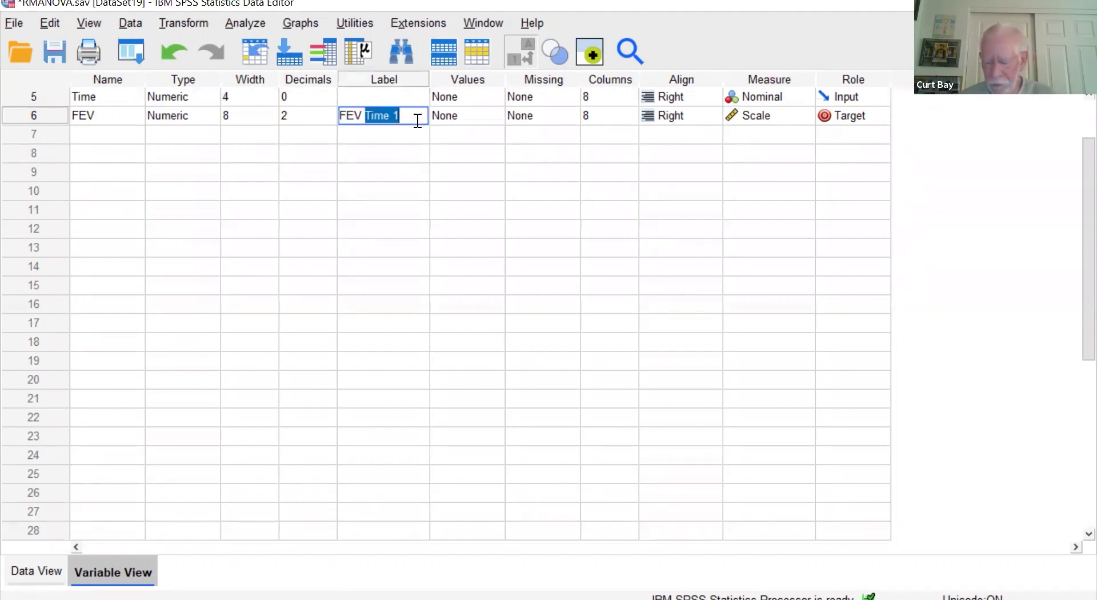
{"action": "key", "text": "BackSpace"}
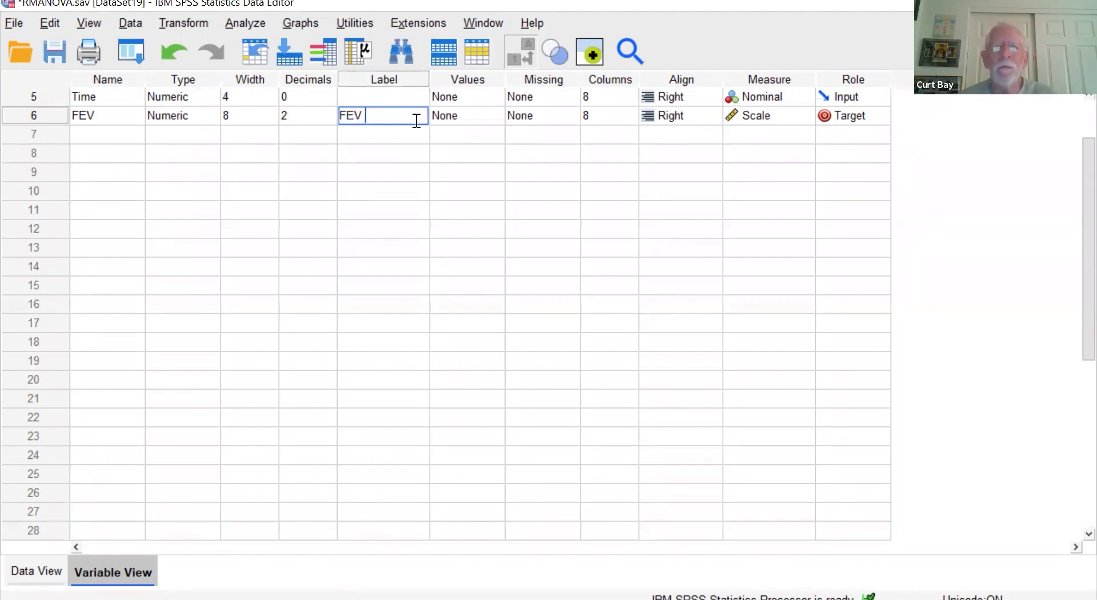
{"action": "left_click", "coordinate": [366, 132]}
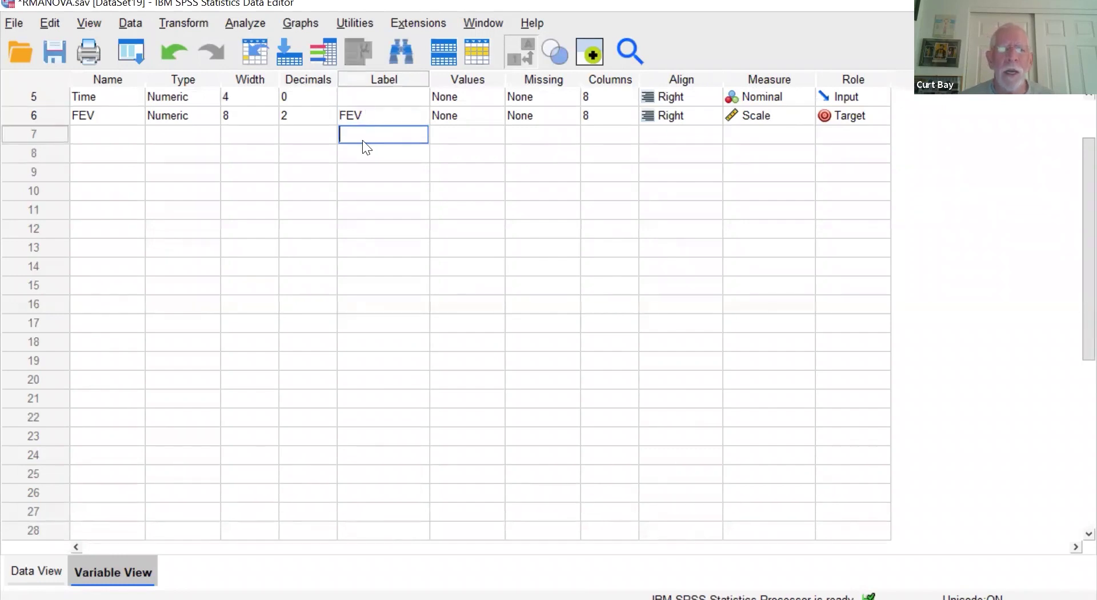
{"action": "left_click", "coordinate": [36, 573]}
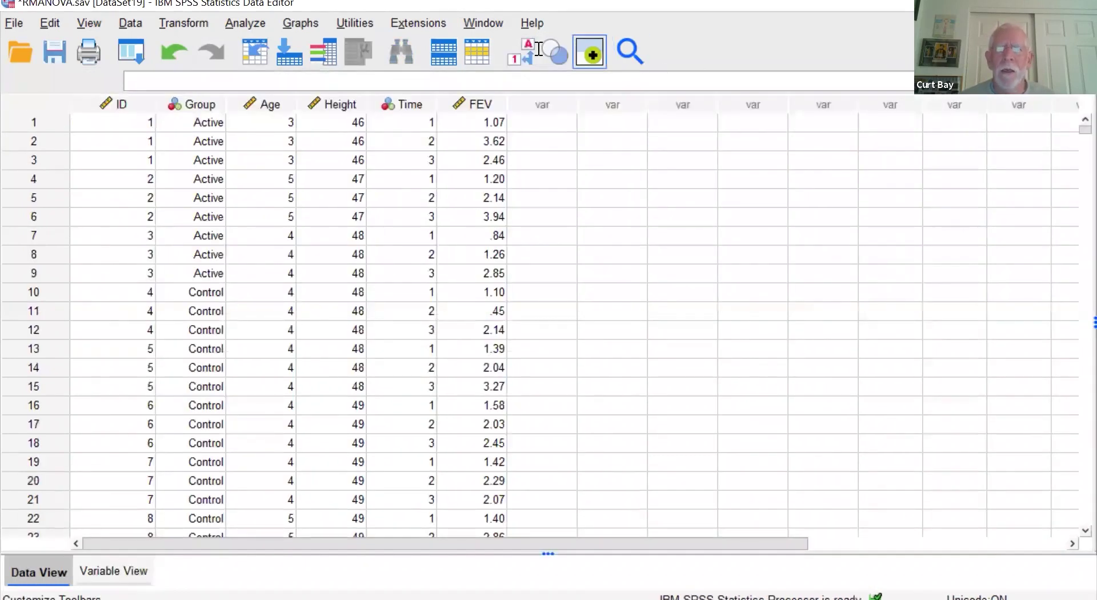
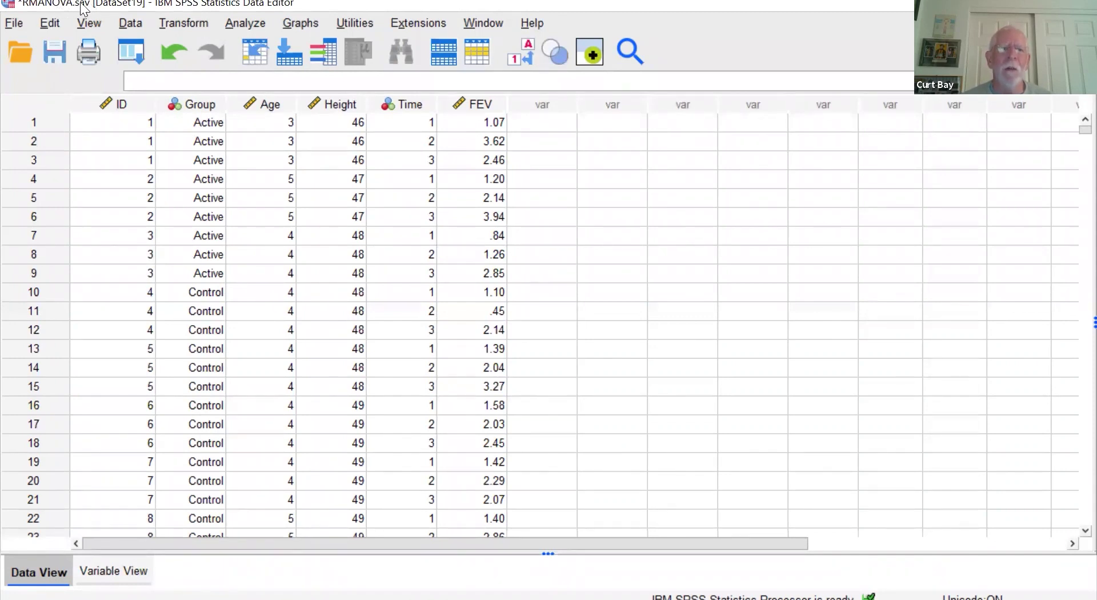
Step: Save the restructured dataset as a new SPSS Statistics file named GEE in the Advanced folder
{"action": "left_click", "coordinate": [15, 25]}
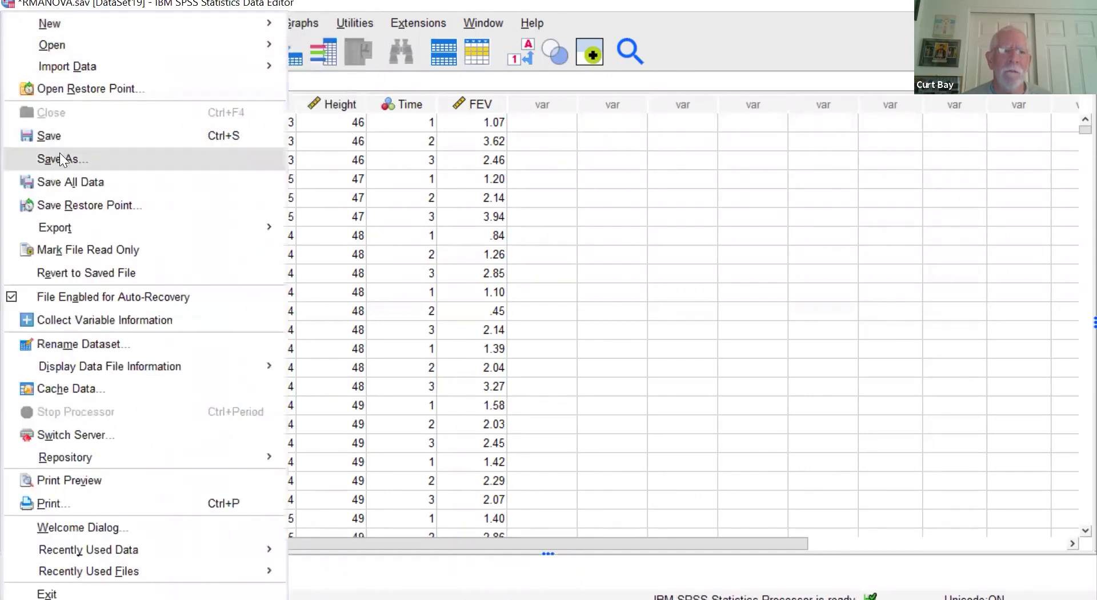
{"action": "left_click", "coordinate": [60, 153]}
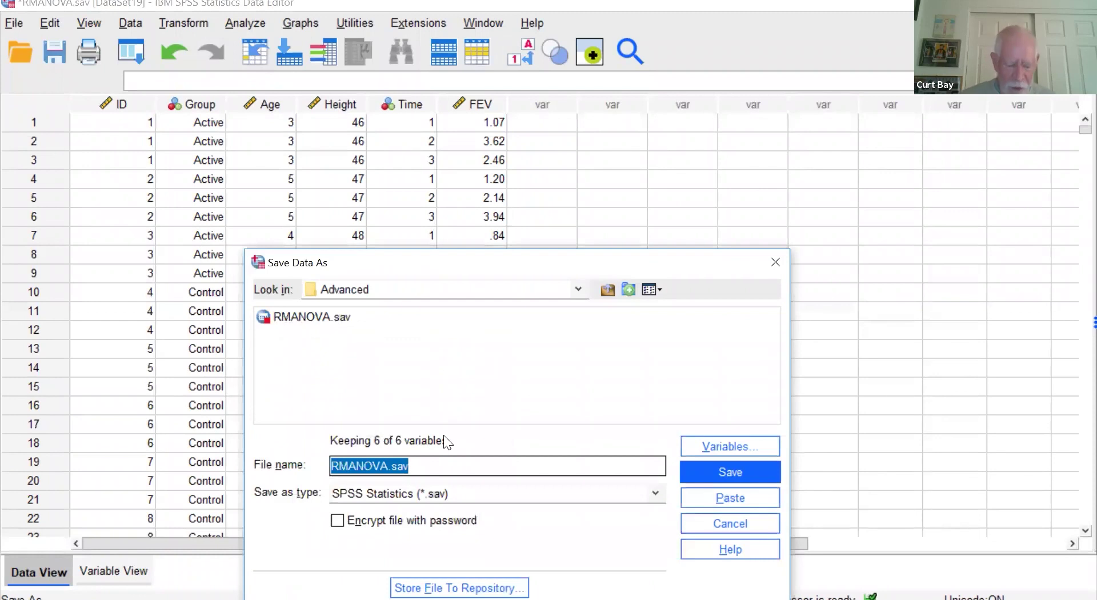
{"action": "type", "text": "GEE"}
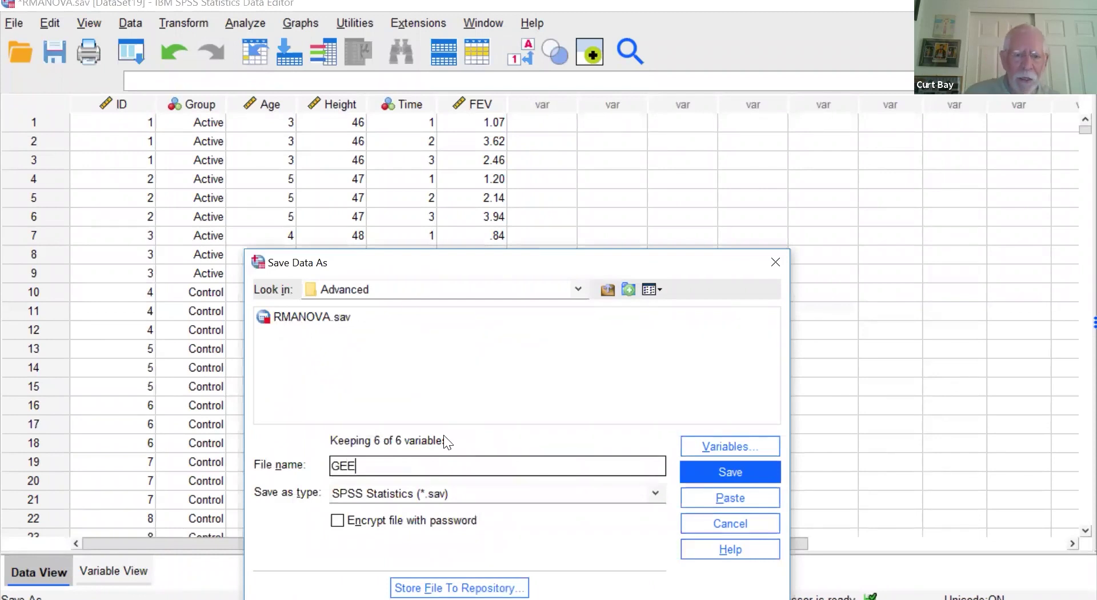
{"action": "left_click", "coordinate": [741, 468]}
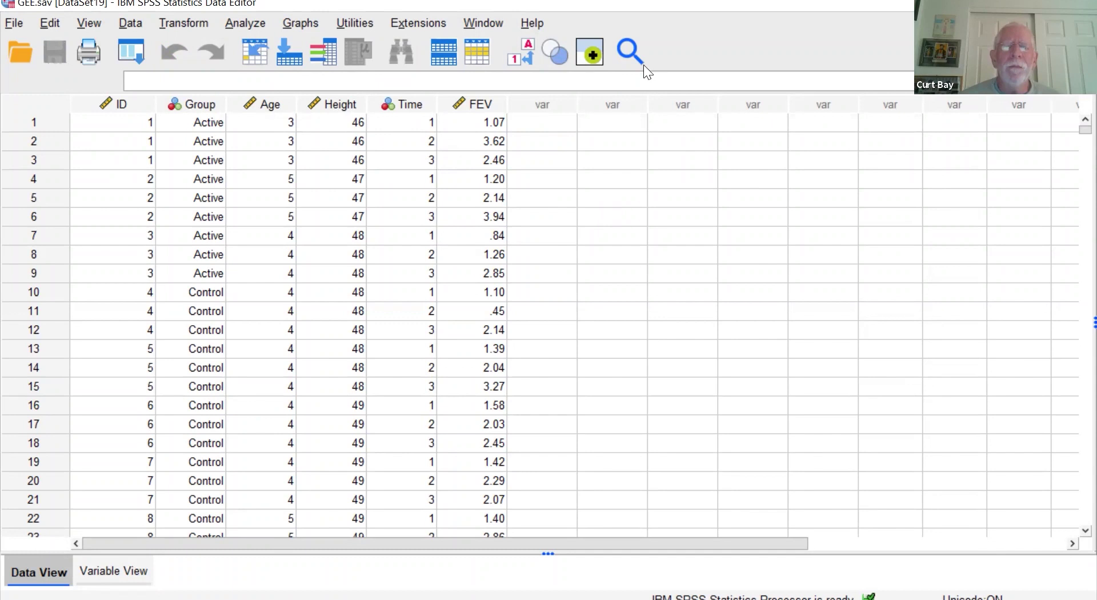
Step: Start a Generalized Estimating Equations analysis and assign ID as the subject variable
{"action": "left_click", "coordinate": [254, 21]}
{"action": "mouse_move", "coordinate": [258, 78]}
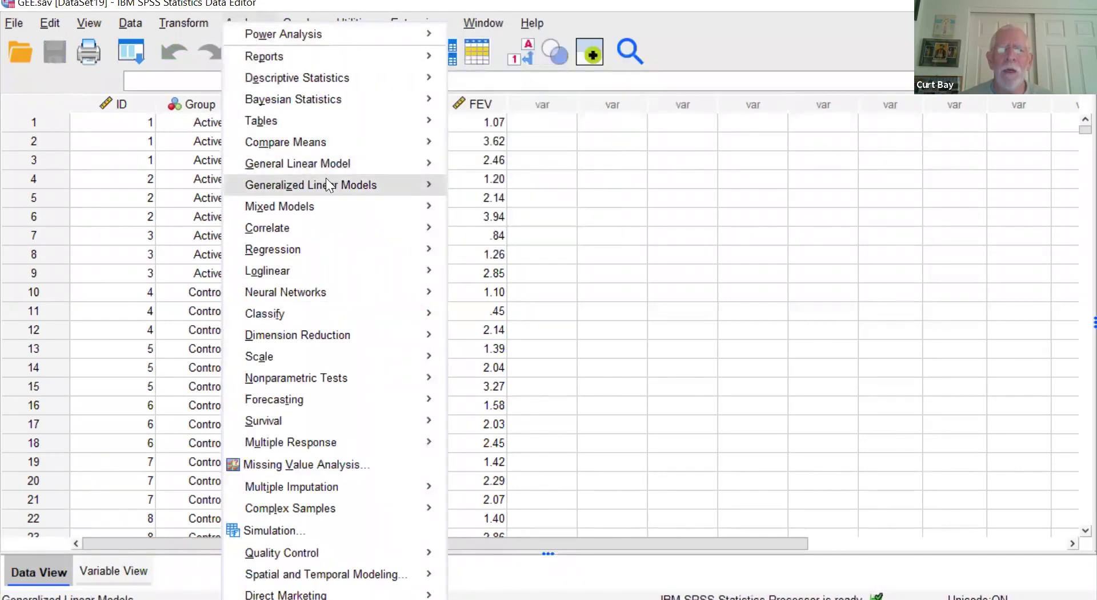
{"action": "mouse_move", "coordinate": [332, 186]}
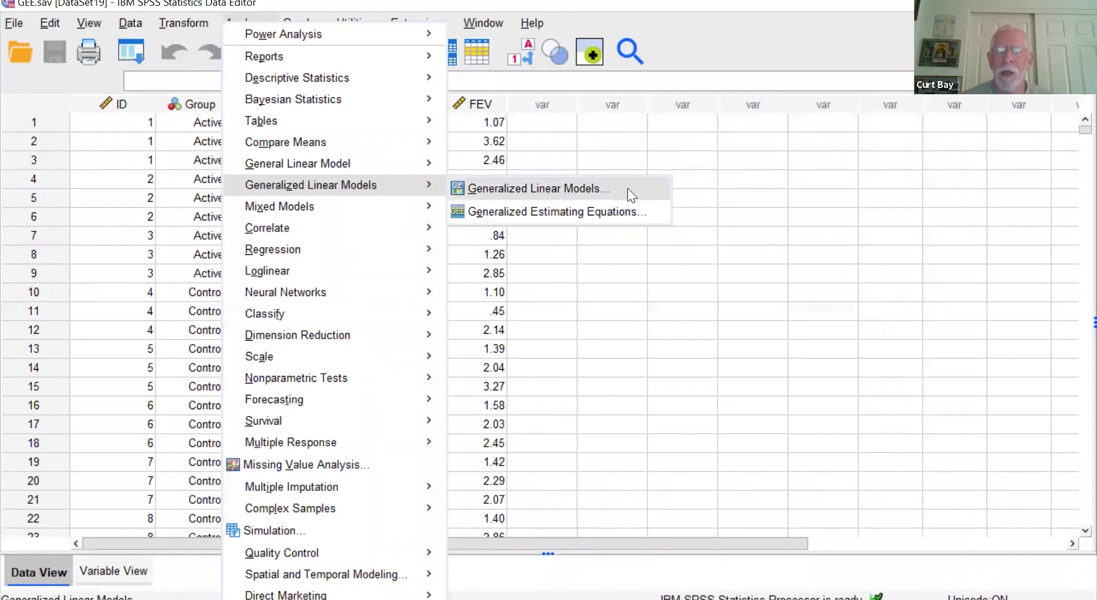
{"action": "left_click", "coordinate": [581, 211]}
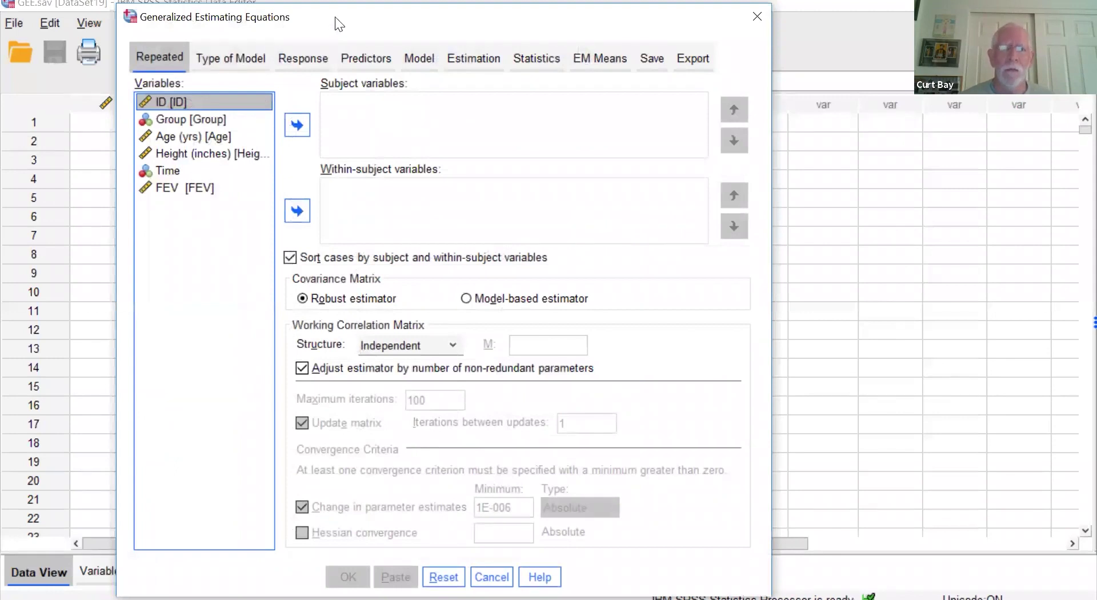
{"action": "left_click_drag", "start_coordinate": [335, 16], "coordinate": [420, 31]}
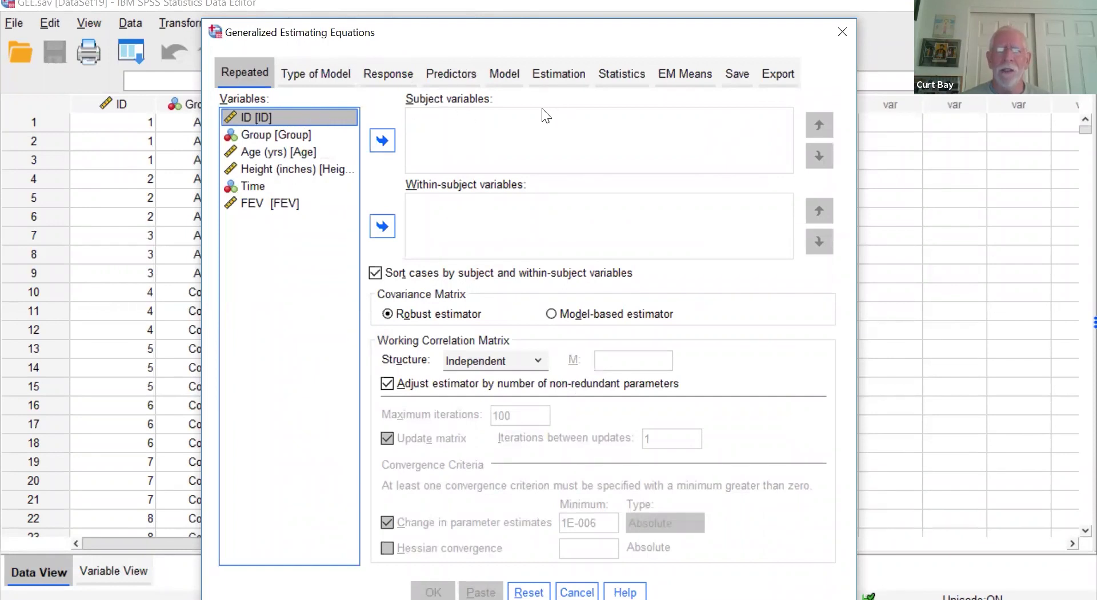
{"action": "left_click", "coordinate": [386, 137]}
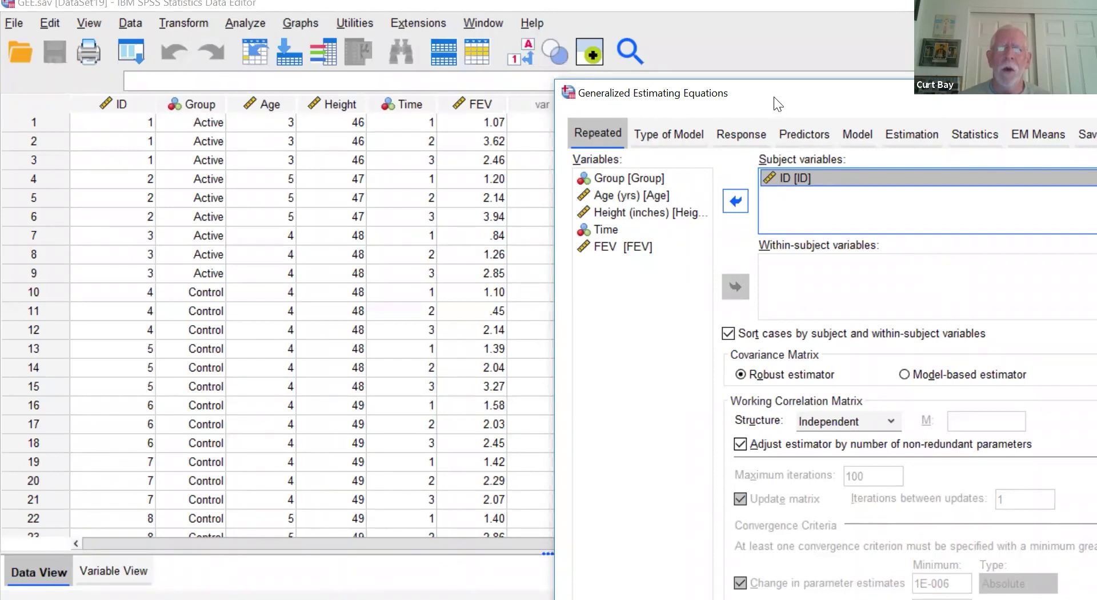
Step: Assign Time as the within-subject variable of the Generalized Estimating Equations model
{"action": "left_click_drag", "start_coordinate": [774, 100], "coordinate": [449, 55]}
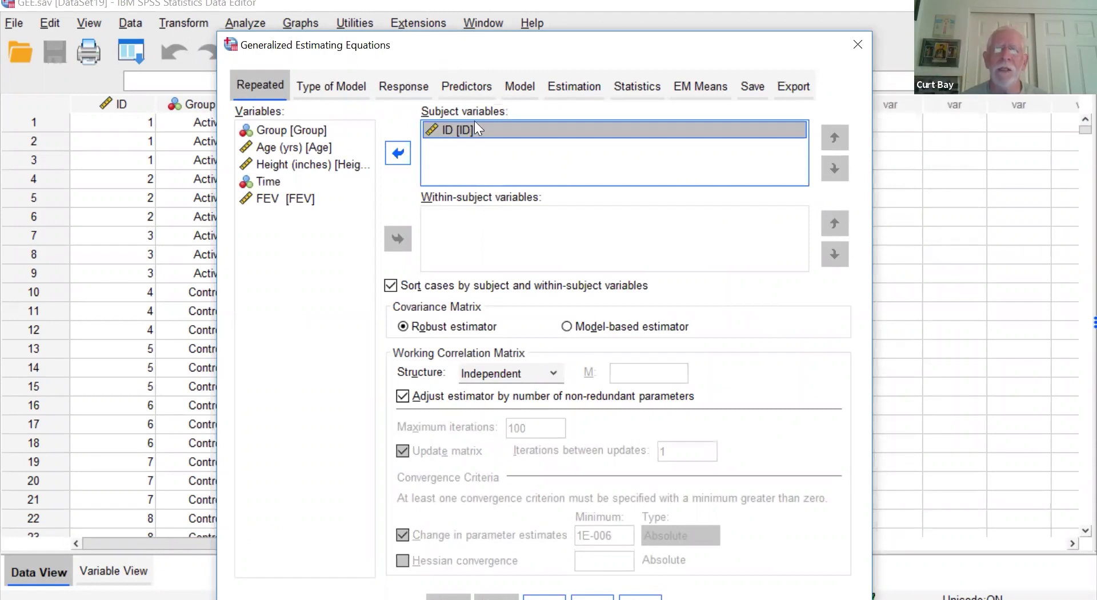
{"action": "left_click_drag", "start_coordinate": [525, 44], "coordinate": [592, 49]}
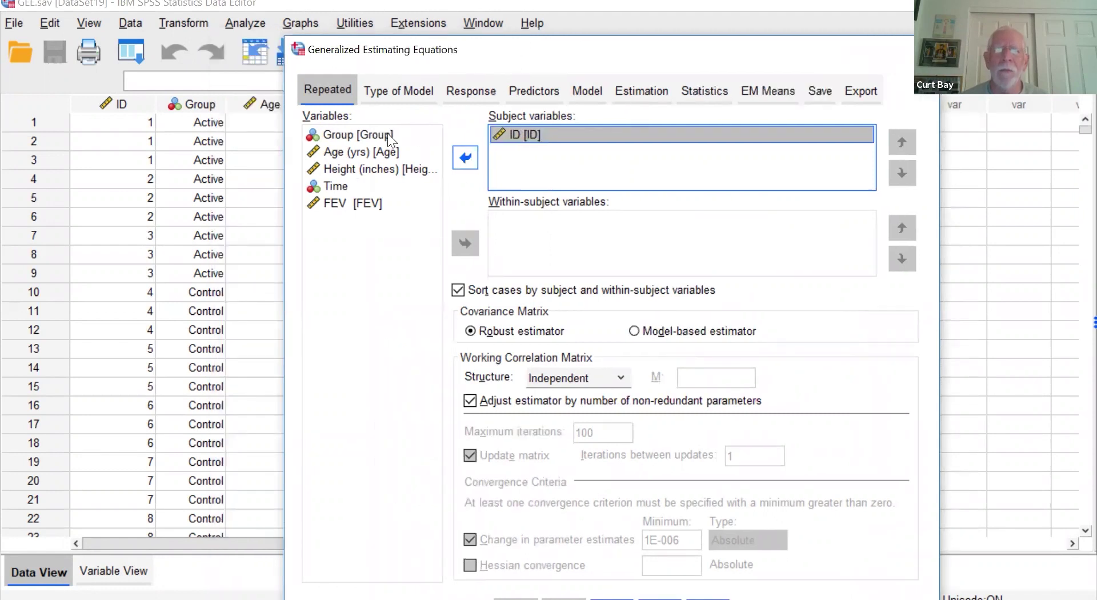
{"action": "left_click", "coordinate": [341, 186]}
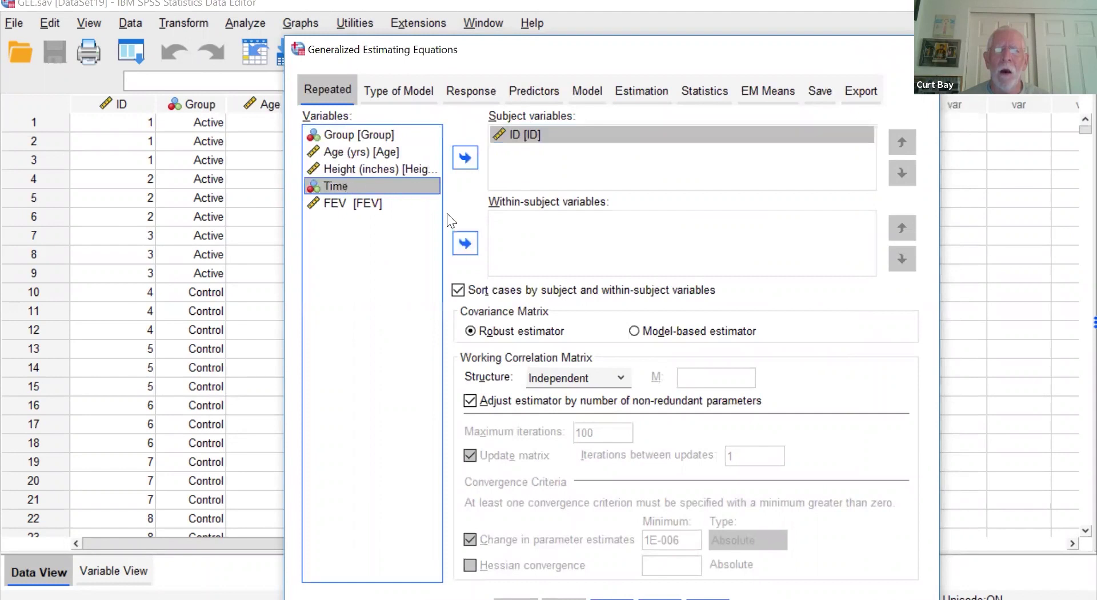
{"action": "left_click", "coordinate": [465, 244]}
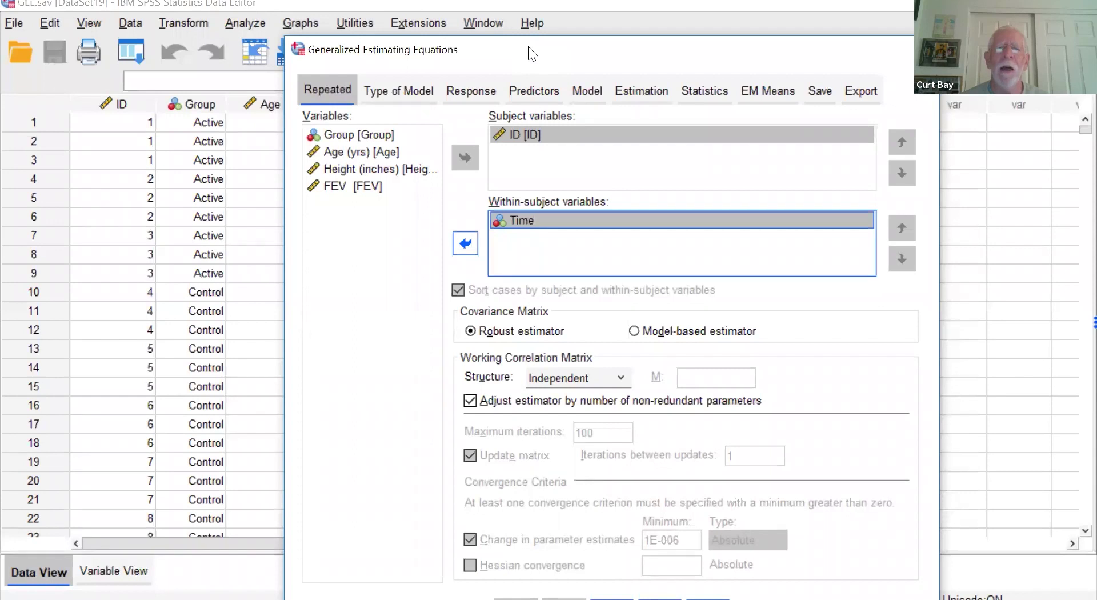
Step: Set the working correlation matrix structure to AR(1), reviewing the alternative structures offered
{"action": "left_click_drag", "start_coordinate": [531, 53], "coordinate": [440, 12]}
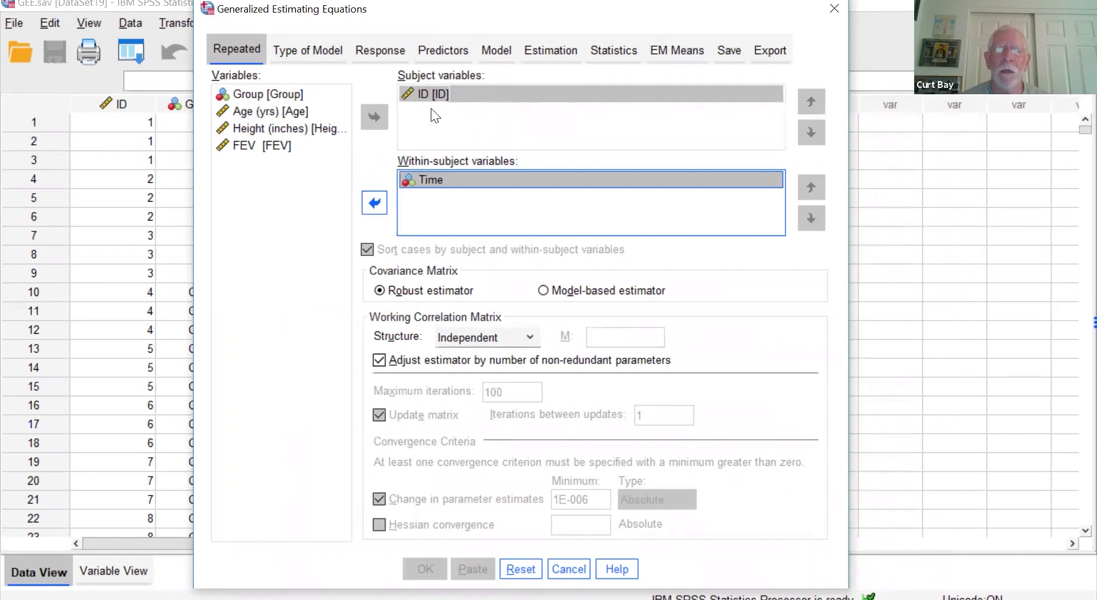
{"action": "left_click", "coordinate": [493, 337]}
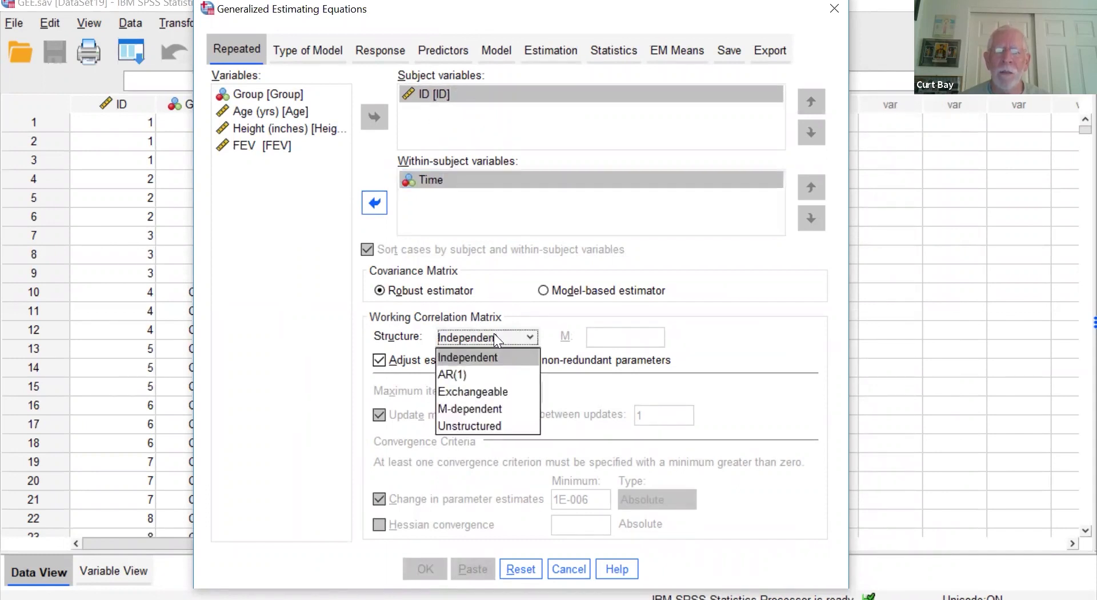
{"action": "left_click", "coordinate": [493, 374]}
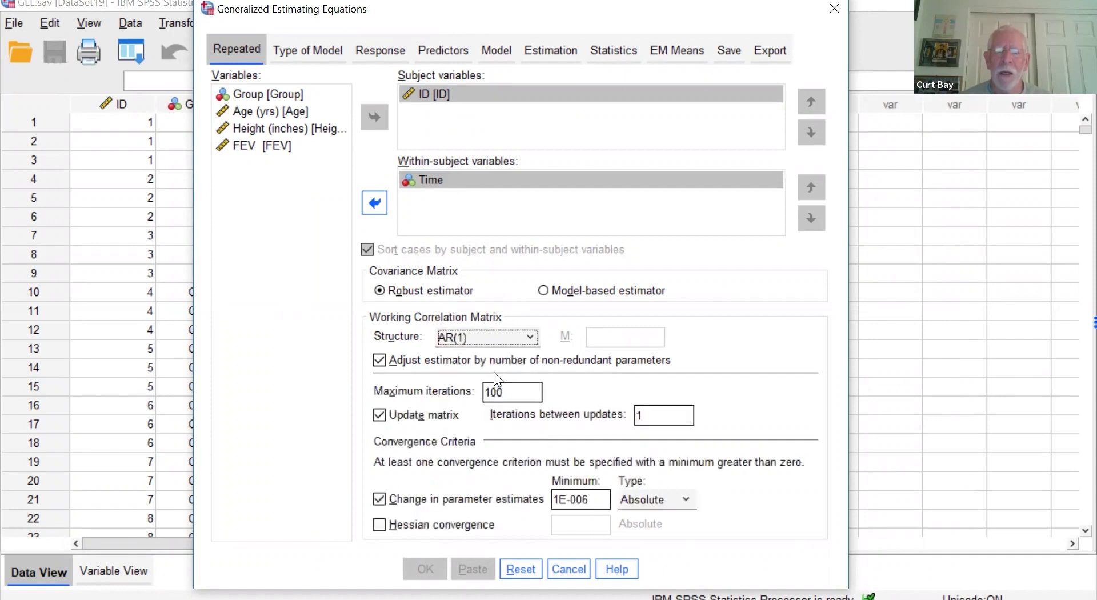
{"action": "left_click", "coordinate": [502, 337]}
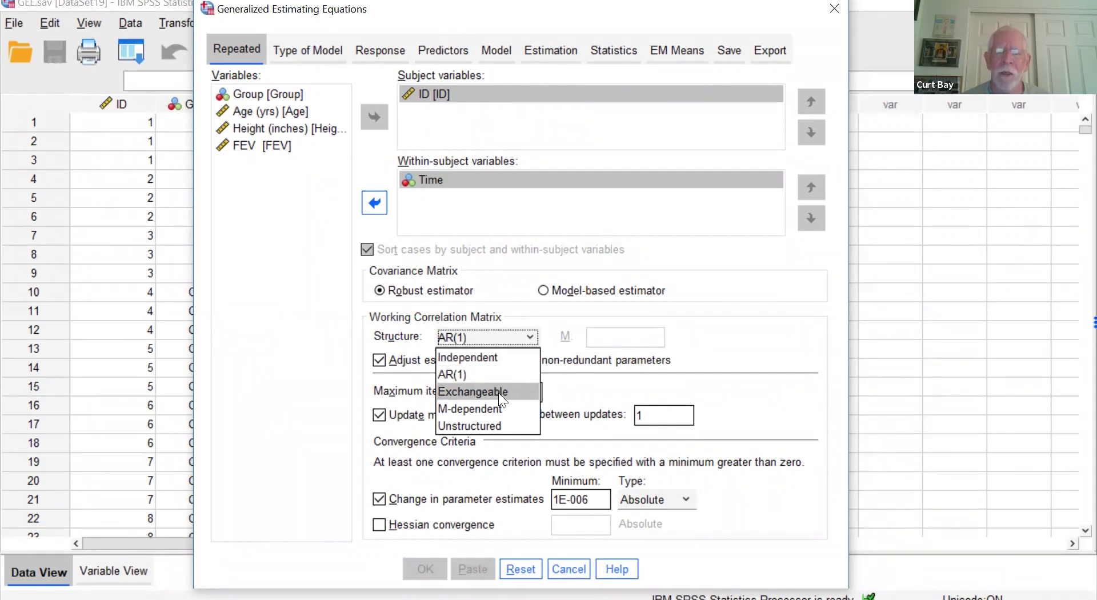
{"action": "left_click", "coordinate": [486, 375]}
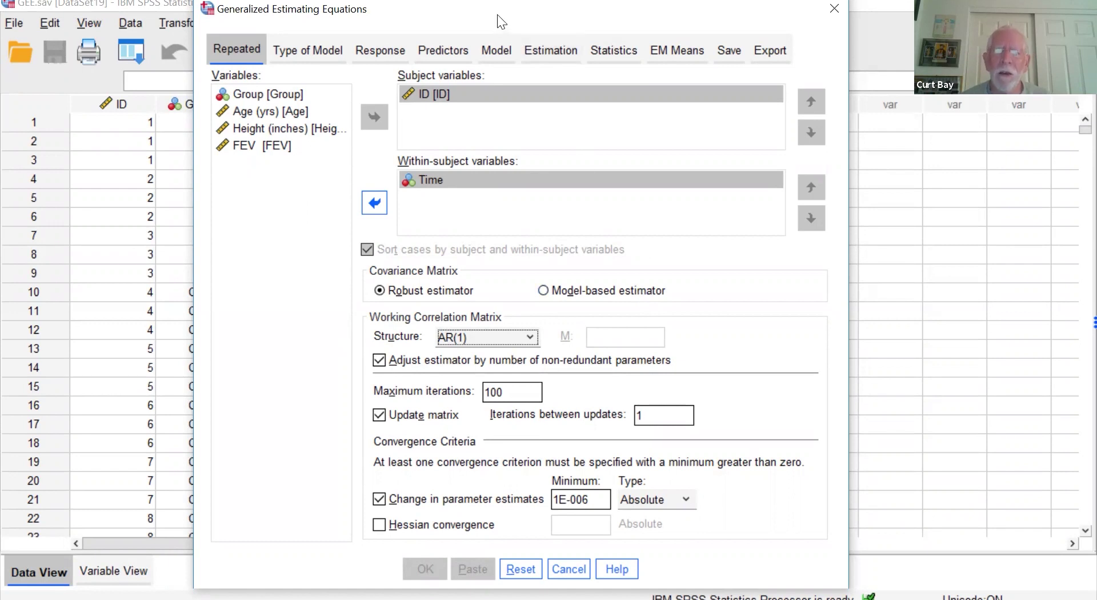
Step: Keep Linear as the scale response model type and assign FEV as the dependent variable
{"action": "left_click_drag", "start_coordinate": [497, 15], "coordinate": [480, 11]}
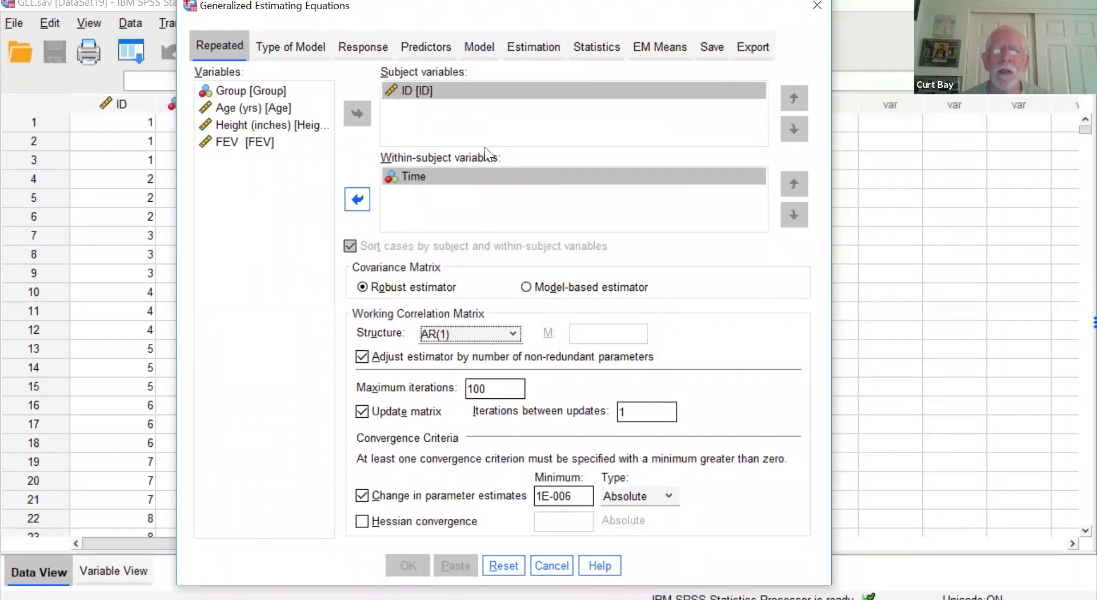
{"action": "left_click", "coordinate": [290, 46]}
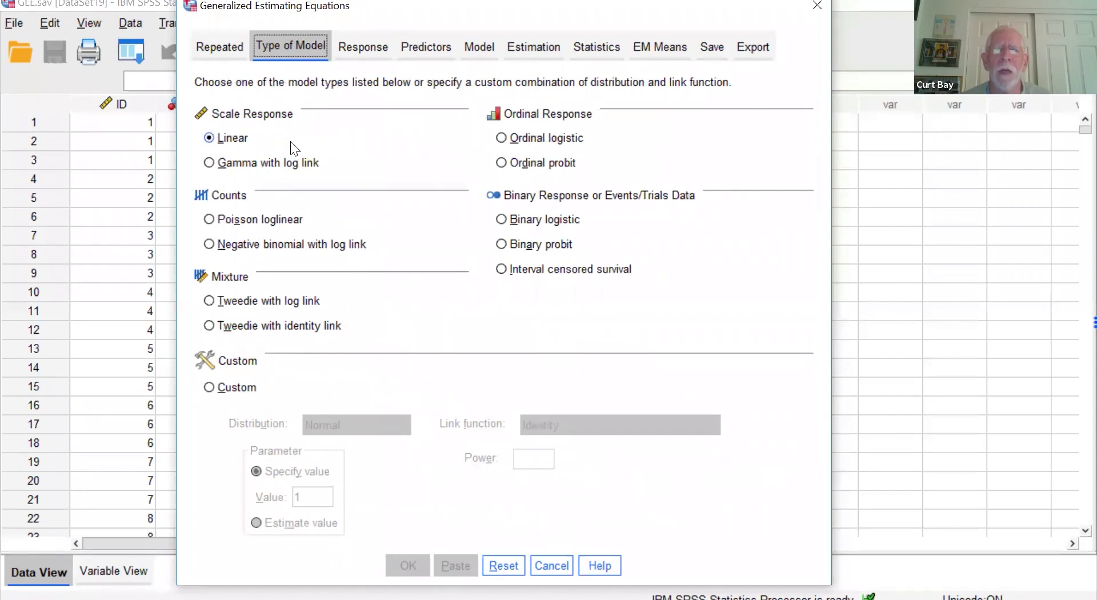
{"action": "left_click", "coordinate": [364, 46]}
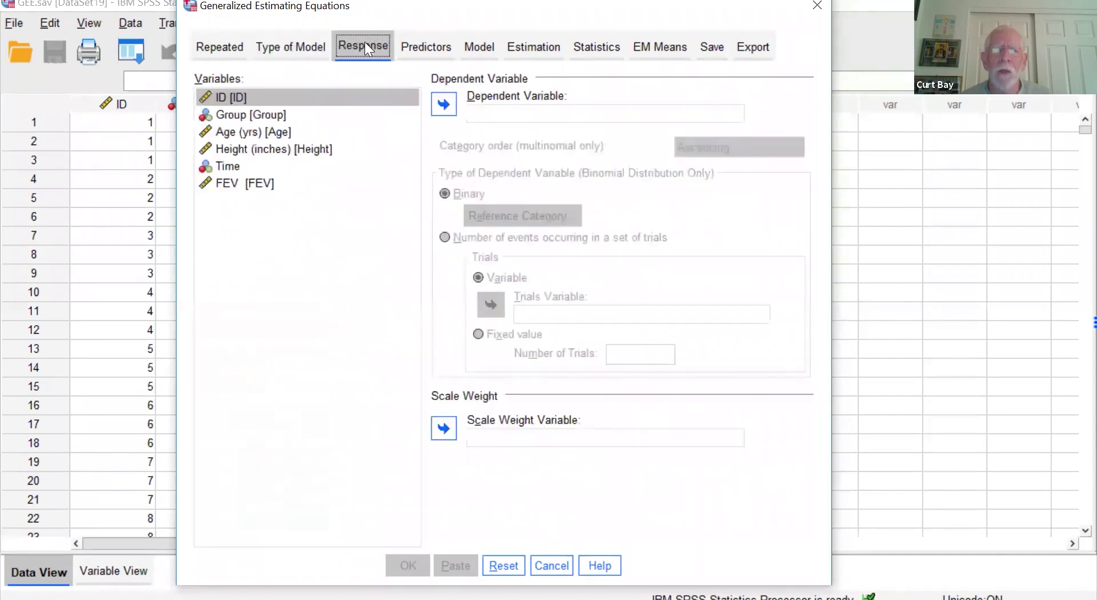
{"action": "left_click", "coordinate": [269, 182]}
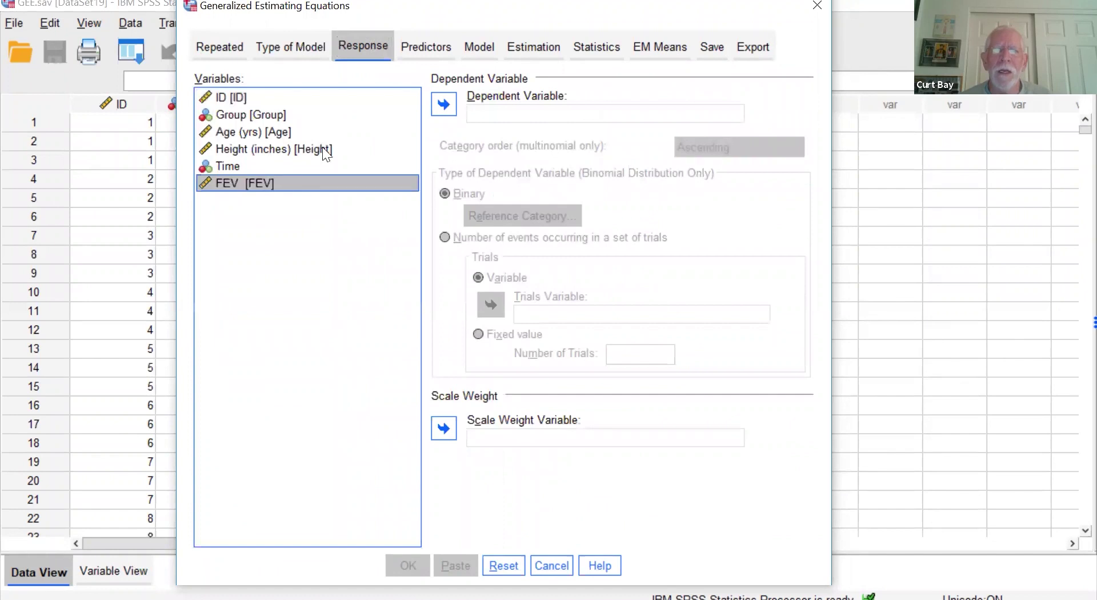
{"action": "left_click", "coordinate": [443, 96]}
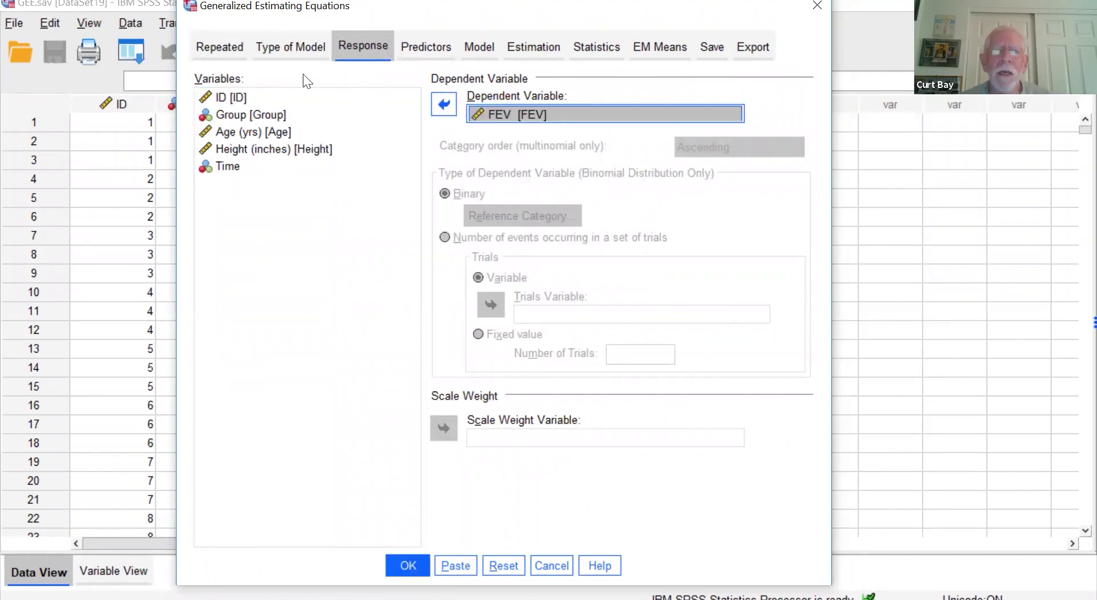
Step: Assign Group and Time as factors and Age and Height as covariates in the model's predictors
{"action": "left_click", "coordinate": [423, 48]}
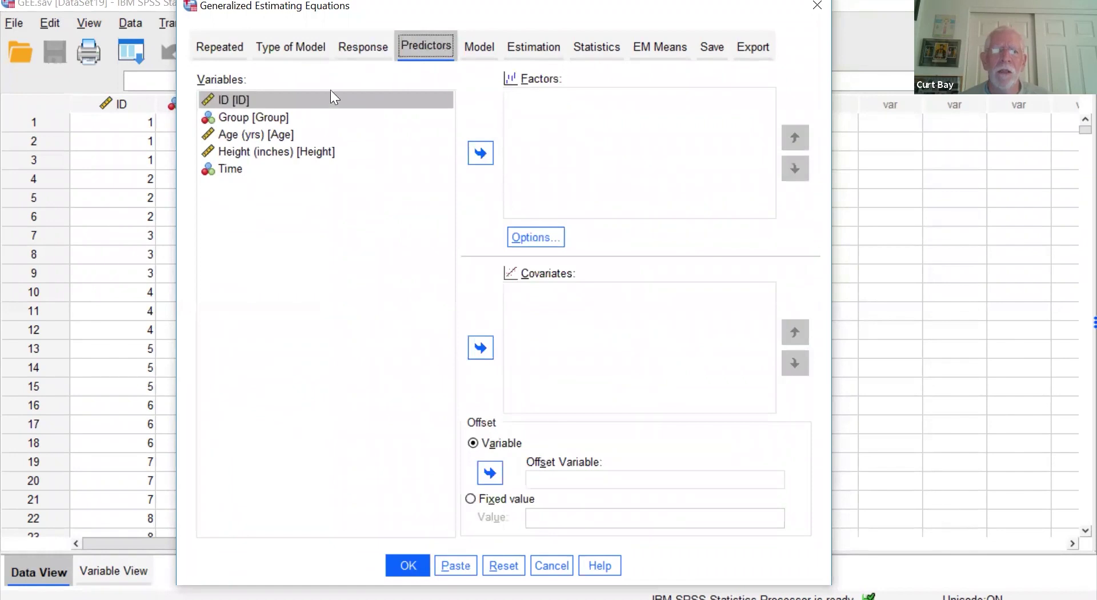
{"action": "left_click", "coordinate": [282, 115]}
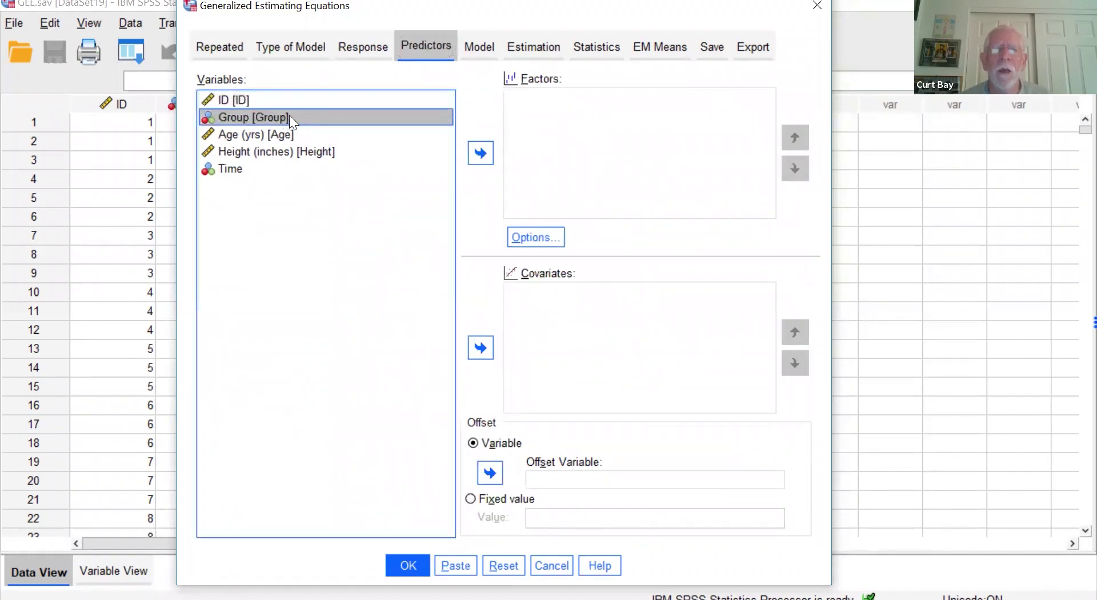
{"action": "left_click", "coordinate": [258, 169], "text": "ctrl"}
{"action": "left_click", "coordinate": [483, 152]}
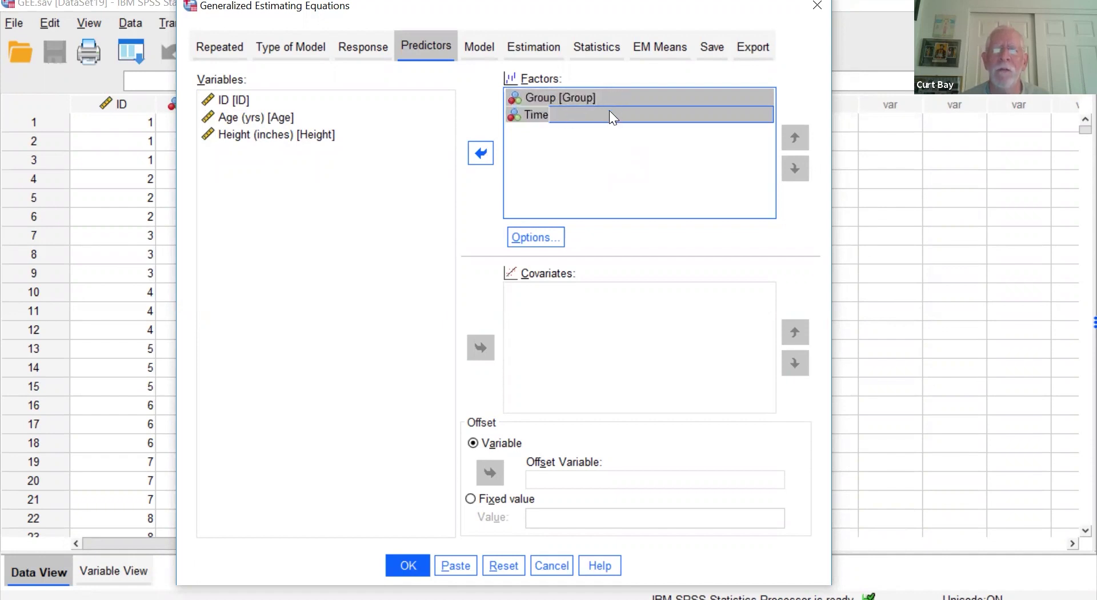
{"action": "left_click", "coordinate": [274, 115]}
{"action": "left_click", "coordinate": [287, 135], "text": "ctrl"}
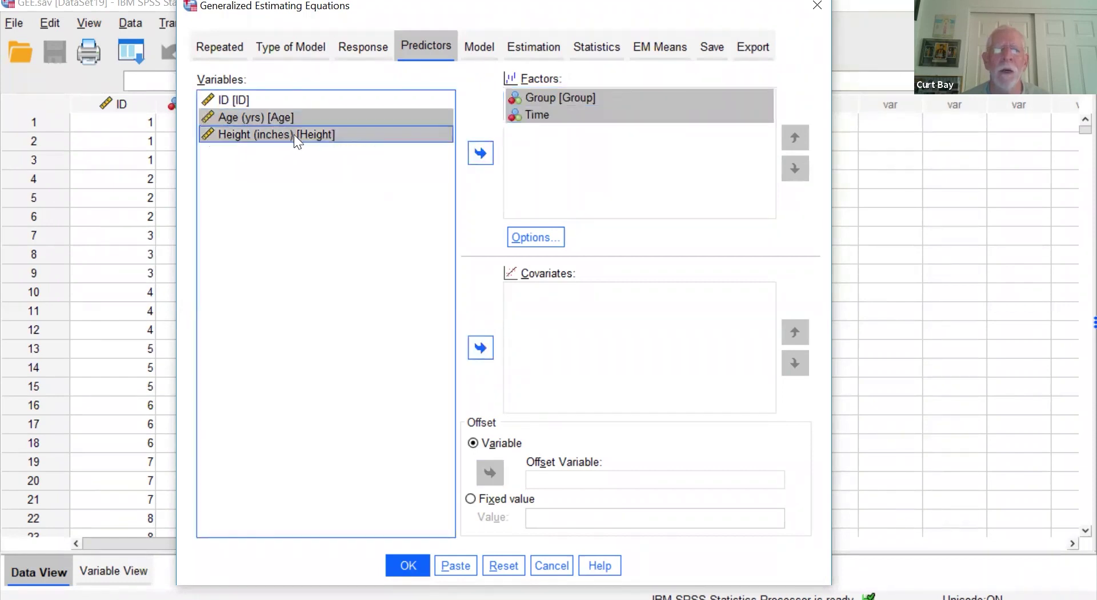
{"action": "left_click", "coordinate": [489, 345]}
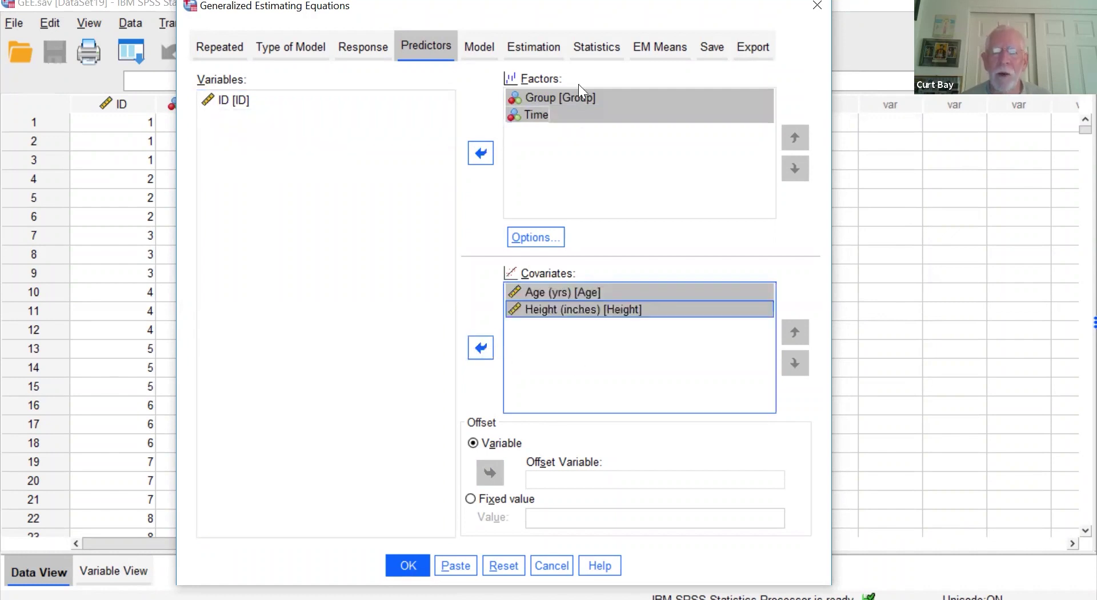
Step: Add Group, Time, Age and Height to the model as main effects
{"action": "left_click_drag", "start_coordinate": [577, 12], "coordinate": [562, 11]}
{"action": "left_click", "coordinate": [468, 50]}
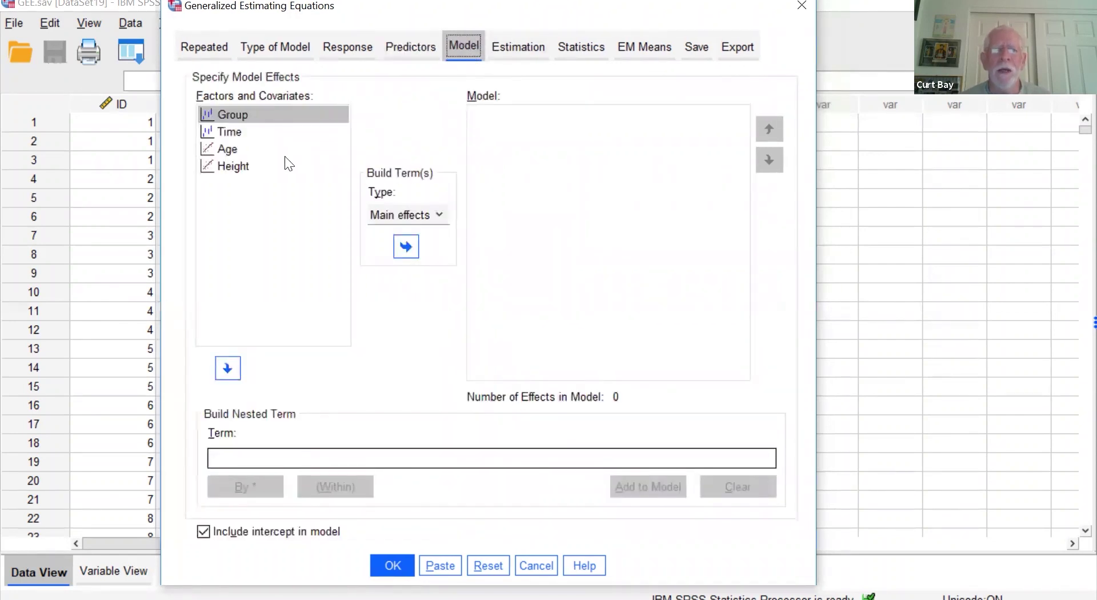
{"action": "left_click", "coordinate": [260, 166], "text": "shift"}
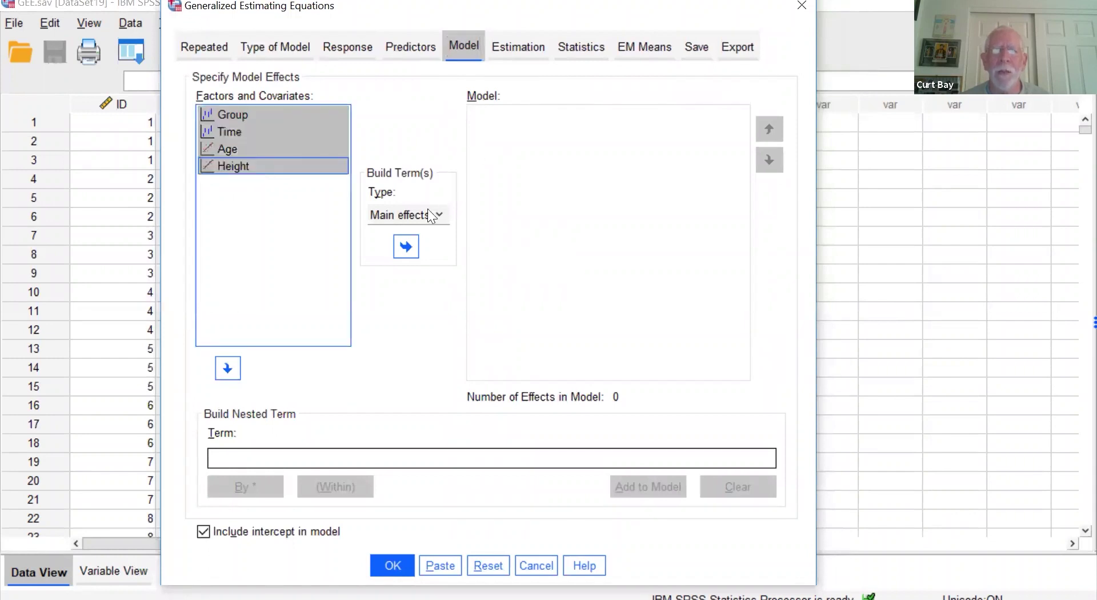
{"action": "left_click", "coordinate": [408, 248]}
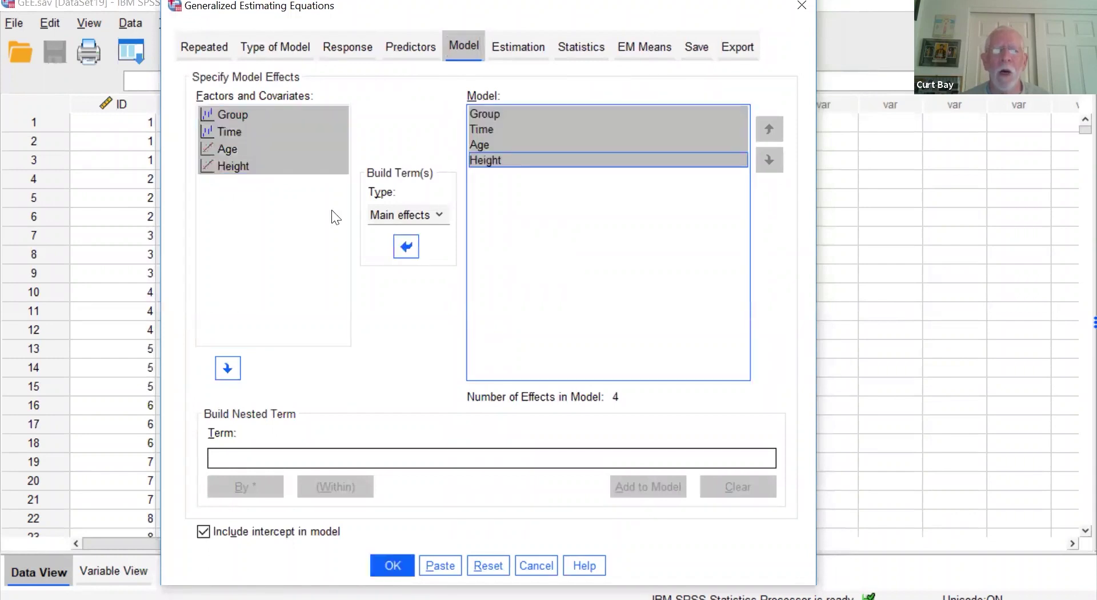
Step: Add the Group*Time interaction term to the model effects
{"action": "left_click", "coordinate": [307, 201]}
{"action": "left_click", "coordinate": [278, 113]}
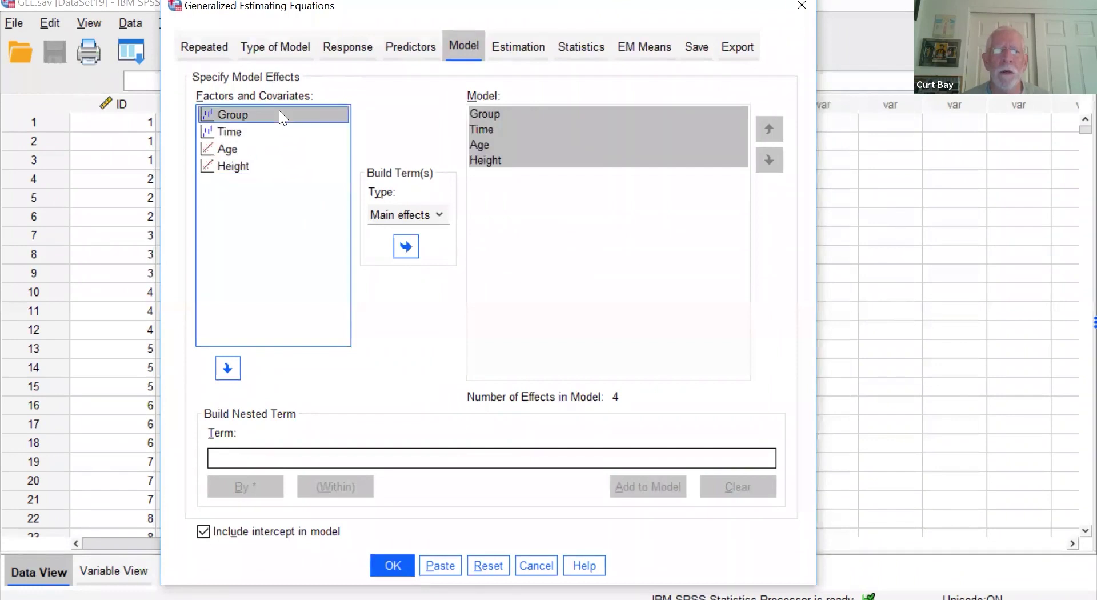
{"action": "left_click", "coordinate": [275, 130], "text": "ctrl"}
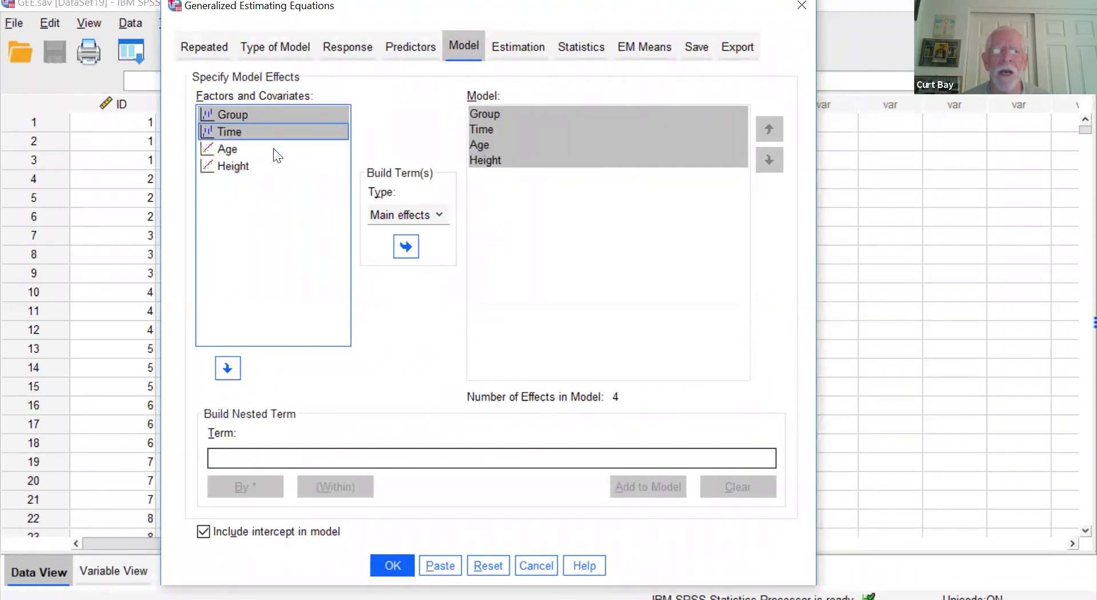
{"action": "left_click", "coordinate": [430, 214]}
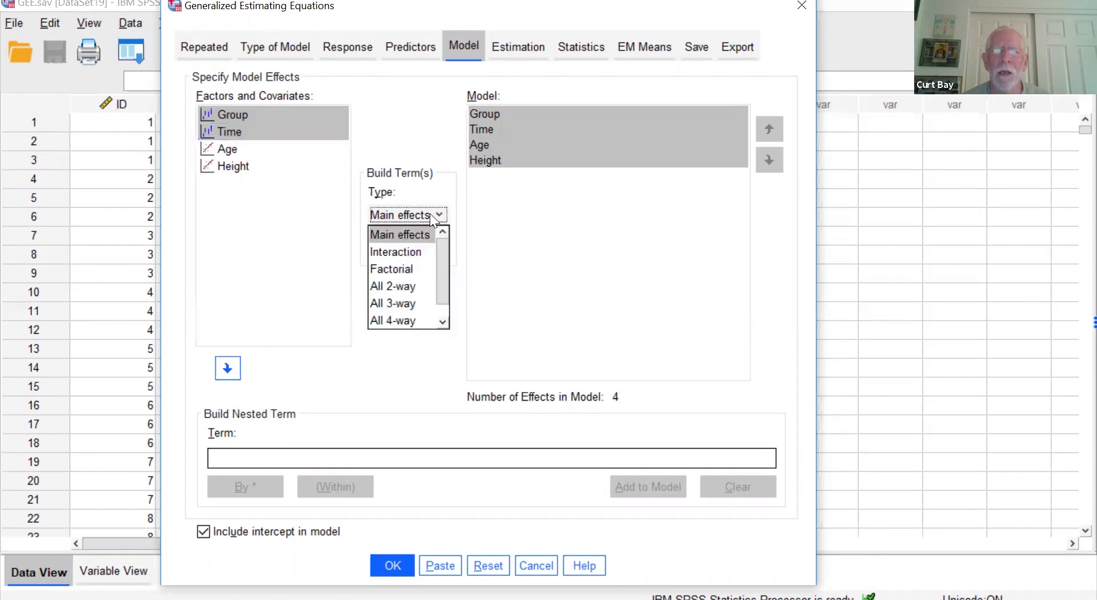
{"action": "left_click", "coordinate": [426, 249]}
{"action": "left_click", "coordinate": [407, 247]}
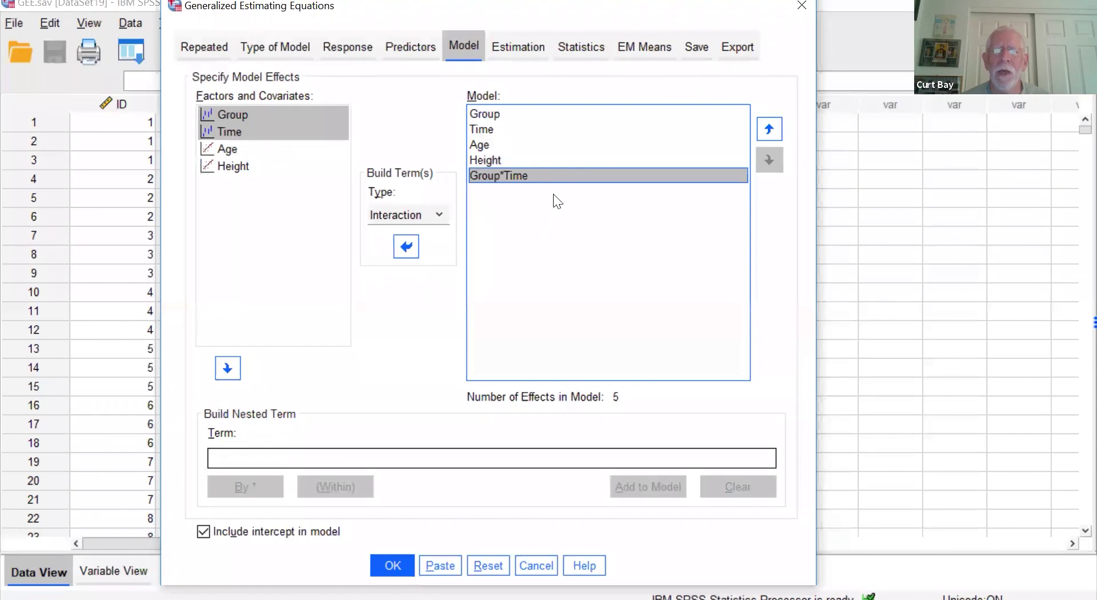
{"action": "left_click", "coordinate": [545, 176]}
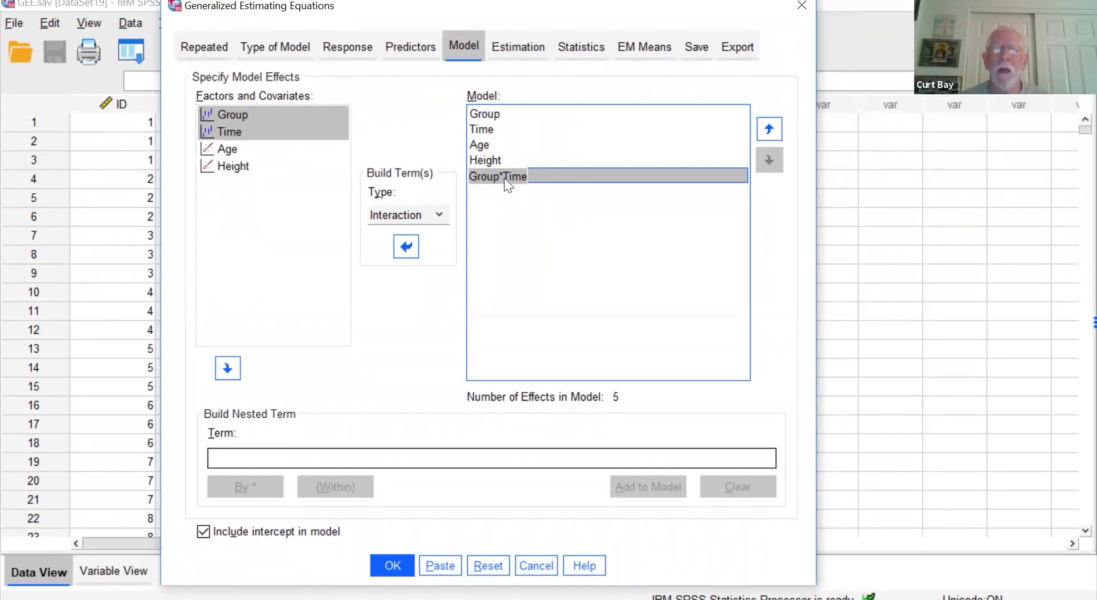
{"action": "left_click", "coordinate": [578, 183]}
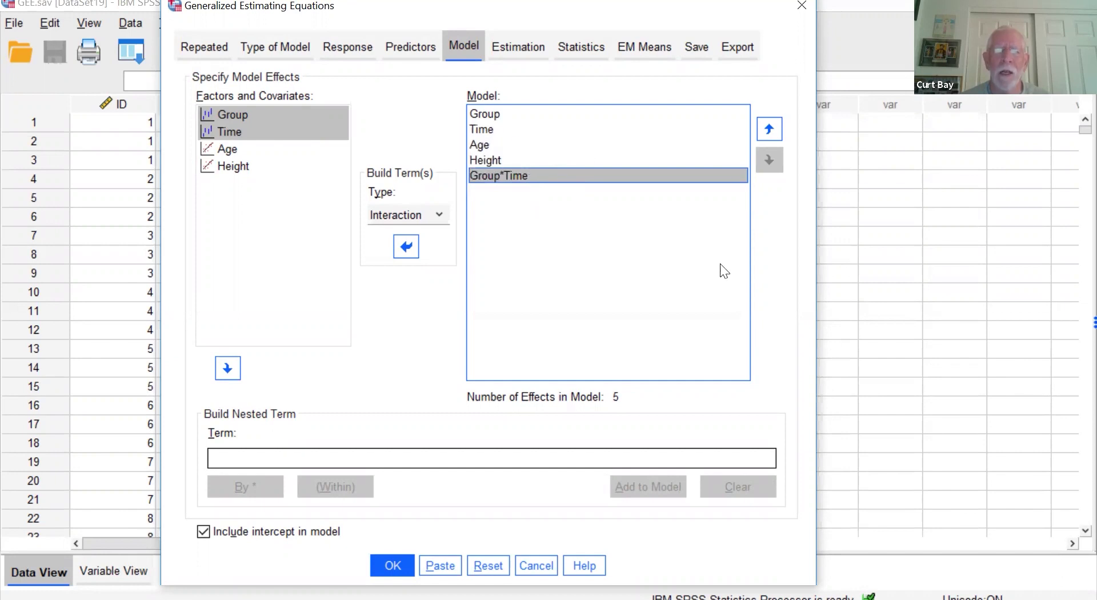
Step: Include the working correlation matrix in the printed statistics
{"action": "left_click", "coordinate": [521, 47]}
{"action": "left_click", "coordinate": [582, 45]}
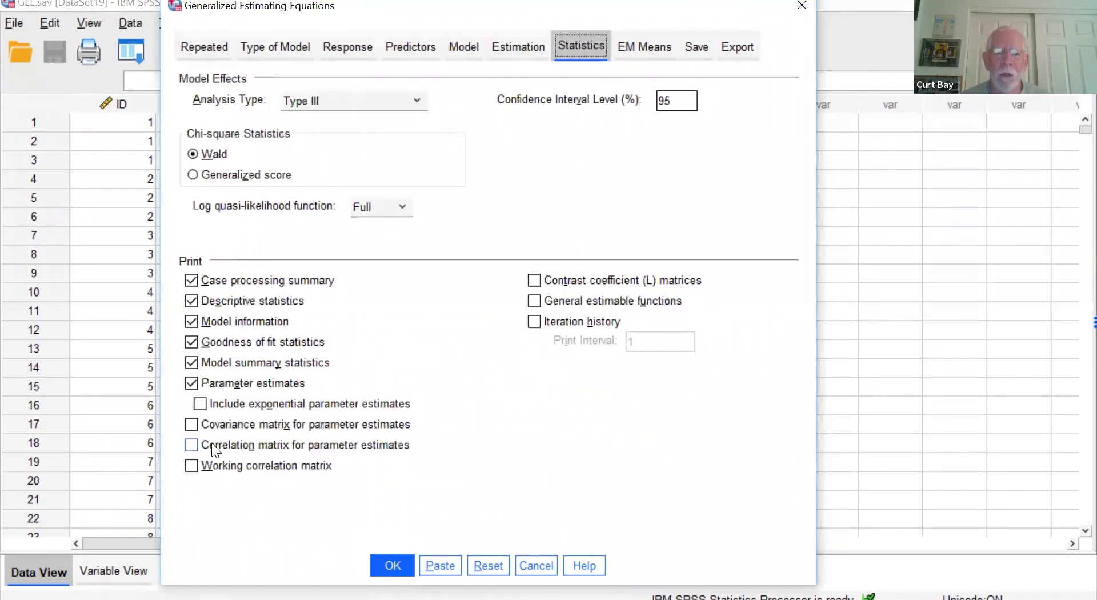
{"action": "left_click", "coordinate": [192, 465]}
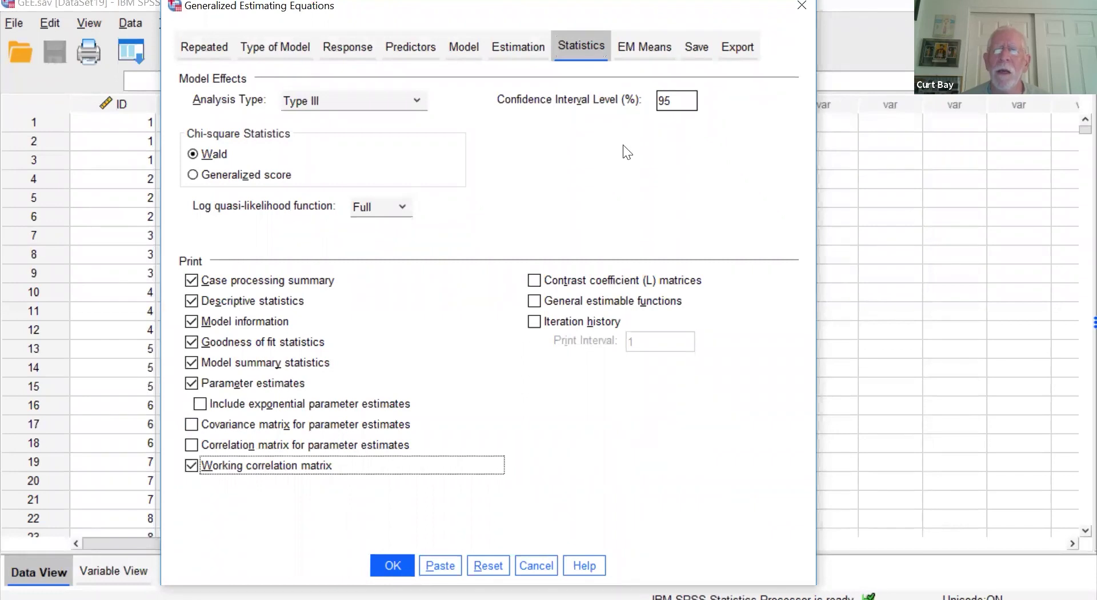
Step: Request estimated marginal means for Group, Time and Group*Time, plus the overall estimated mean
{"action": "left_click", "coordinate": [638, 52]}
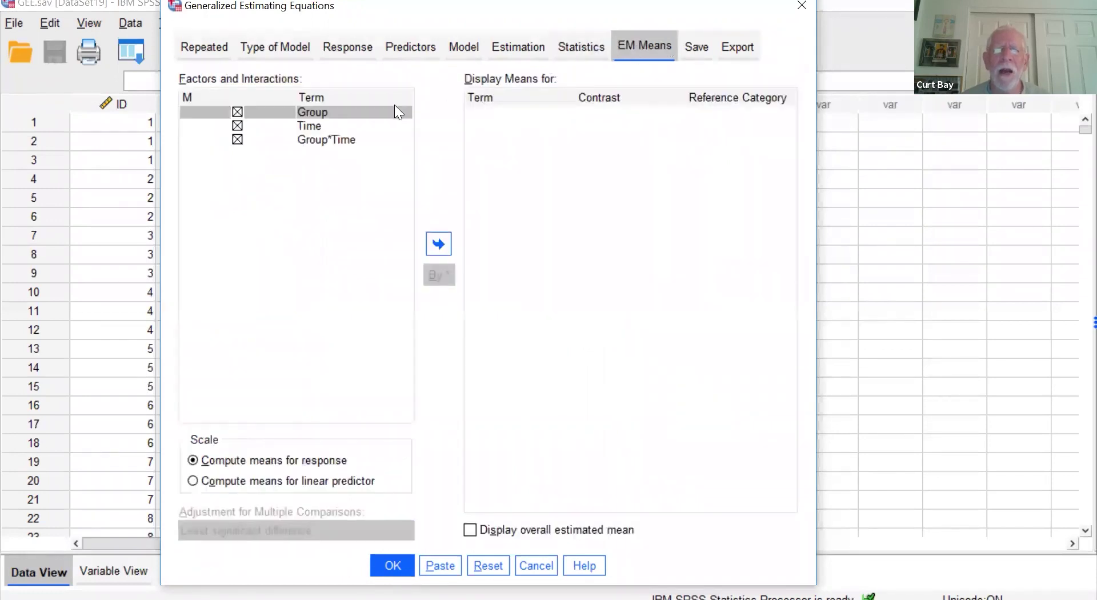
{"action": "left_click", "coordinate": [341, 142], "text": "shift"}
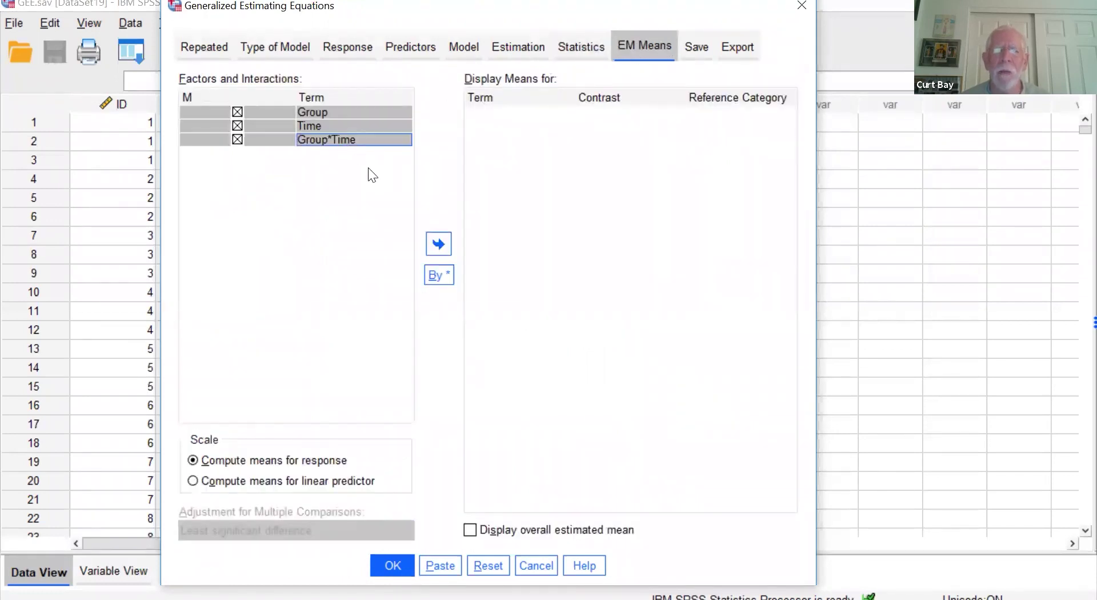
{"action": "left_click", "coordinate": [438, 244]}
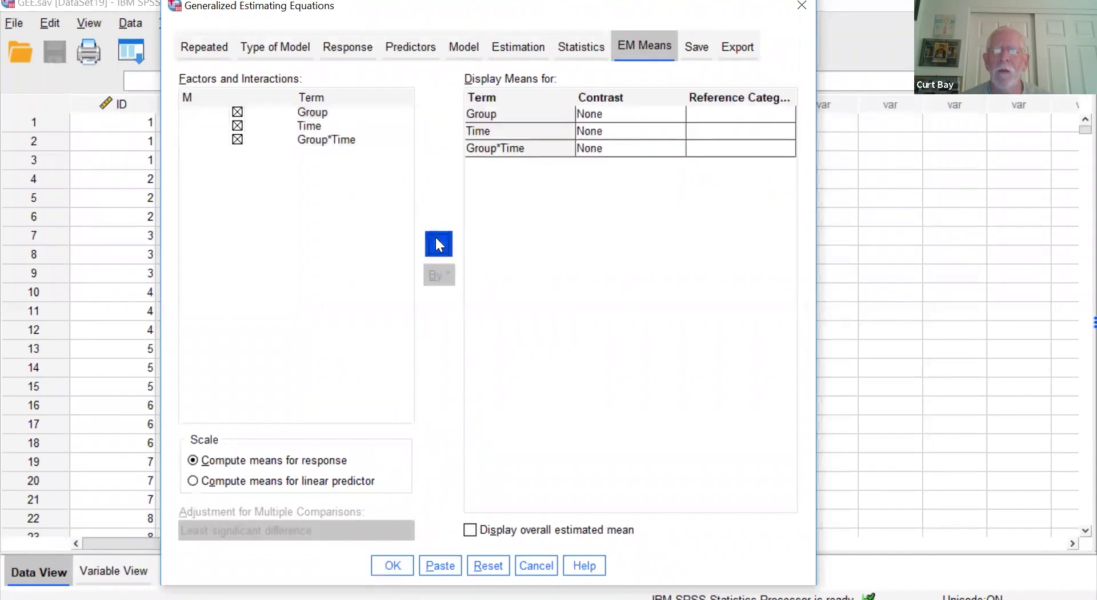
{"action": "left_click", "coordinate": [515, 529]}
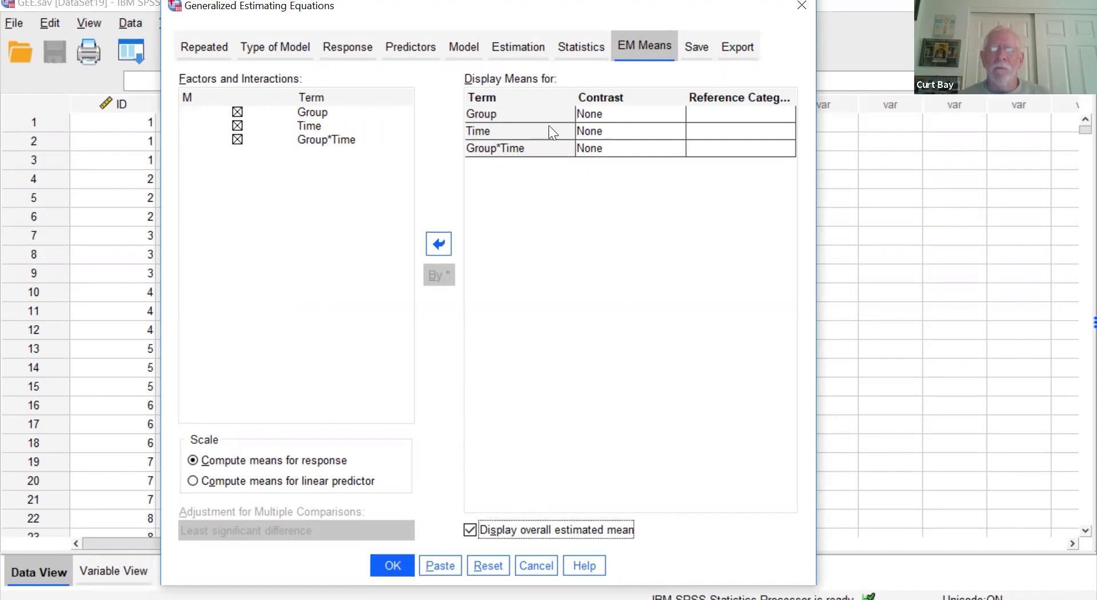
Step: Set a Pairwise contrast for Group*Time with Sequential Bonferroni adjustment for multiple comparisons
{"action": "left_click", "coordinate": [678, 149]}
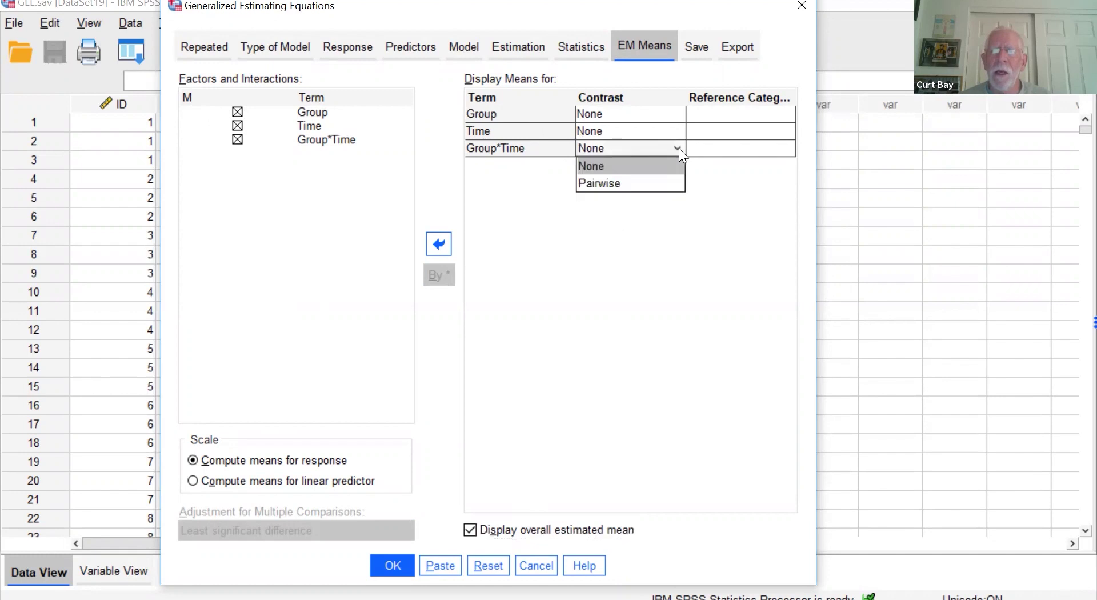
{"action": "left_click", "coordinate": [674, 181]}
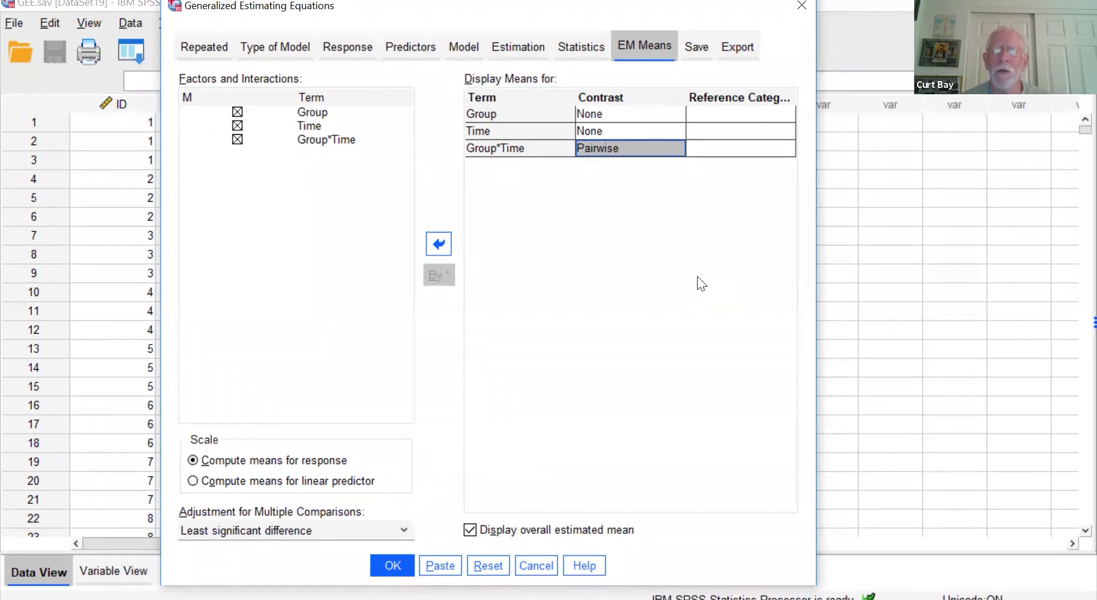
{"action": "left_click", "coordinate": [319, 530]}
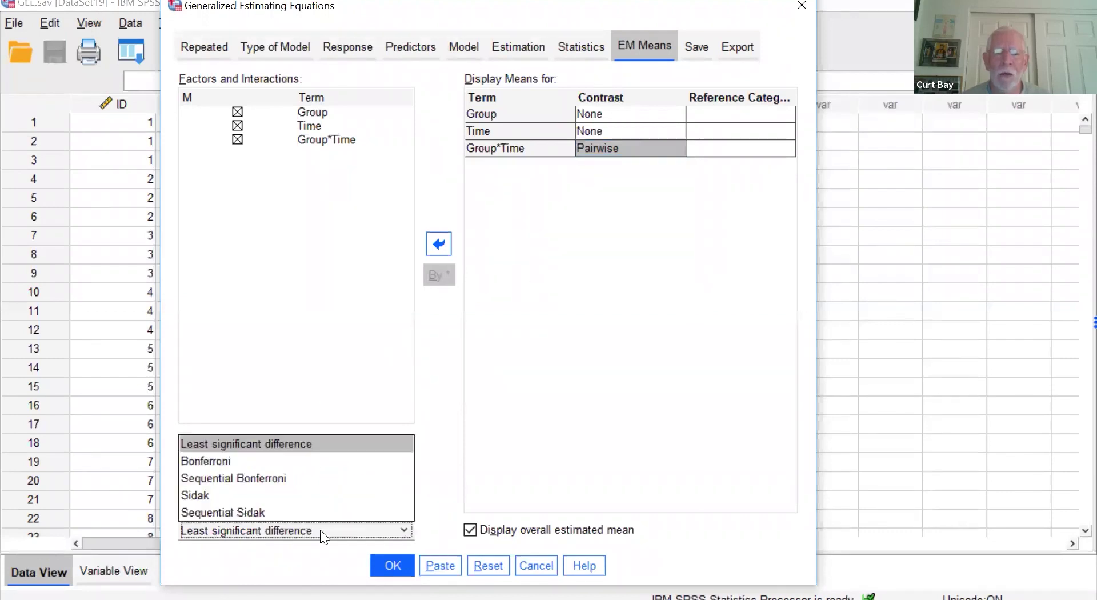
{"action": "left_click", "coordinate": [304, 478]}
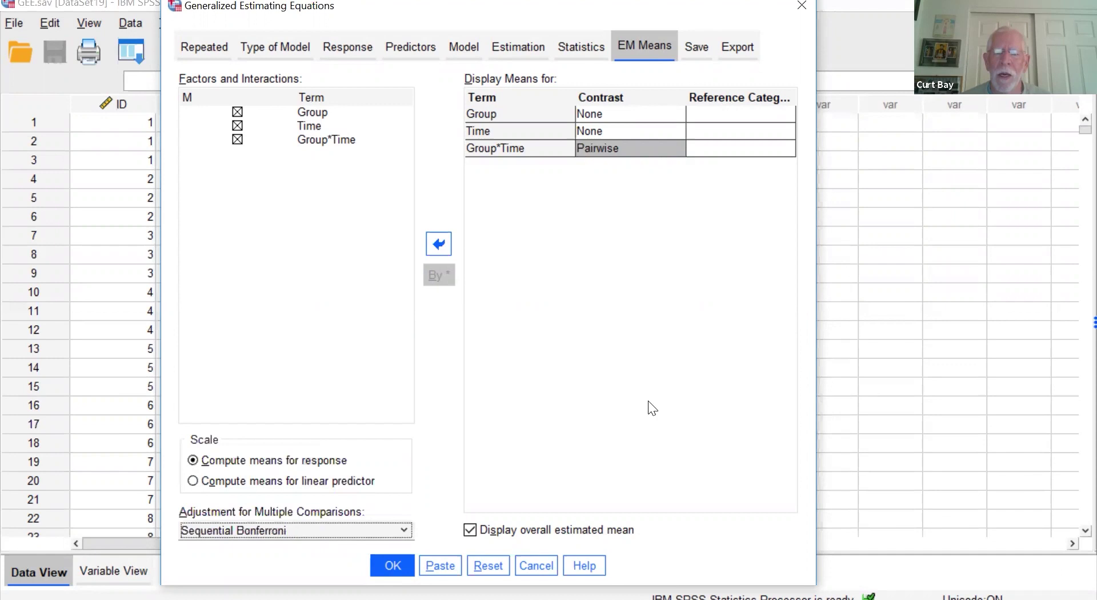
Step: Choose to save the Pearson residual as a new variable and run the Generalized Estimating Equations analysis
{"action": "left_click", "coordinate": [729, 45]}
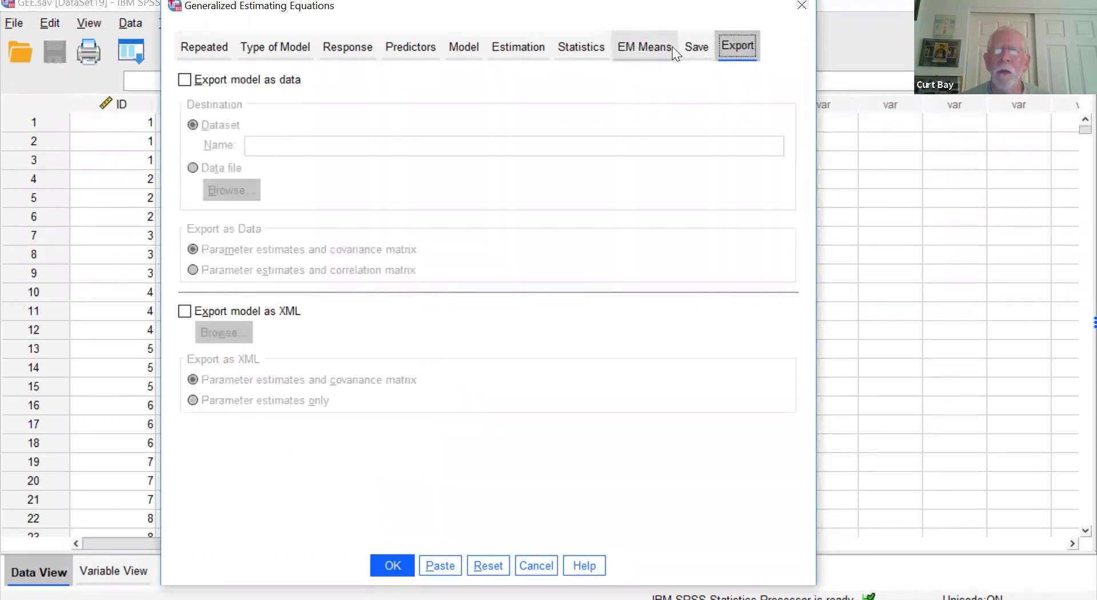
{"action": "left_click", "coordinate": [690, 43]}
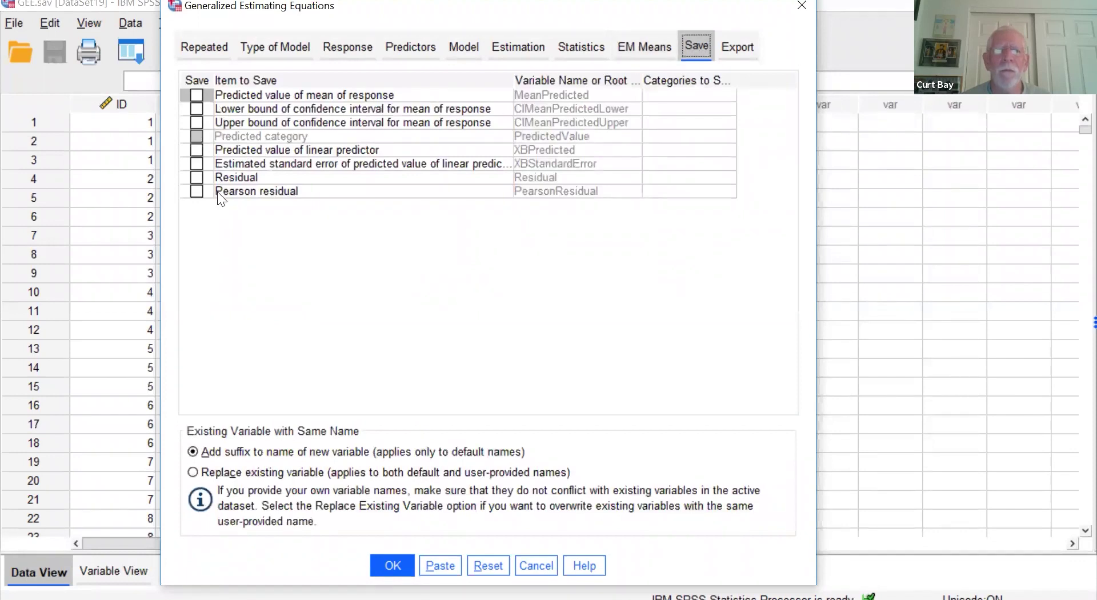
{"action": "left_click", "coordinate": [195, 192]}
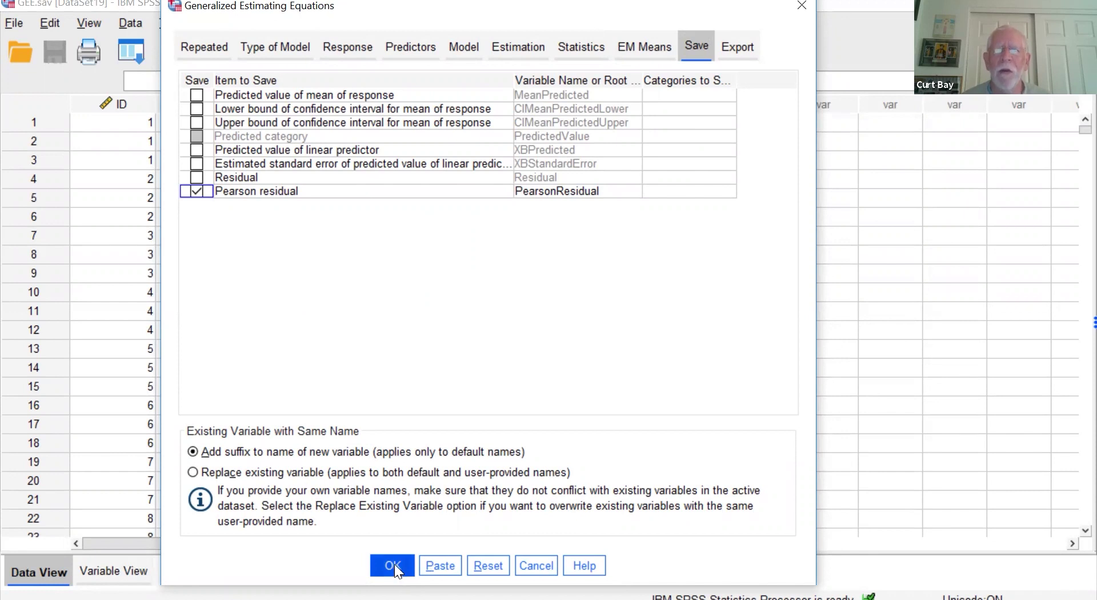
{"action": "left_click", "coordinate": [578, 46]}
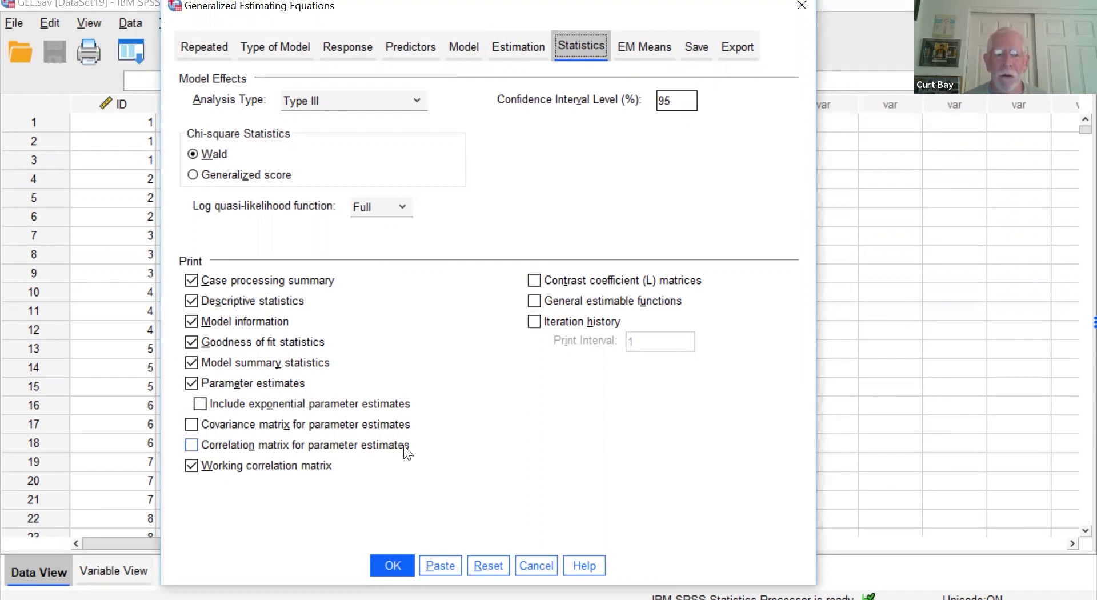
{"action": "left_click", "coordinate": [400, 567]}
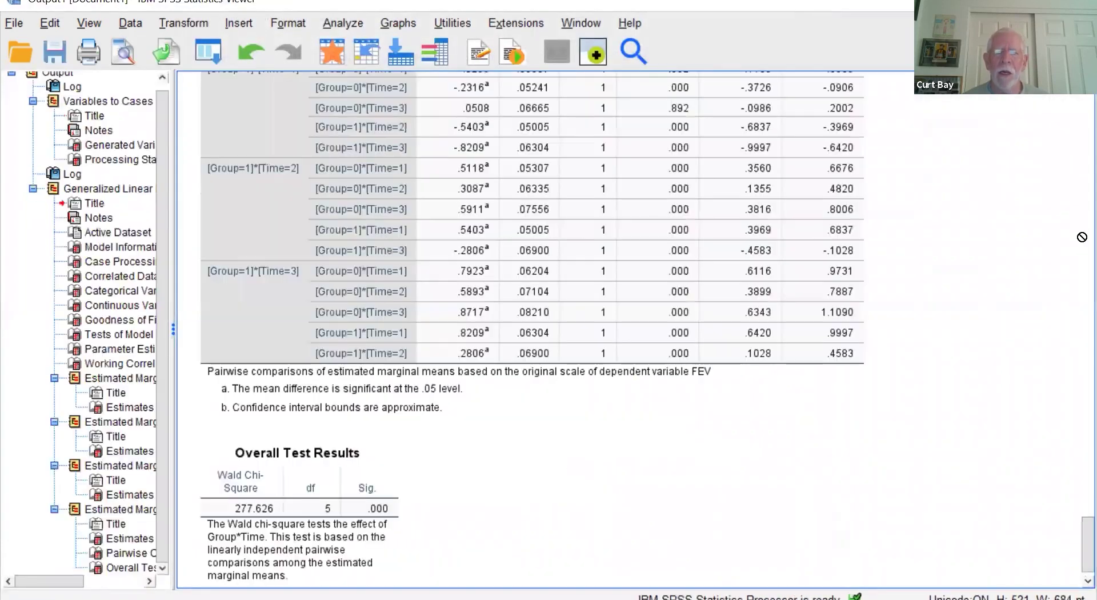
Step: Examine the output's command syntax, model information, case processing, correlated data, and categorical and continuous variable summaries
{"action": "scroll", "coordinate": [1033, 205], "scroll_direction": "up", "scroll_amount": 20}
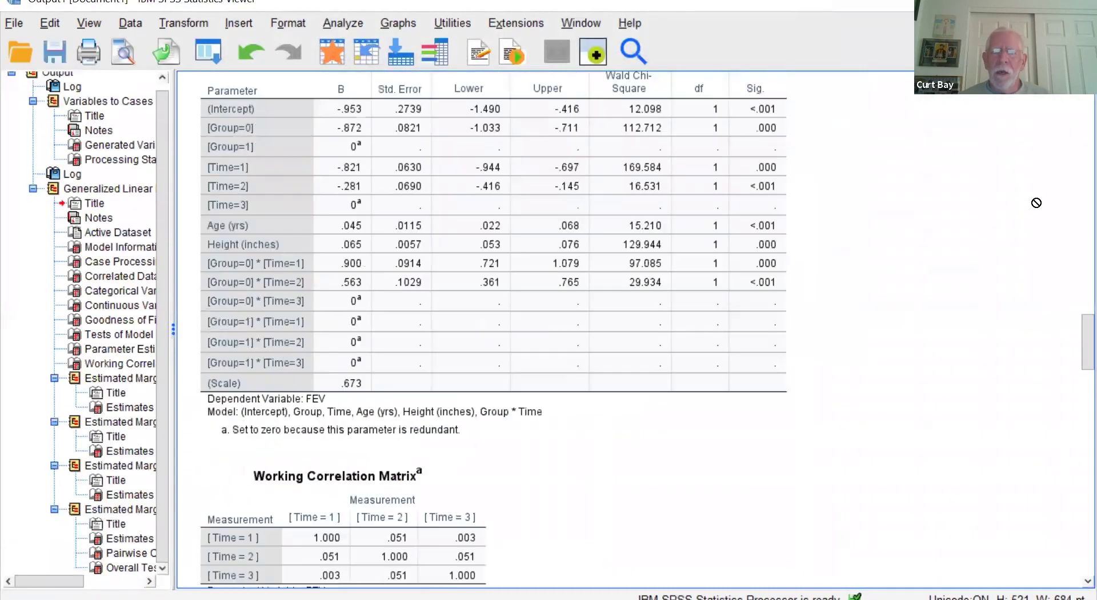
{"action": "scroll", "coordinate": [1039, 190], "scroll_direction": "up", "scroll_amount": 5}
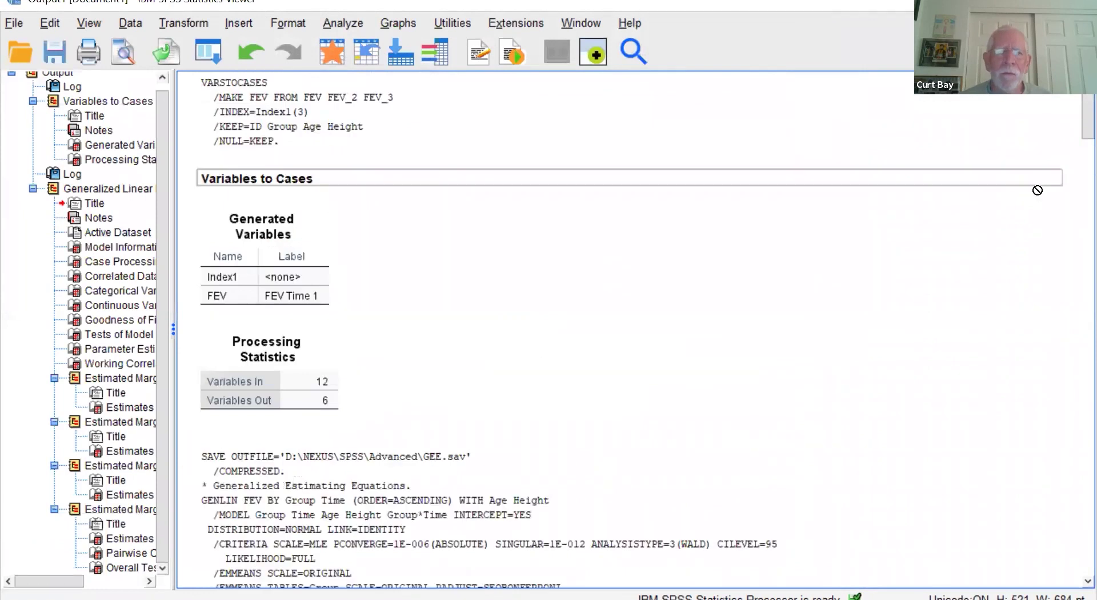
{"action": "scroll", "coordinate": [1037, 190], "scroll_direction": "down", "scroll_amount": 6}
{"action": "scroll", "coordinate": [1034, 185], "scroll_direction": "down", "scroll_amount": 10}
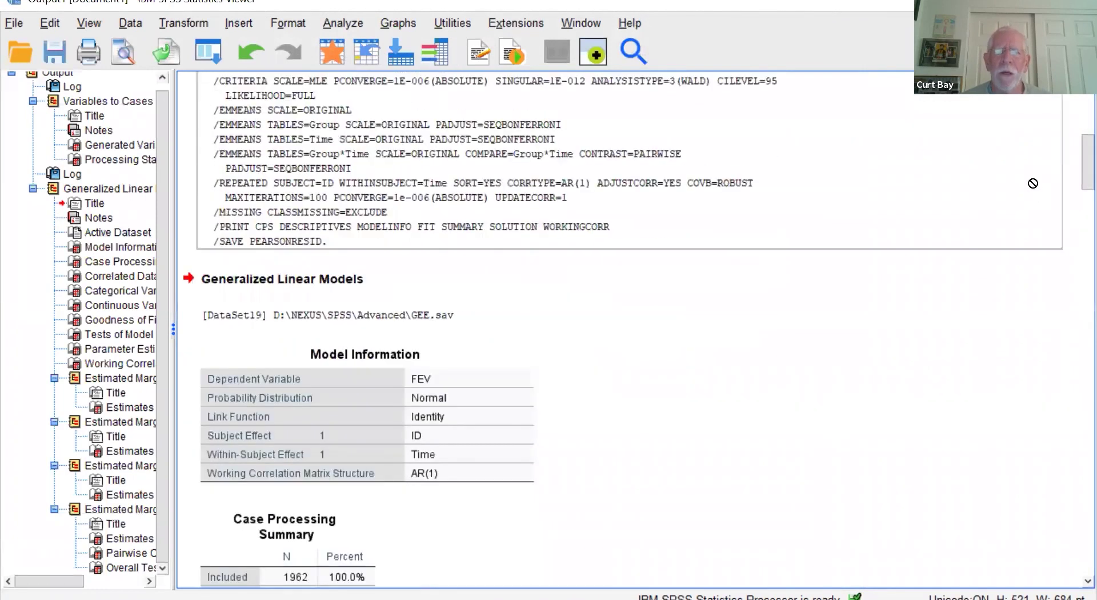
{"action": "scroll", "coordinate": [997, 157], "scroll_direction": "up", "scroll_amount": 5}
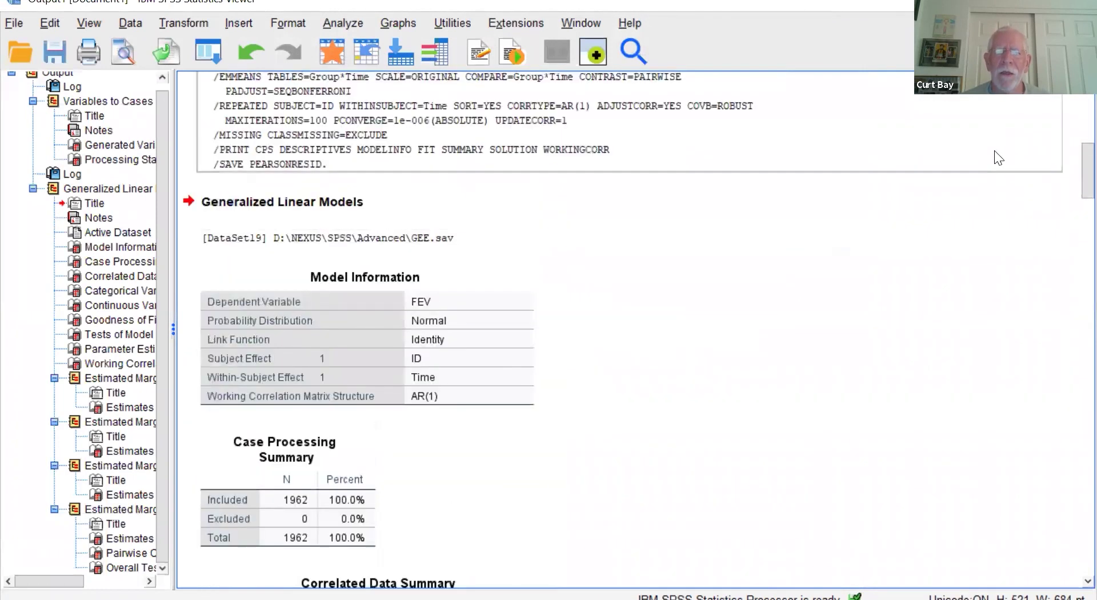
{"action": "scroll", "coordinate": [995, 154], "scroll_direction": "down", "scroll_amount": 12}
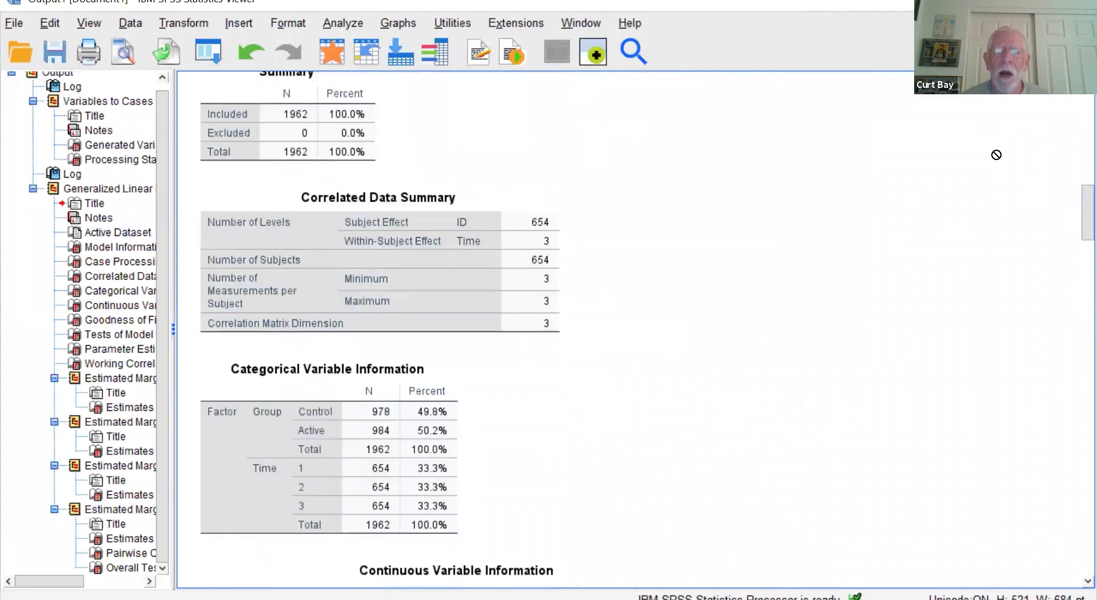
{"action": "scroll", "coordinate": [995, 155], "scroll_direction": "down", "scroll_amount": 3}
{"action": "scroll", "coordinate": [996, 154], "scroll_direction": "up", "scroll_amount": 3}
{"action": "scroll", "coordinate": [691, 231], "scroll_direction": "down", "scroll_amount": 6}
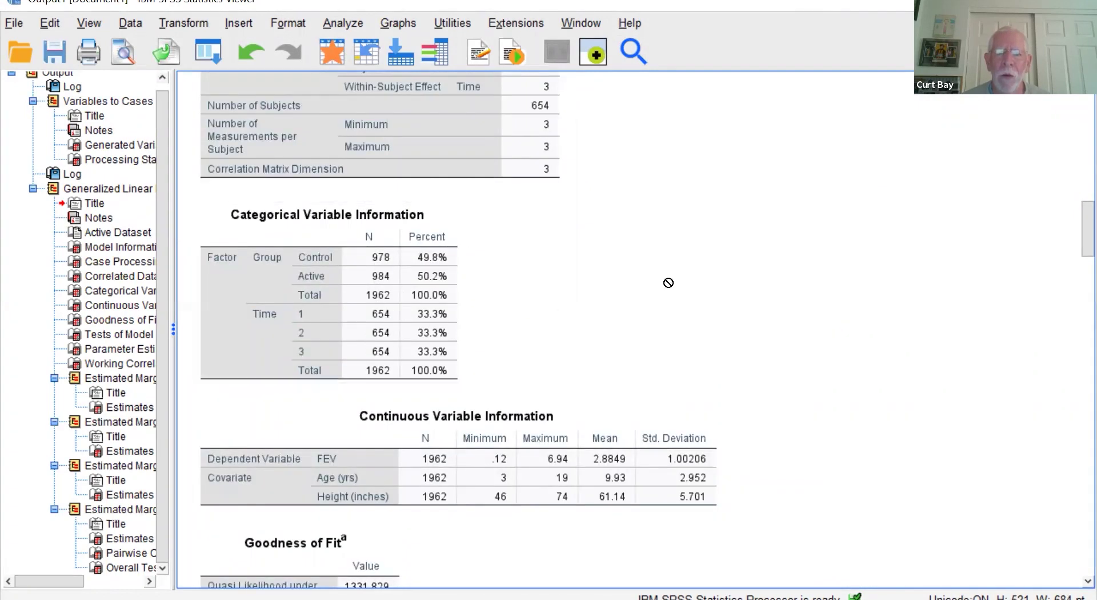
Step: Examine the goodness-of-fit criteria, the tests of model effects and the parameter estimates in the Generalized Estimating Equations output
{"action": "scroll", "coordinate": [744, 244], "scroll_direction": "down", "scroll_amount": 9}
{"action": "scroll", "coordinate": [744, 244], "scroll_direction": "down", "scroll_amount": 3}
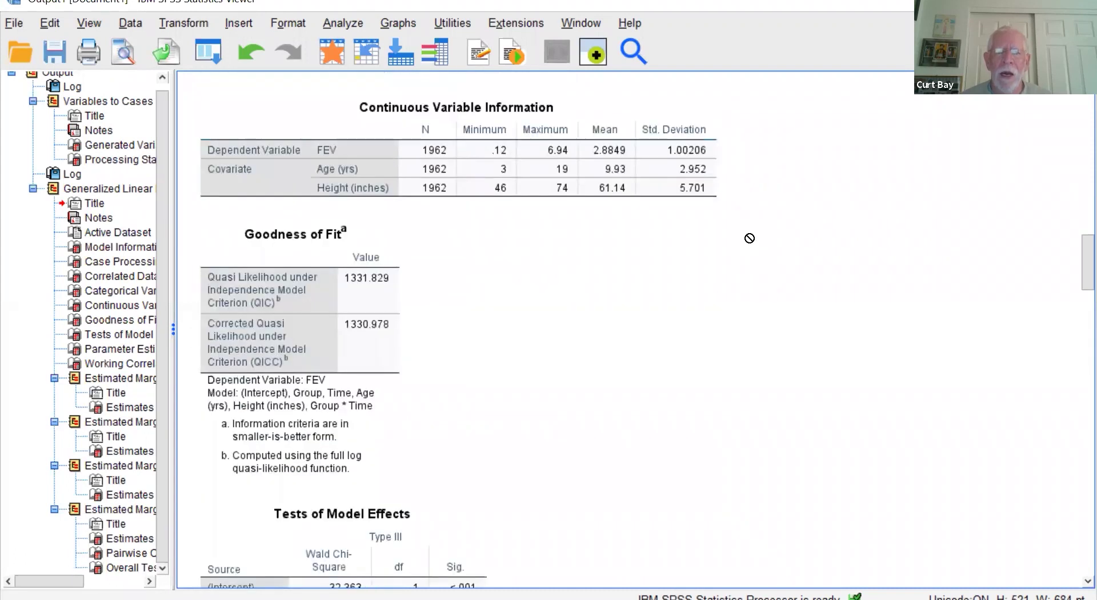
{"action": "scroll", "coordinate": [749, 237], "scroll_direction": "down", "scroll_amount": 3}
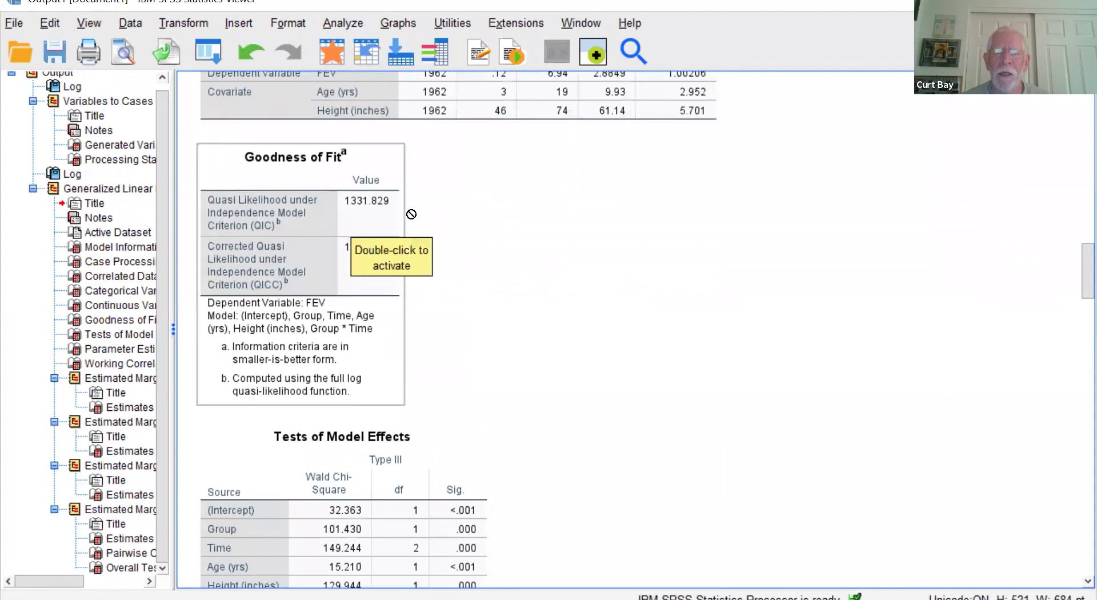
{"action": "left_click_drag", "start_coordinate": [365, 256], "coordinate": [317, 276]}
{"action": "scroll", "coordinate": [605, 232], "scroll_direction": "down", "scroll_amount": 3}
{"action": "scroll", "coordinate": [608, 227], "scroll_direction": "down", "scroll_amount": 2}
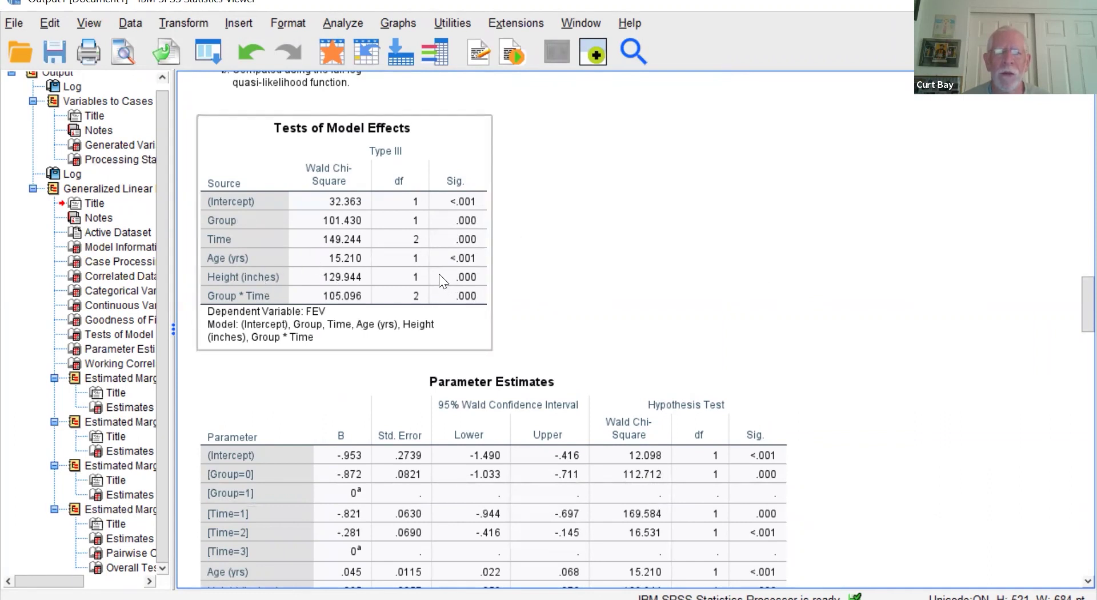
{"action": "left_click_drag", "start_coordinate": [459, 241], "coordinate": [468, 218]}
{"action": "scroll", "coordinate": [693, 240], "scroll_direction": "down", "scroll_amount": 3}
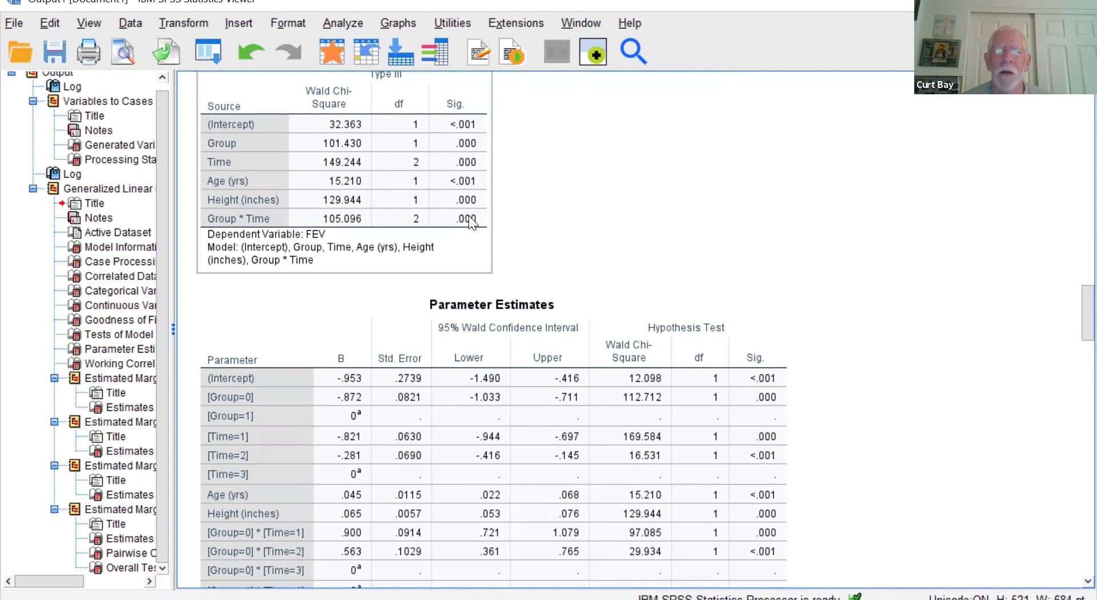
{"action": "left_click_drag", "start_coordinate": [485, 218], "coordinate": [423, 181]}
{"action": "scroll", "coordinate": [874, 208], "scroll_direction": "down", "scroll_amount": 9}
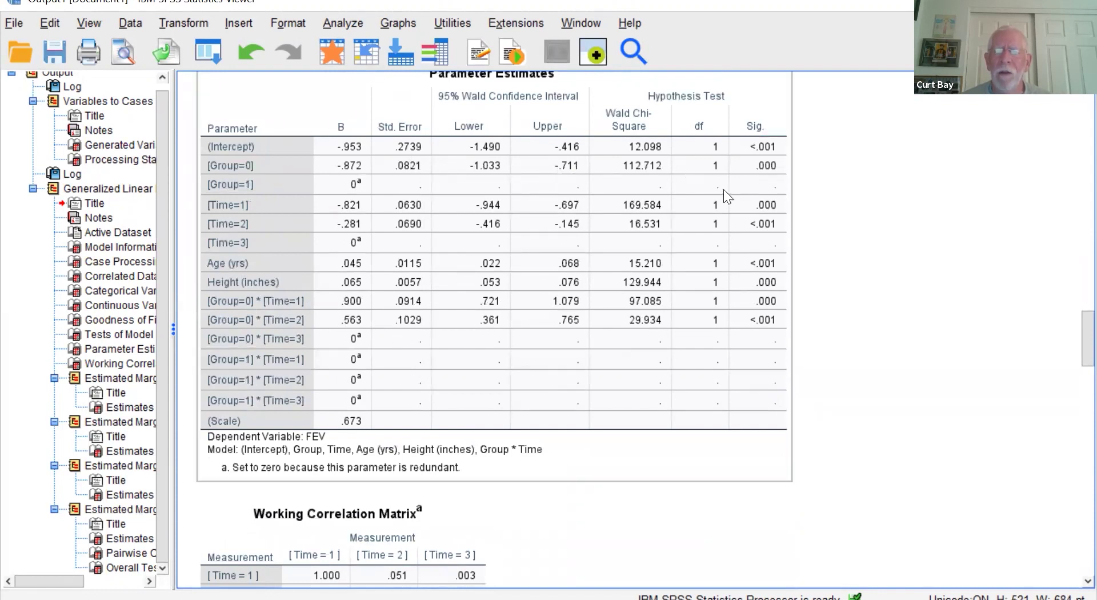
Step: Examine the working correlation matrix across the three time points in the output
{"action": "left_click", "coordinate": [857, 294]}
{"action": "scroll", "coordinate": [939, 266], "scroll_direction": "down", "scroll_amount": 5}
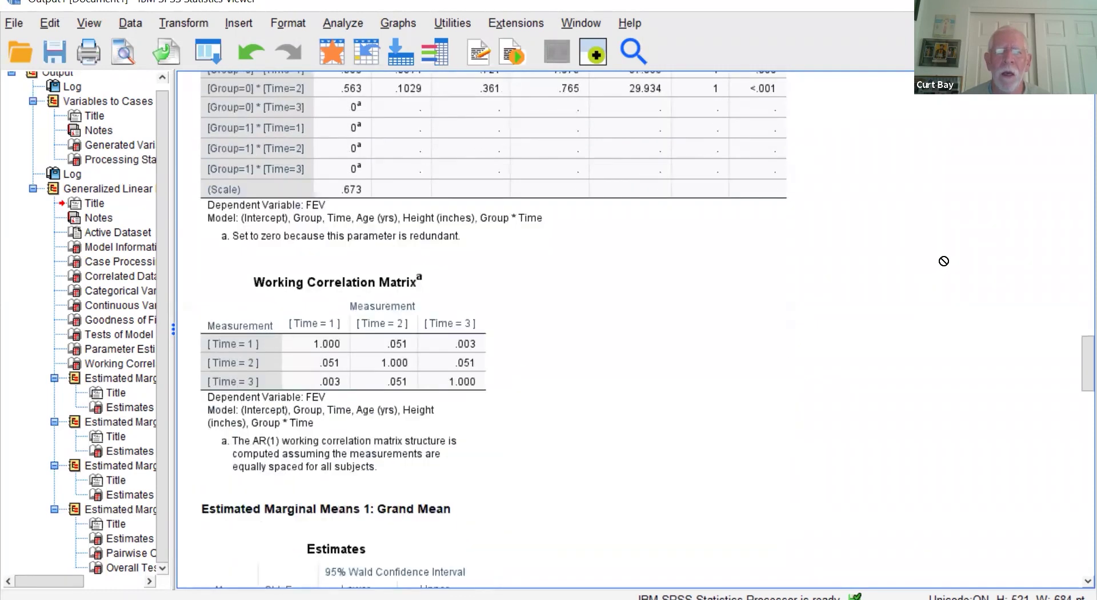
{"action": "scroll", "coordinate": [942, 260], "scroll_direction": "down", "scroll_amount": 2}
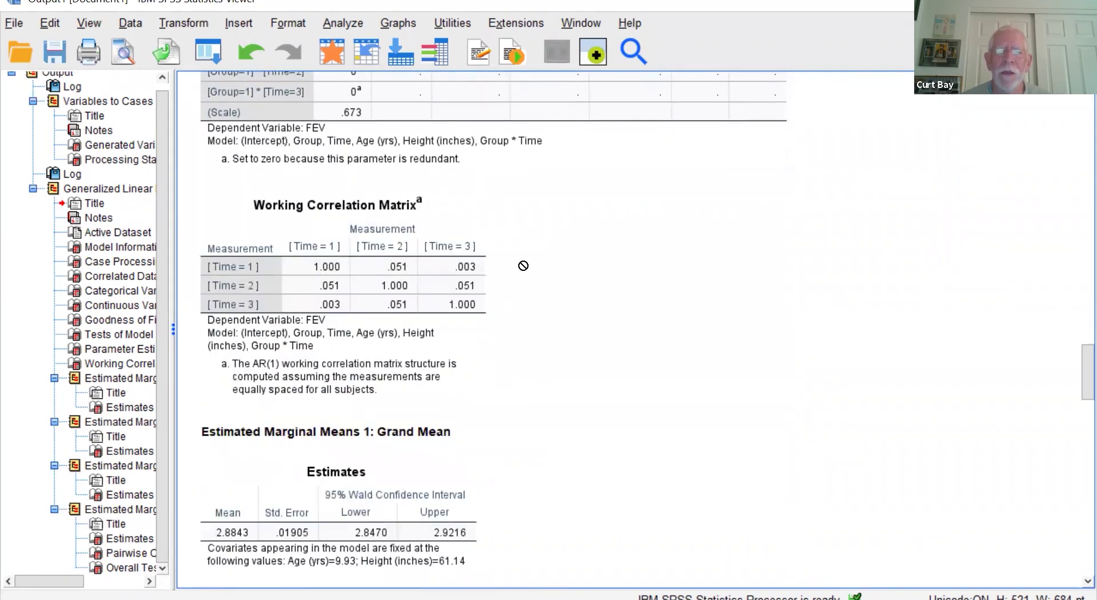
{"action": "left_click", "coordinate": [351, 271]}
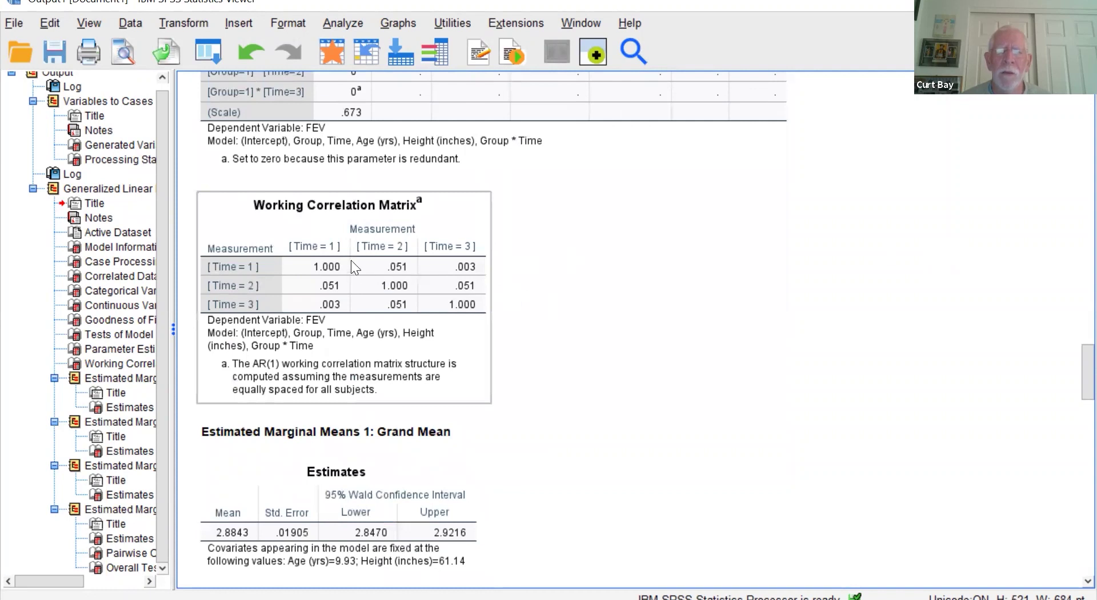
{"action": "left_click_drag", "start_coordinate": [419, 262], "coordinate": [454, 269]}
{"action": "left_click", "coordinate": [455, 273]}
{"action": "left_click_drag", "start_coordinate": [455, 269], "coordinate": [834, 285]}
{"action": "scroll", "coordinate": [834, 285], "scroll_direction": "down", "scroll_amount": 3}
{"action": "left_click", "coordinate": [464, 194]}
{"action": "left_click_drag", "start_coordinate": [457, 194], "coordinate": [830, 242]}
Step: Review the estimated marginal means tables for the grand mean, Group, Time and Group*Time
{"action": "scroll", "coordinate": [826, 248], "scroll_direction": "down", "scroll_amount": 3}
{"action": "scroll", "coordinate": [830, 242], "scroll_direction": "down", "scroll_amount": 15}
{"action": "left_click", "coordinate": [392, 172]}
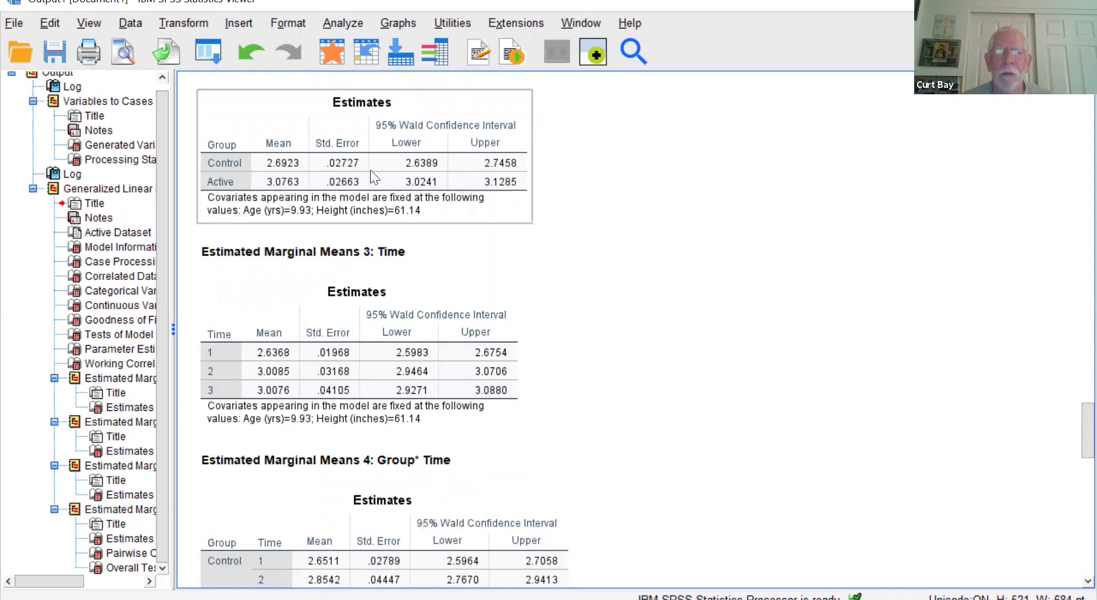
{"action": "left_click", "coordinate": [581, 206]}
{"action": "scroll", "coordinate": [632, 238], "scroll_direction": "down", "scroll_amount": 6}
{"action": "left_click", "coordinate": [302, 191]}
{"action": "left_click", "coordinate": [296, 301]}
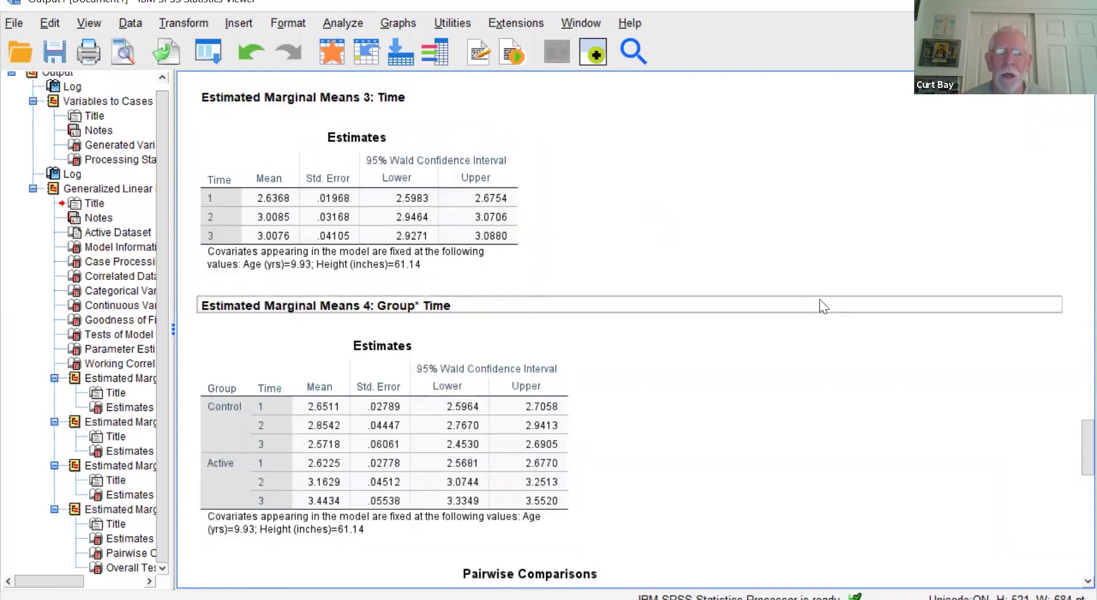
{"action": "scroll", "coordinate": [819, 299], "scroll_direction": "down", "scroll_amount": 3}
{"action": "scroll", "coordinate": [822, 298], "scroll_direction": "down", "scroll_amount": 3}
{"action": "left_click", "coordinate": [440, 204]}
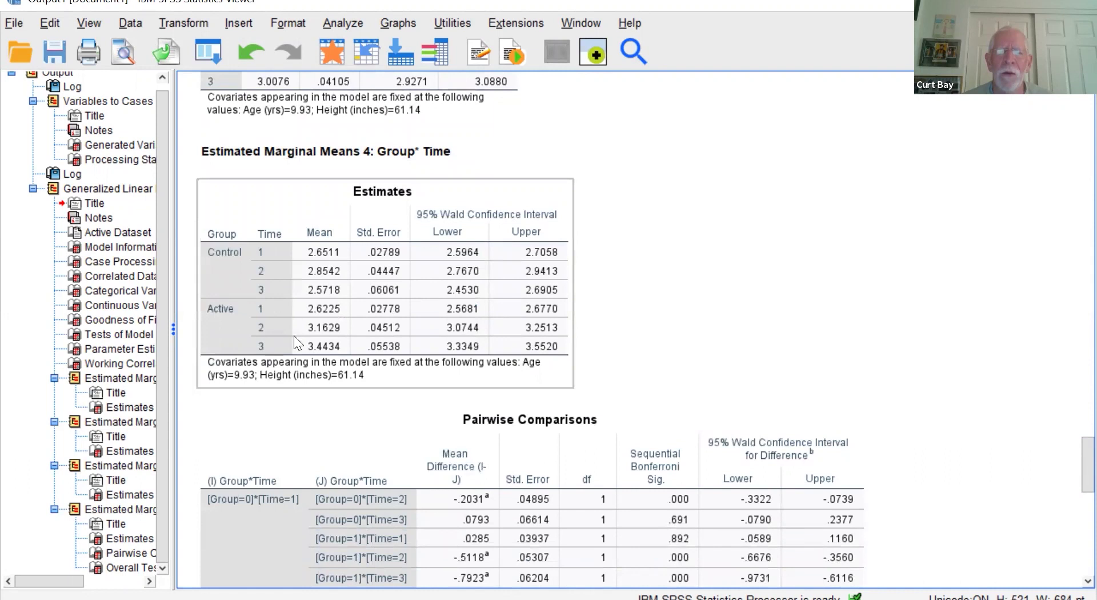
{"action": "left_click_drag", "start_coordinate": [294, 334], "coordinate": [883, 195]}
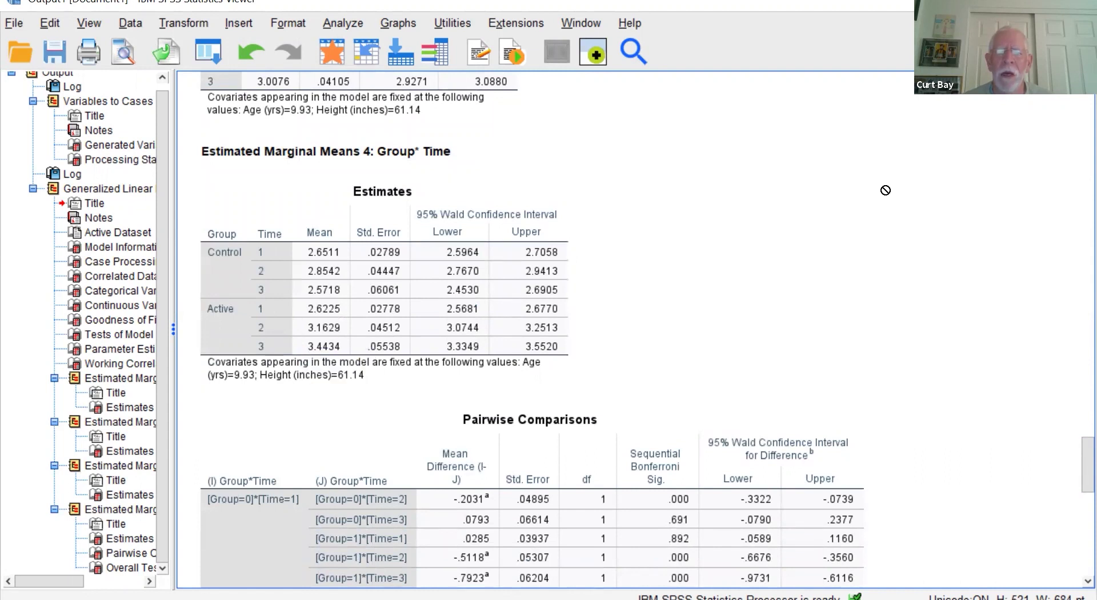
Step: Examine the Group*Time pairwise comparisons with their Sequential Bonferroni significance values and the overall test results
{"action": "scroll", "coordinate": [885, 192], "scroll_direction": "down", "scroll_amount": 5}
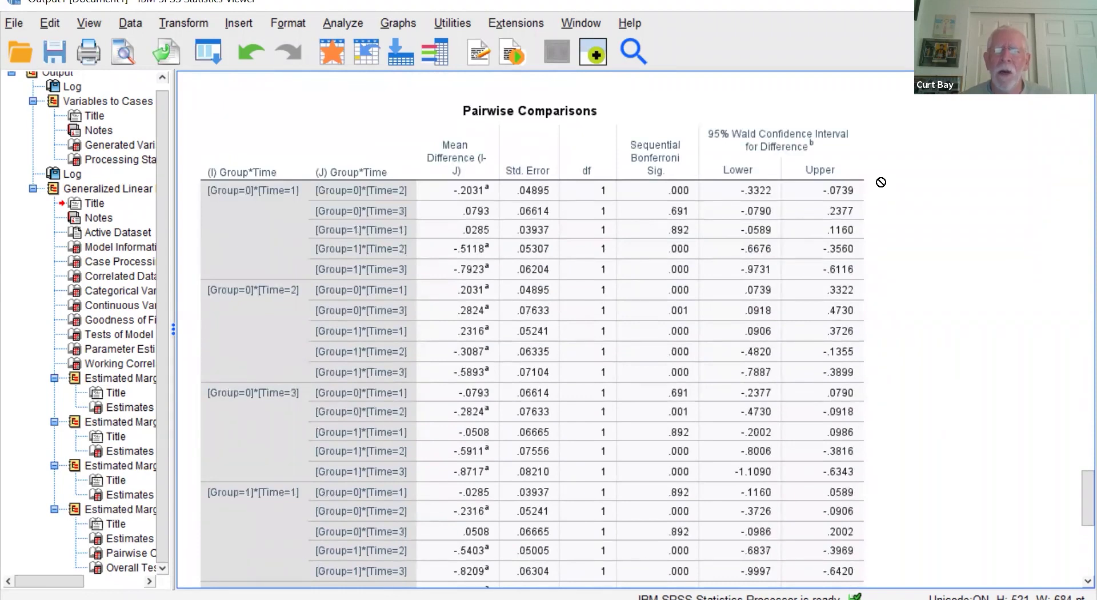
{"action": "scroll", "coordinate": [880, 183], "scroll_direction": "down", "scroll_amount": 3}
{"action": "scroll", "coordinate": [880, 182], "scroll_direction": "down", "scroll_amount": 3}
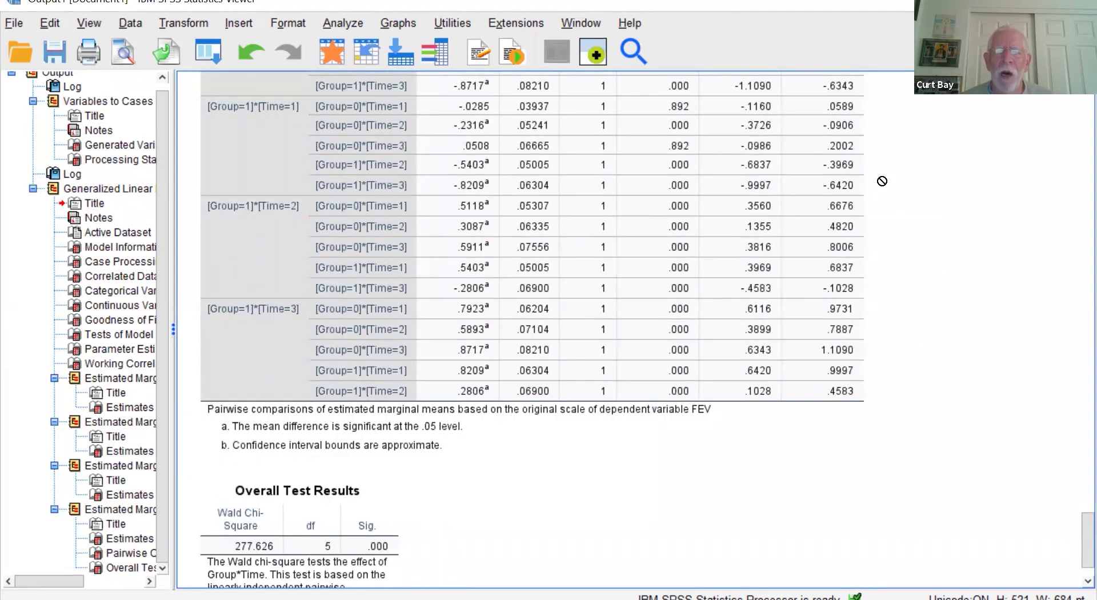
{"action": "scroll", "coordinate": [882, 181], "scroll_direction": "up", "scroll_amount": 2}
{"action": "scroll", "coordinate": [882, 181], "scroll_direction": "up", "scroll_amount": 4}
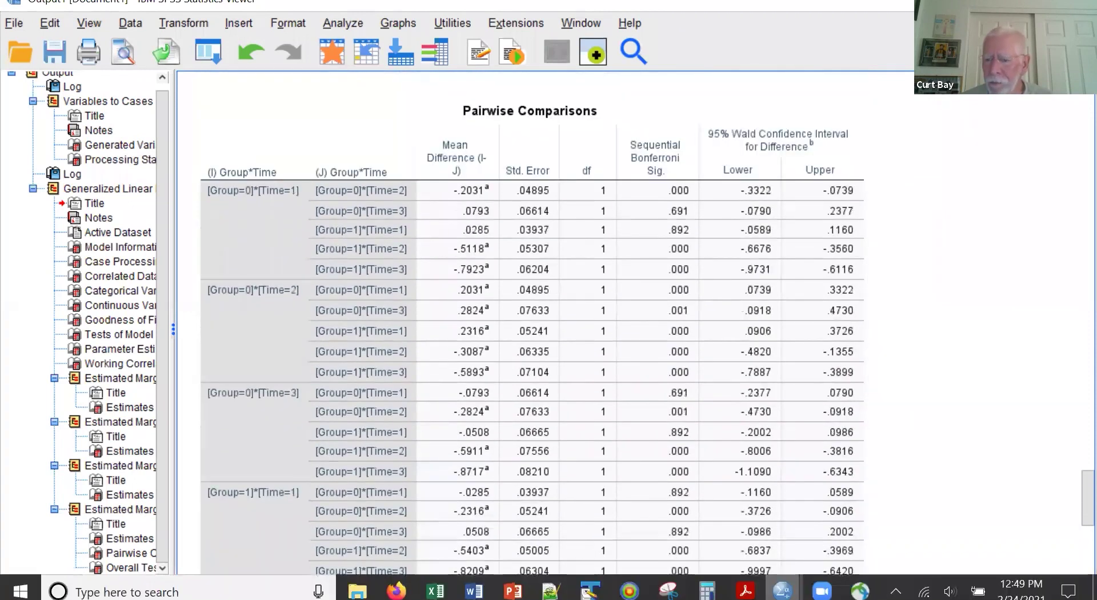
{"action": "mouse_move", "coordinate": [782, 591]}
{"action": "left_click", "coordinate": [690, 520]}
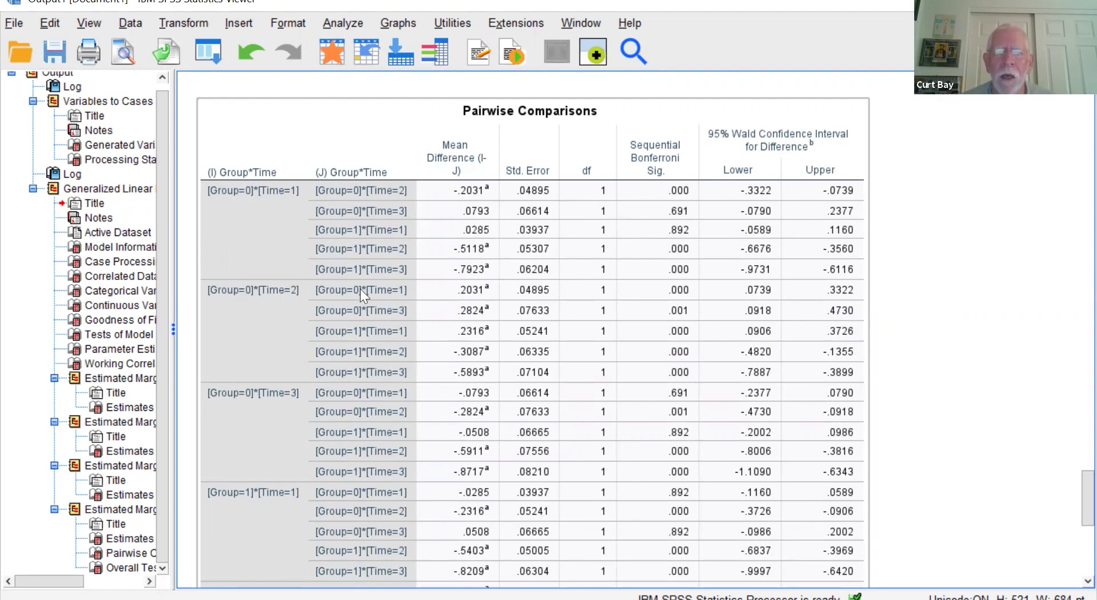
{"action": "scroll", "coordinate": [360, 289], "scroll_direction": "down", "scroll_amount": 3}
{"action": "scroll", "coordinate": [359, 282], "scroll_direction": "down", "scroll_amount": 3}
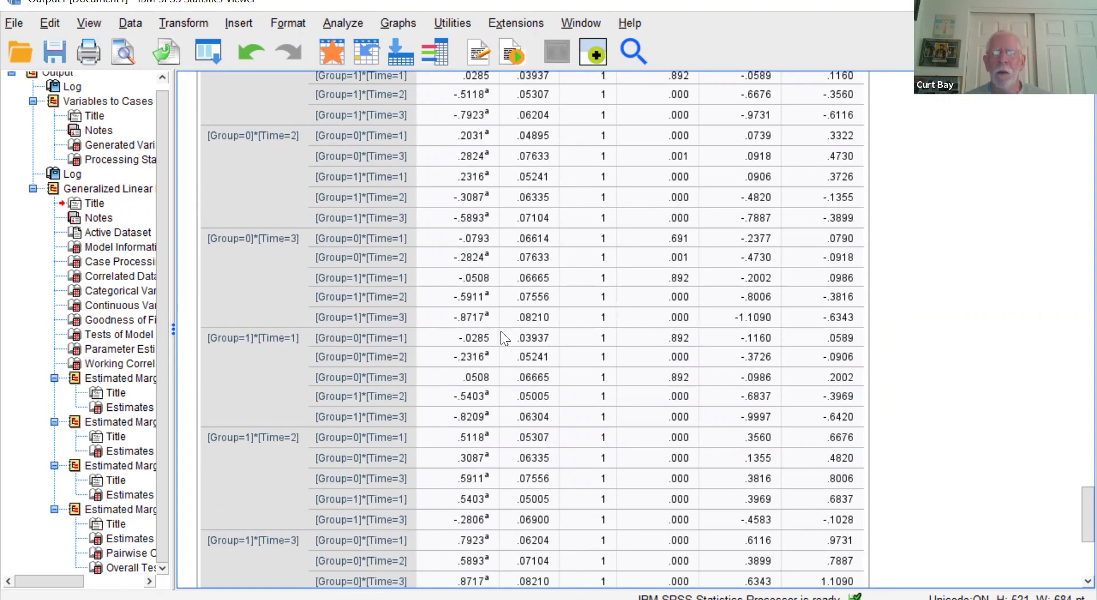
{"action": "scroll", "coordinate": [502, 328], "scroll_direction": "down", "scroll_amount": 5}
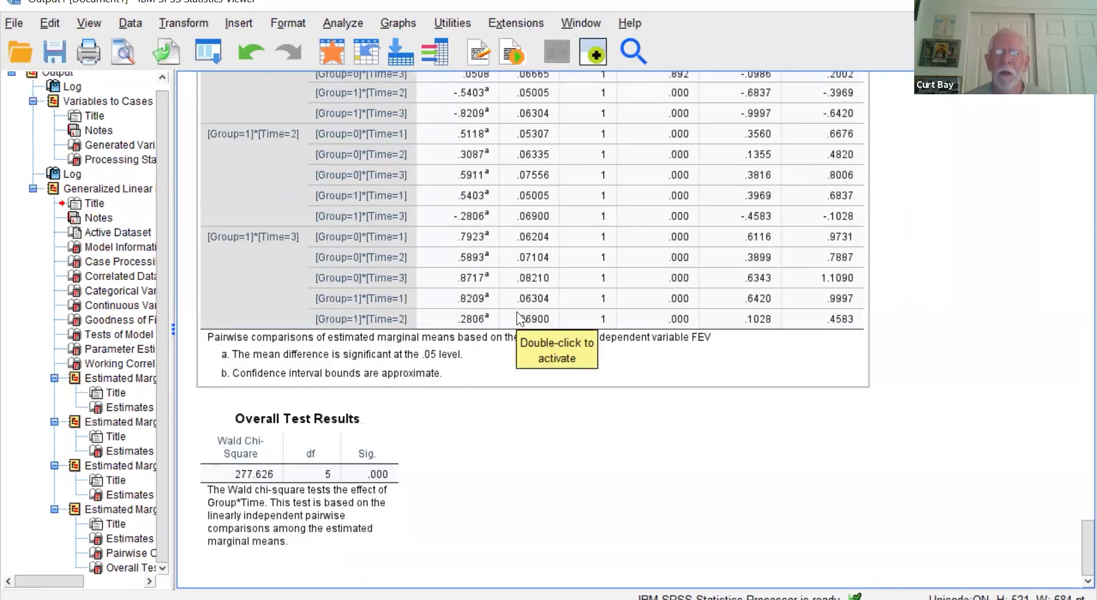
{"action": "scroll", "coordinate": [516, 311], "scroll_direction": "up", "scroll_amount": 15}
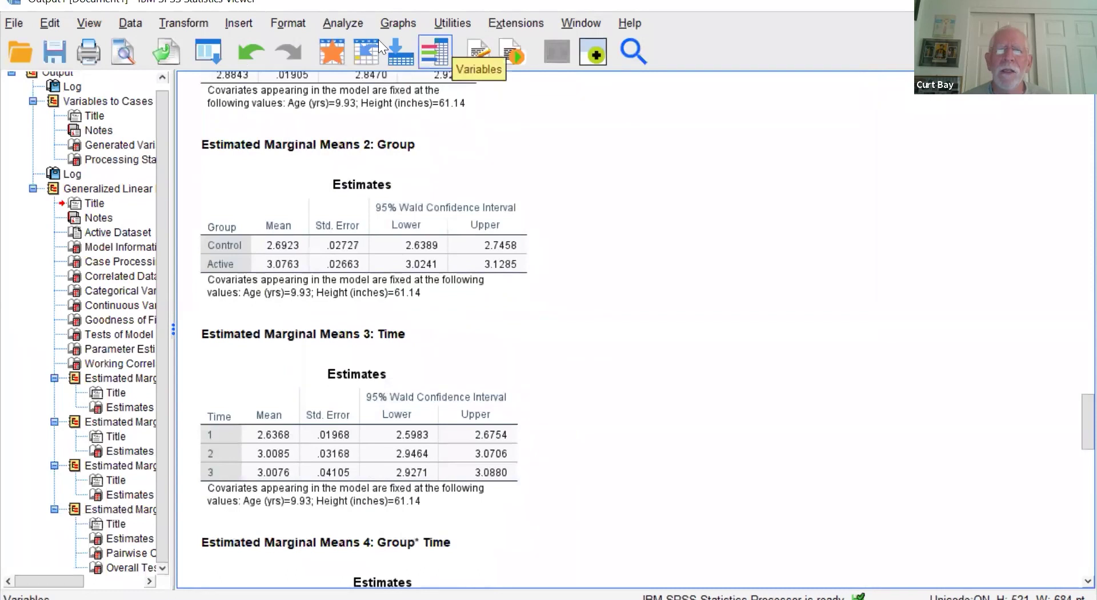
Step: Create a simple boxplot of Pearson Residual by Age (yrs), summarizing groups of cases, and inspect the resulting chart
{"action": "left_click", "coordinate": [336, 50]}
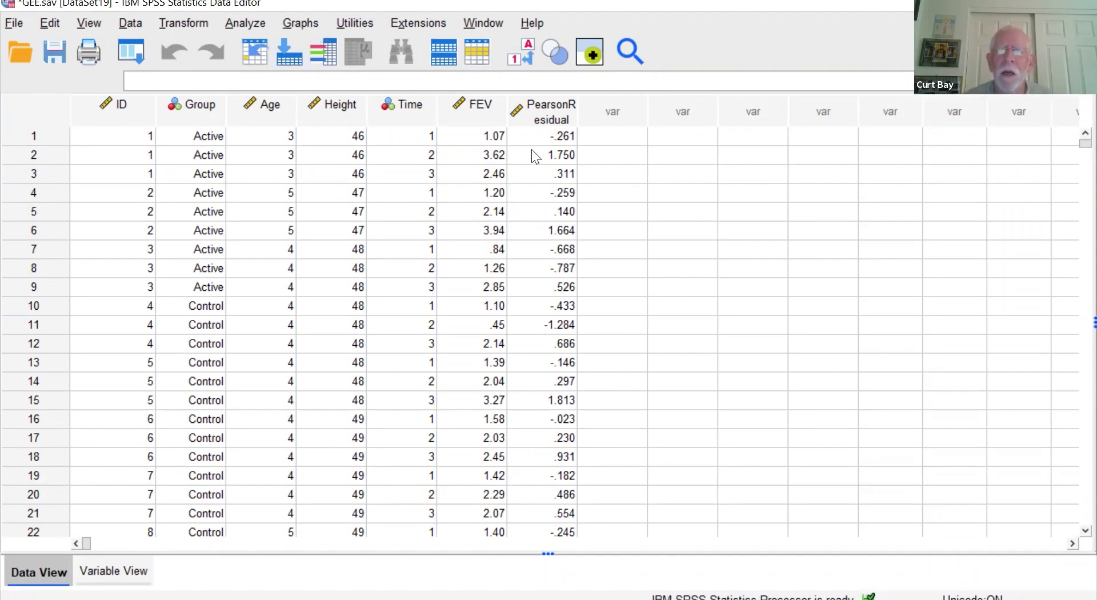
{"action": "left_click", "coordinate": [298, 24]}
{"action": "mouse_move", "coordinate": [333, 161]}
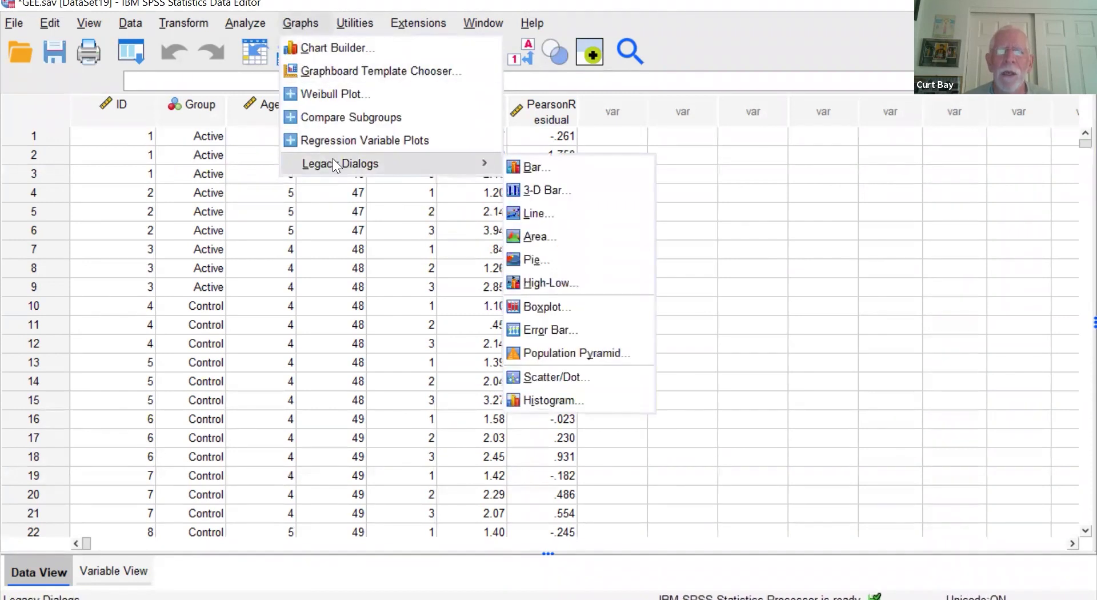
{"action": "left_click", "coordinate": [558, 305]}
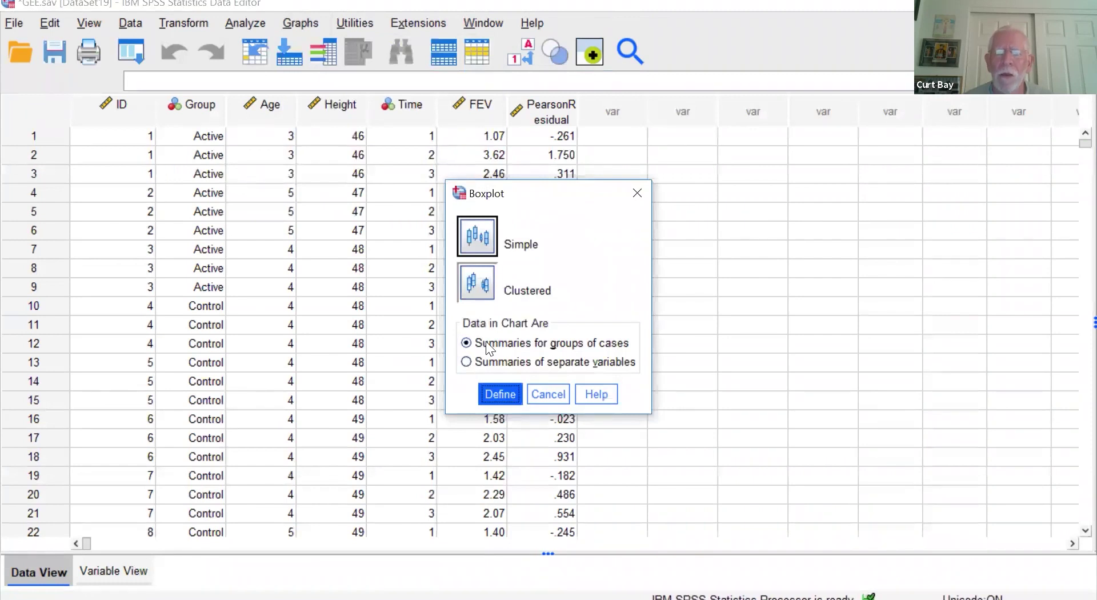
{"action": "left_click", "coordinate": [502, 393]}
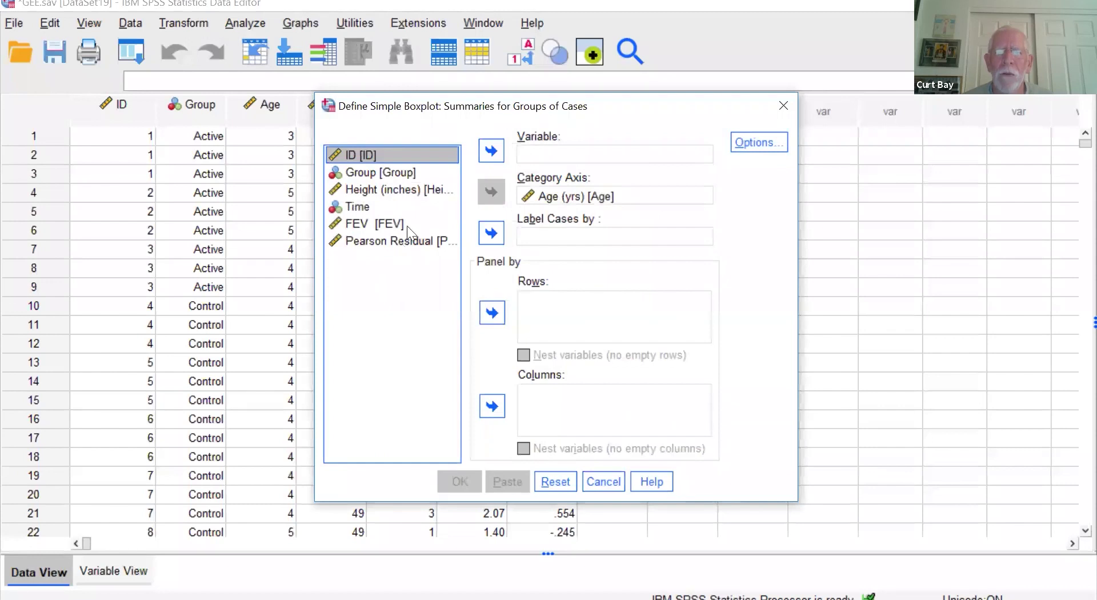
{"action": "left_click", "coordinate": [407, 240]}
{"action": "left_click", "coordinate": [492, 150]}
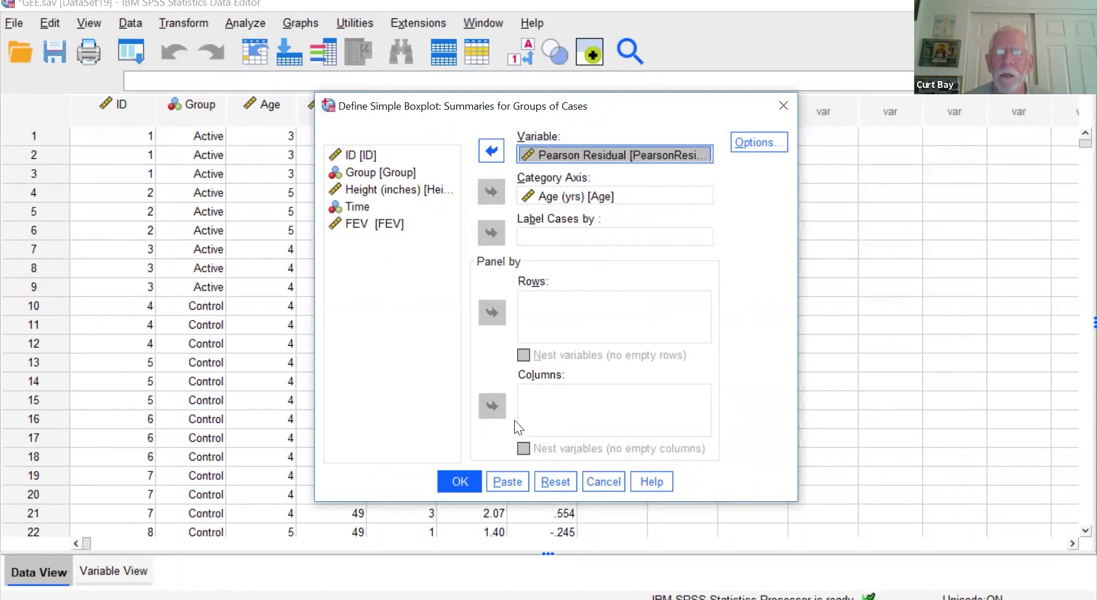
{"action": "left_click", "coordinate": [457, 480]}
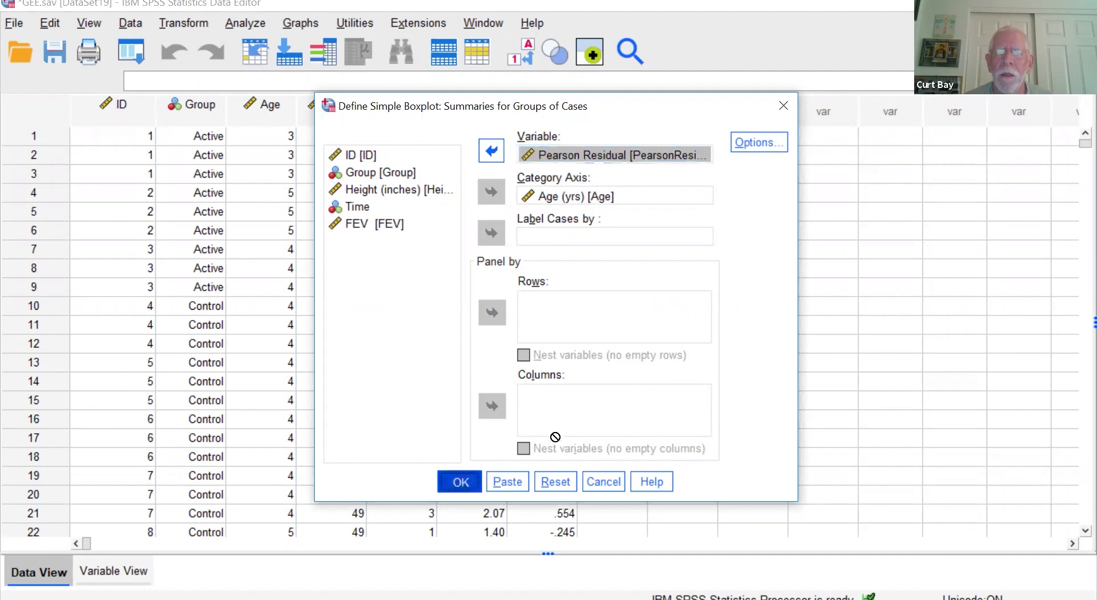
{"action": "scroll", "coordinate": [663, 368], "scroll_direction": "down", "scroll_amount": 10}
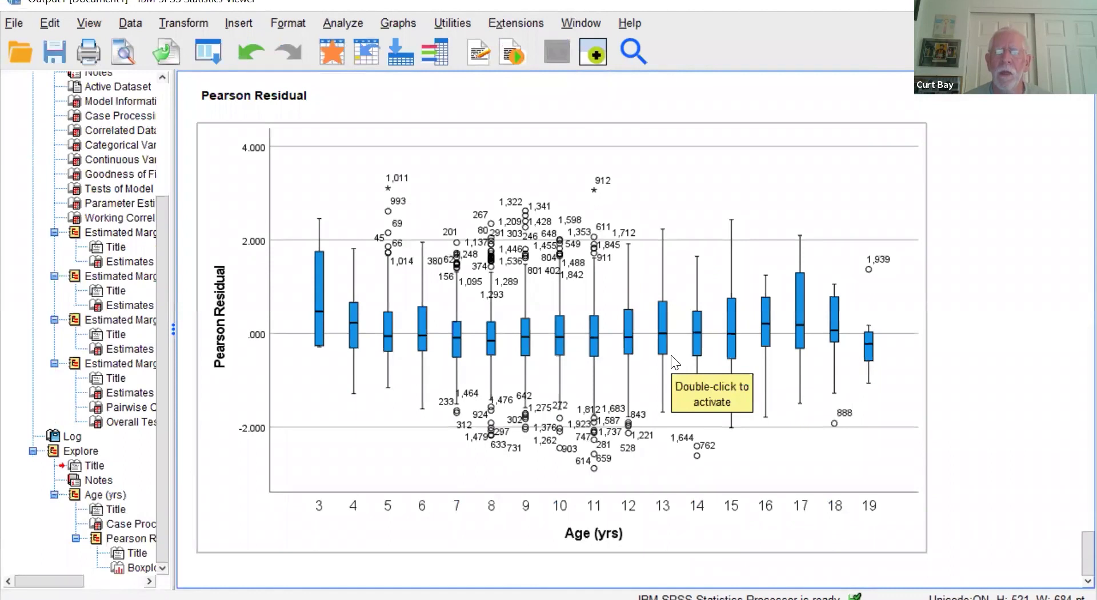
{"action": "scroll", "coordinate": [674, 363], "scroll_direction": "up", "scroll_amount": 2}
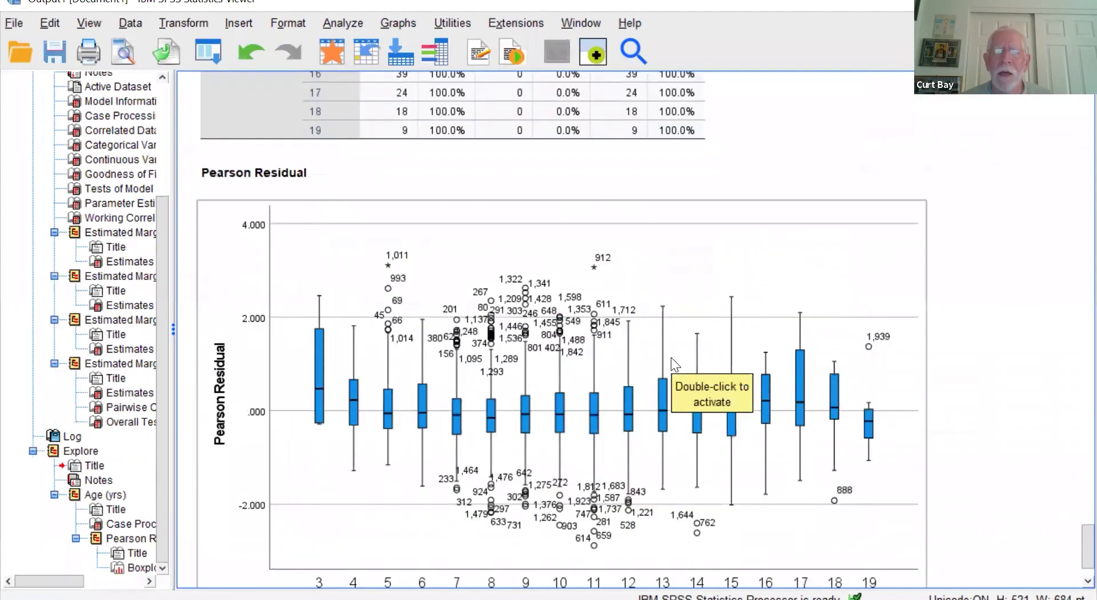
{"action": "scroll", "coordinate": [674, 364], "scroll_direction": "down", "scroll_amount": 2}
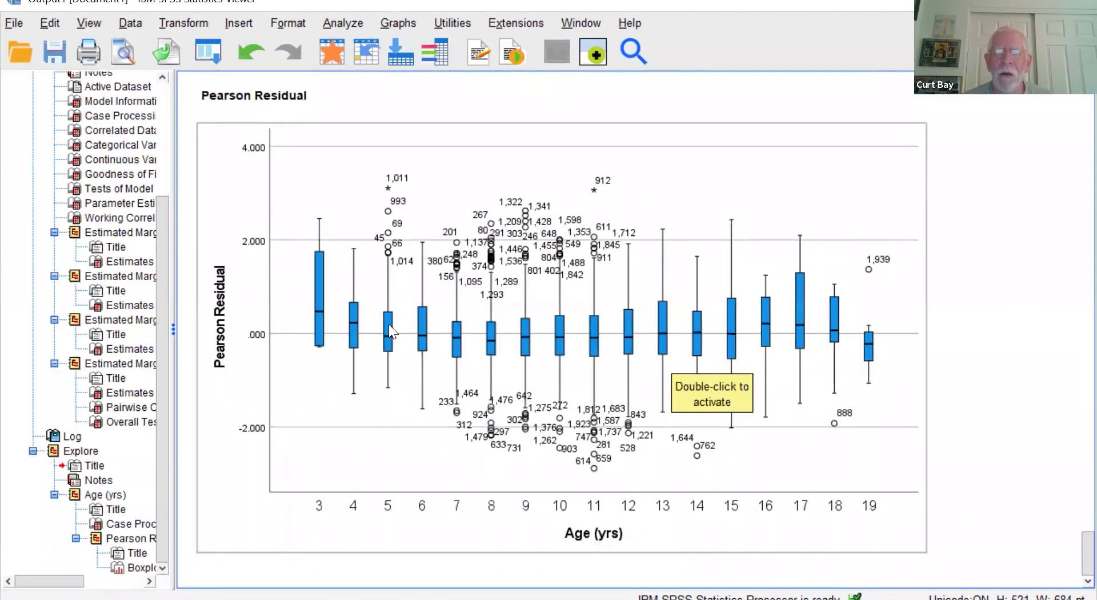
Step: Review the custom distribution options among the model types of the Generalized Estimating Equations analysis for GEE.sav
{"action": "left_click", "coordinate": [331, 51]}
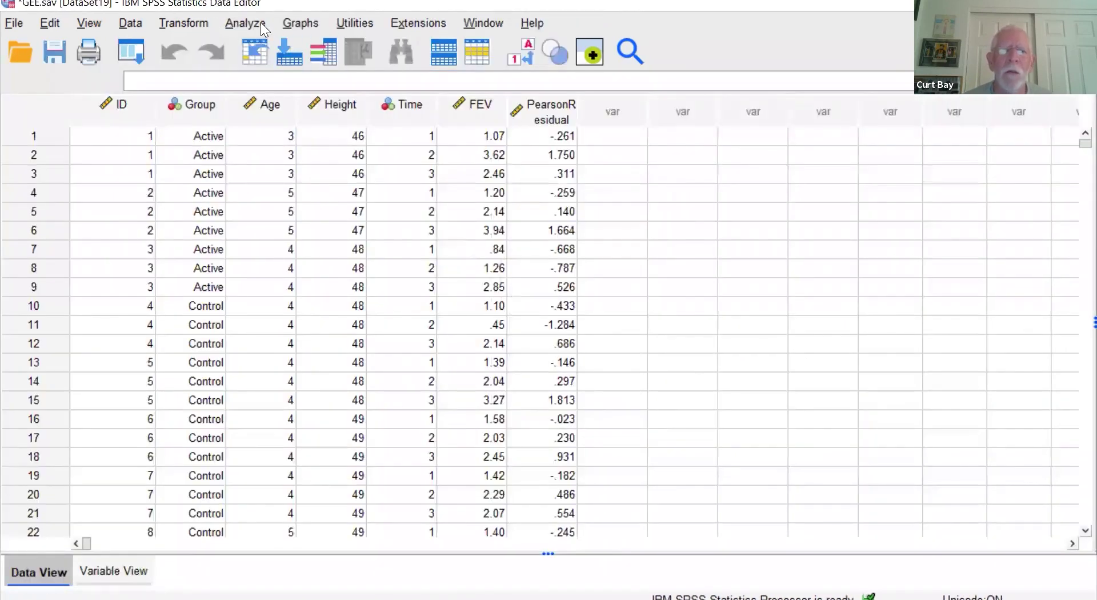
{"action": "left_click", "coordinate": [237, 22]}
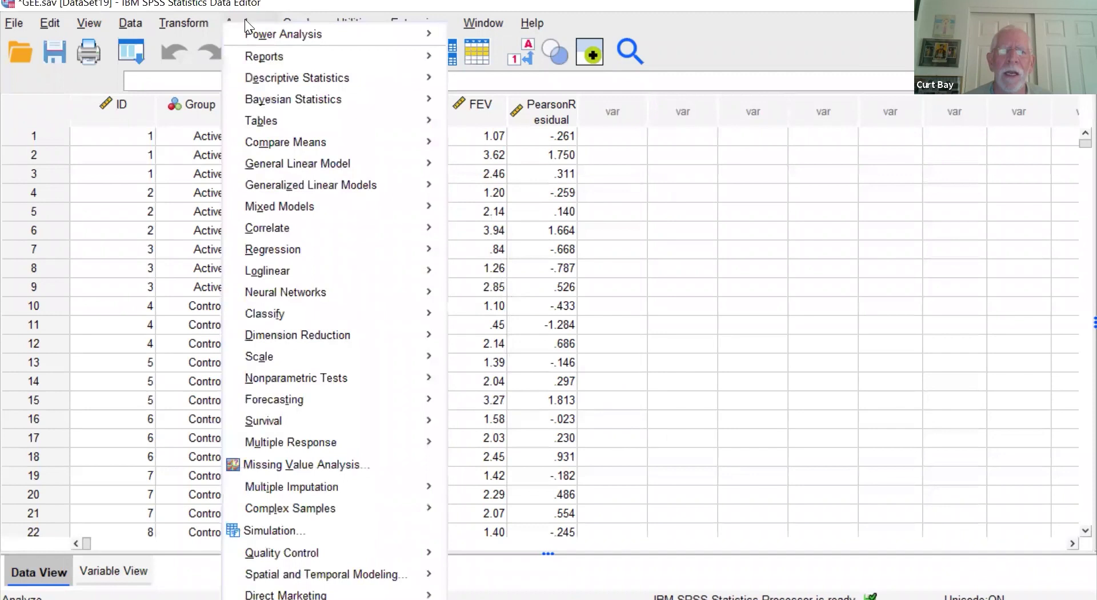
{"action": "mouse_move", "coordinate": [312, 189]}
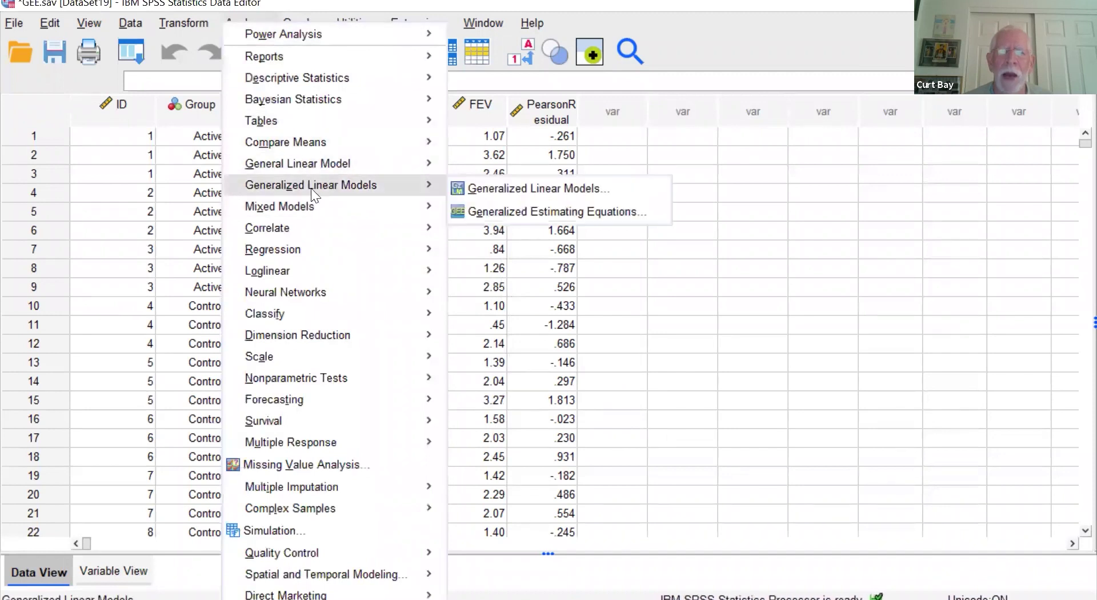
{"action": "left_click", "coordinate": [494, 212]}
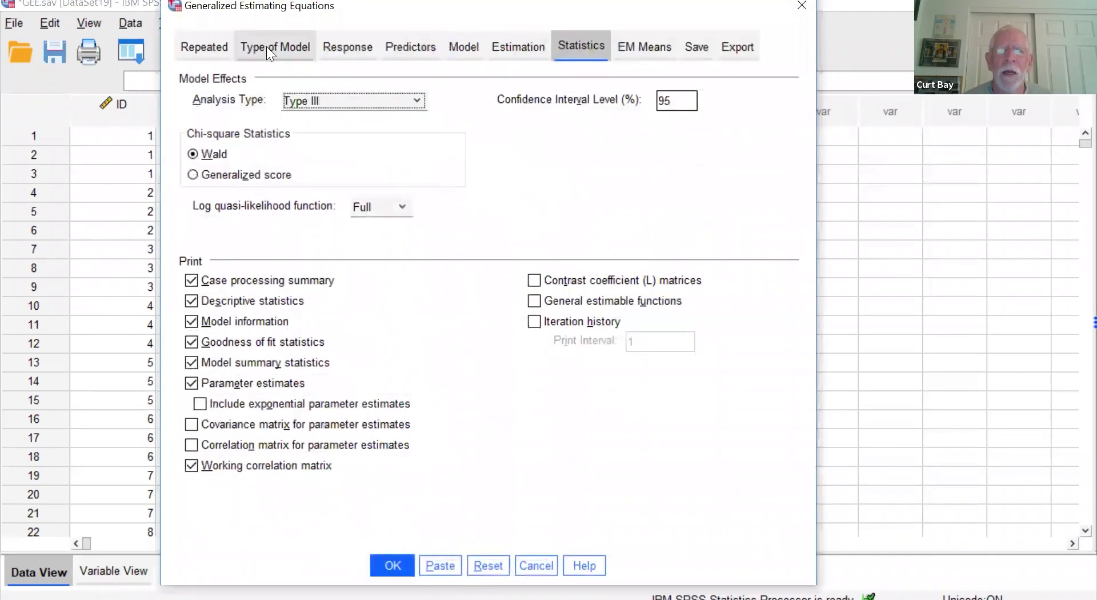
{"action": "left_click", "coordinate": [269, 46]}
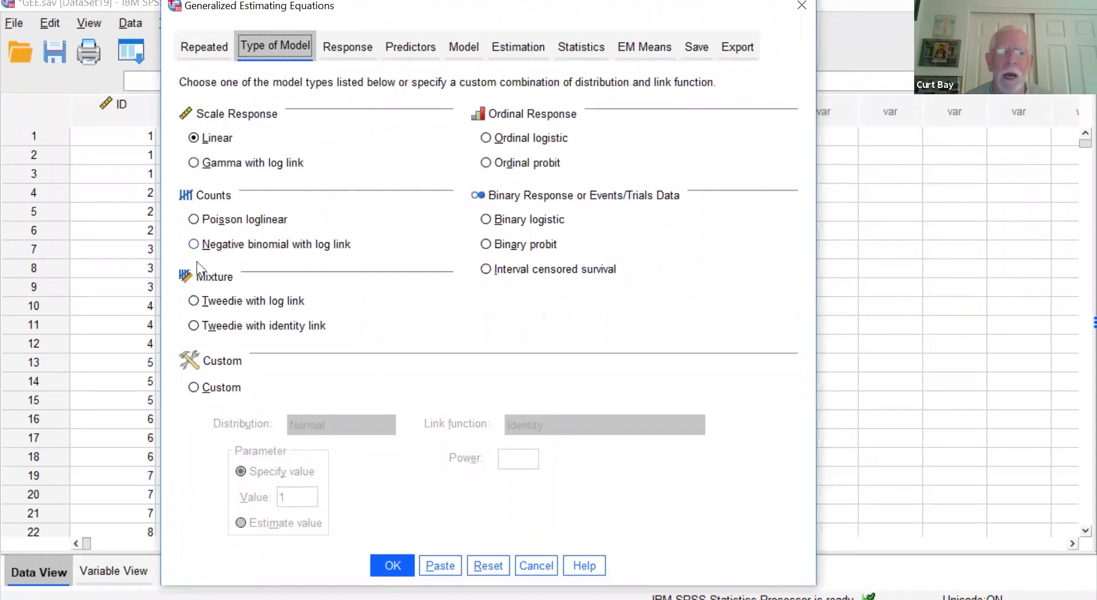
{"action": "left_click", "coordinate": [206, 390]}
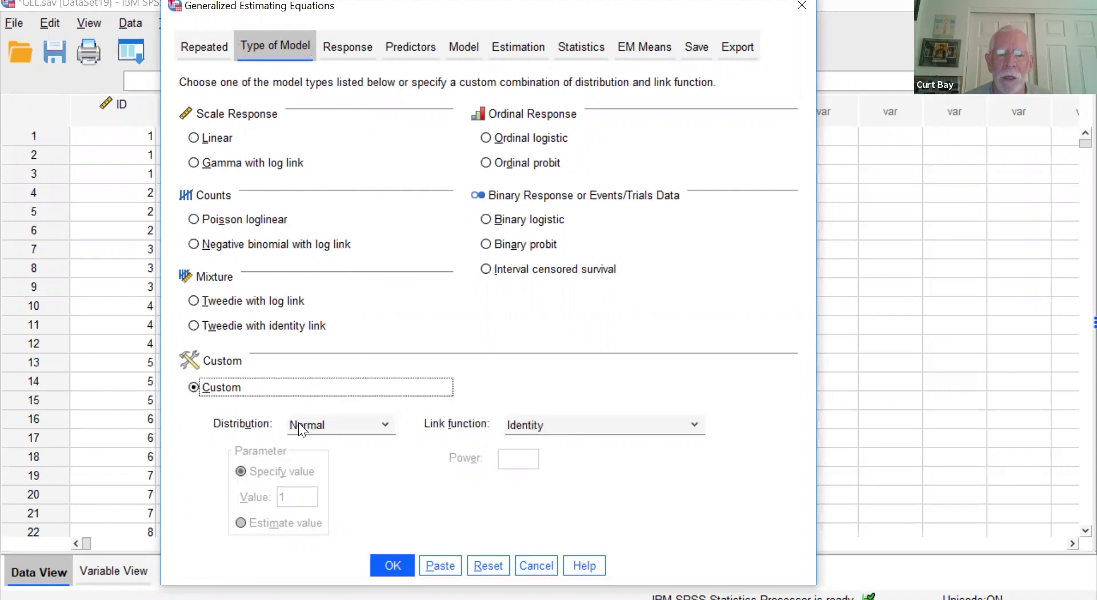
{"action": "left_click", "coordinate": [358, 427]}
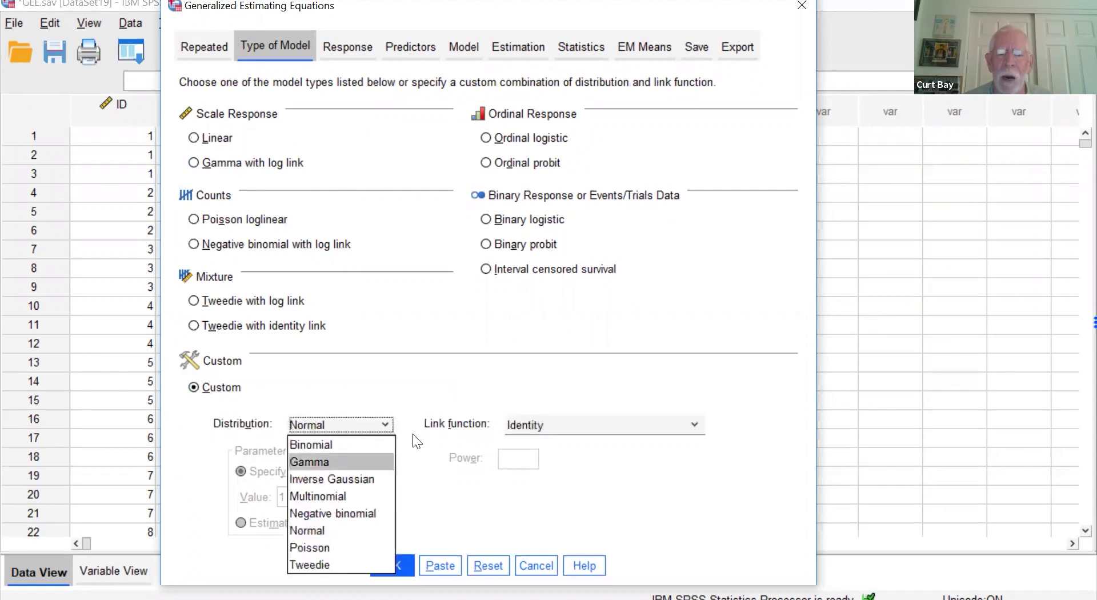
{"action": "left_click", "coordinate": [416, 385]}
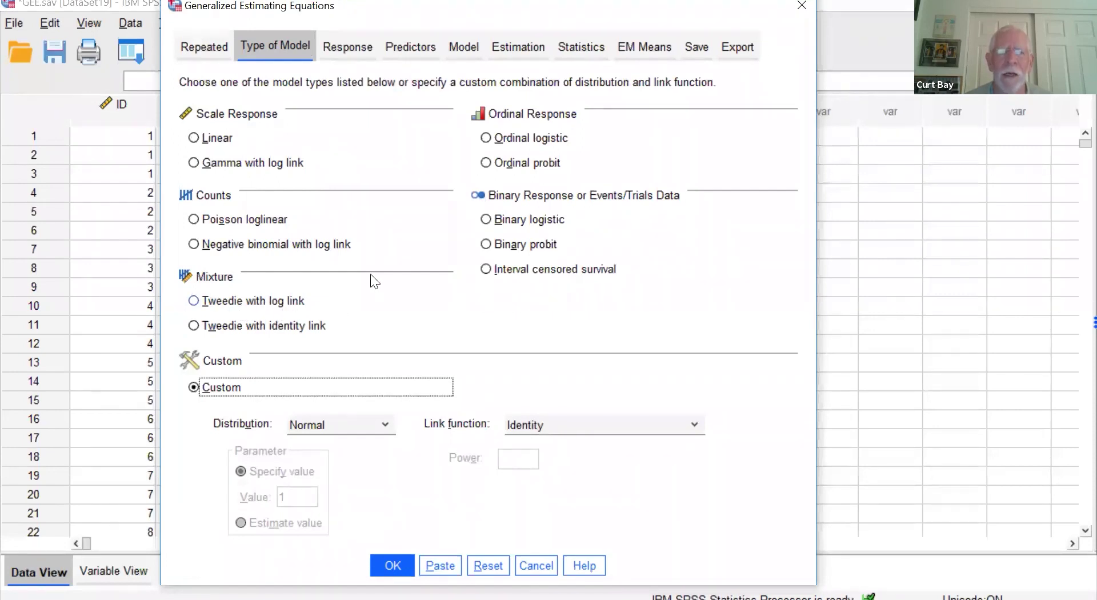
Step: Rerun the model as Gamma with log link and examine the Goodness of Fit table in the new output
{"action": "left_click", "coordinate": [196, 162]}
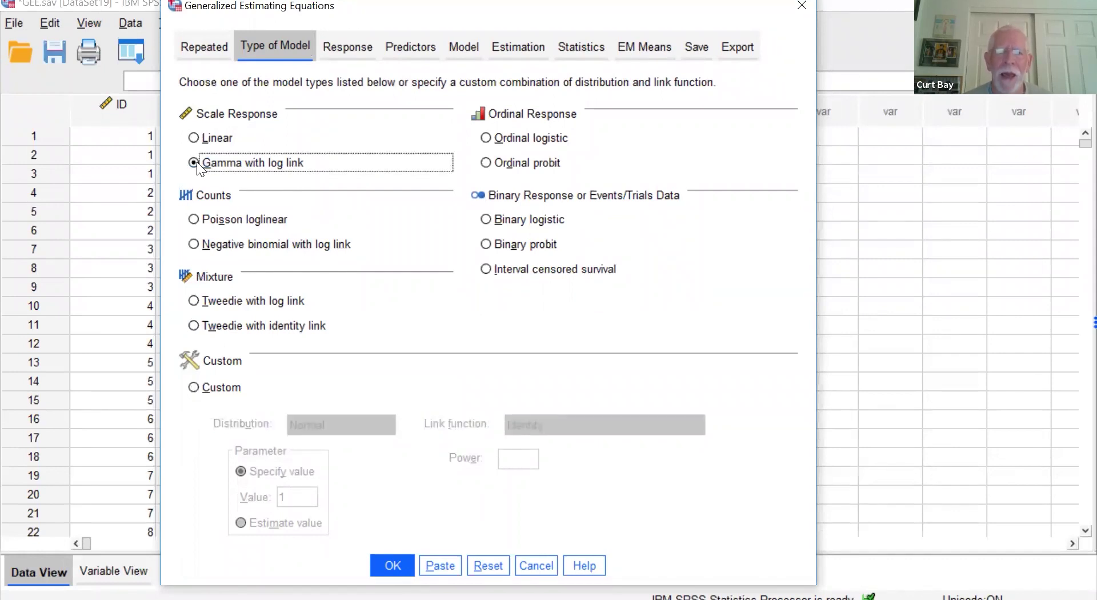
{"action": "left_click", "coordinate": [390, 564]}
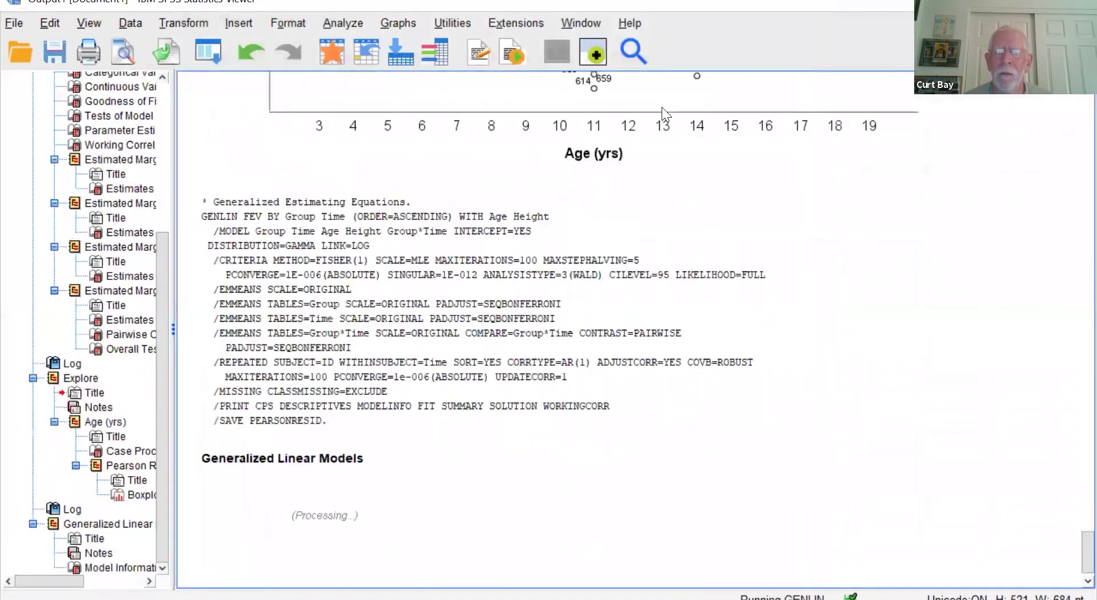
{"action": "scroll", "coordinate": [659, 105], "scroll_direction": "up", "scroll_amount": 15}
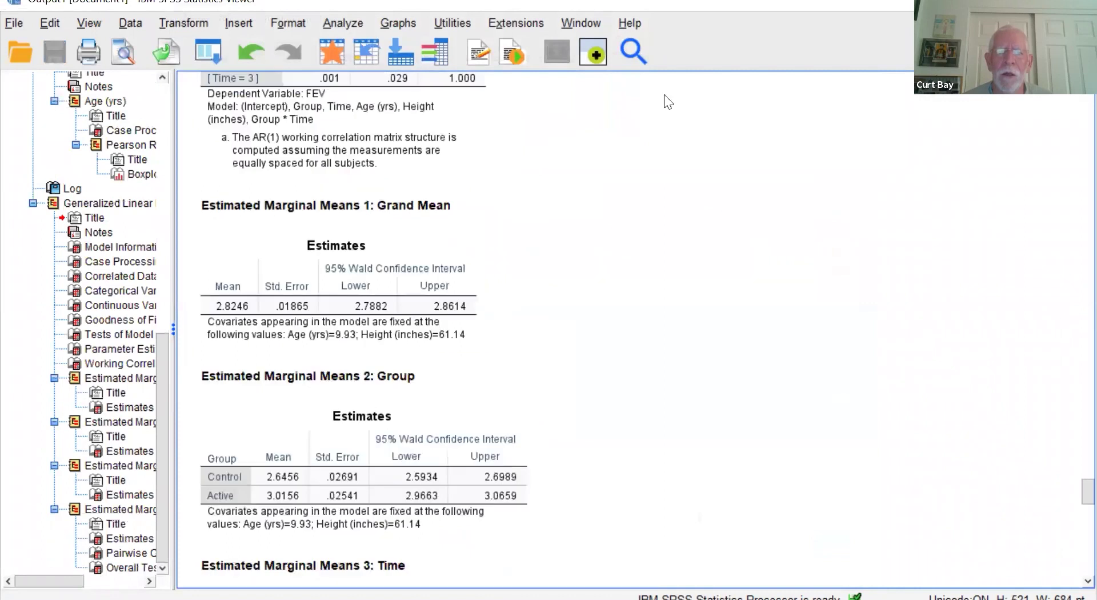
{"action": "scroll", "coordinate": [667, 87], "scroll_direction": "up", "scroll_amount": 10}
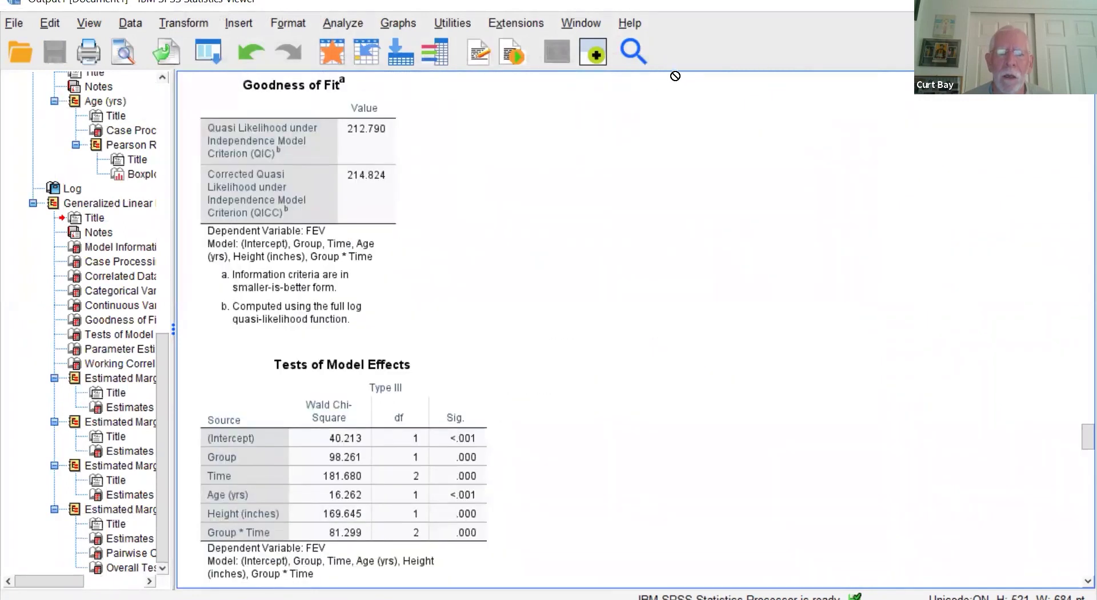
{"action": "scroll", "coordinate": [674, 70], "scroll_direction": "up", "scroll_amount": 5}
{"action": "scroll", "coordinate": [674, 69], "scroll_direction": "down", "scroll_amount": 4}
{"action": "left_click", "coordinate": [348, 259]}
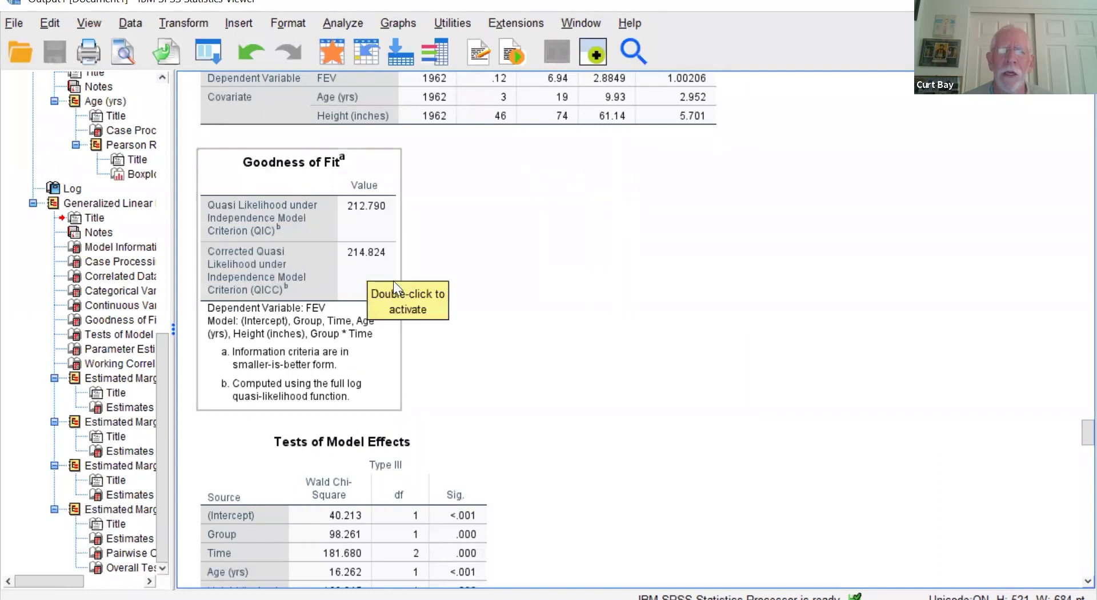
{"action": "left_click", "coordinate": [408, 158]}
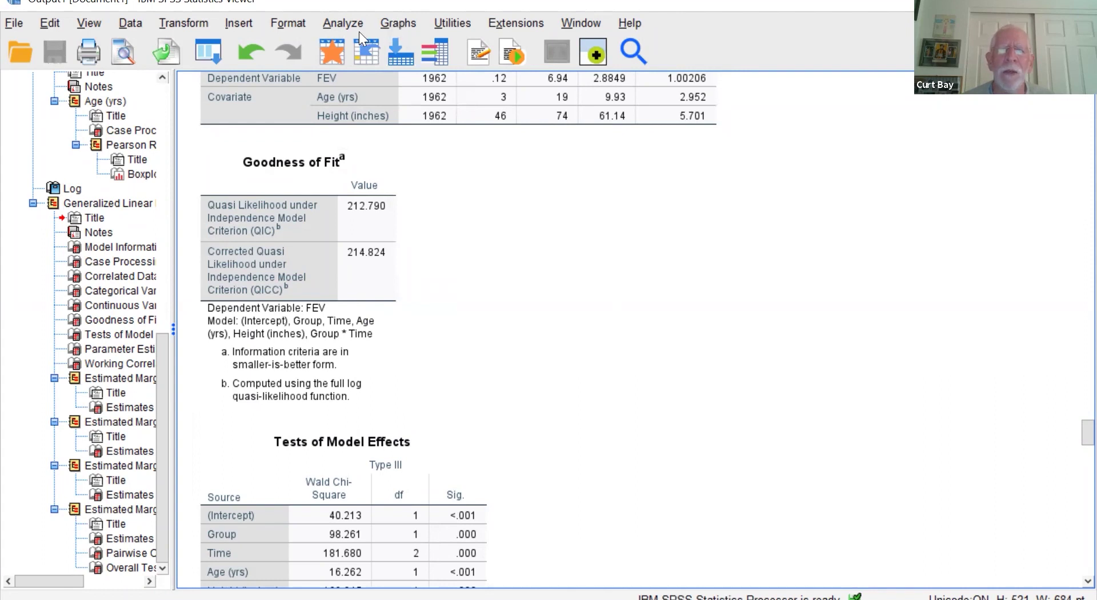
Step: Create a simple boxplot of the earlier model's Pearson Residual by Age (yrs), using summaries for groups of cases
{"action": "left_click", "coordinate": [393, 22]}
{"action": "mouse_move", "coordinate": [432, 162]}
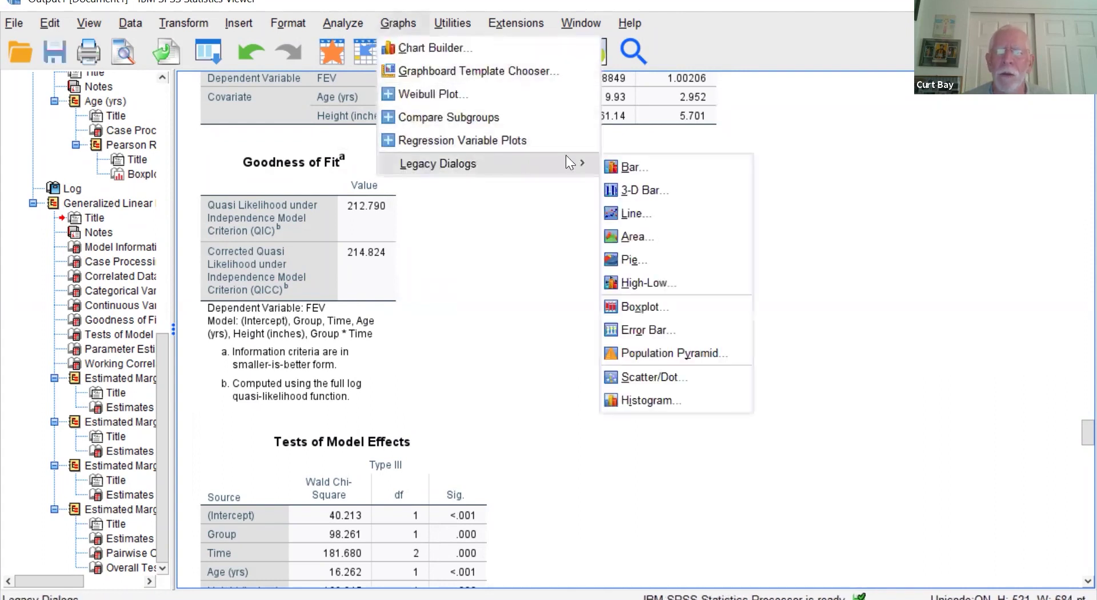
{"action": "left_click", "coordinate": [646, 308]}
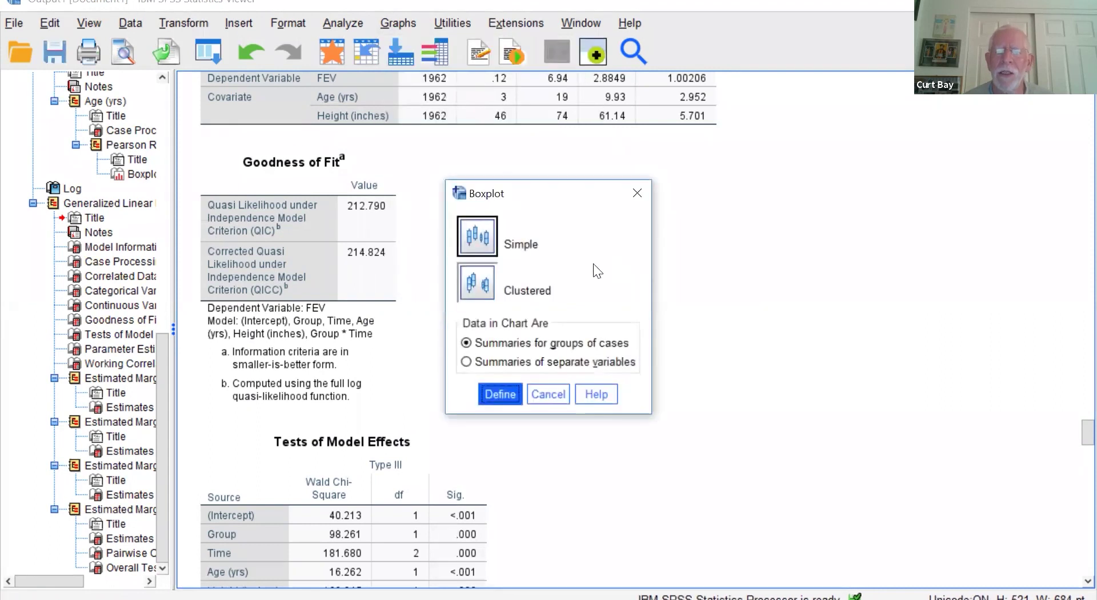
{"action": "left_click", "coordinate": [511, 391]}
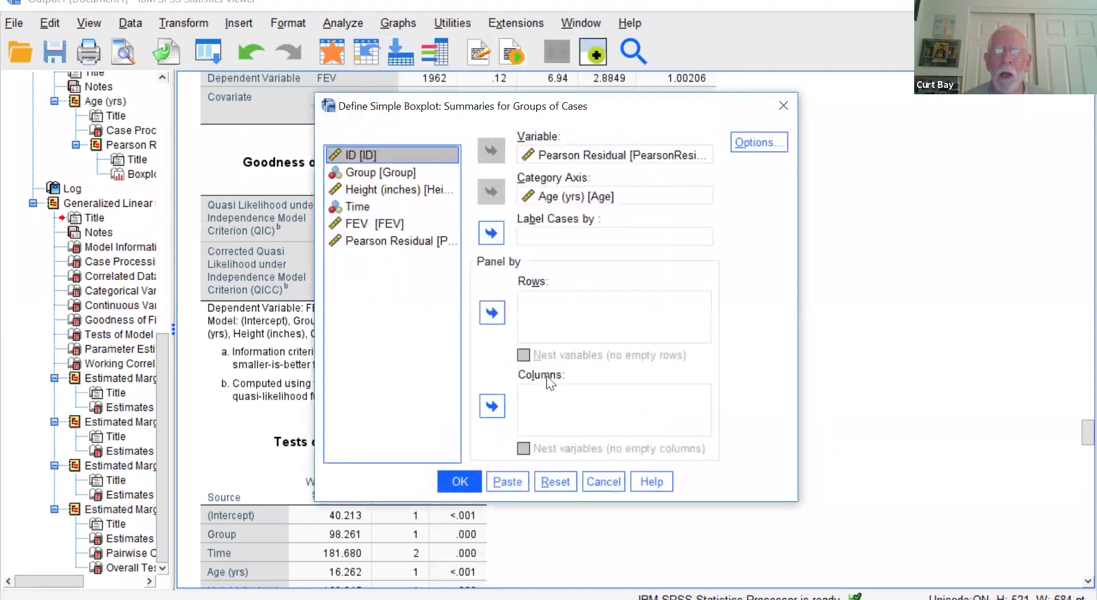
{"action": "left_click", "coordinate": [463, 477]}
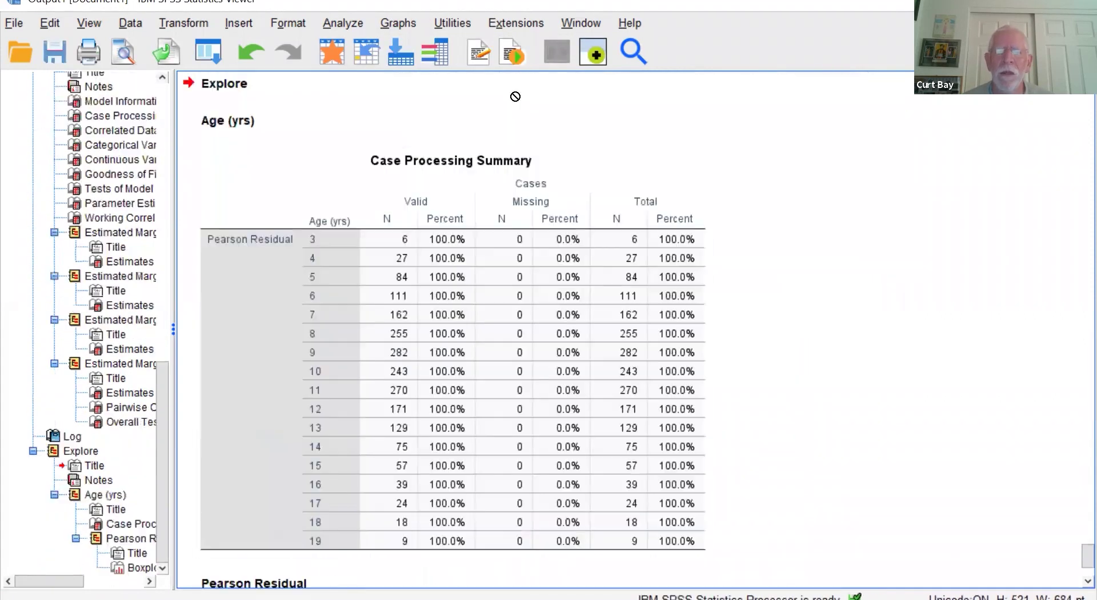
Step: Create another simple boxplot by Age (yrs), replacing the plotted variable with the newly saved Pearson Residual from the gamma model
{"action": "left_click", "coordinate": [389, 21]}
{"action": "mouse_move", "coordinate": [563, 164]}
{"action": "left_click", "coordinate": [673, 307]}
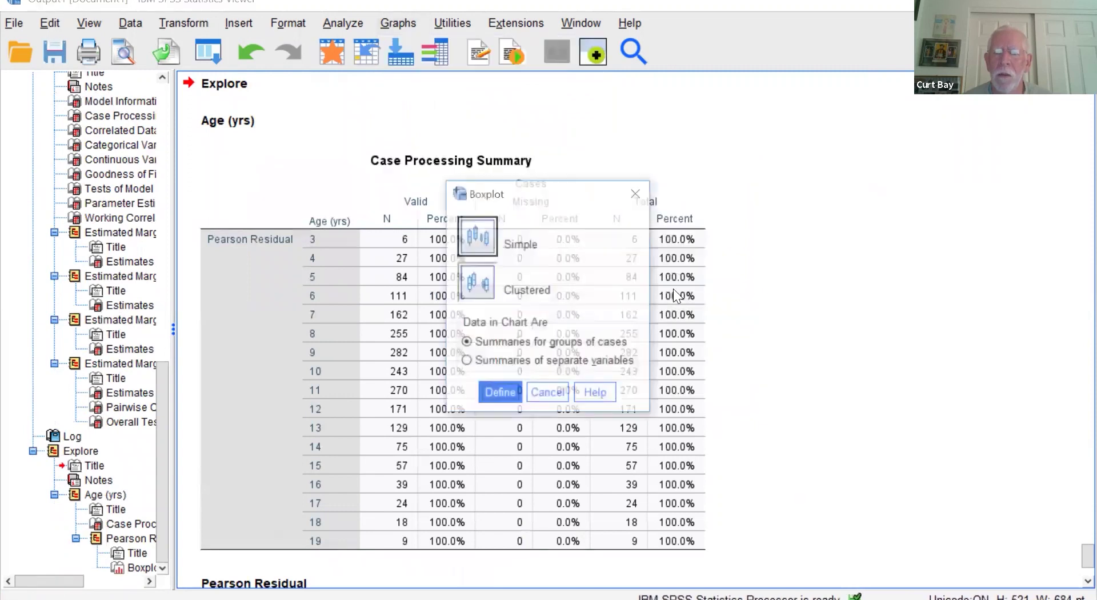
{"action": "left_click", "coordinate": [506, 388]}
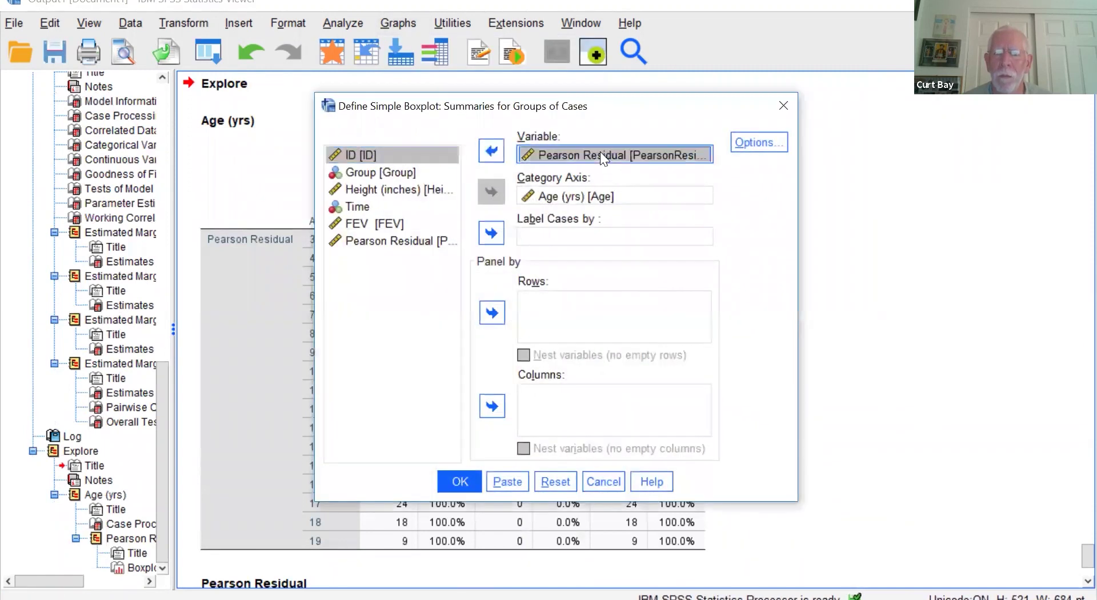
{"action": "double_click", "coordinate": [600, 152]}
{"action": "left_click", "coordinate": [433, 260]}
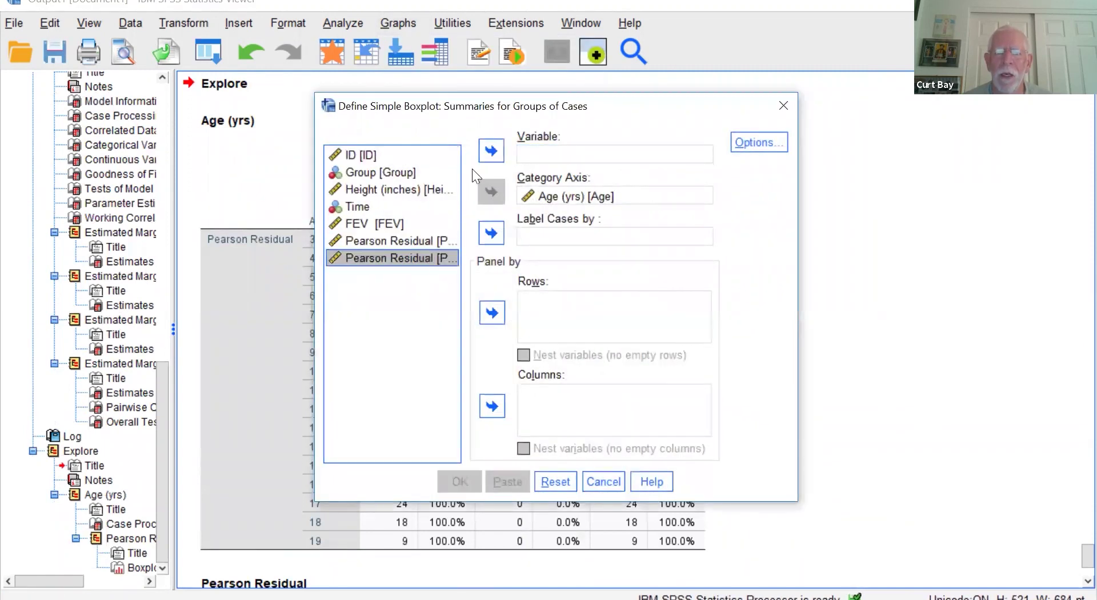
{"action": "left_click", "coordinate": [490, 150]}
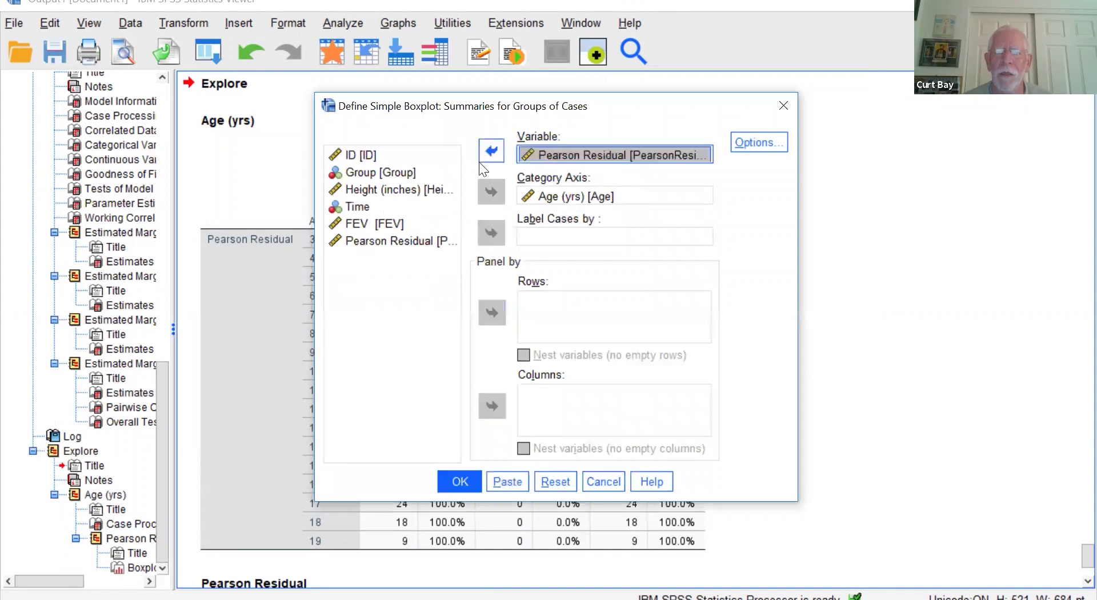
{"action": "left_click", "coordinate": [458, 482]}
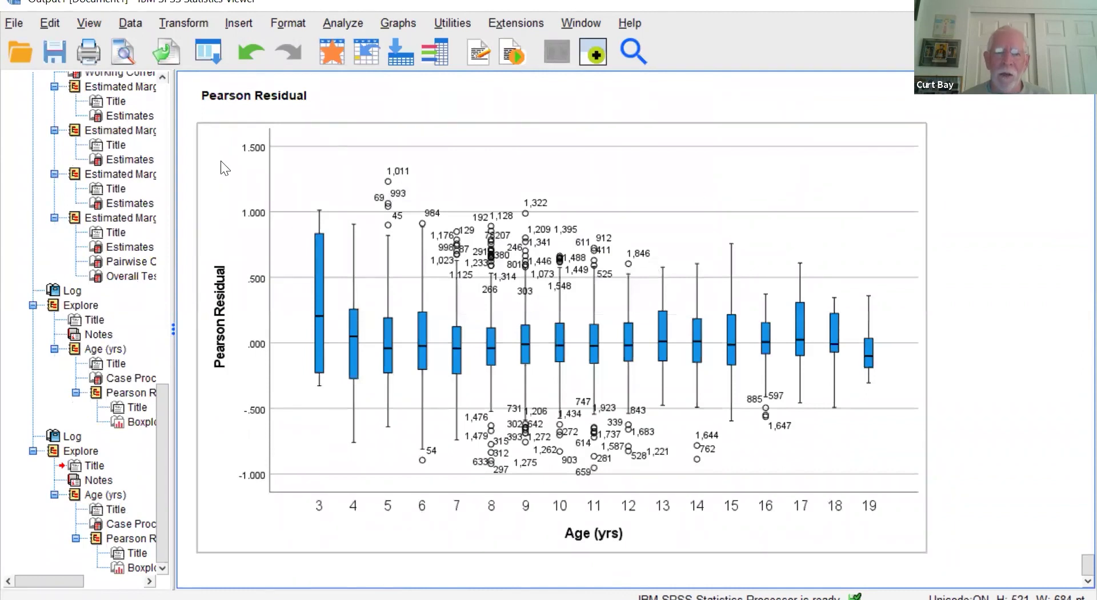
{"action": "left_click_drag", "start_coordinate": [586, 551], "coordinate": [610, 583]}
Step: Switch to Box Plots Residuals.xlsx in Excel and compare the upper Pearson Residual boxplot with the Gamma one
{"action": "key", "text": "alt+Tab"}
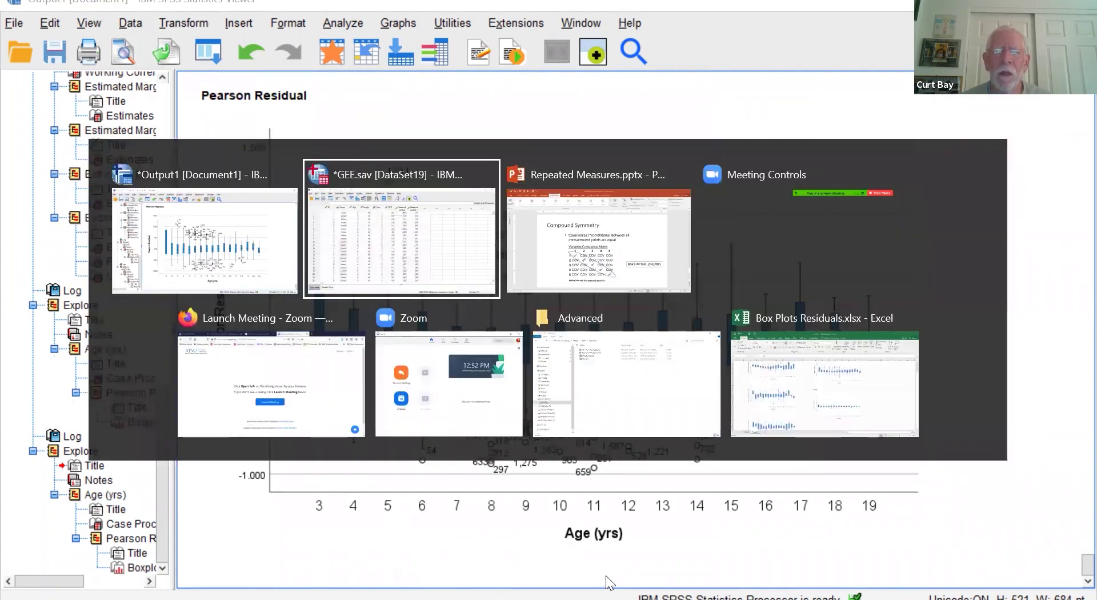
{"action": "key", "text": "alt+Tab"}
{"action": "key", "text": "alt+Tab"}
{"action": "key", "text": "alt+Tab"}
{"action": "key", "text": "alt+Tab"}
{"action": "key", "text": "alt+Tab"}
{"action": "key", "text": "alt+Tab"}
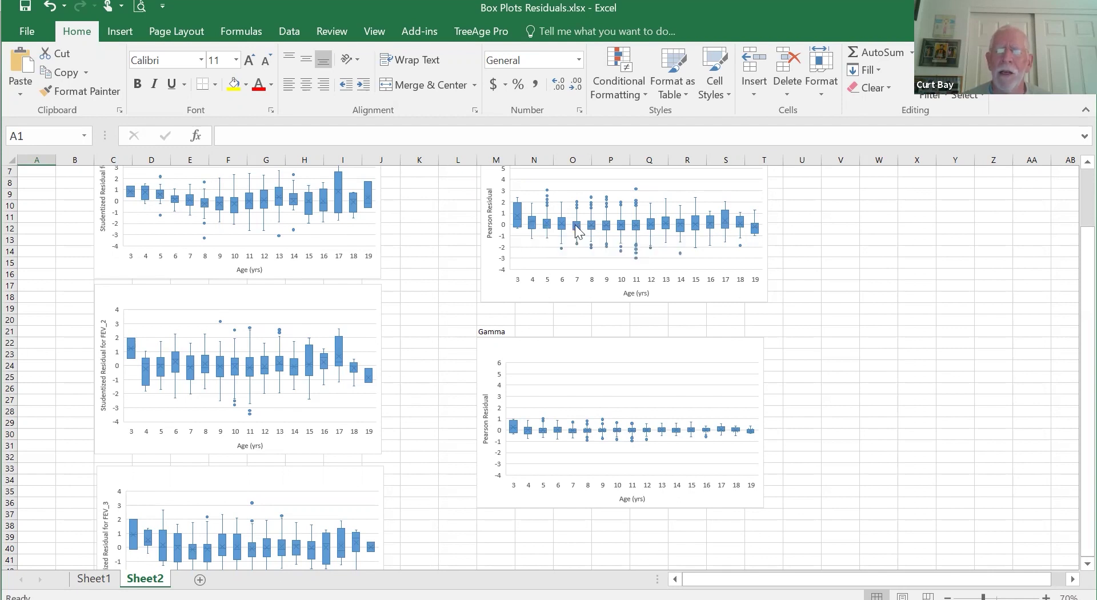
{"action": "mouse_move", "coordinate": [636, 231]}
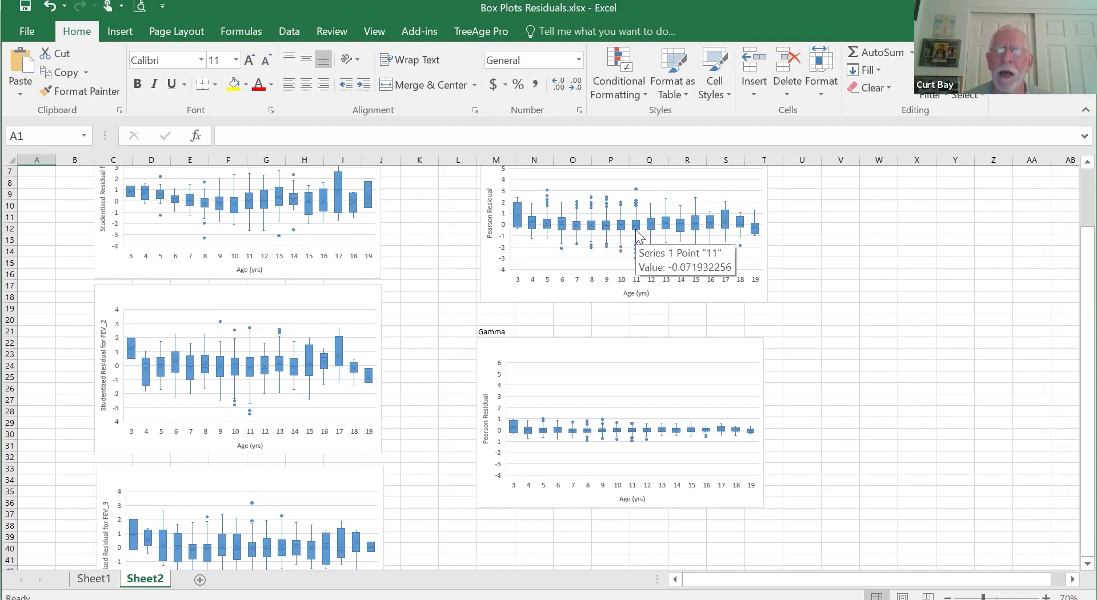